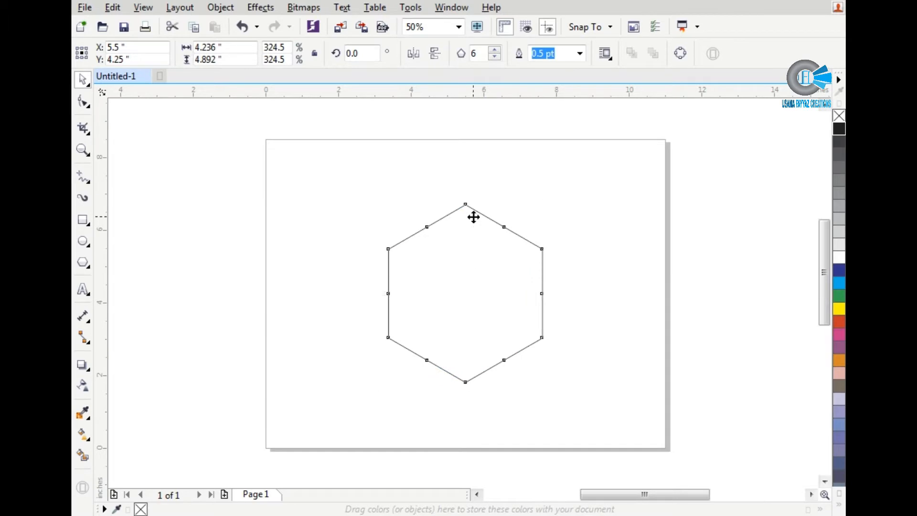
Step: Convert the hexagon to curves
{"action": "scroll", "coordinate": [474, 215], "scroll_direction": "up", "scroll_amount": 1}
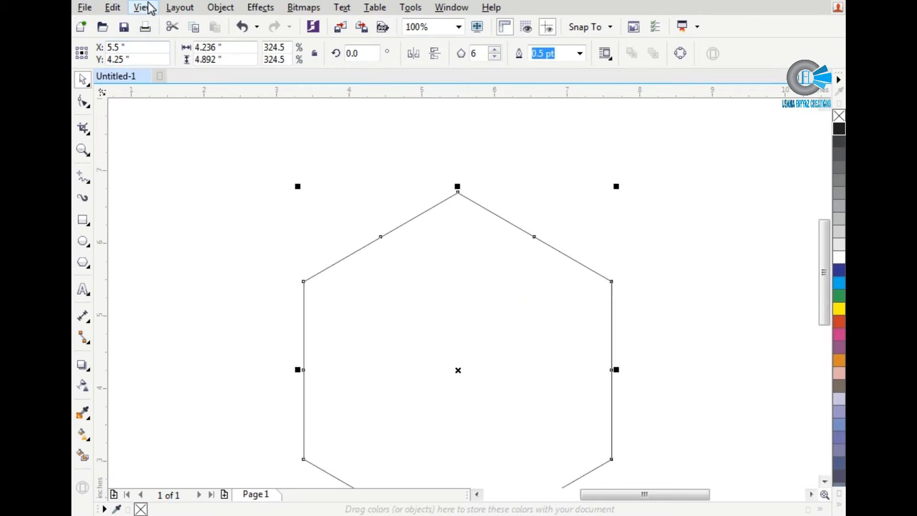
{"action": "left_click", "coordinate": [221, 7]}
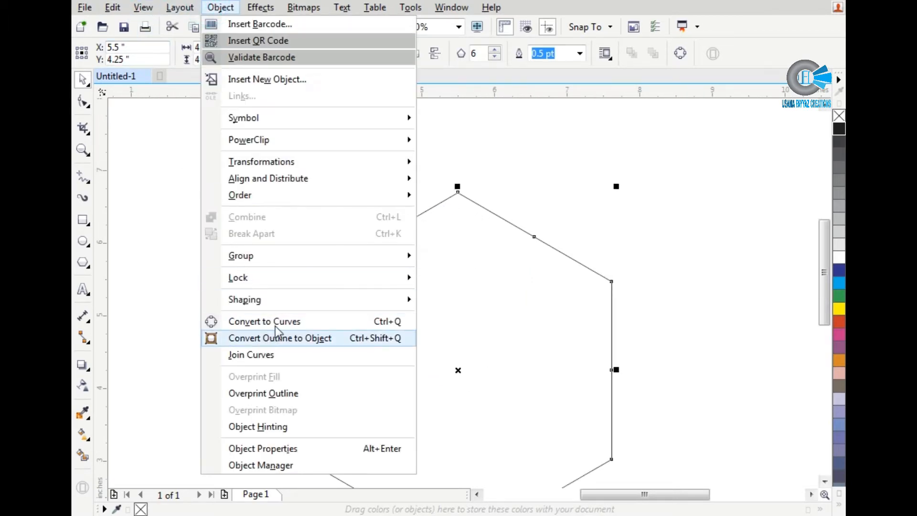
{"action": "left_click", "coordinate": [375, 322]}
Step: Delete the mid-side nodes on the hexagon's two upper edges and two vertical edges with the Shape tool
{"action": "left_click", "coordinate": [89, 106]}
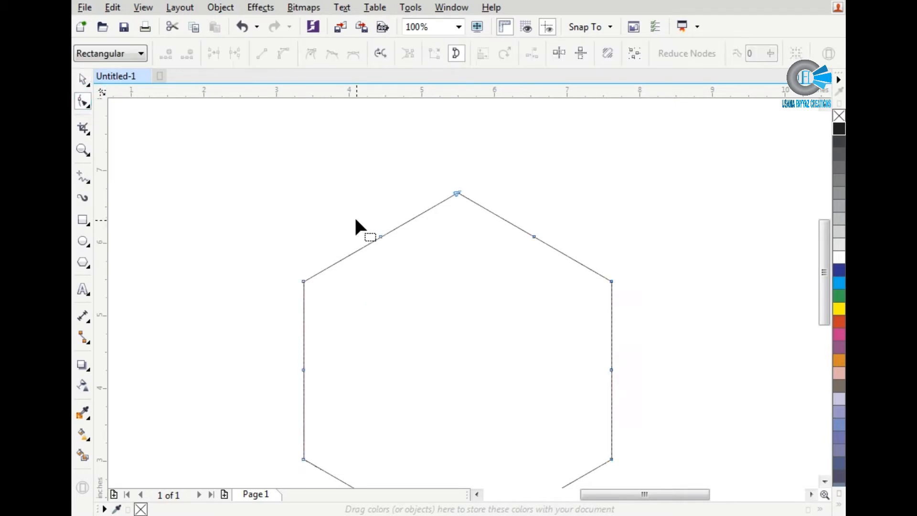
{"action": "left_click_drag", "start_coordinate": [354, 216], "coordinate": [560, 284]}
{"action": "key", "text": "Delete"}
{"action": "left_click_drag", "start_coordinate": [627, 333], "coordinate": [284, 429]}
{"action": "key", "text": "Delete"}
Step: Delete the mid-side nodes on the hexagon's two lower edges and lower its top corner by about 0.3 in
{"action": "left_click_drag", "start_coordinate": [334, 446], "coordinate": [552, 442]}
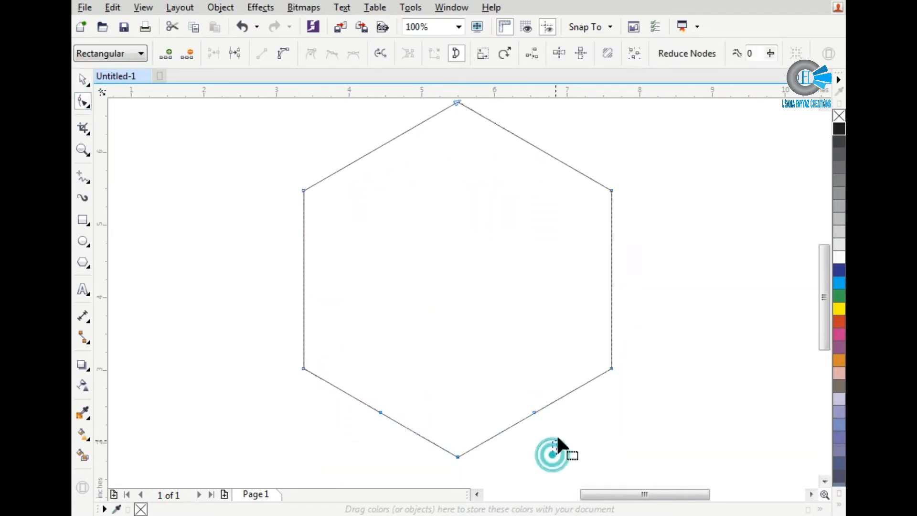
{"action": "left_click_drag", "start_coordinate": [417, 414], "coordinate": [368, 420]}
{"action": "left_click_drag", "start_coordinate": [352, 366], "coordinate": [545, 433]}
{"action": "key", "text": "Delete"}
{"action": "left_click_drag", "start_coordinate": [456, 103], "coordinate": [454, 139]}
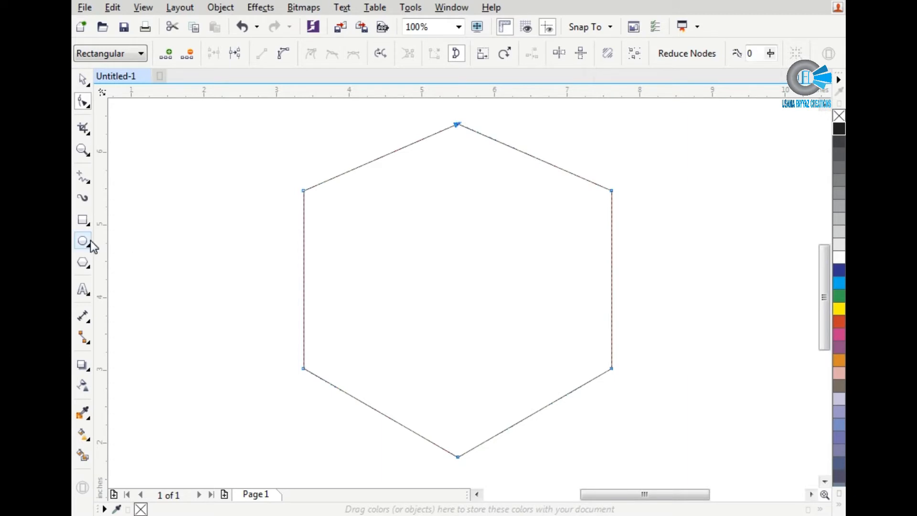
Step: Draw a 2-point line about 2.41 in tall from near the hexagon's upper-left corner, slanting slightly inward to its lower-left edge
{"action": "left_click", "coordinate": [86, 177]}
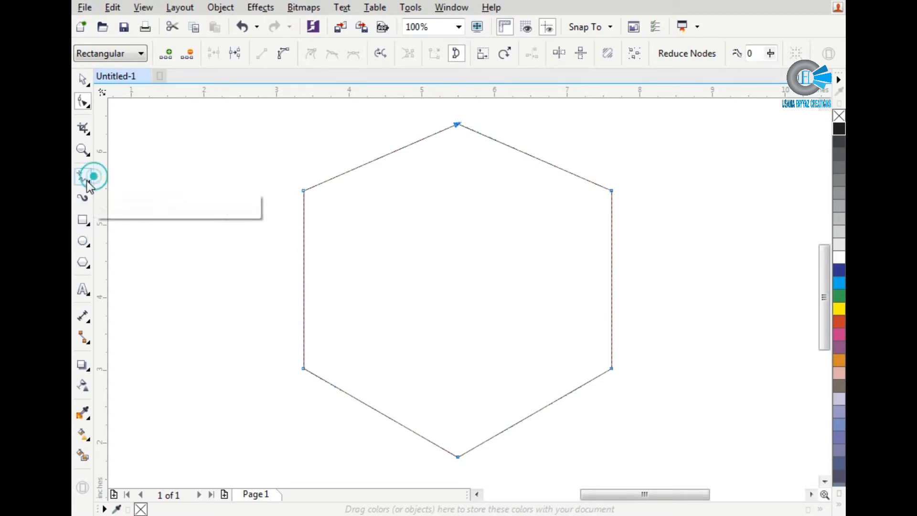
{"action": "left_click", "coordinate": [138, 192]}
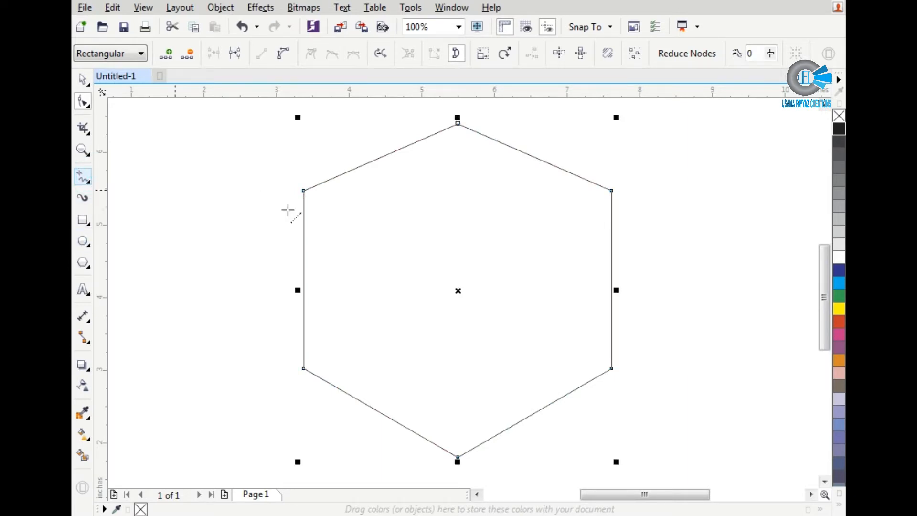
{"action": "left_click_drag", "start_coordinate": [304, 204], "coordinate": [317, 375]}
{"action": "key", "text": "space"}
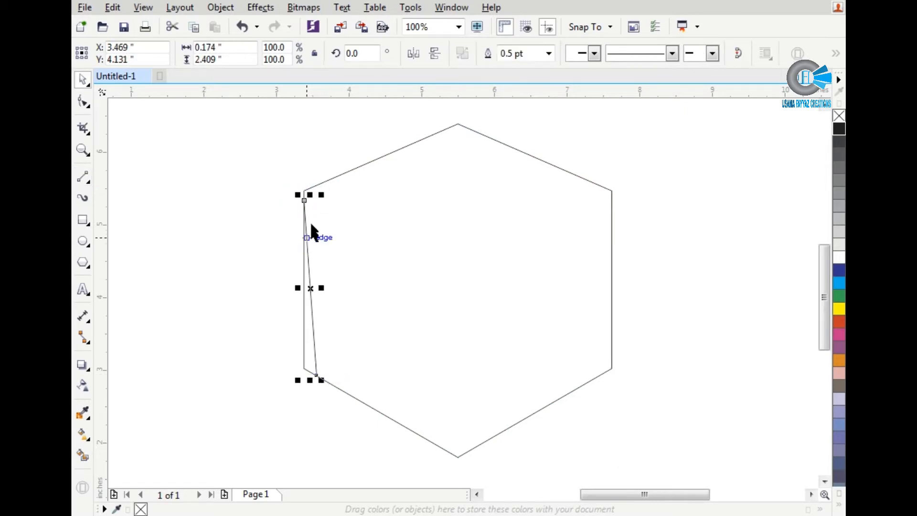
Step: Move the slanted line's upper end node onto the hexagon's upper-left corner
{"action": "scroll", "coordinate": [305, 198], "scroll_direction": "up", "scroll_amount": 2}
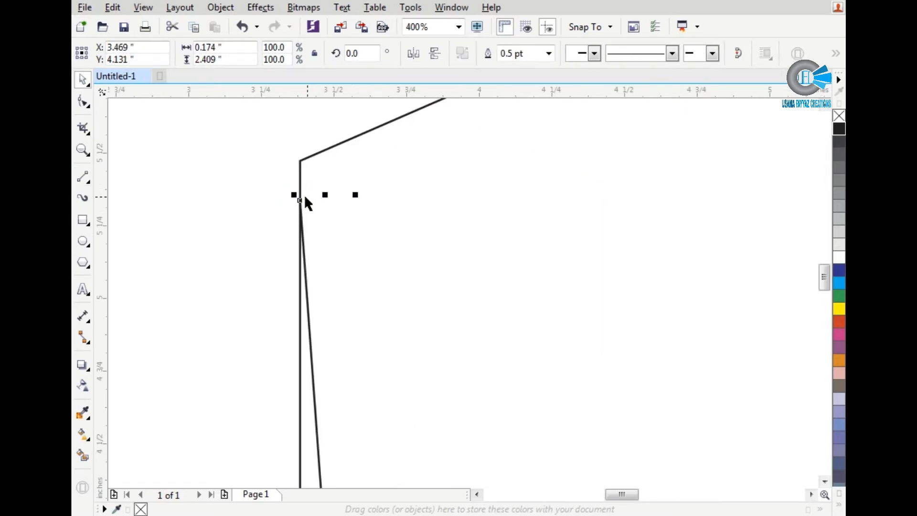
{"action": "key", "text": "F10"}
{"action": "left_click_drag", "start_coordinate": [301, 200], "coordinate": [302, 161]}
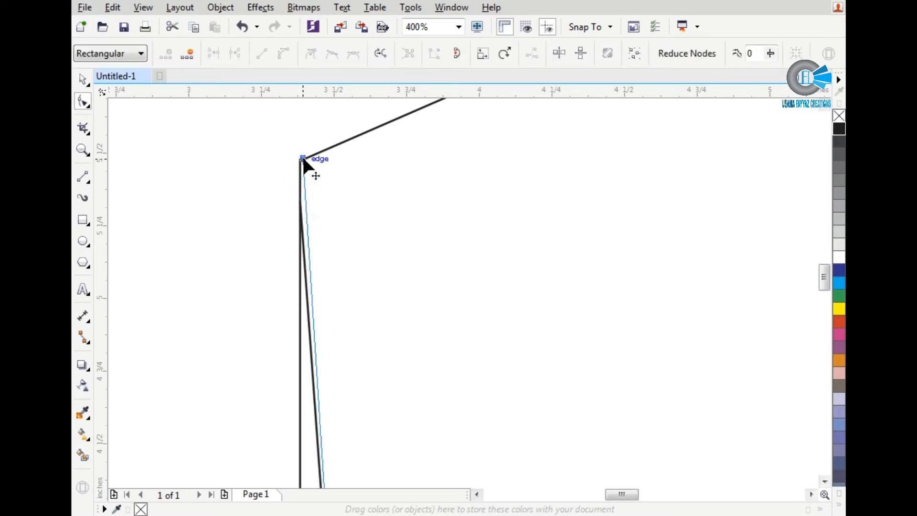
{"action": "scroll", "coordinate": [292, 234], "scroll_direction": "down", "scroll_amount": 2}
{"action": "key", "text": "space"}
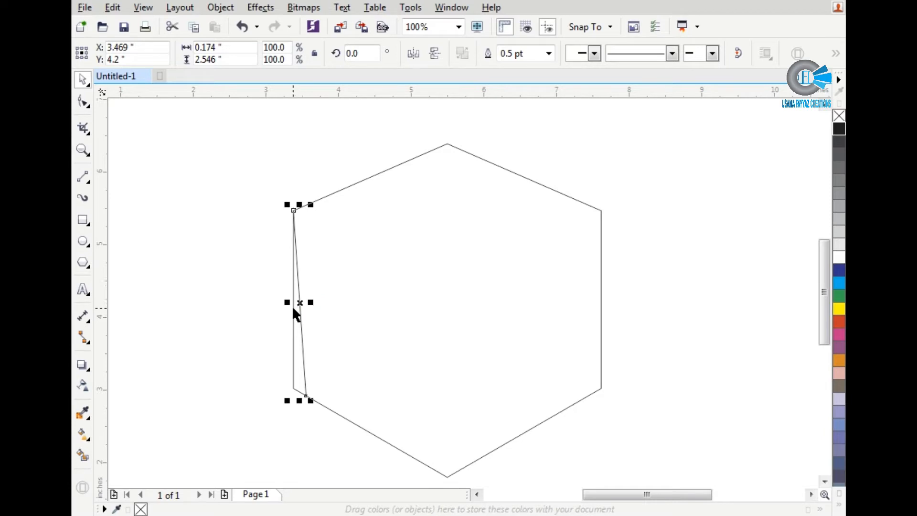
Step: Place a copy of the slanted line near the hexagon's right edge and mirror it horizontally
{"action": "left_click_drag", "start_coordinate": [301, 303], "coordinate": [567, 300]}
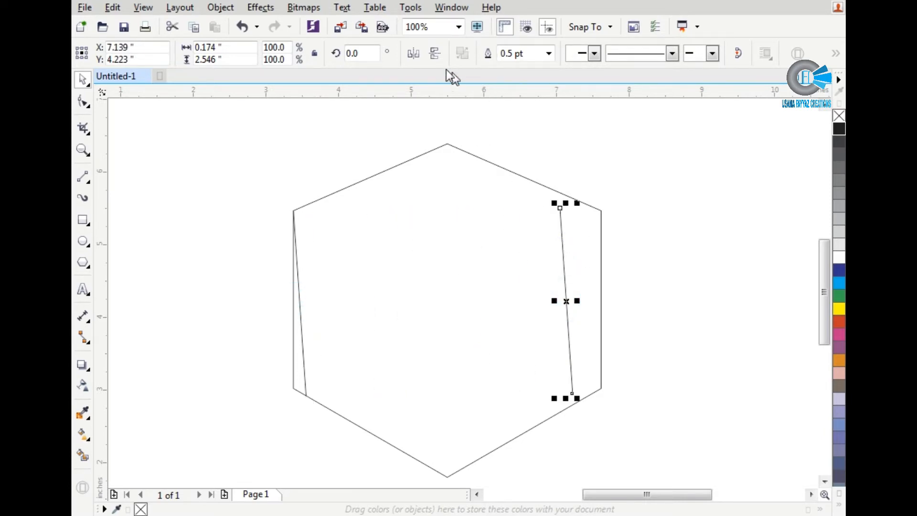
{"action": "left_click", "coordinate": [415, 54]}
{"action": "scroll", "coordinate": [577, 208], "scroll_direction": "up", "scroll_amount": 1}
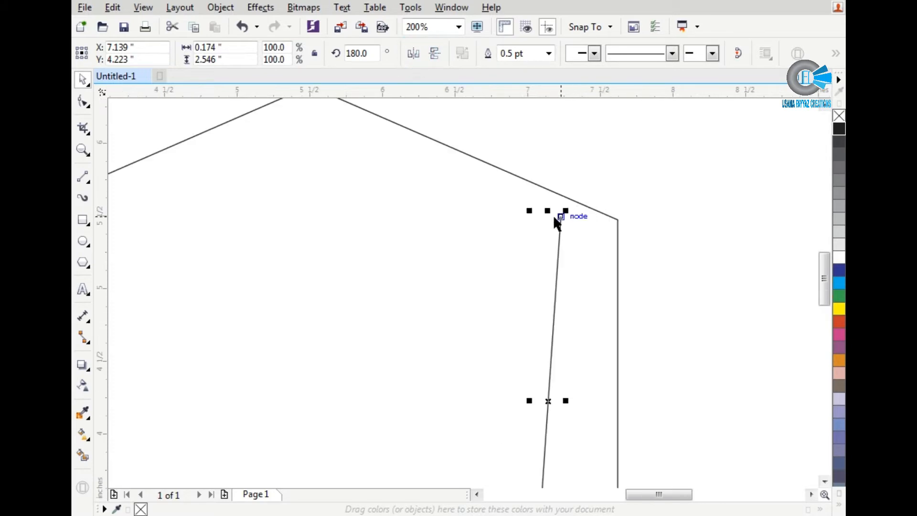
Step: Undo the accidental hexagon move and snap the mirrored line's upper end to the hexagon's upper-right corner
{"action": "left_click_drag", "start_coordinate": [562, 216], "coordinate": [600, 232]}
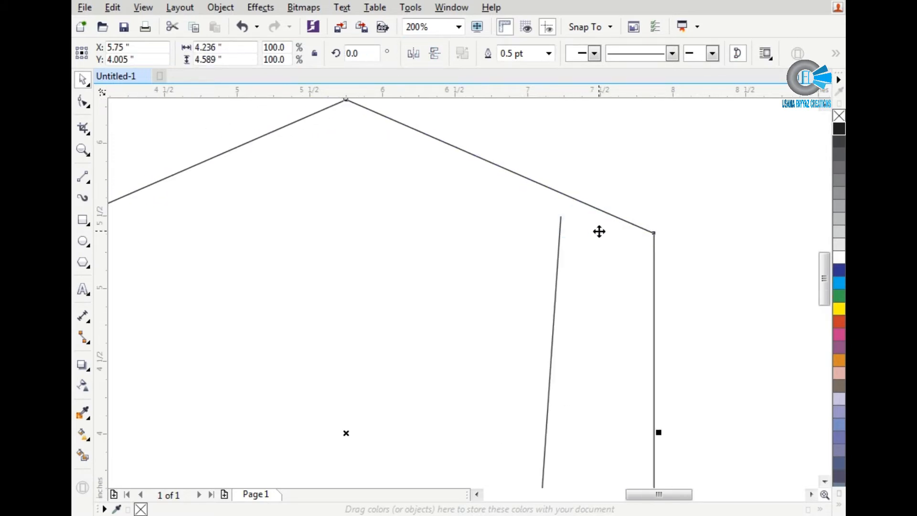
{"action": "key", "text": "ctrl+z"}
{"action": "left_click", "coordinate": [563, 240]}
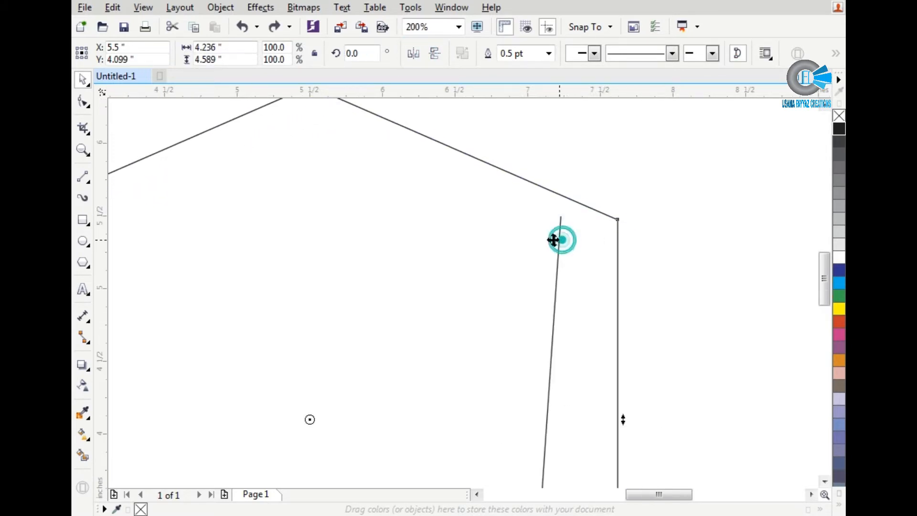
{"action": "left_click", "coordinate": [559, 234]}
{"action": "left_click_drag", "start_coordinate": [563, 219], "coordinate": [616, 219]}
{"action": "scroll", "coordinate": [615, 220], "scroll_direction": "down", "scroll_amount": 1}
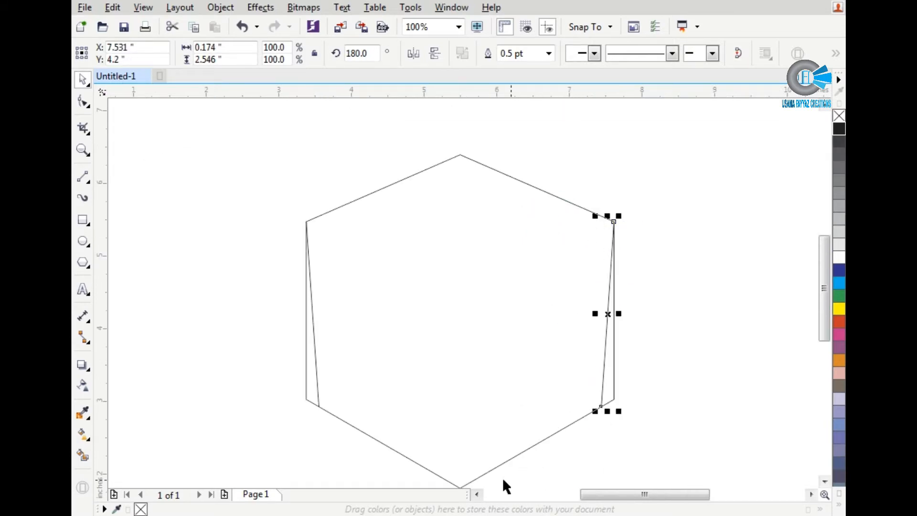
Step: Smart-fill the area between the two slanted lines to create a tapered hexagon
{"action": "left_click", "coordinate": [84, 459]}
{"action": "left_click", "coordinate": [426, 365]}
{"action": "scroll", "coordinate": [374, 327], "scroll_direction": "down", "scroll_amount": 1}
{"action": "key", "text": "space"}
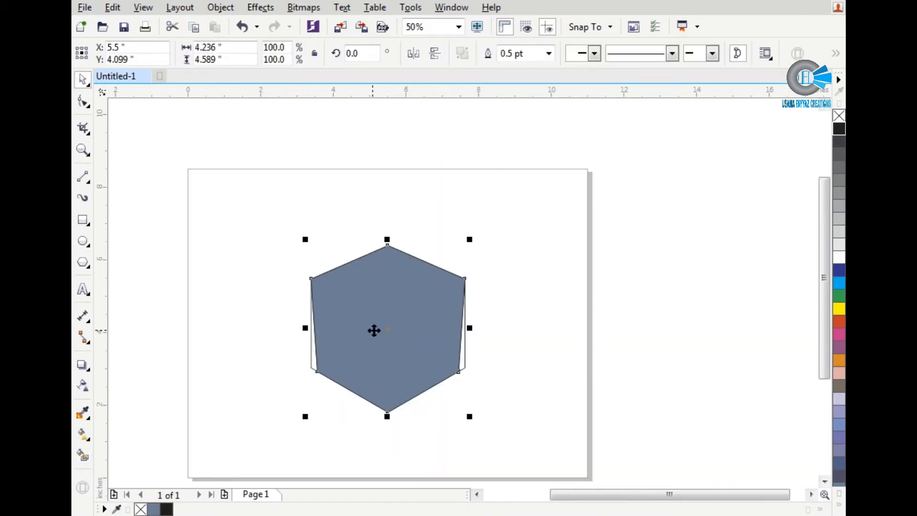
Step: Move the filled tapered shape to the right, clear of the original, and delete the original hexagon with its slanted lines
{"action": "left_click_drag", "start_coordinate": [374, 330], "coordinate": [562, 349]}
{"action": "left_click_drag", "start_coordinate": [503, 219], "coordinate": [242, 433]}
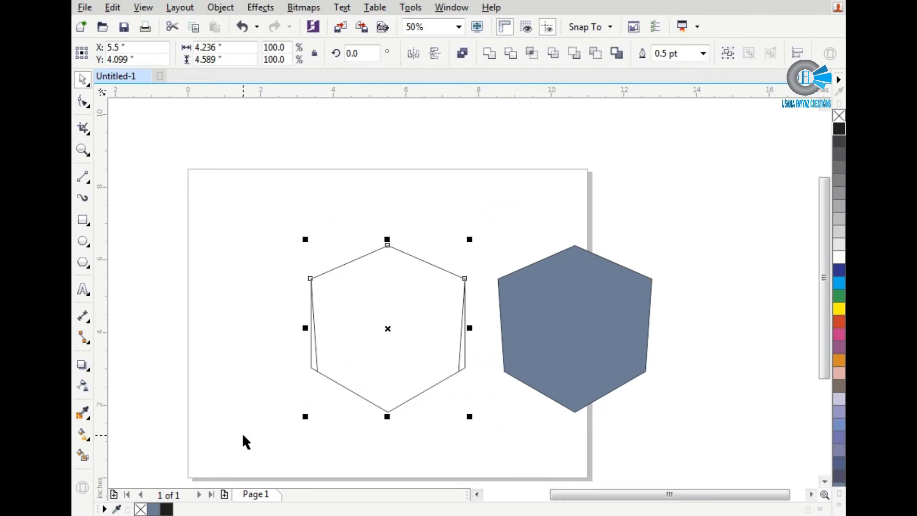
{"action": "left_click", "coordinate": [358, 382]}
Step: Move the tapered shape back onto the page and remove its fill
{"action": "left_click_drag", "start_coordinate": [596, 336], "coordinate": [425, 335]}
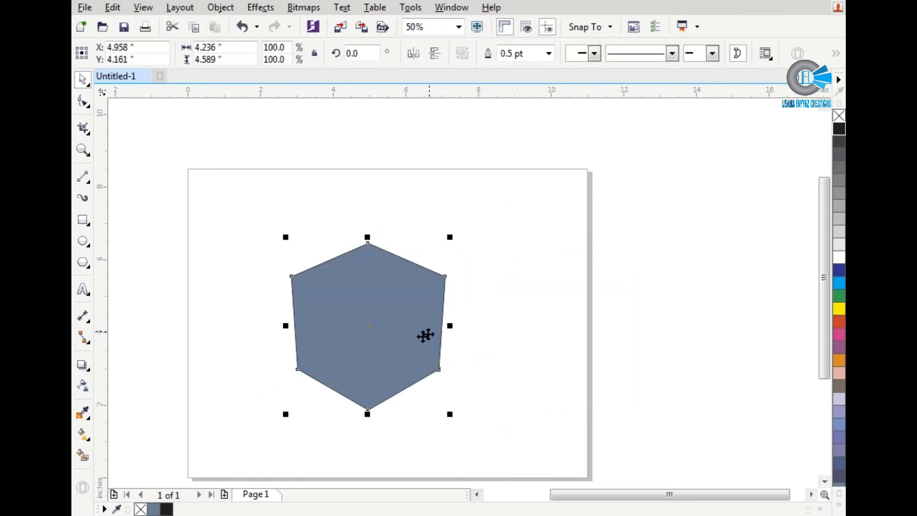
{"action": "left_click", "coordinate": [839, 117]}
Step: Draw a square about 2.04 in wide over the tapered shape's top and rotate it 45 degrees
{"action": "left_click", "coordinate": [84, 221]}
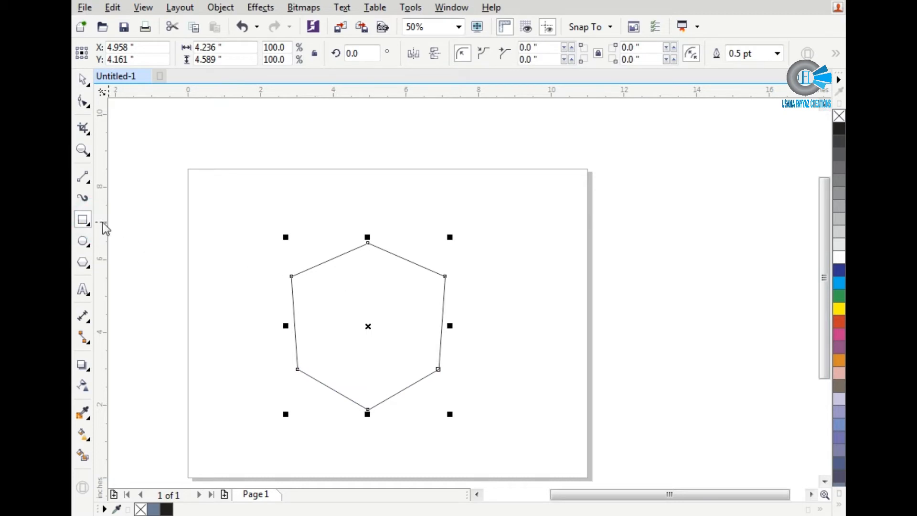
{"action": "left_click", "coordinate": [84, 222]}
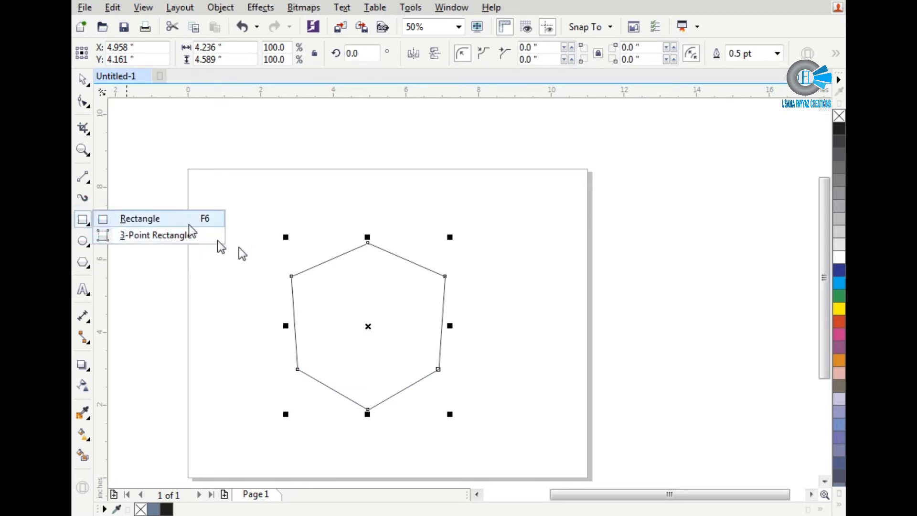
{"action": "left_click", "coordinate": [195, 221]}
{"action": "left_click_drag", "start_coordinate": [309, 217], "coordinate": [384, 291]}
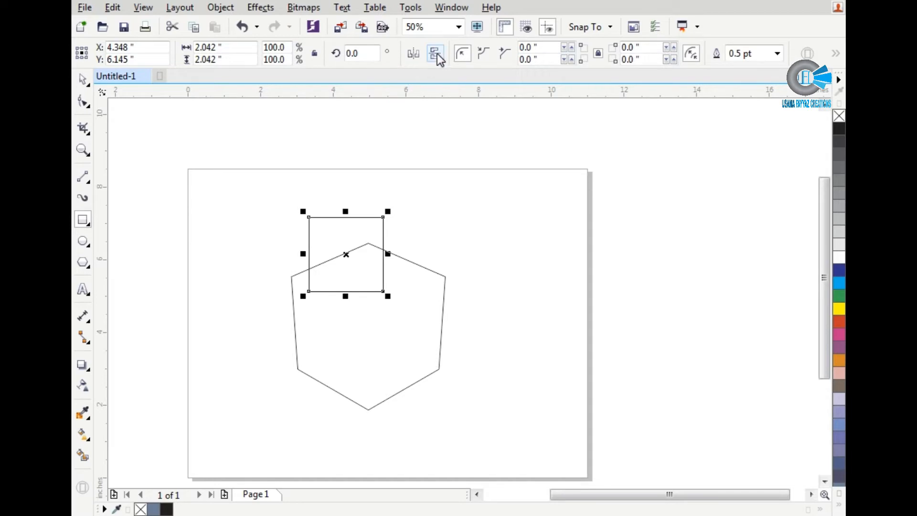
{"action": "left_click", "coordinate": [360, 53]}
{"action": "type", "text": "45"}
{"action": "key", "text": "Return"}
Step: Move the rotated square so its left corner snaps to the tapered shape's upper-left corner
{"action": "scroll", "coordinate": [349, 188], "scroll_direction": "up", "scroll_amount": 2}
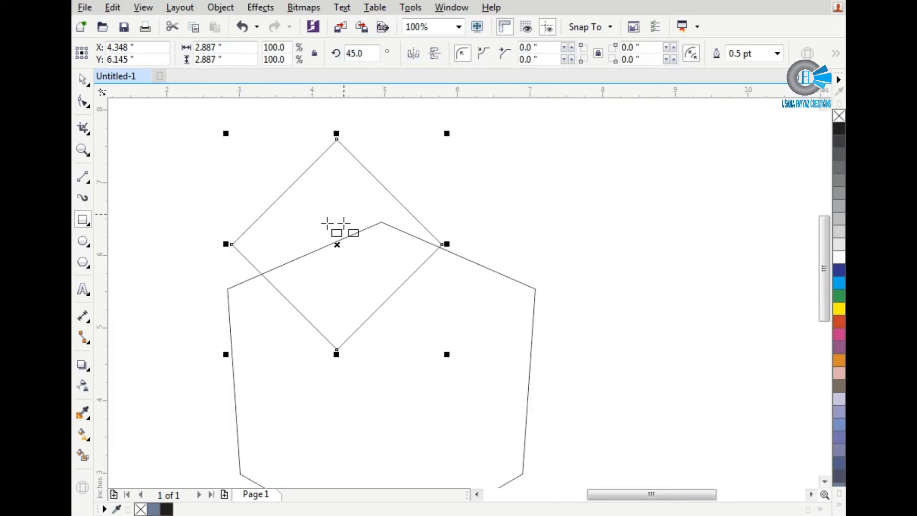
{"action": "key", "text": "space"}
{"action": "left_click_drag", "start_coordinate": [232, 245], "coordinate": [228, 296]}
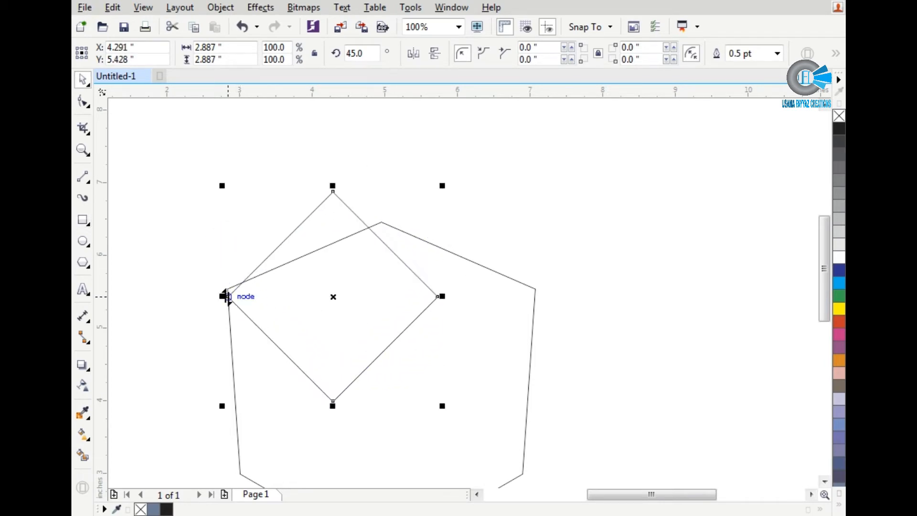
{"action": "left_click", "coordinate": [226, 296]}
{"action": "left_click", "coordinate": [247, 290]}
{"action": "left_click_drag", "start_coordinate": [230, 299], "coordinate": [231, 292]}
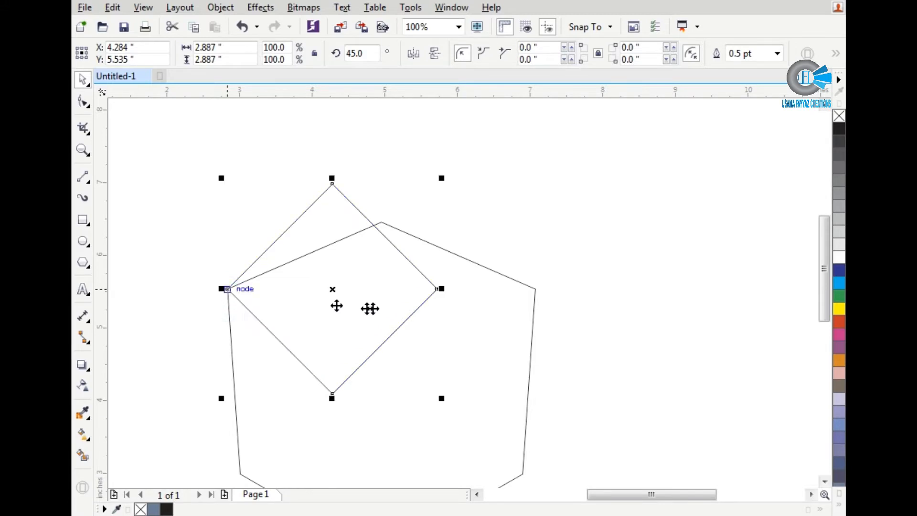
Step: Stretch the diamond to the tapered shape's upper-right corner and reduce its height symmetrically until its top meets the shape's top corner
{"action": "left_click_drag", "start_coordinate": [439, 287], "coordinate": [535, 290]}
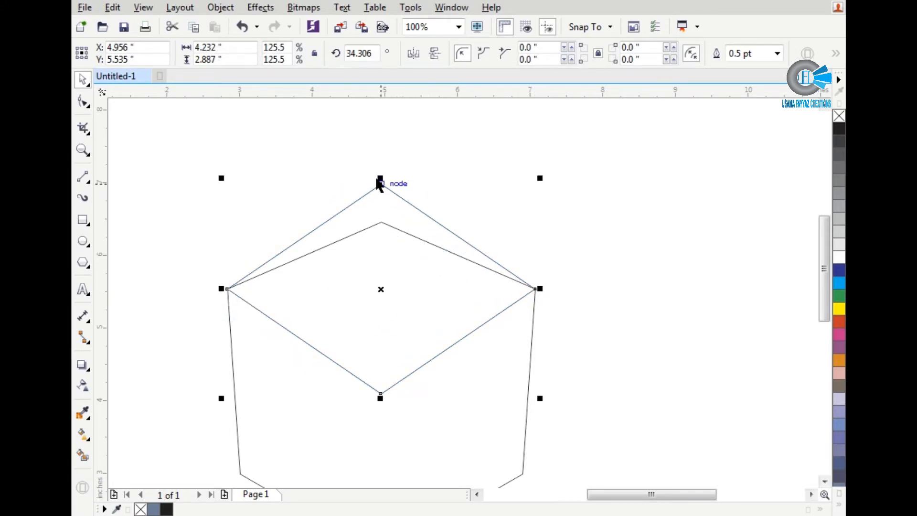
{"action": "left_click_drag", "start_coordinate": [384, 177], "coordinate": [379, 213]}
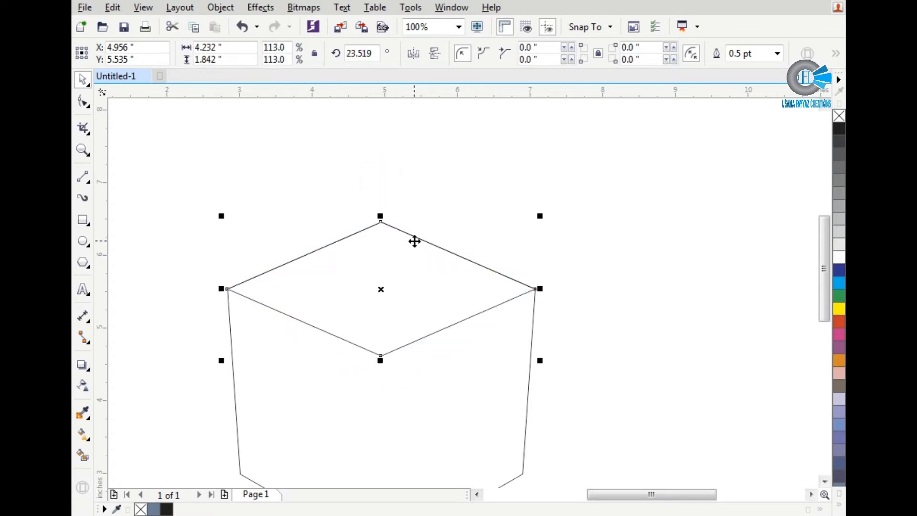
{"action": "scroll", "coordinate": [416, 242], "scroll_direction": "down", "scroll_amount": 2}
{"action": "scroll", "coordinate": [390, 395], "scroll_direction": "up", "scroll_amount": 2}
Step: Draw a vertical 2-point line about 4.04 in long from the diamond's lower corner down past the shape's bottom corner
{"action": "scroll", "coordinate": [390, 394], "scroll_direction": "down", "scroll_amount": 2}
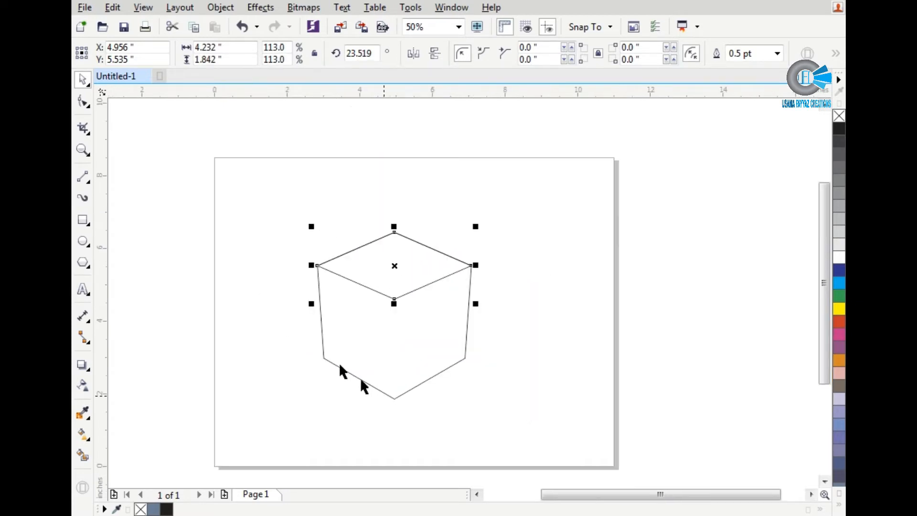
{"action": "left_click", "coordinate": [84, 181]}
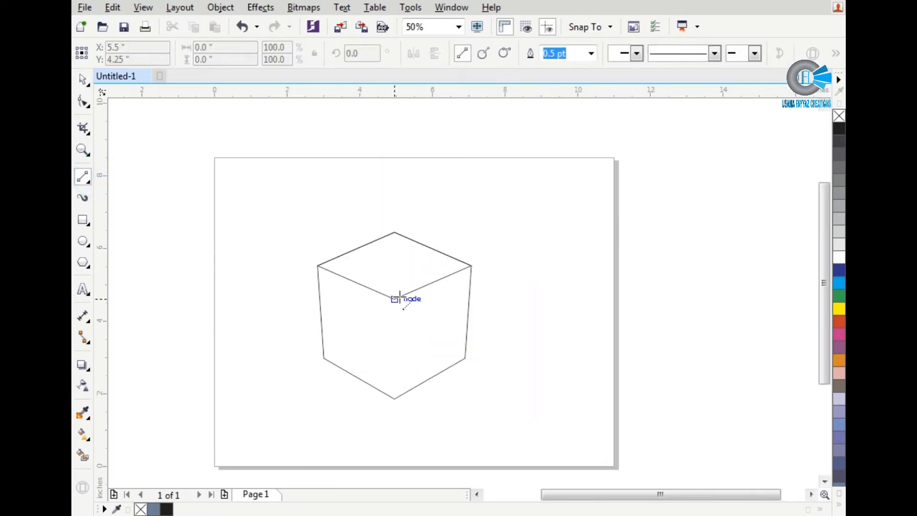
{"action": "left_click_drag", "start_coordinate": [395, 299], "coordinate": [394, 446]}
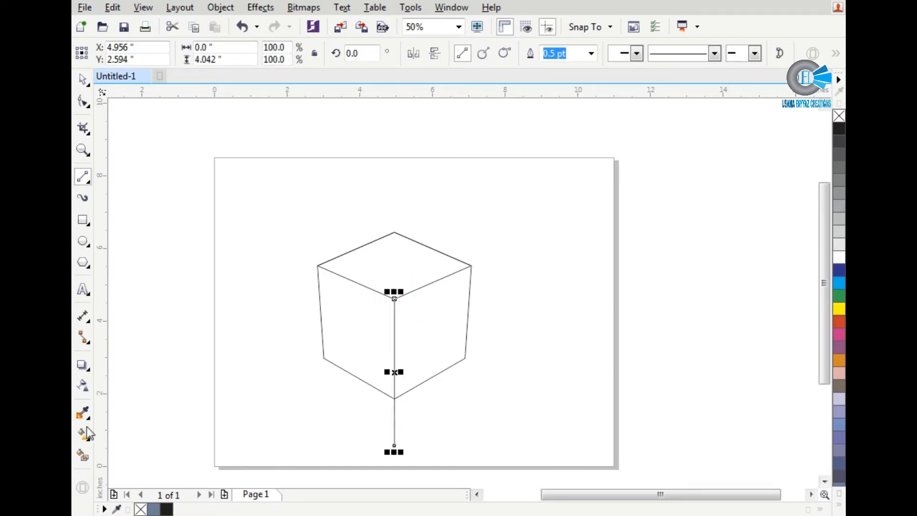
Step: Smart-fill the left, top and right faces of the cube as separate shapes
{"action": "left_click", "coordinate": [82, 456]}
{"action": "left_click", "coordinate": [341, 328]}
{"action": "left_click", "coordinate": [387, 266]}
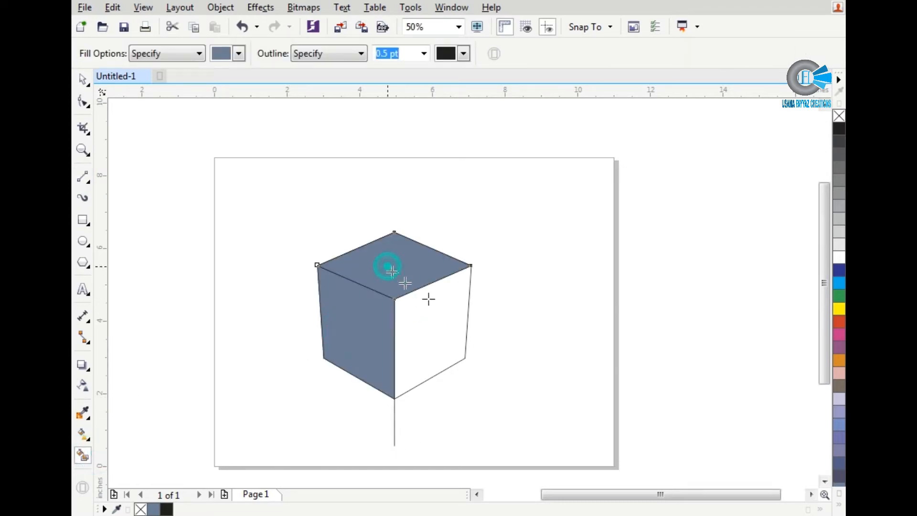
{"action": "left_click", "coordinate": [430, 309]}
{"action": "key", "text": "space"}
Step: Move the three filled faces together to the right and delete the leftover construction outlines and line
{"action": "left_click", "coordinate": [379, 266]}
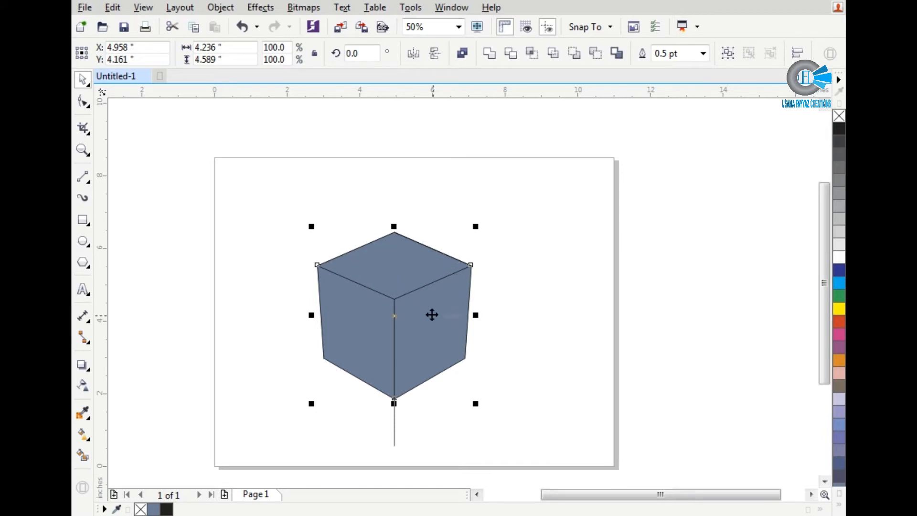
{"action": "left_click_drag", "start_coordinate": [432, 313], "coordinate": [522, 297]}
{"action": "left_click_drag", "start_coordinate": [301, 190], "coordinate": [501, 462]}
{"action": "key", "text": "Delete"}
Step: Move the three cube faces back onto the page and fill them with yellow
{"action": "left_click_drag", "start_coordinate": [452, 232], "coordinate": [693, 459]}
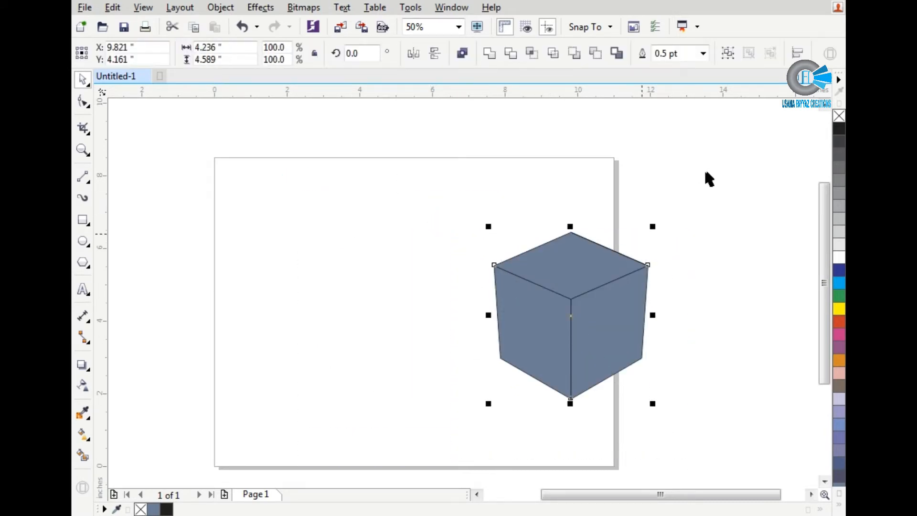
{"action": "left_click_drag", "start_coordinate": [696, 198], "coordinate": [411, 477]}
{"action": "left_click_drag", "start_coordinate": [589, 326], "coordinate": [380, 338]}
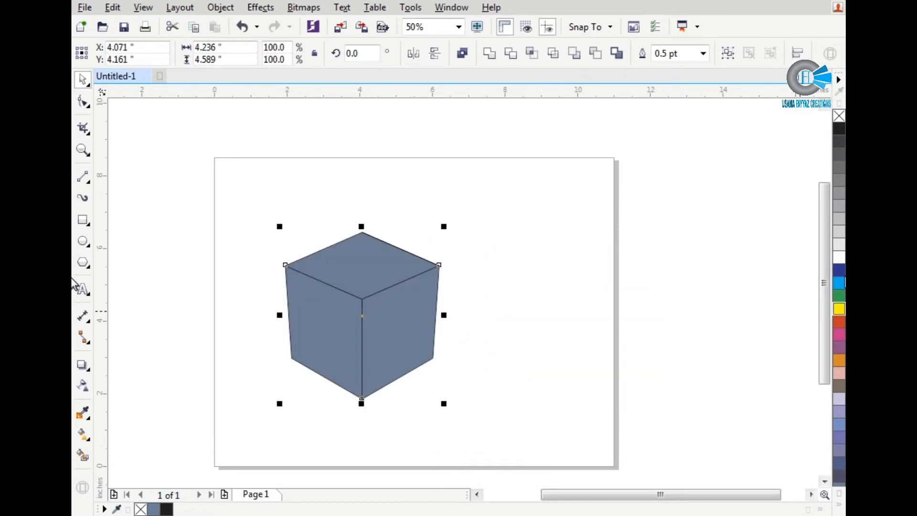
{"action": "left_click", "coordinate": [837, 310]}
{"action": "left_click", "coordinate": [650, 283]}
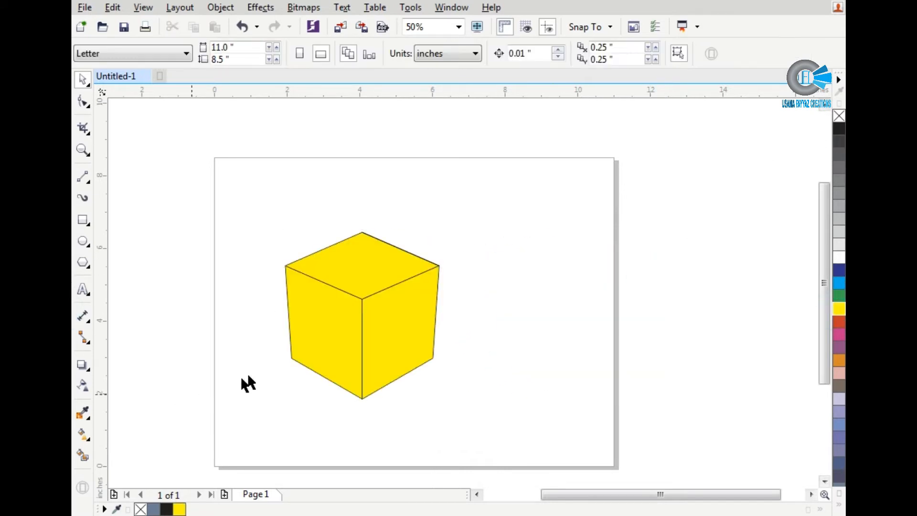
Step: Draw a square about 2.5 in wide to the right of the cube
{"action": "scroll", "coordinate": [397, 374], "scroll_direction": "up", "scroll_amount": 2}
{"action": "scroll", "coordinate": [374, 344], "scroll_direction": "down", "scroll_amount": 2}
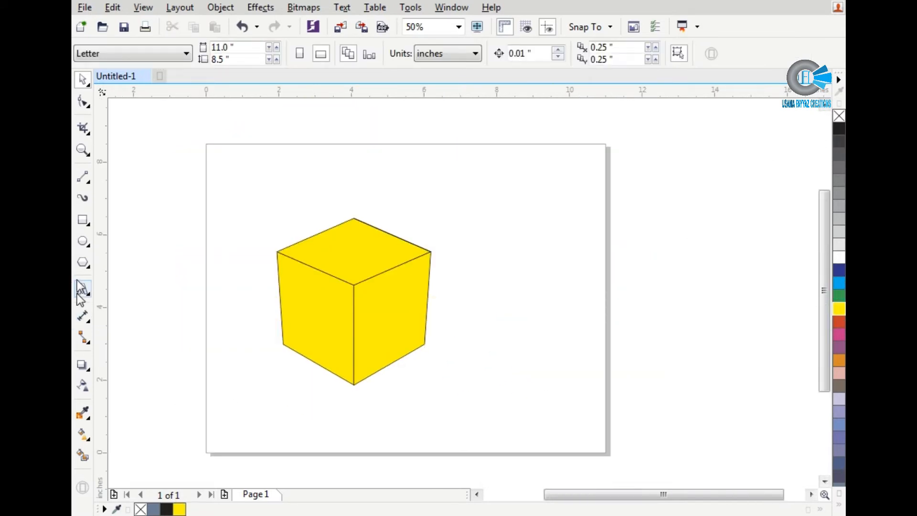
{"action": "left_click", "coordinate": [82, 222]}
{"action": "mouse_move", "coordinate": [454, 256]}
{"action": "left_mouse_down"}
{"action": "mouse_move", "coordinate": [529, 344]}
{"action": "mouse_move", "coordinate": [547, 348]}
{"action": "left_mouse_up"}
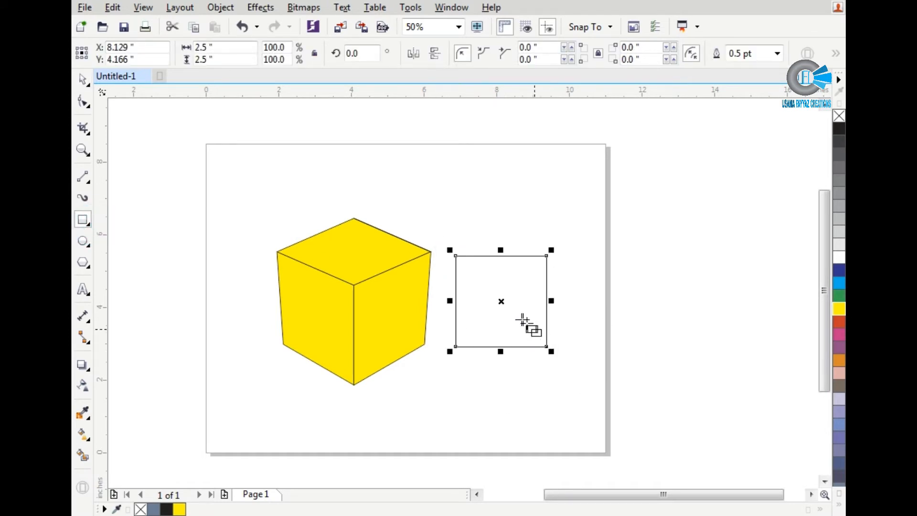
Step: Draw a square about 0.635 in wide above the large square and duplicate it into a touching row of three
{"action": "scroll", "coordinate": [527, 322], "scroll_direction": "up", "scroll_amount": 1}
{"action": "left_click_drag", "start_coordinate": [423, 134], "coordinate": [471, 181]}
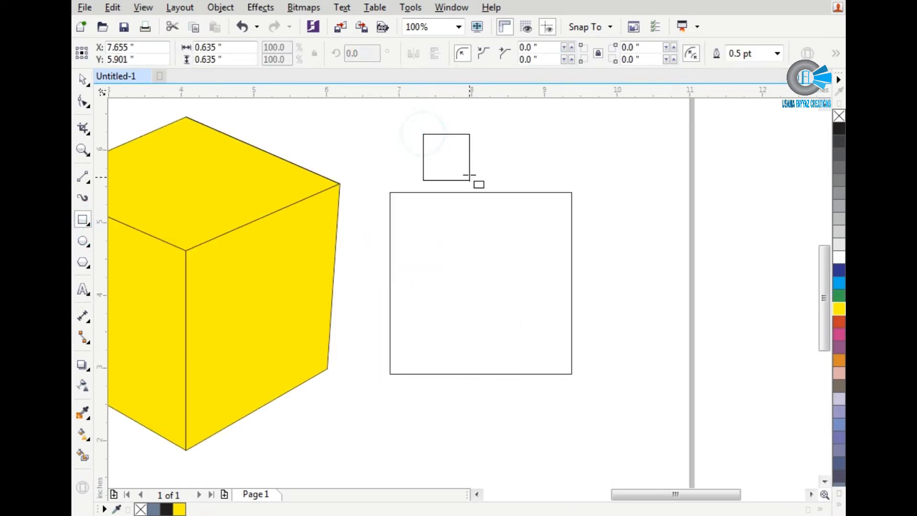
{"action": "key", "text": "space"}
{"action": "left_click_drag", "start_coordinate": [423, 135], "coordinate": [514, 134]}
{"action": "left_click", "coordinate": [552, 161]}
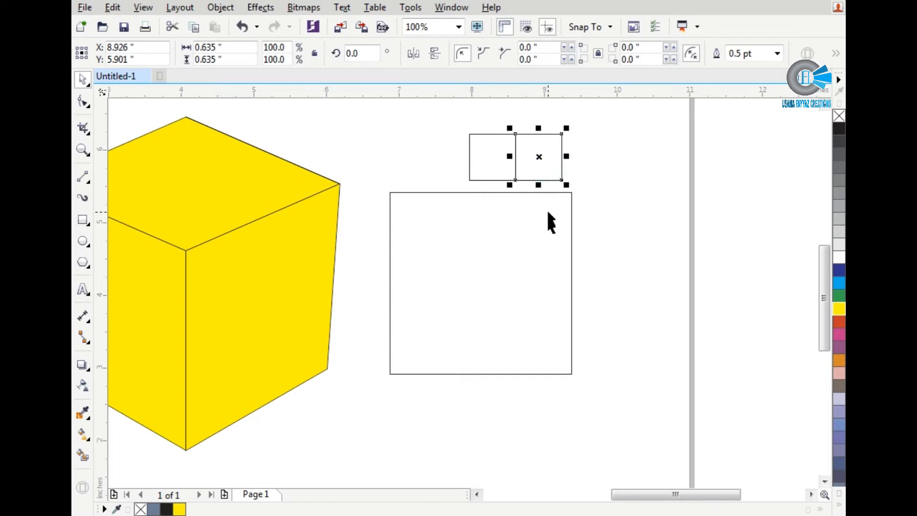
{"action": "key", "text": "ctrl+r"}
Step: Combine the three small squares, snap them to the large square's upper-left corner and stretch them to its full 2.5 in width
{"action": "left_click_drag", "start_coordinate": [464, 114], "coordinate": [633, 208]}
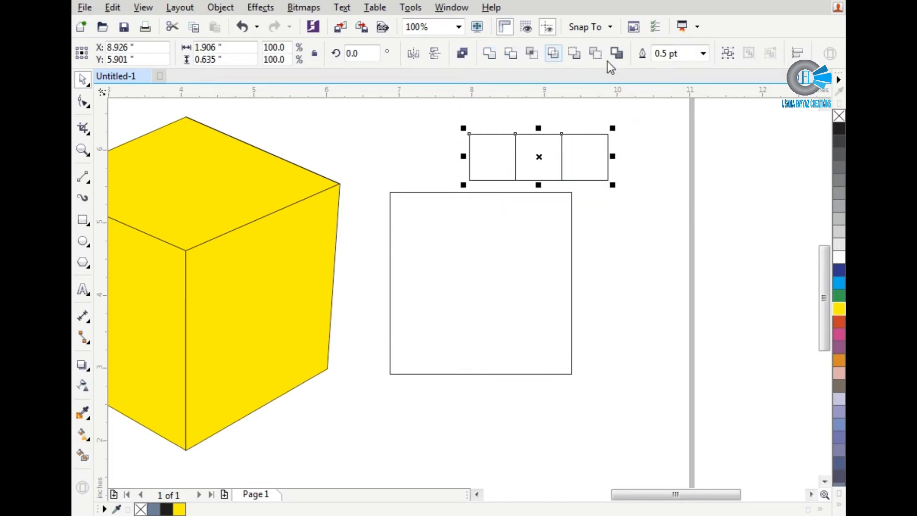
{"action": "left_click", "coordinate": [469, 54]}
{"action": "left_click_drag", "start_coordinate": [466, 136], "coordinate": [389, 192]}
{"action": "scroll", "coordinate": [503, 211], "scroll_direction": "up", "scroll_amount": 2}
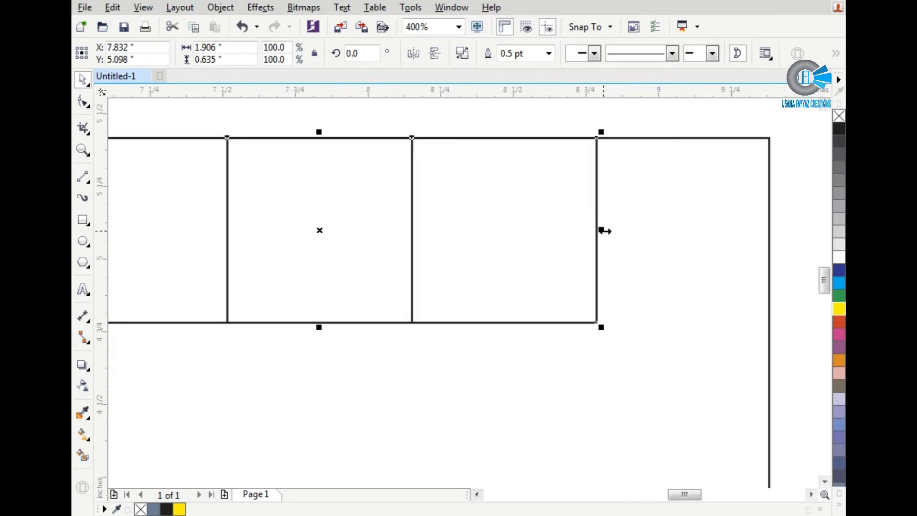
{"action": "left_click_drag", "start_coordinate": [603, 231], "coordinate": [767, 244]}
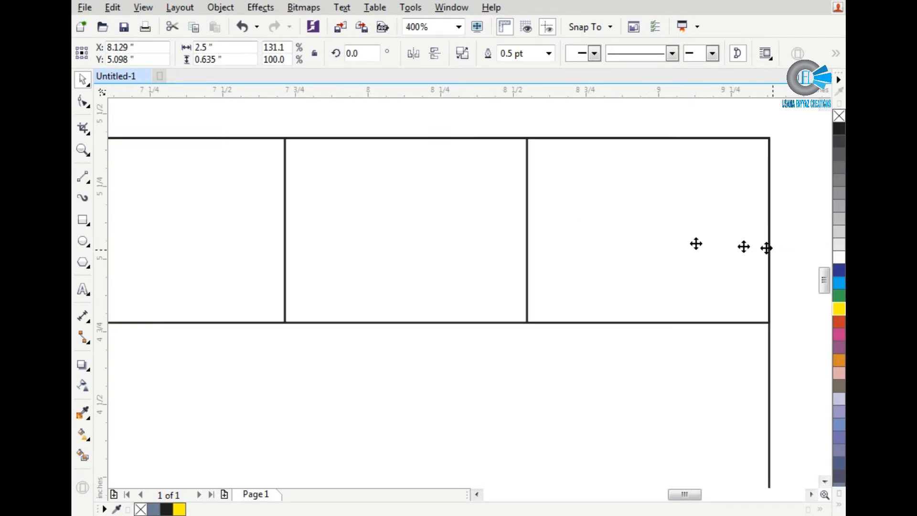
Step: Narrow the large square to 0.833 in wide so its right edge meets the first small square's divider
{"action": "scroll", "coordinate": [658, 239], "scroll_direction": "down", "scroll_amount": 1}
{"action": "scroll", "coordinate": [665, 262], "scroll_direction": "down", "scroll_amount": 1}
{"action": "left_click", "coordinate": [618, 325]}
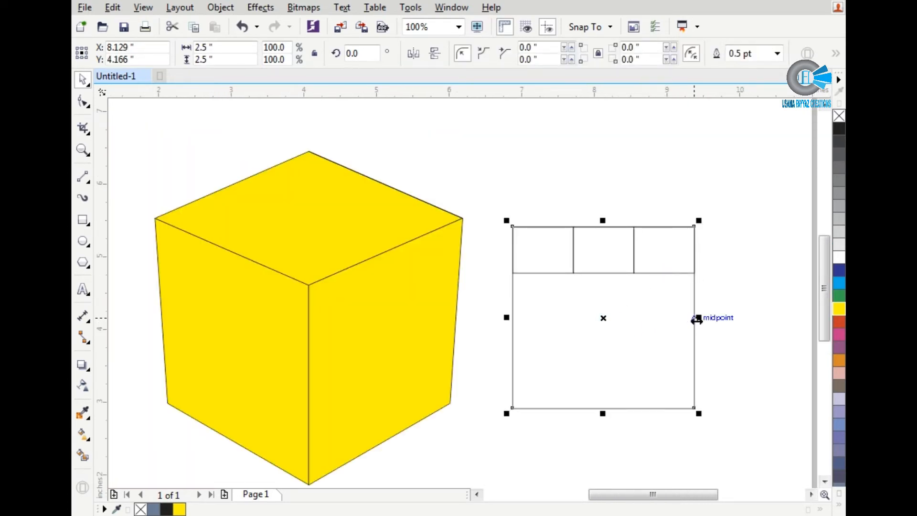
{"action": "left_click_drag", "start_coordinate": [672, 322], "coordinate": [575, 250]}
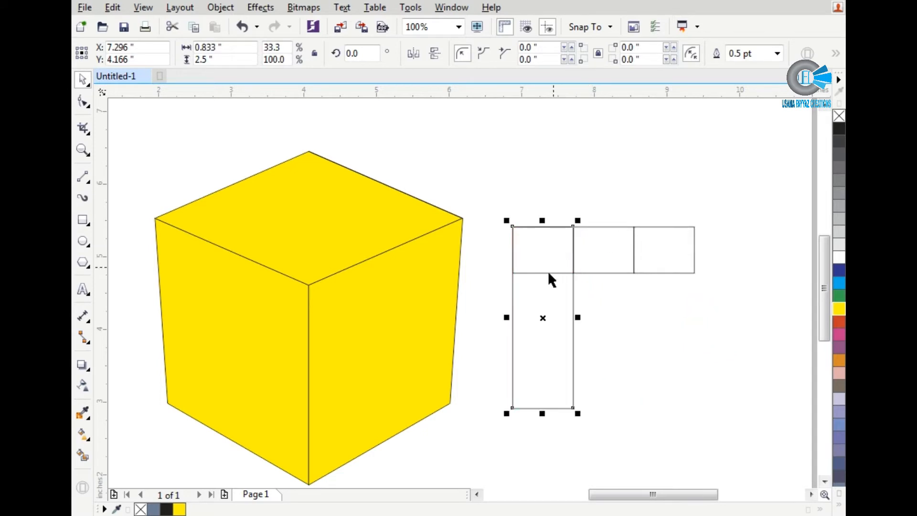
Step: Duplicate the tall strip twice to the right, edge to edge, making three equal columns
{"action": "left_click", "coordinate": [518, 285]}
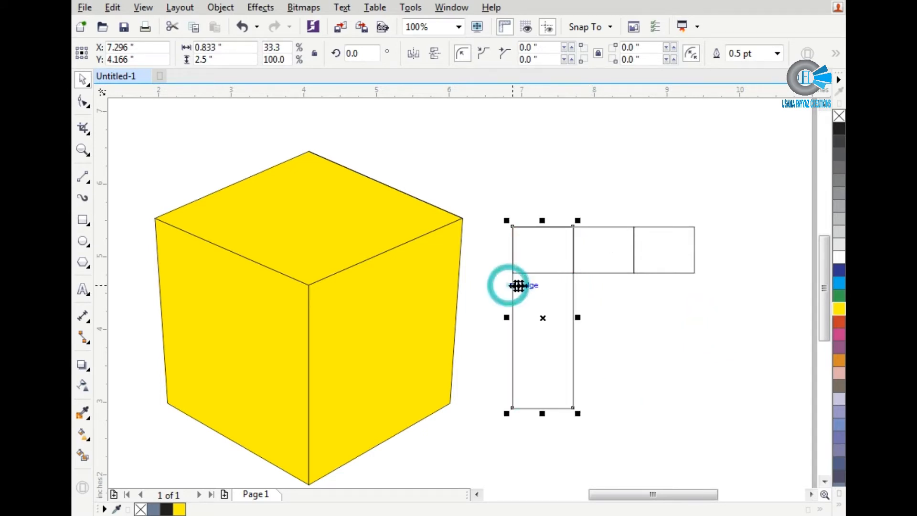
{"action": "right_click", "coordinate": [540, 287]}
{"action": "left_click", "coordinate": [533, 288]}
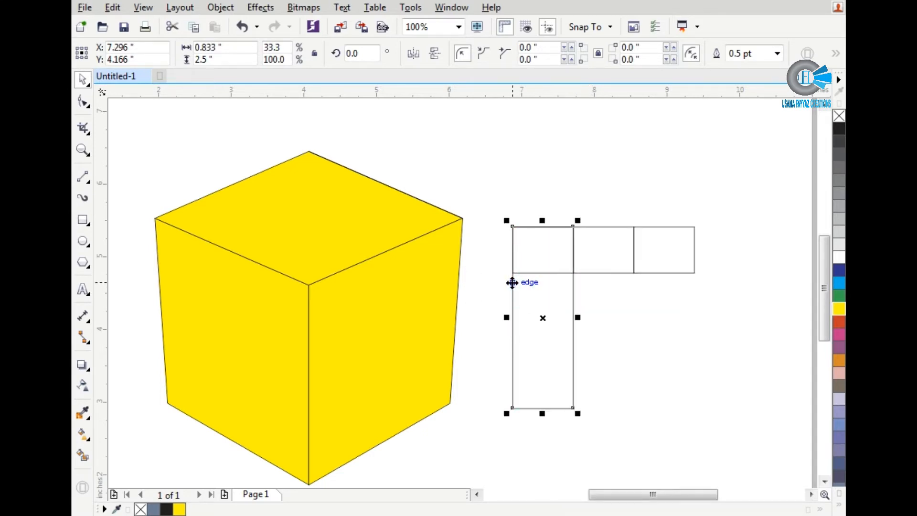
{"action": "left_click_drag", "start_coordinate": [515, 283], "coordinate": [572, 290]}
{"action": "left_click", "coordinate": [612, 315]}
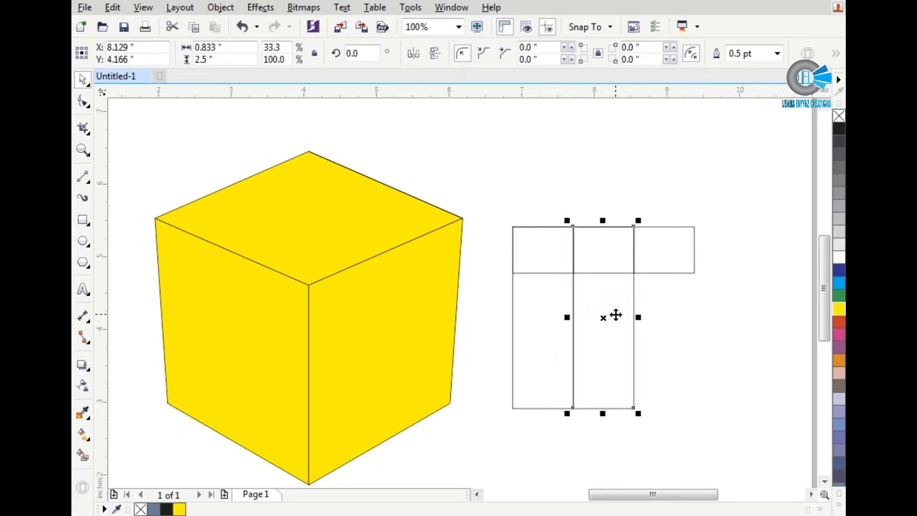
{"action": "key", "text": "ctrl+r"}
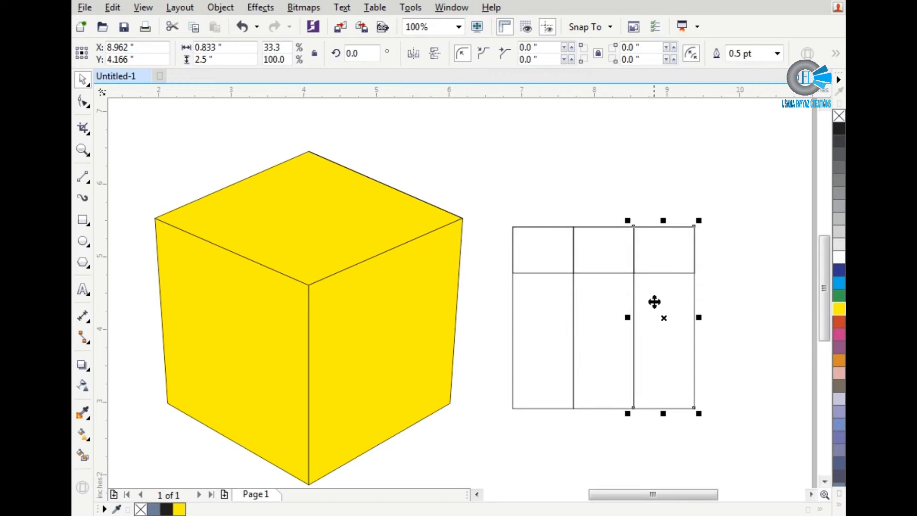
Step: Combine the three tall strips, move them slightly down and delete the row of small squares
{"action": "left_click", "coordinate": [574, 318], "text": "shift"}
{"action": "left_click", "coordinate": [540, 314], "text": "shift"}
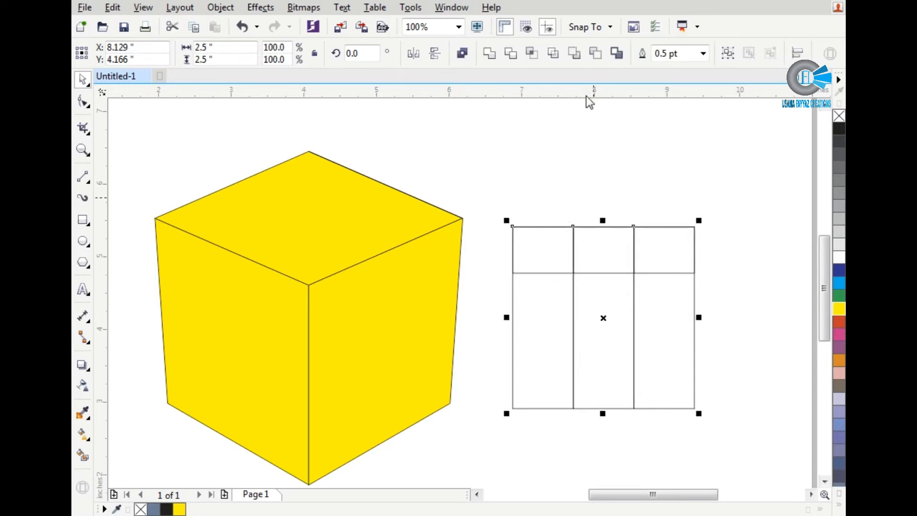
{"action": "left_click", "coordinate": [463, 54]}
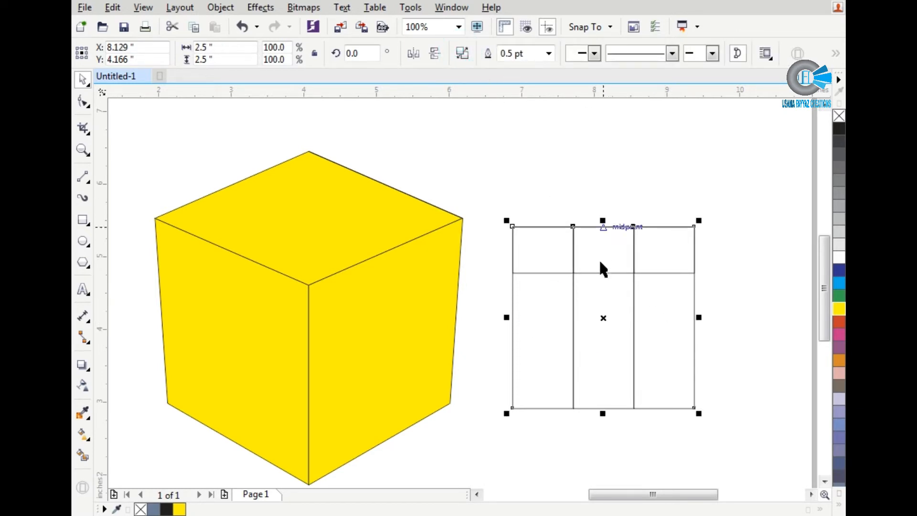
{"action": "left_click_drag", "start_coordinate": [602, 310], "coordinate": [609, 352]}
{"action": "left_click", "coordinate": [614, 254]}
{"action": "key", "text": "Delete"}
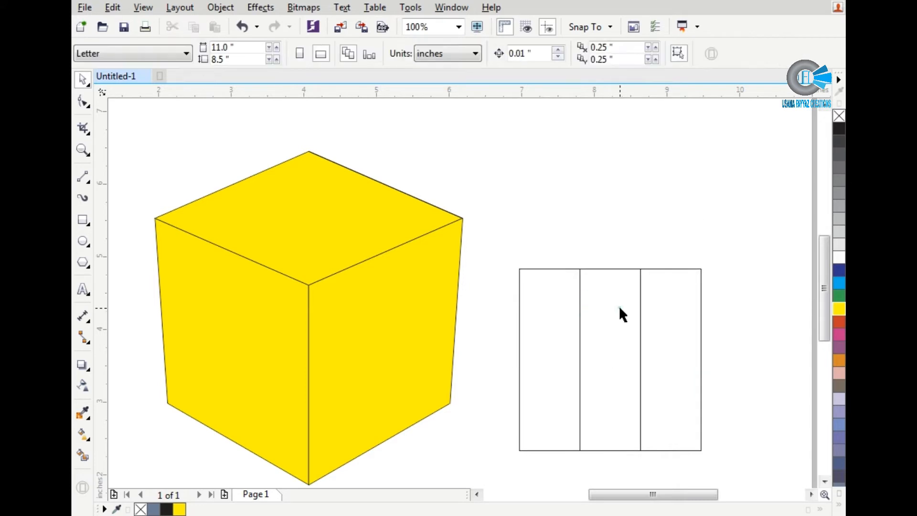
Step: Move the three-column object up beside the cube and rotate a copy in place by 90 degrees to form a 3-by-3 grid
{"action": "left_click_drag", "start_coordinate": [620, 320], "coordinate": [621, 230]}
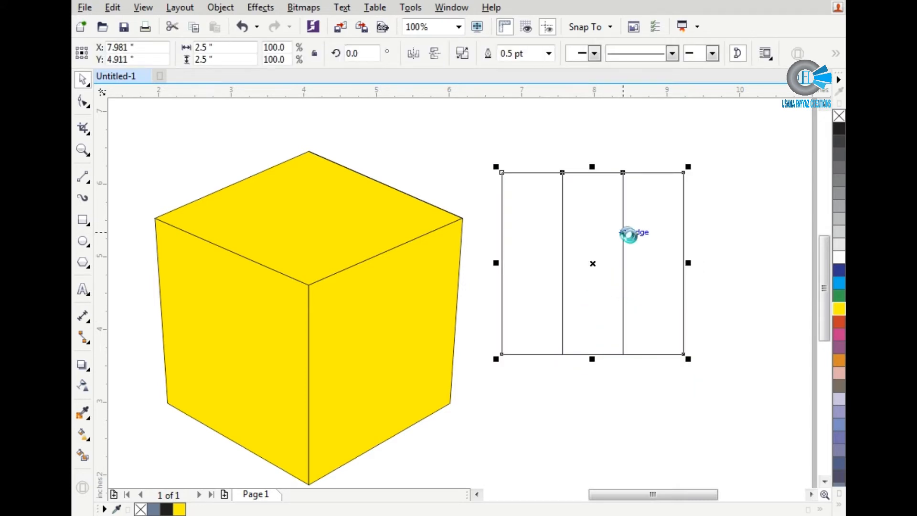
{"action": "key", "text": "ctrl+c"}
{"action": "left_click", "coordinate": [357, 54]}
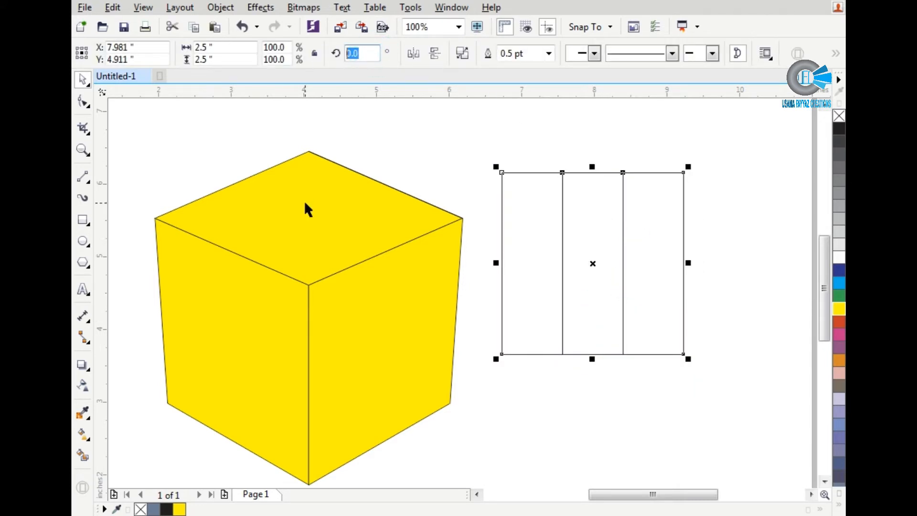
{"action": "type", "text": "90"}
{"action": "key", "text": "Return"}
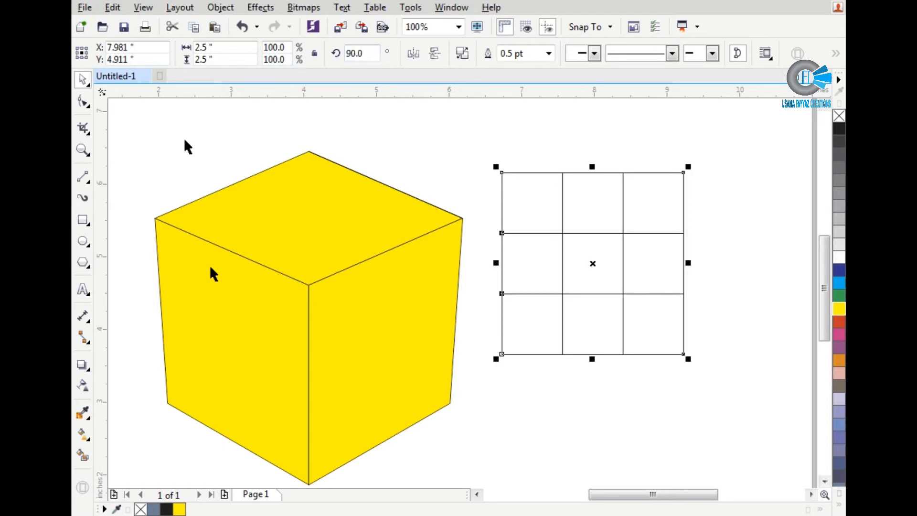
Step: Smart-fill all nine cells of the grid as separate blue-grey squares
{"action": "left_click", "coordinate": [83, 457]}
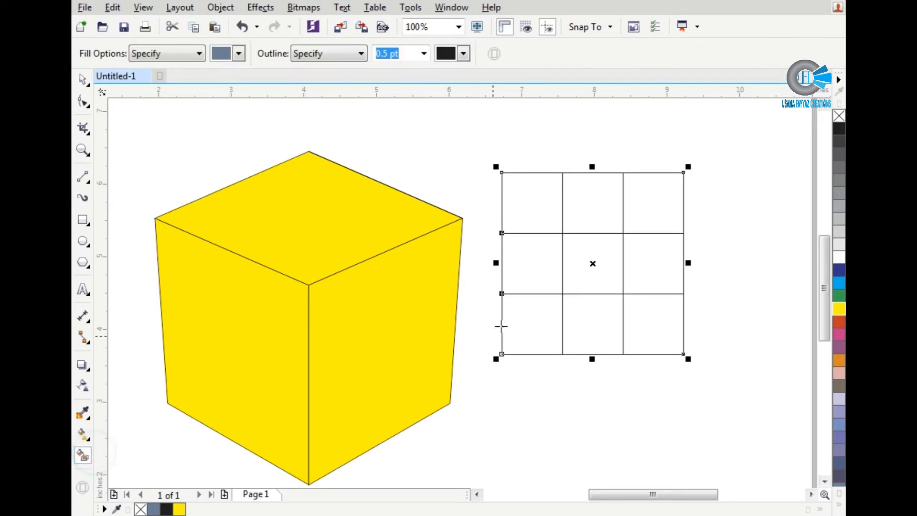
{"action": "left_click", "coordinate": [508, 322]}
{"action": "left_click", "coordinate": [540, 272]}
{"action": "left_click", "coordinate": [580, 252]}
{"action": "left_click", "coordinate": [594, 205]}
{"action": "left_click", "coordinate": [647, 203]}
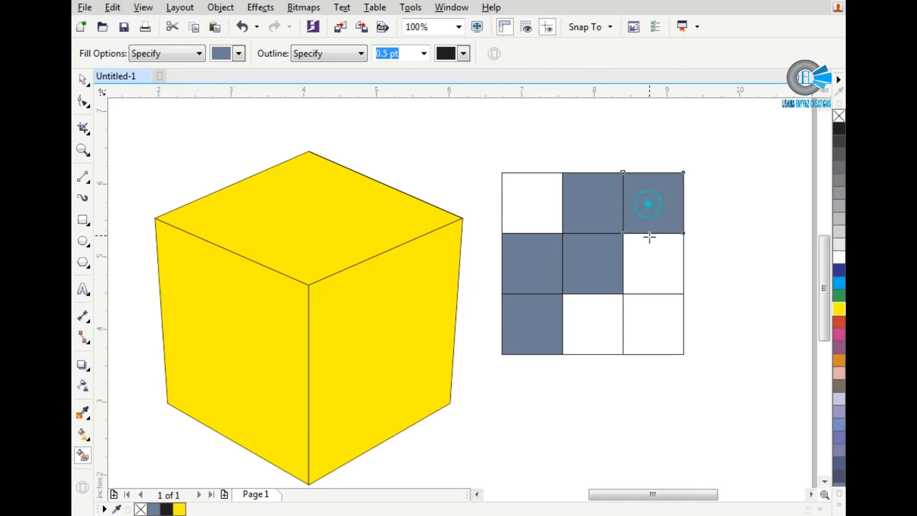
{"action": "left_click", "coordinate": [648, 244]}
{"action": "left_click", "coordinate": [648, 324]}
{"action": "left_click", "coordinate": [601, 328]}
{"action": "left_click", "coordinate": [533, 206]}
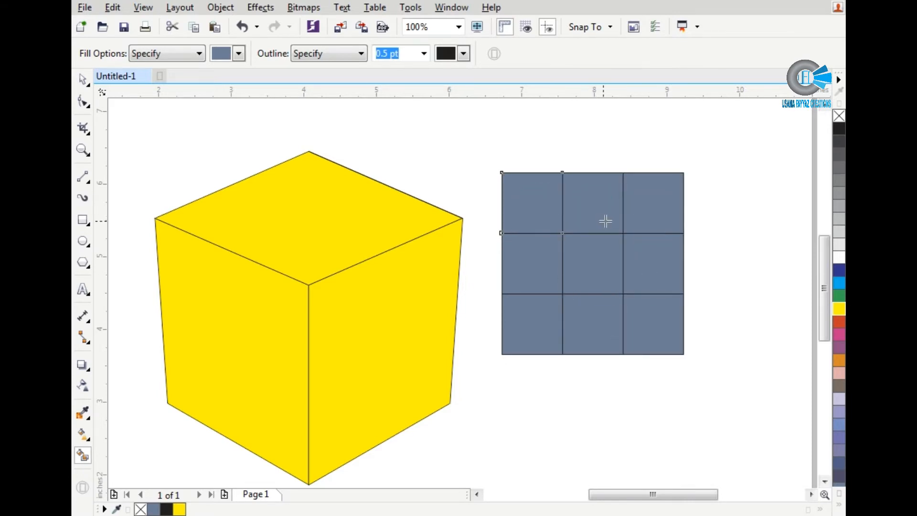
Step: Move the nine filled squares together below the outline grid and delete the leftover outline grid
{"action": "key", "text": "space"}
{"action": "left_click", "coordinate": [647, 208], "text": "shift"}
{"action": "left_click", "coordinate": [647, 268], "text": "shift"}
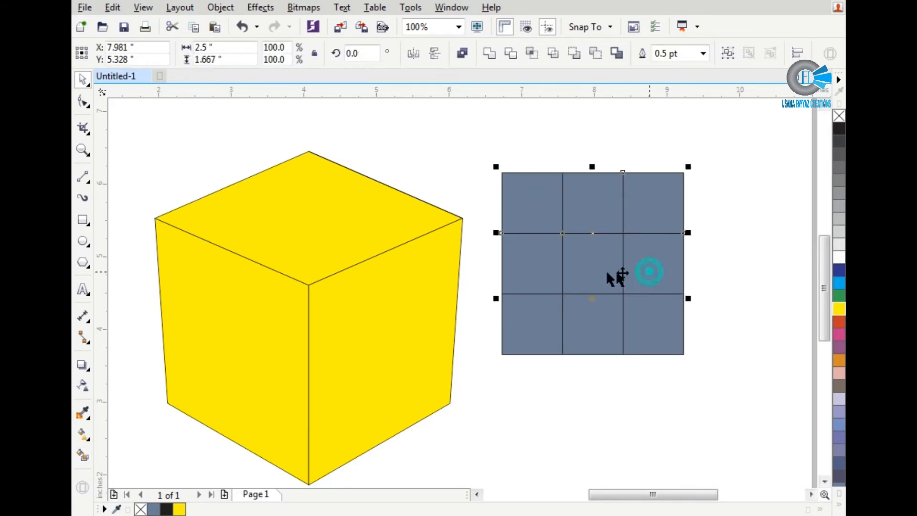
{"action": "left_click", "coordinate": [581, 272], "text": "shift"}
{"action": "left_click", "coordinate": [535, 330], "text": "shift"}
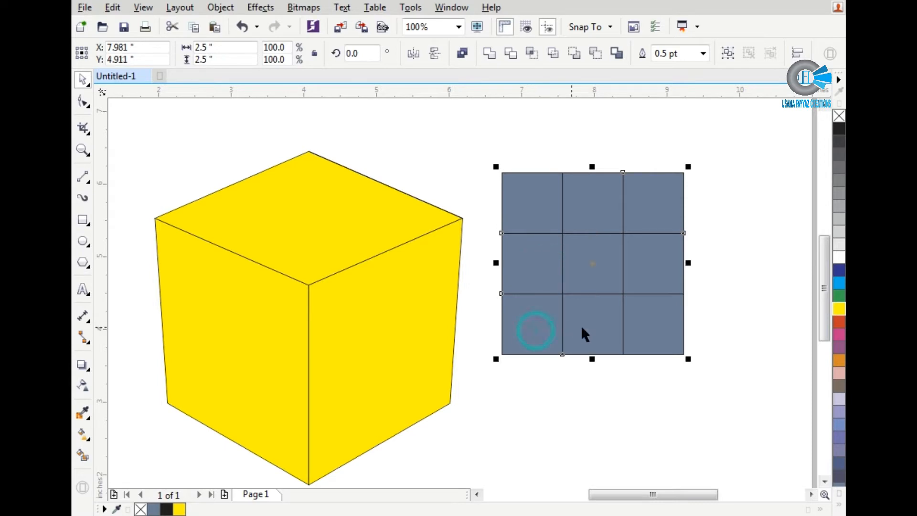
{"action": "left_click", "coordinate": [638, 335], "text": "shift"}
{"action": "scroll", "coordinate": [637, 295], "scroll_direction": "down", "scroll_amount": 2}
{"action": "left_click_drag", "start_coordinate": [643, 258], "coordinate": [644, 378]}
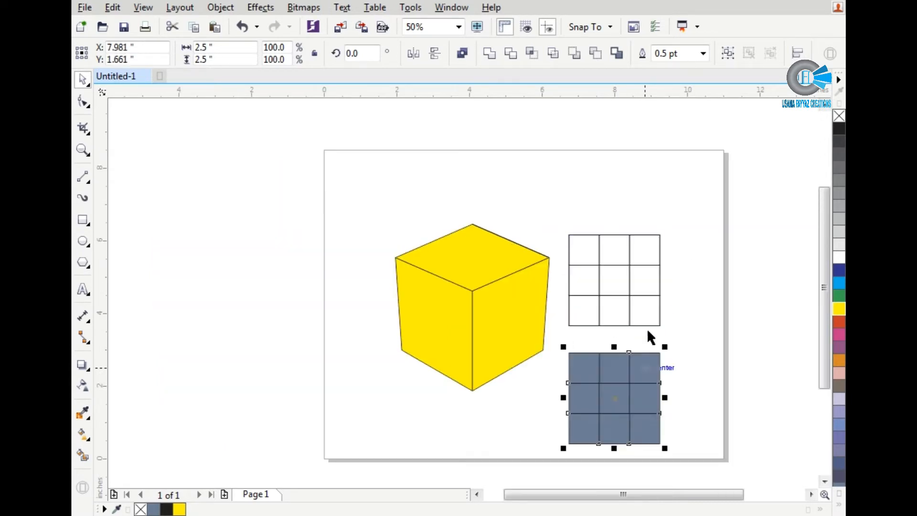
{"action": "left_click_drag", "start_coordinate": [665, 327], "coordinate": [546, 211]}
{"action": "key", "text": "Delete"}
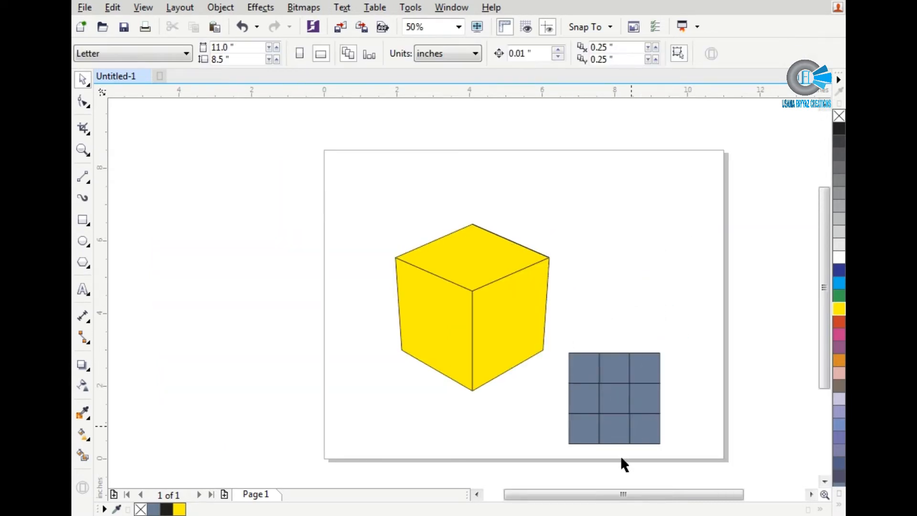
Step: Move the nine filled squares back up beside the cube and set their outline width to 1.0 pt
{"action": "left_click_drag", "start_coordinate": [553, 338], "coordinate": [682, 455]}
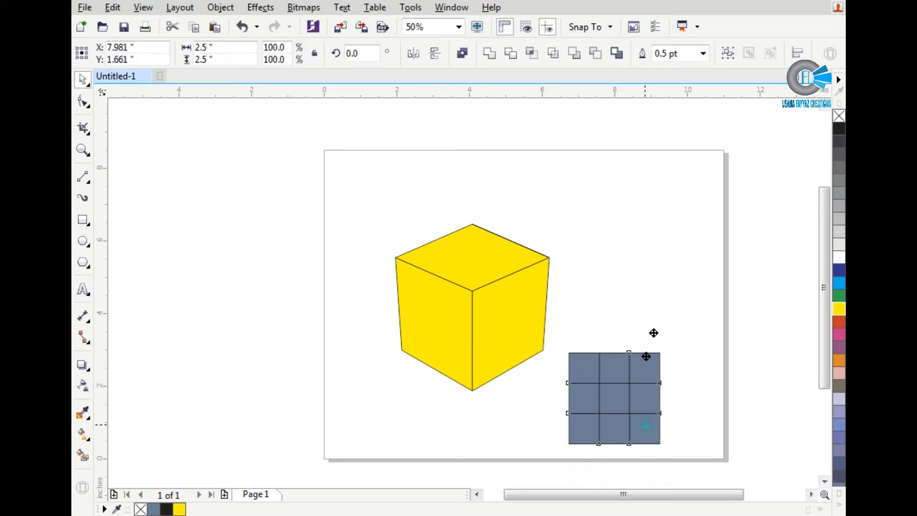
{"action": "left_click_drag", "start_coordinate": [649, 415], "coordinate": [662, 287]}
{"action": "scroll", "coordinate": [660, 253], "scroll_direction": "up", "scroll_amount": 2}
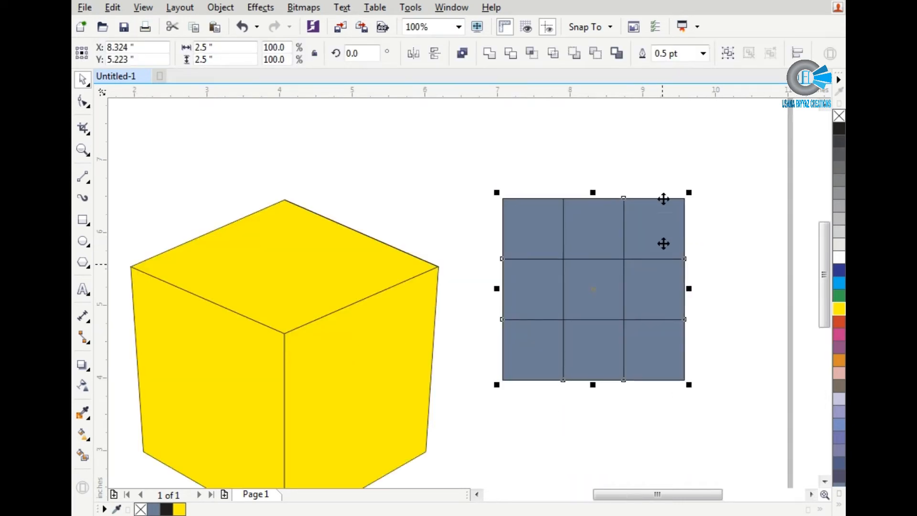
{"action": "left_click", "coordinate": [708, 53]}
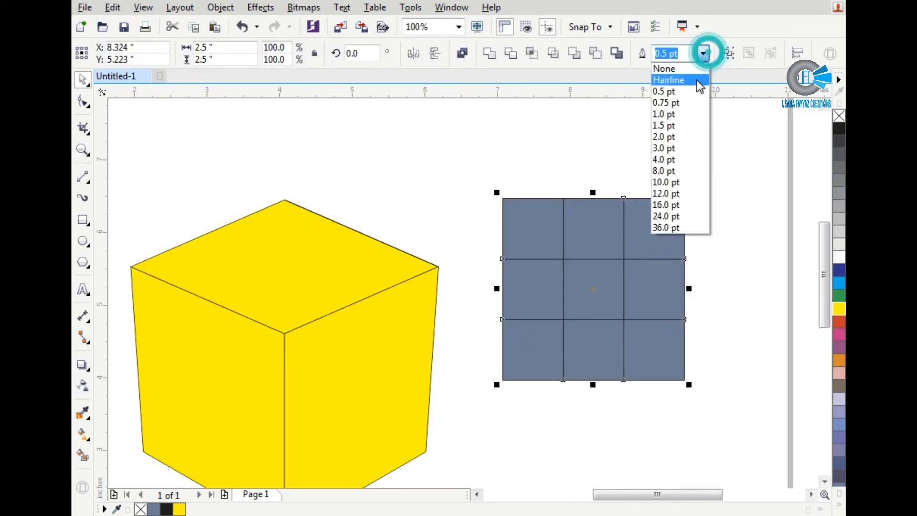
{"action": "left_click", "coordinate": [689, 110]}
Step: Scale the cube and the grid down together to about 3.882 by 2.346 in overall
{"action": "scroll", "coordinate": [606, 207], "scroll_direction": "down", "scroll_amount": 2}
{"action": "left_click_drag", "start_coordinate": [659, 190], "coordinate": [344, 395]}
{"action": "left_click_drag", "start_coordinate": [364, 189], "coordinate": [340, 219]}
{"action": "scroll", "coordinate": [645, 352], "scroll_direction": "up", "scroll_amount": 1}
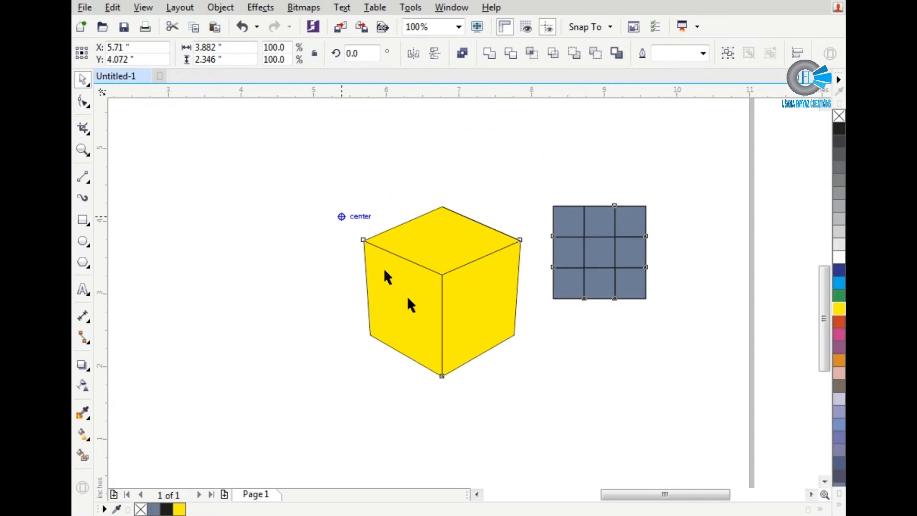
{"action": "left_click", "coordinate": [436, 387]}
Step: Combine the nine grid squares into one object and scale it proportionally to about 0.958 in wide
{"action": "scroll", "coordinate": [437, 156], "scroll_direction": "up", "scroll_amount": 1}
{"action": "scroll", "coordinate": [392, 117], "scroll_direction": "up", "scroll_amount": 1}
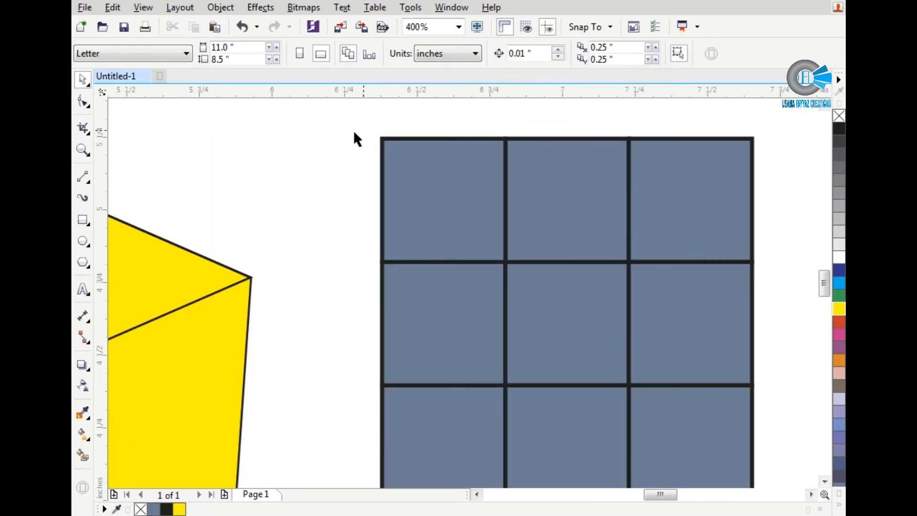
{"action": "scroll", "coordinate": [363, 158], "scroll_direction": "down", "scroll_amount": 1}
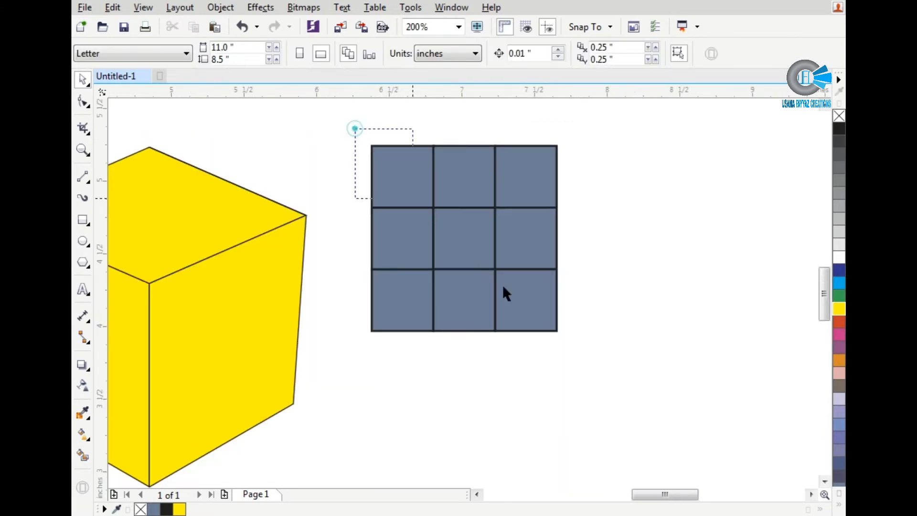
{"action": "left_click_drag", "start_coordinate": [503, 284], "coordinate": [592, 366]}
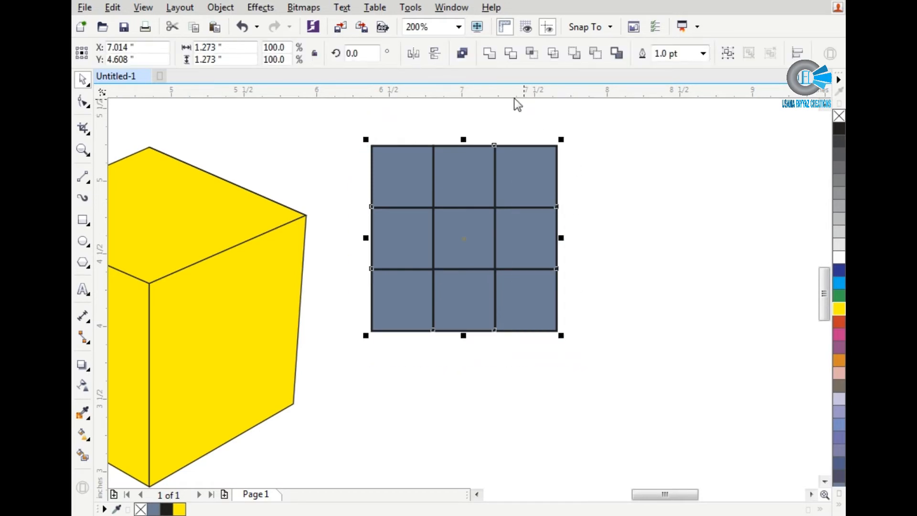
{"action": "left_click", "coordinate": [462, 53]}
{"action": "left_click_drag", "start_coordinate": [367, 139], "coordinate": [413, 184]}
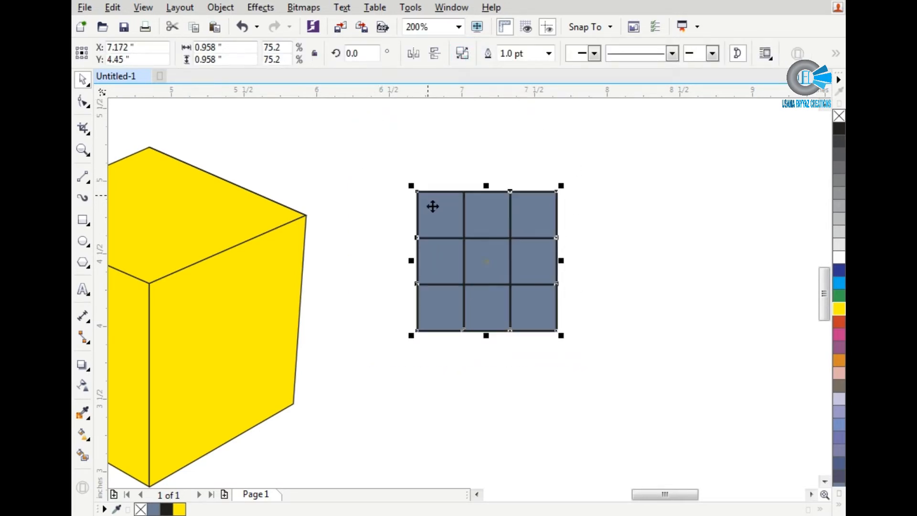
{"action": "scroll", "coordinate": [441, 237], "scroll_direction": "up", "scroll_amount": 1}
{"action": "scroll", "coordinate": [443, 247], "scroll_direction": "up", "scroll_amount": 1}
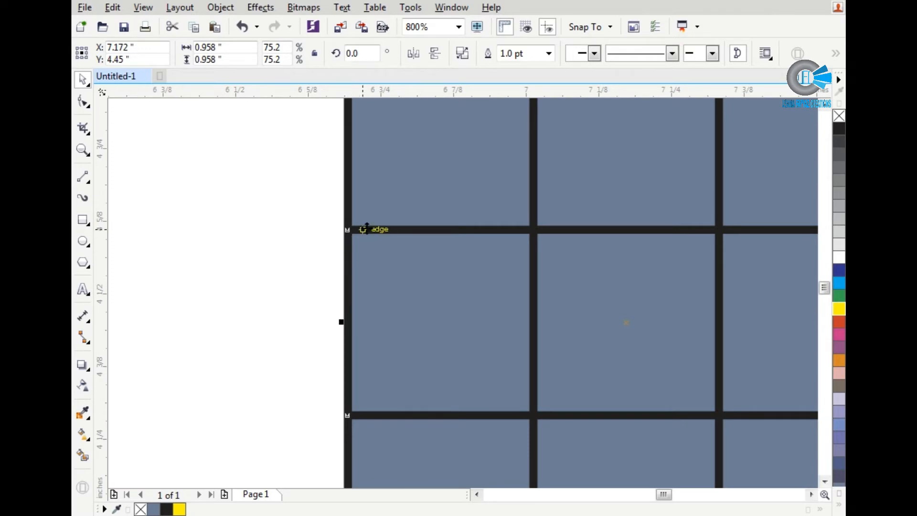
Step: Remove the combined grid's fill and scale the grid down proportionally to about 0.448 in wide
{"action": "scroll", "coordinate": [364, 229], "scroll_direction": "down", "scroll_amount": 1}
{"action": "left_click_drag", "start_coordinate": [350, 136], "coordinate": [480, 250]}
{"action": "scroll", "coordinate": [586, 396], "scroll_direction": "up", "scroll_amount": 1}
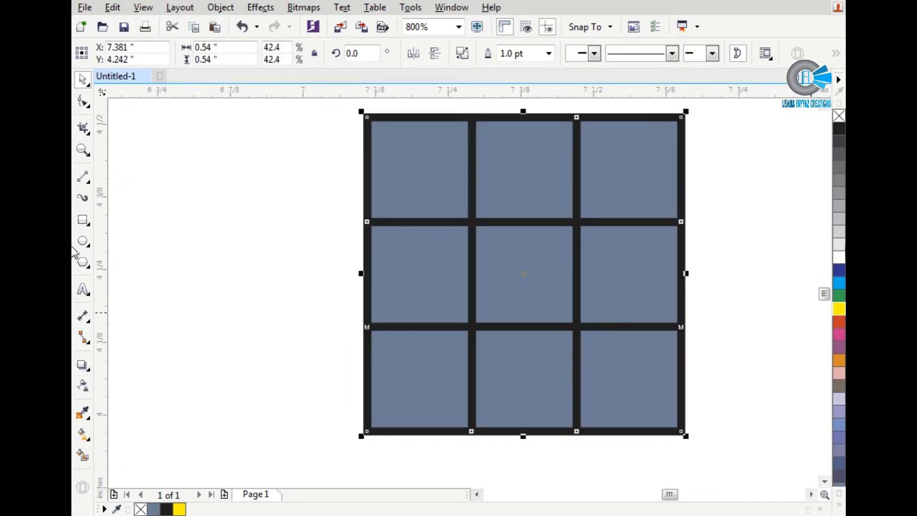
{"action": "left_click", "coordinate": [840, 118]}
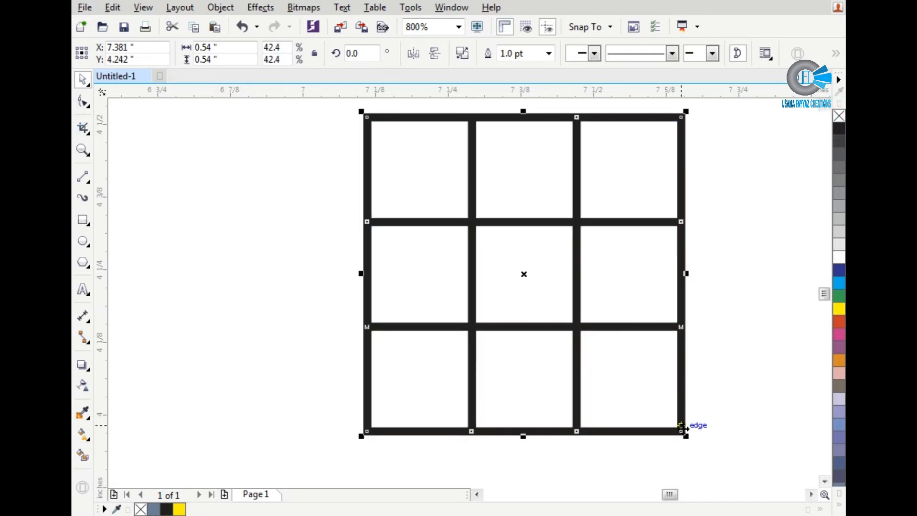
{"action": "mouse_move", "coordinate": [626, 391]}
{"action": "left_mouse_down"}
{"action": "mouse_move", "coordinate": [624, 403]}
{"action": "mouse_move", "coordinate": [635, 399]}
{"action": "left_mouse_up"}
{"action": "scroll", "coordinate": [635, 398], "scroll_direction": "down", "scroll_amount": 1}
{"action": "scroll", "coordinate": [635, 399], "scroll_direction": "up", "scroll_amount": 1}
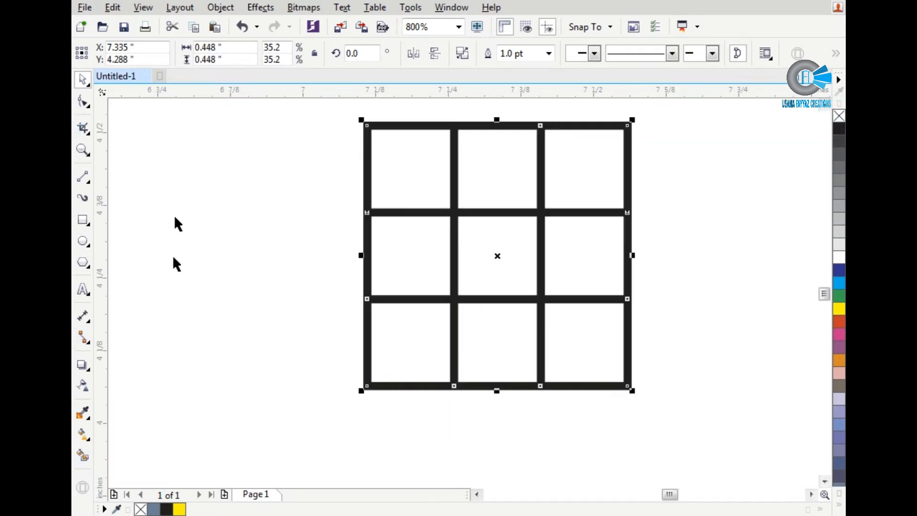
Step: Convert the grid's outline to an object
{"action": "left_click", "coordinate": [220, 7]}
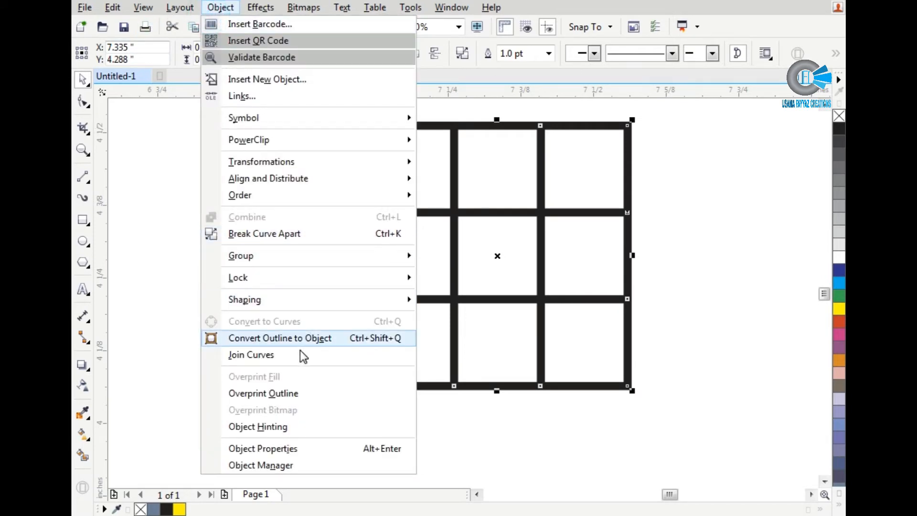
{"action": "left_click", "coordinate": [313, 338]}
{"action": "left_click", "coordinate": [236, 351]}
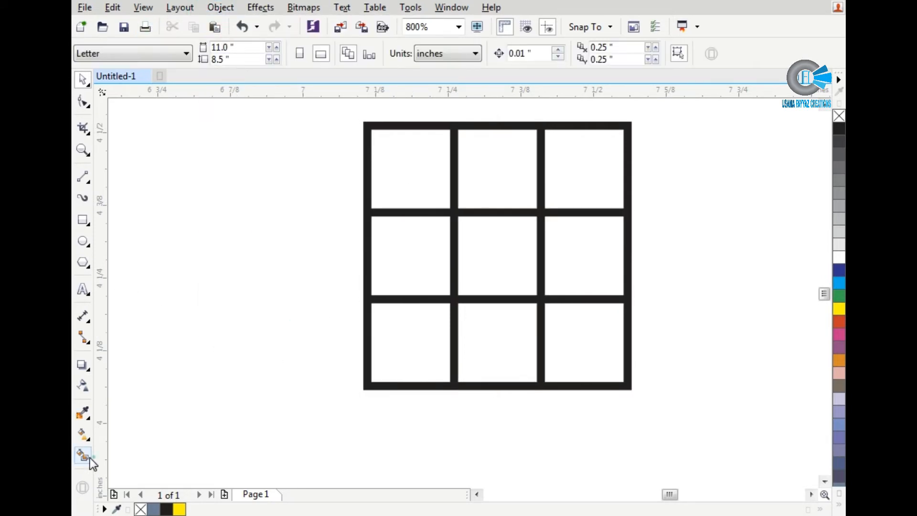
Step: Smart-fill all nine cells of the 3-by-3 grid with blue-grey squares that have a 0.5 pt black outline
{"action": "left_click", "coordinate": [88, 456]}
{"action": "left_click", "coordinate": [382, 356]}
{"action": "left_click", "coordinate": [411, 258]}
{"action": "left_click", "coordinate": [479, 239]}
{"action": "left_click", "coordinate": [497, 190]}
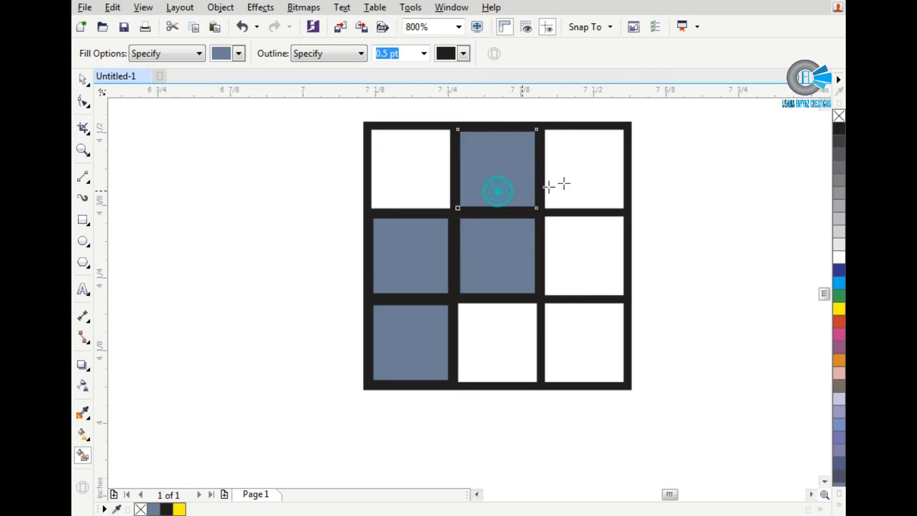
{"action": "left_click", "coordinate": [572, 192]}
{"action": "left_click", "coordinate": [576, 245]}
{"action": "left_click", "coordinate": [575, 313]}
{"action": "left_click", "coordinate": [528, 330]}
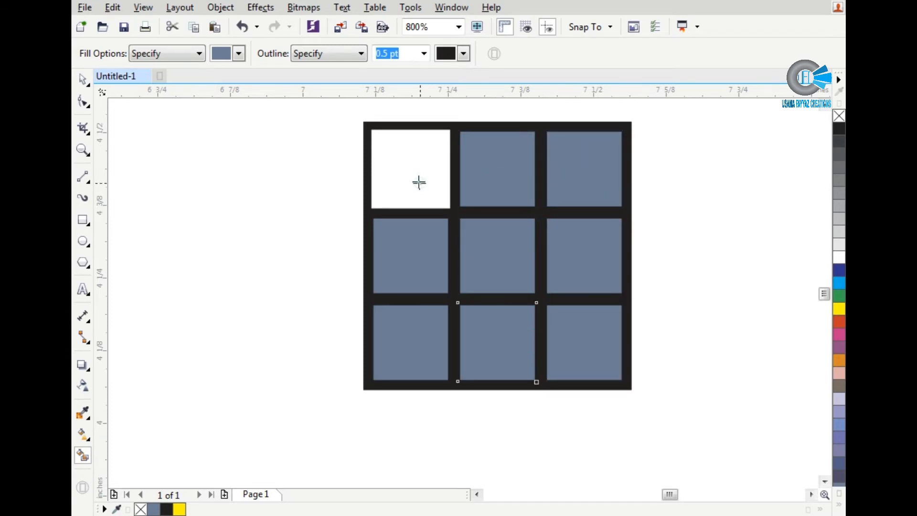
{"action": "left_click", "coordinate": [418, 182]}
Step: Move the nine filled squares together out of the outline grid towards the cube and delete the leftover outline grid
{"action": "key", "text": "space"}
{"action": "left_click_drag", "start_coordinate": [428, 224], "coordinate": [640, 418]}
{"action": "left_click_drag", "start_coordinate": [582, 285], "coordinate": [273, 284]}
{"action": "left_click", "coordinate": [508, 287]}
{"action": "left_click", "coordinate": [499, 300]}
{"action": "key", "text": "Delete"}
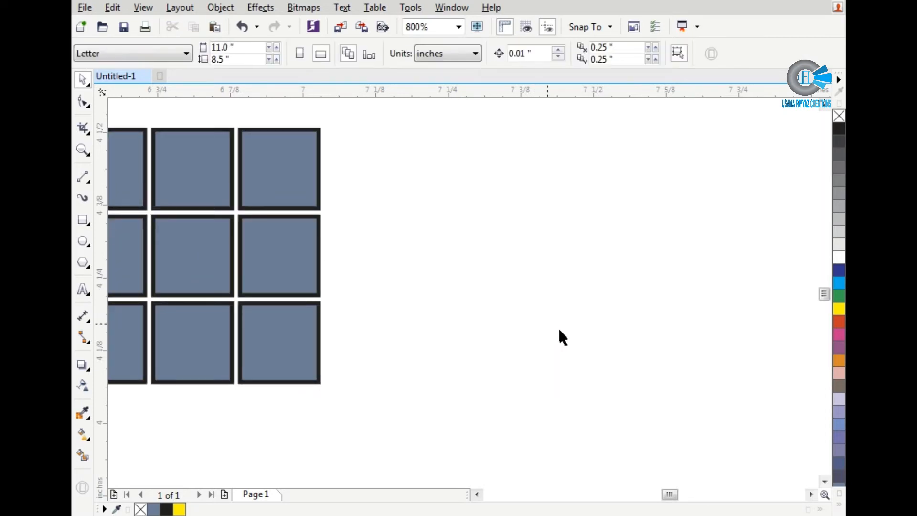
Step: Set the outline width of all nine squares to 1.0 pt
{"action": "scroll", "coordinate": [558, 336], "scroll_direction": "down", "scroll_amount": 1}
{"action": "left_click_drag", "start_coordinate": [482, 378], "coordinate": [266, 237]}
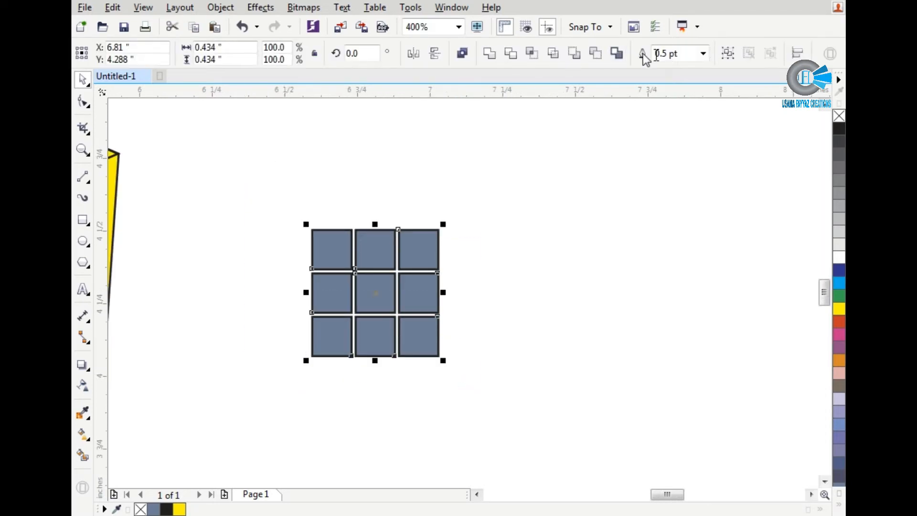
{"action": "left_click", "coordinate": [684, 59]}
{"action": "key", "text": "Return"}
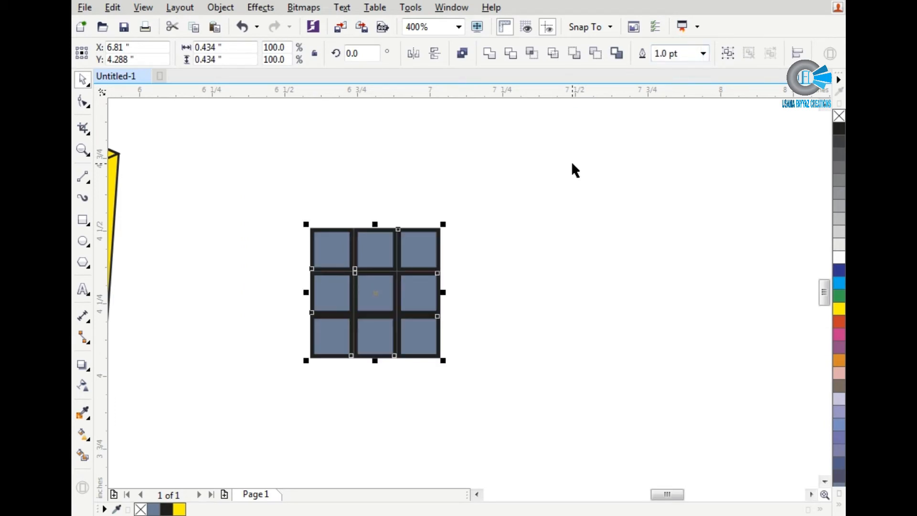
Step: Place the nine squares' outlines outside their edges in the object properties and inspect the grid lines up close
{"action": "left_click", "coordinate": [221, 8]}
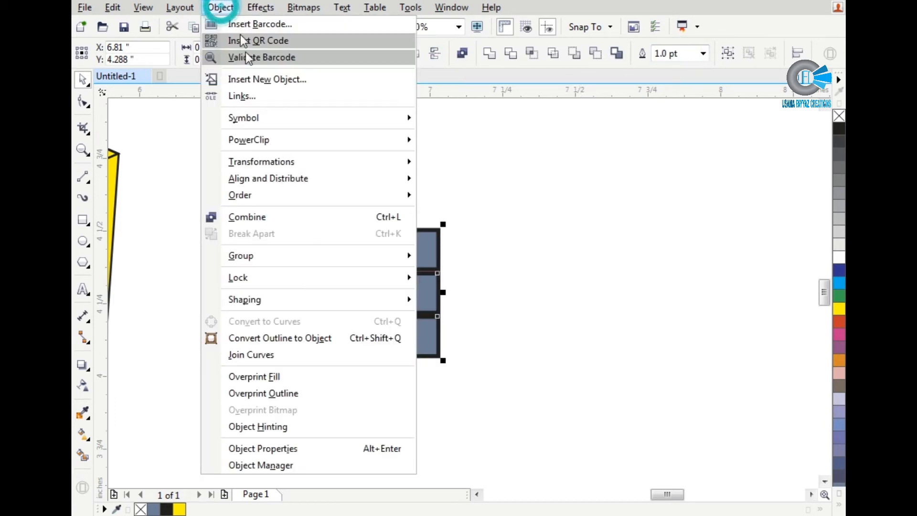
{"action": "left_click", "coordinate": [297, 448]}
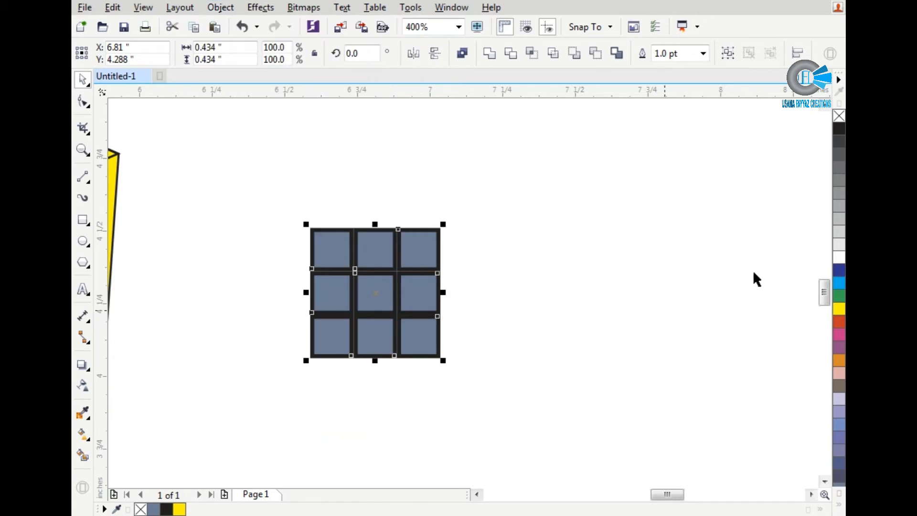
{"action": "left_click", "coordinate": [747, 244]}
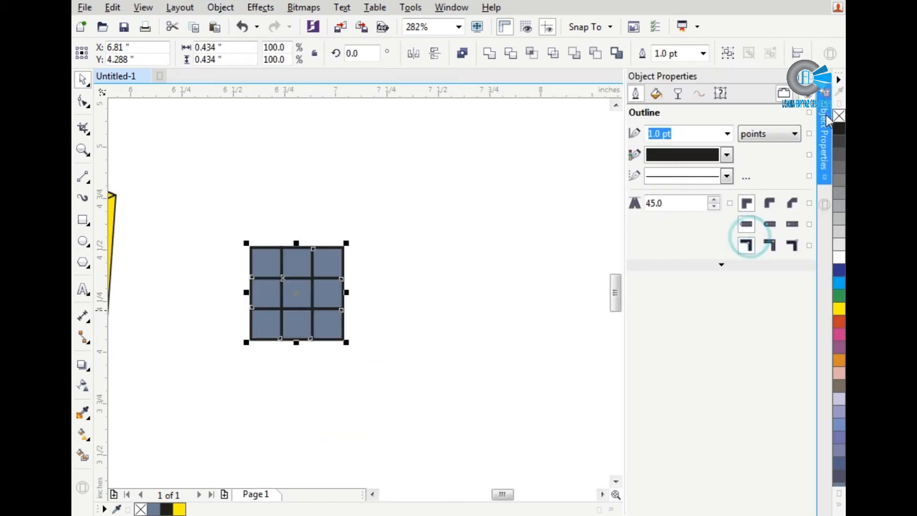
{"action": "left_click", "coordinate": [804, 77]}
{"action": "scroll", "coordinate": [568, 370], "scroll_direction": "down", "scroll_amount": 1}
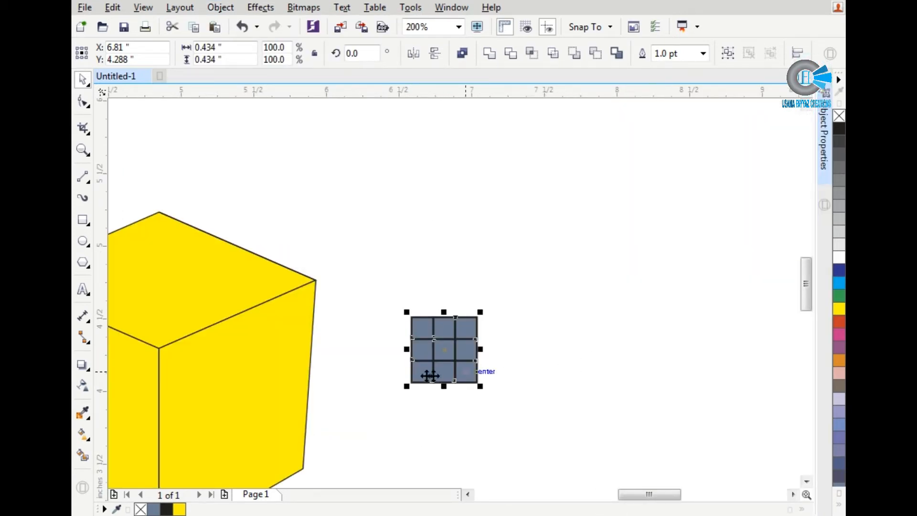
{"action": "scroll", "coordinate": [423, 378], "scroll_direction": "up", "scroll_amount": 4}
{"action": "left_click", "coordinate": [399, 458]}
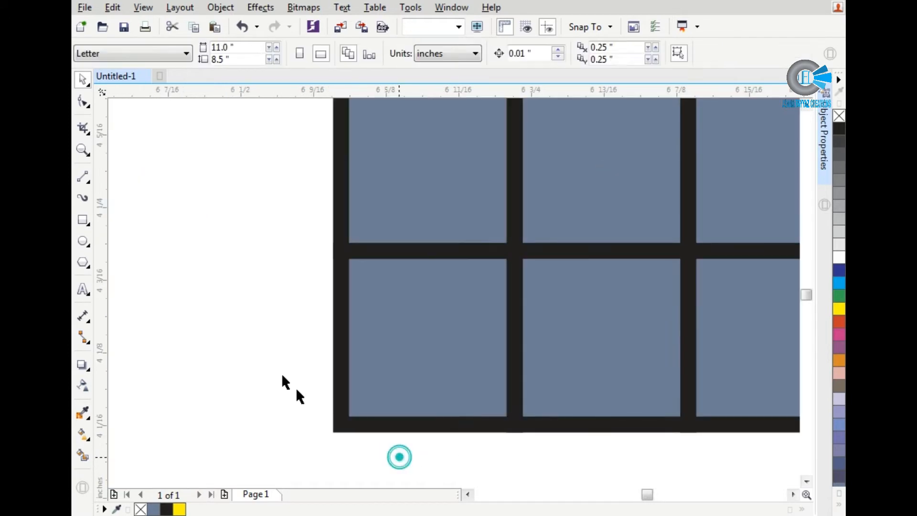
{"action": "scroll", "coordinate": [284, 362], "scroll_direction": "down", "scroll_amount": 2}
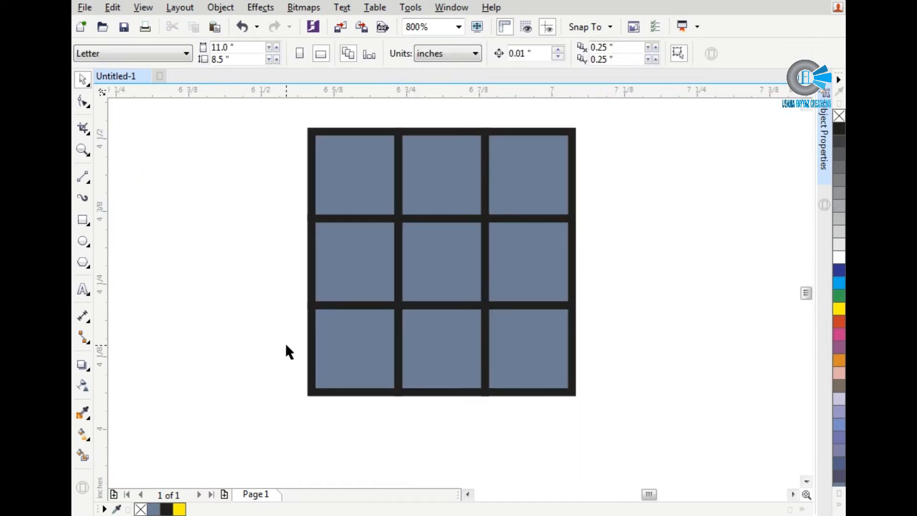
Step: Fill the grid's top row from left to right with yellow, light blue and green
{"action": "left_click", "coordinate": [351, 181]}
{"action": "left_click", "coordinate": [840, 309]}
{"action": "left_click", "coordinate": [460, 178]}
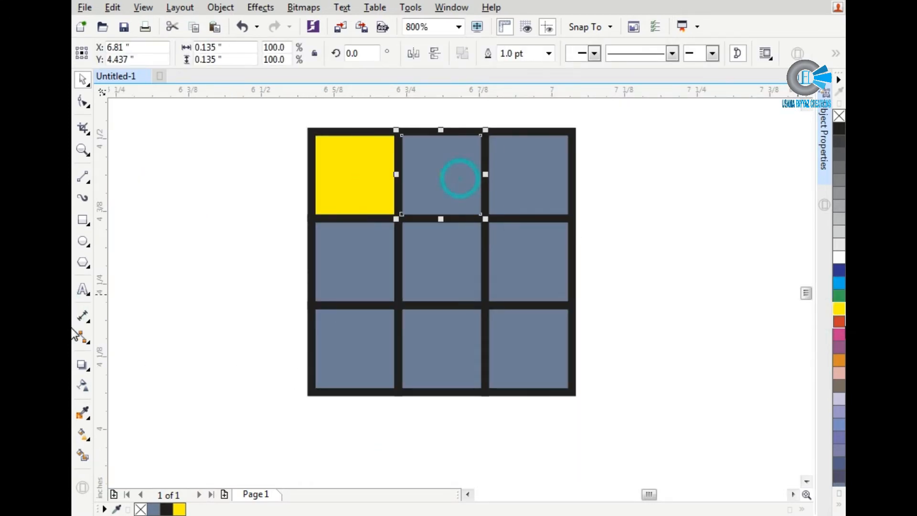
{"action": "left_click", "coordinate": [839, 283]}
{"action": "left_click", "coordinate": [528, 175]}
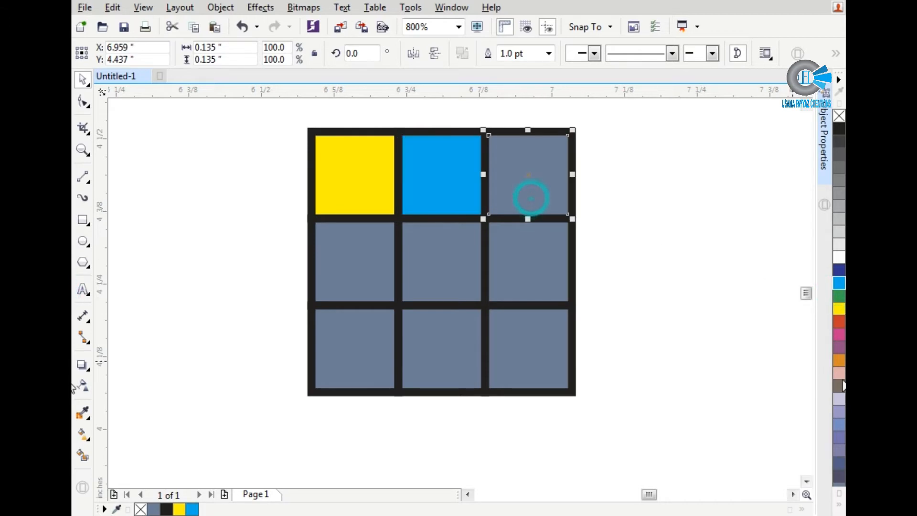
{"action": "left_click", "coordinate": [840, 297]}
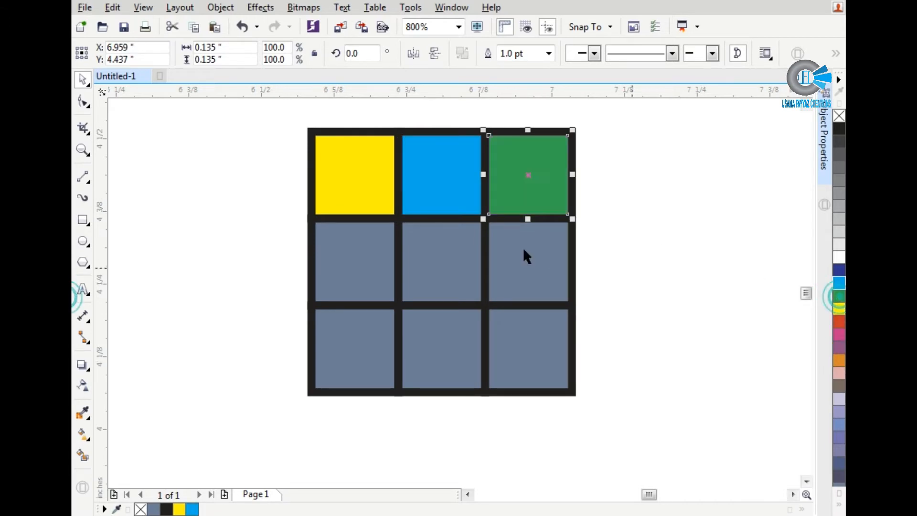
Step: Fill the grid's centre square red and the bottom-middle square white
{"action": "left_click", "coordinate": [457, 252]}
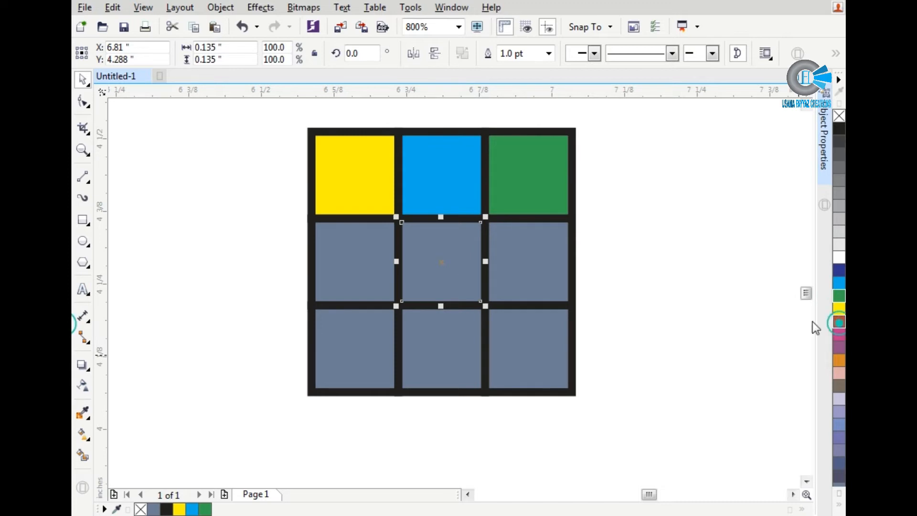
{"action": "left_click", "coordinate": [840, 322]}
{"action": "left_click", "coordinate": [449, 343]}
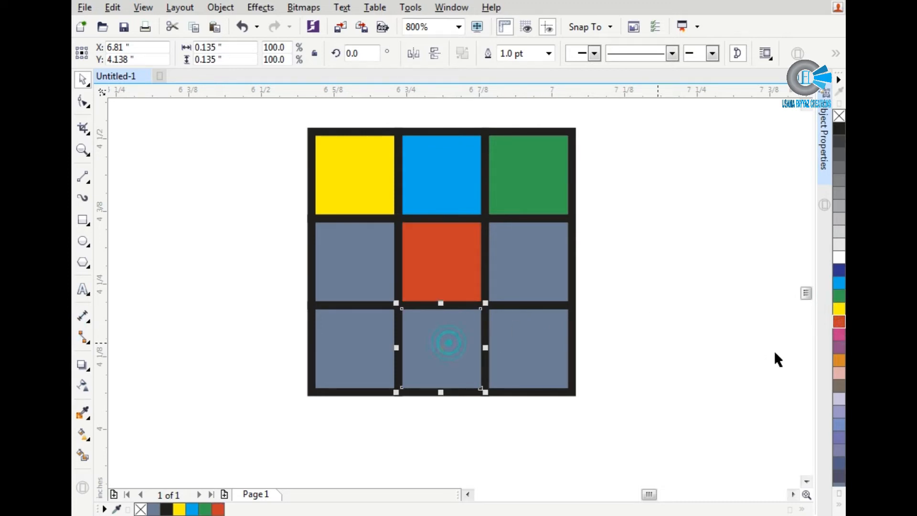
{"action": "left_click", "coordinate": [839, 261]}
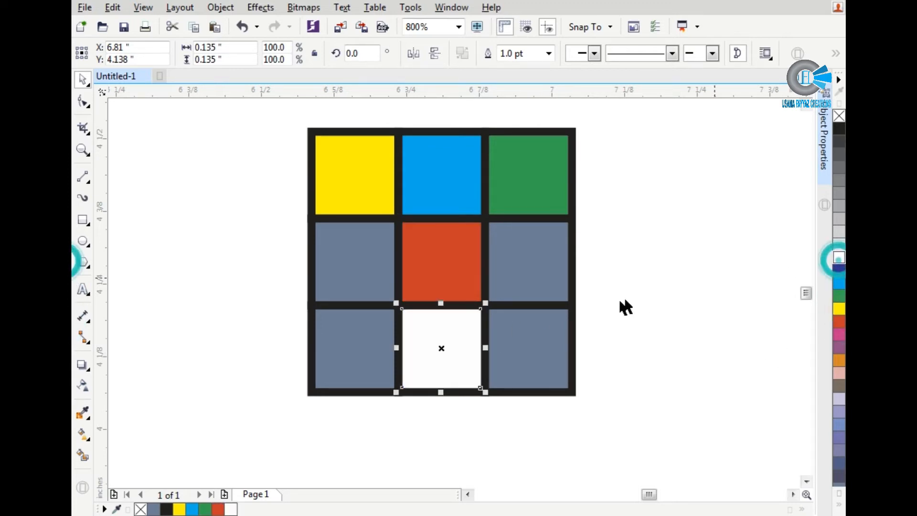
Step: Fill the bottom-right and middle-left squares green, and the middle-right and bottom-left squares red
{"action": "left_click", "coordinate": [525, 327]}
{"action": "left_click", "coordinate": [839, 296]}
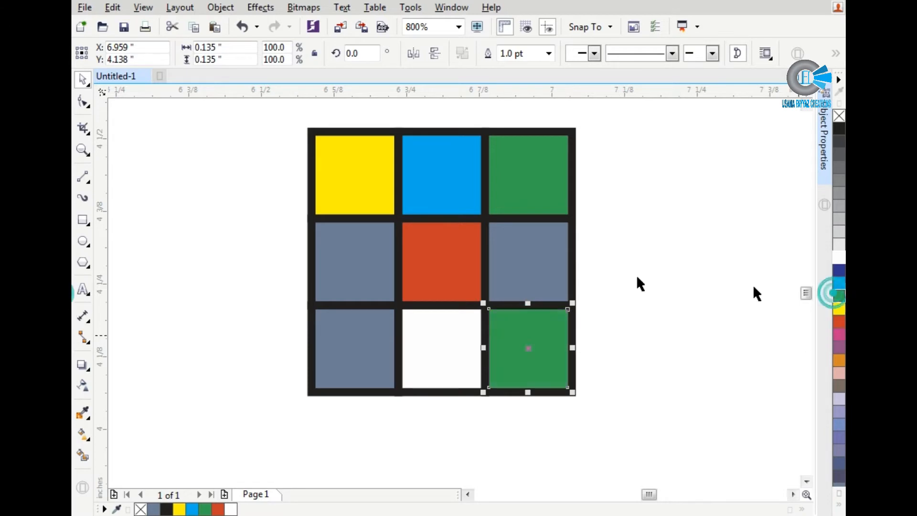
{"action": "left_click", "coordinate": [532, 260]}
{"action": "left_click", "coordinate": [840, 321]}
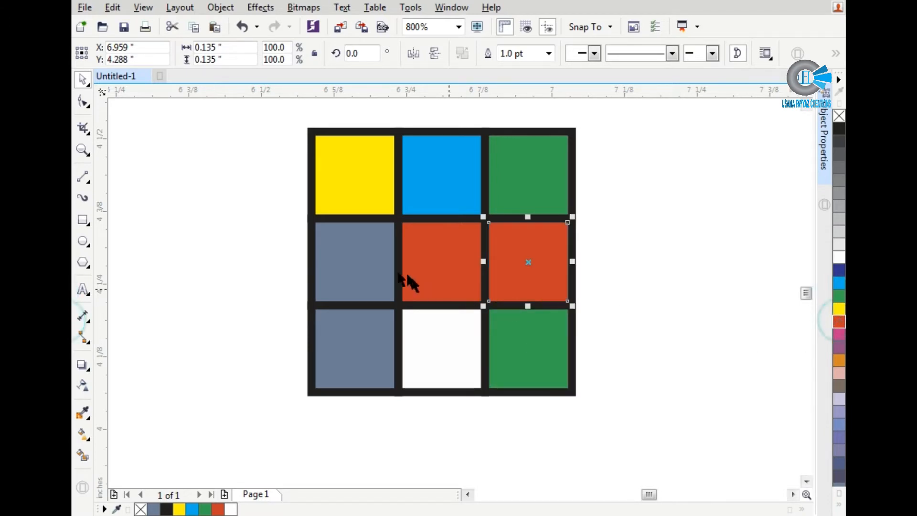
{"action": "left_click", "coordinate": [366, 269]}
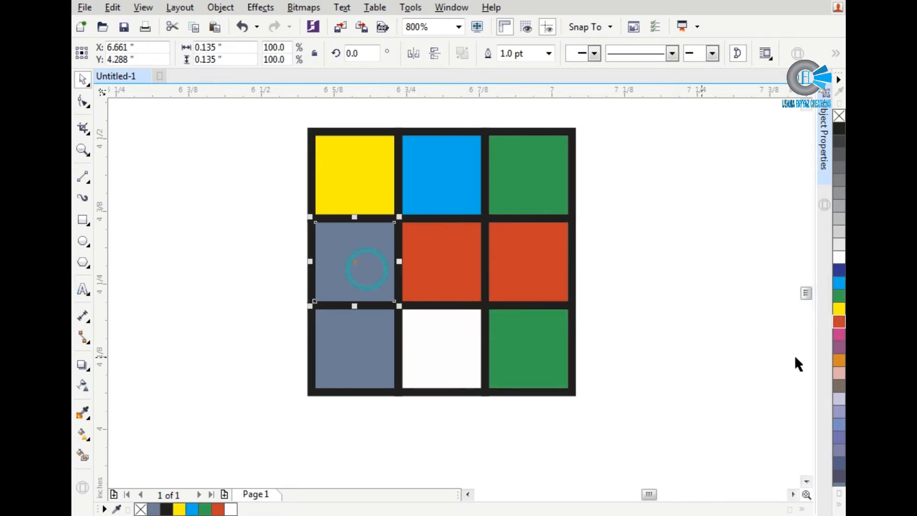
{"action": "left_click", "coordinate": [839, 297]}
{"action": "left_click", "coordinate": [371, 348]}
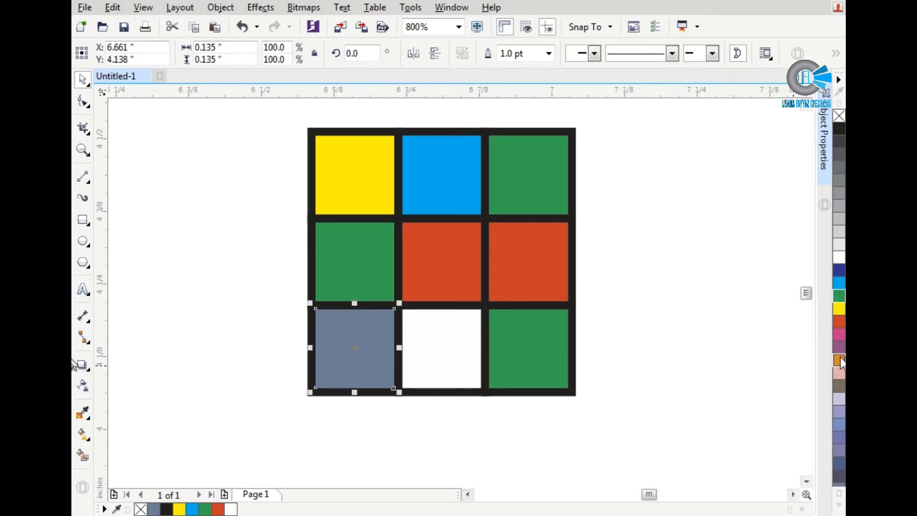
{"action": "left_click", "coordinate": [841, 325]}
{"action": "scroll", "coordinate": [615, 352], "scroll_direction": "down", "scroll_amount": 1}
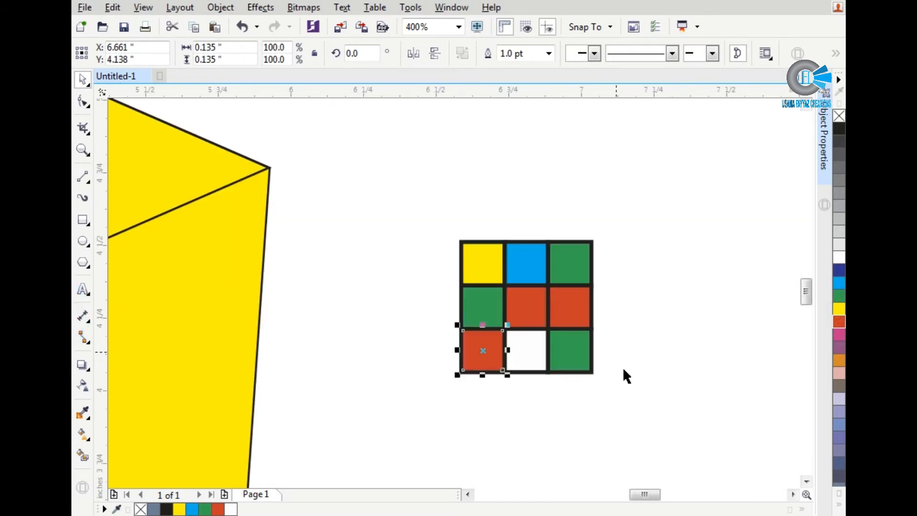
{"action": "left_click", "coordinate": [626, 385]}
Step: Recolour the bottom-middle square yellow and the centre square light blue
{"action": "left_click", "coordinate": [528, 358]}
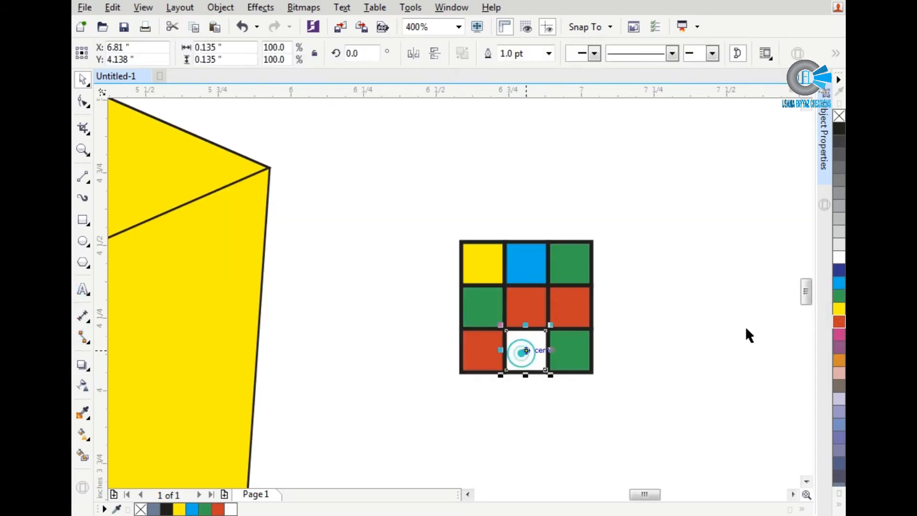
{"action": "left_click", "coordinate": [840, 310]}
{"action": "left_click", "coordinate": [524, 303]}
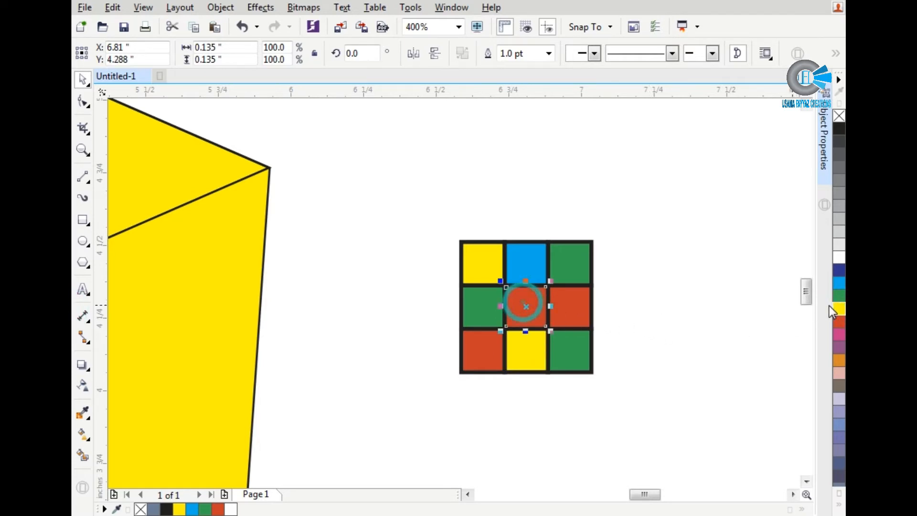
{"action": "left_click", "coordinate": [840, 310]}
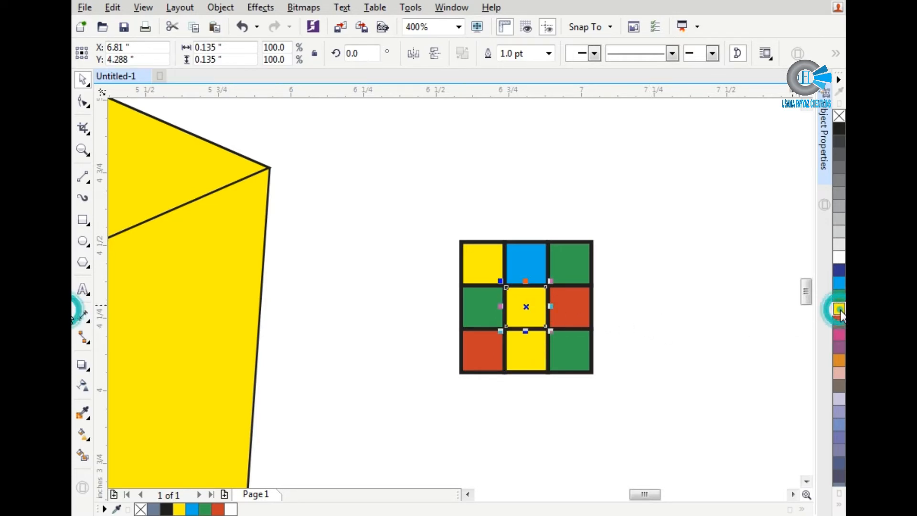
{"action": "left_click", "coordinate": [839, 283]}
Step: Group the nine coloured squares
{"action": "left_click", "coordinate": [641, 262]}
{"action": "left_click_drag", "start_coordinate": [627, 210], "coordinate": [417, 418]}
{"action": "key", "text": "ctrl+g"}
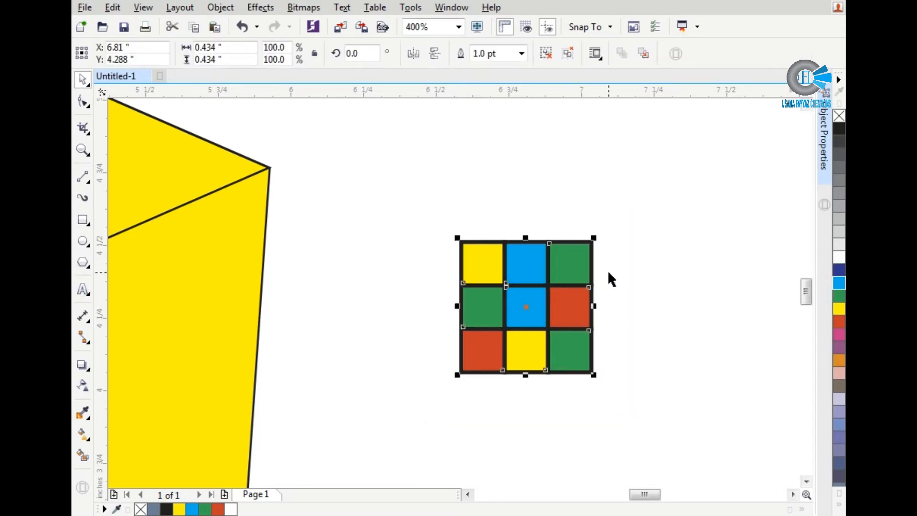
Step: Scale the grouped coloured grid up proportionally to about 0.919 in wide
{"action": "scroll", "coordinate": [608, 270], "scroll_direction": "down", "scroll_amount": 1}
{"action": "scroll", "coordinate": [547, 301], "scroll_direction": "up", "scroll_amount": 1}
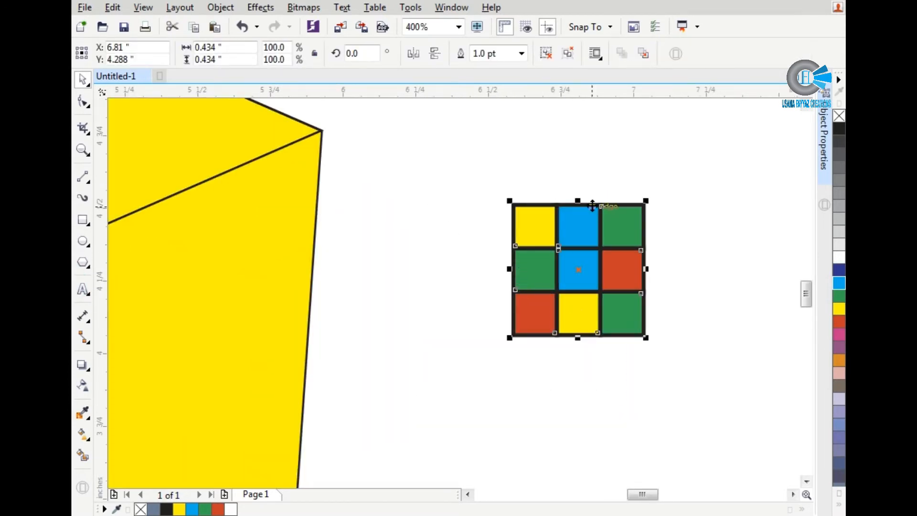
{"action": "scroll", "coordinate": [592, 205], "scroll_direction": "down", "scroll_amount": 1}
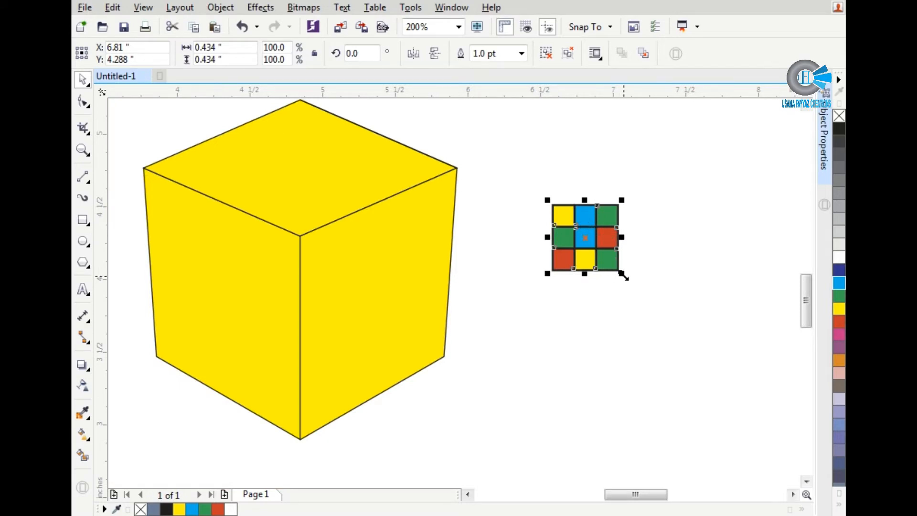
{"action": "scroll", "coordinate": [619, 271], "scroll_direction": "up", "scroll_amount": 1}
{"action": "left_click", "coordinate": [641, 261]}
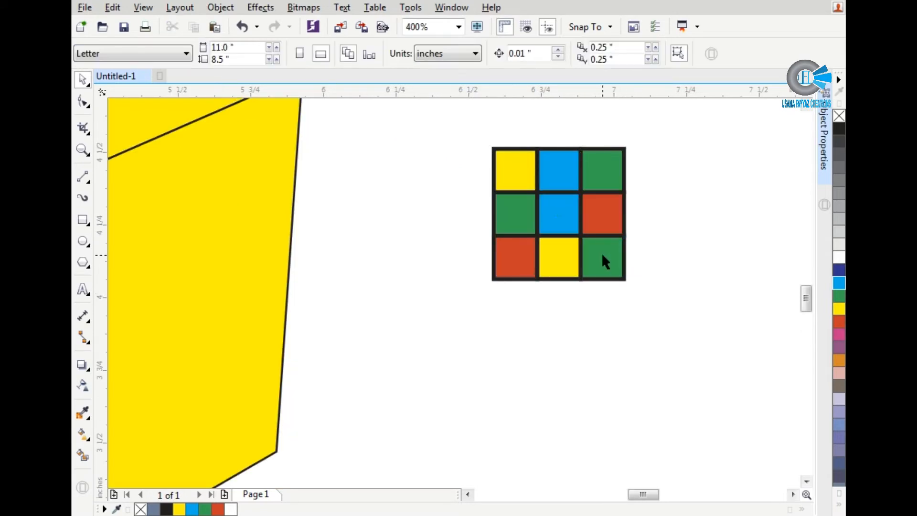
{"action": "left_click", "coordinate": [605, 260]}
{"action": "left_click_drag", "start_coordinate": [627, 283], "coordinate": [784, 433]}
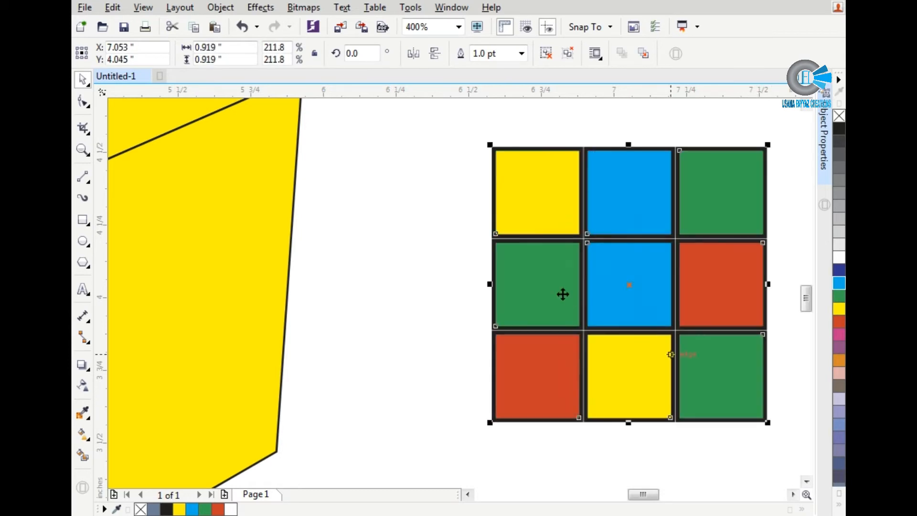
Step: Scale the grouped coloured grid up proportionally to about 1.102 in wide and inspect the gaps between its squares
{"action": "scroll", "coordinate": [562, 283], "scroll_direction": "down", "scroll_amount": 1}
{"action": "left_click_drag", "start_coordinate": [513, 211], "coordinate": [480, 182]}
{"action": "scroll", "coordinate": [544, 238], "scroll_direction": "up", "scroll_amount": 1}
{"action": "scroll", "coordinate": [559, 261], "scroll_direction": "up", "scroll_amount": 2}
{"action": "scroll", "coordinate": [525, 214], "scroll_direction": "up", "scroll_amount": 1}
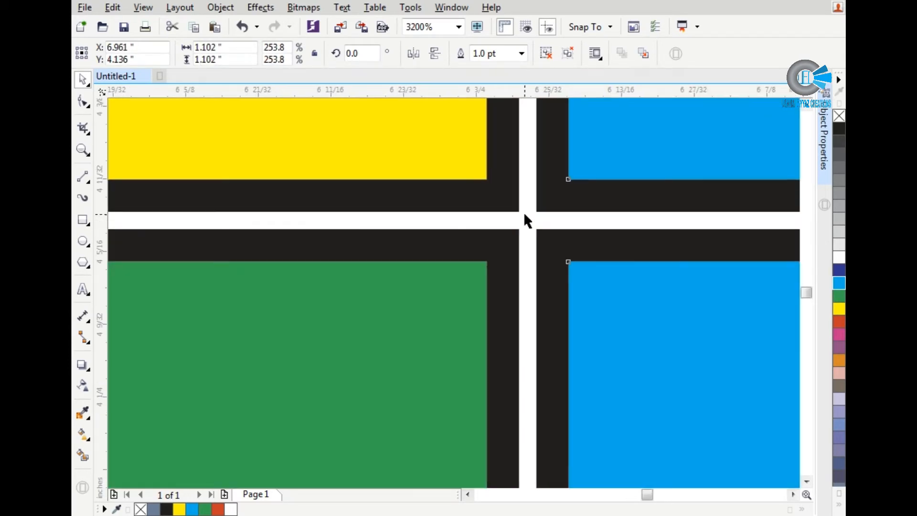
{"action": "left_click", "coordinate": [523, 213]}
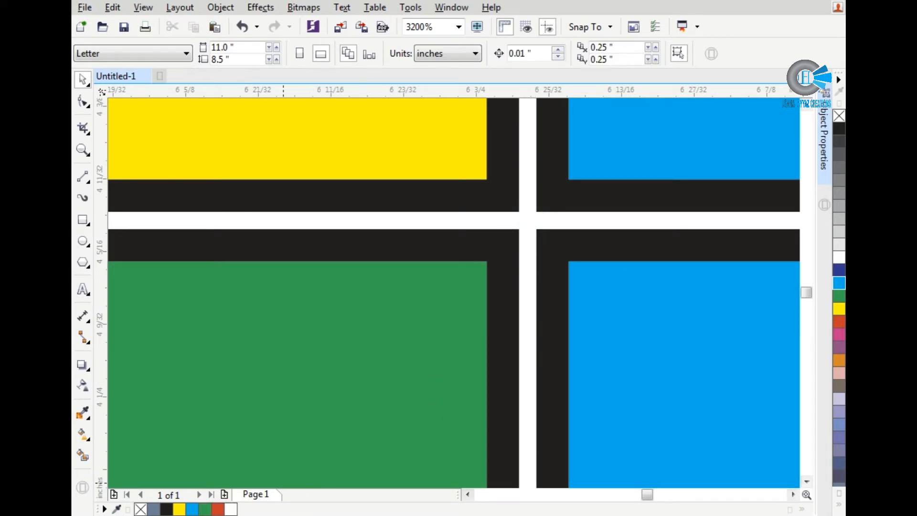
{"action": "scroll", "coordinate": [459, 296], "scroll_direction": "down", "scroll_amount": 4}
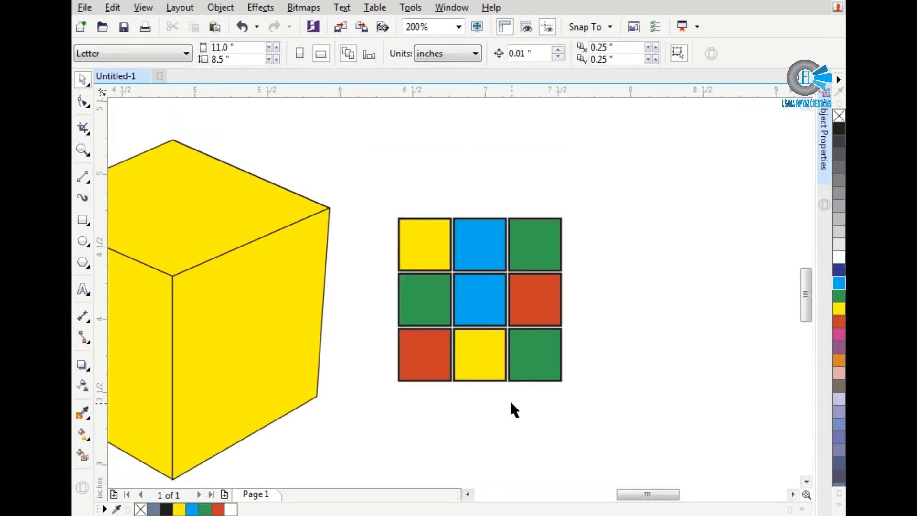
Step: Remove the outline from the grouped coloured squares
{"action": "left_click", "coordinate": [511, 402]}
{"action": "left_click_drag", "start_coordinate": [394, 219], "coordinate": [599, 410]}
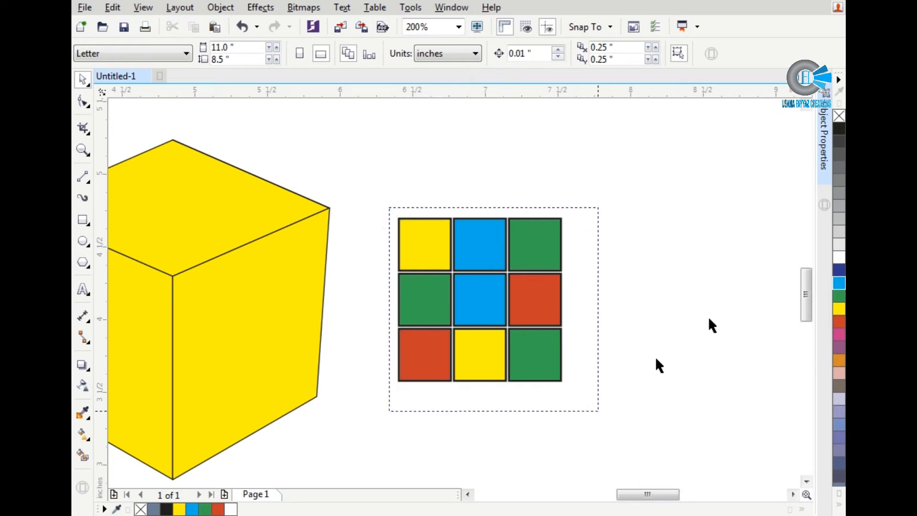
{"action": "right_click", "coordinate": [839, 117]}
{"action": "left_click", "coordinate": [560, 412]}
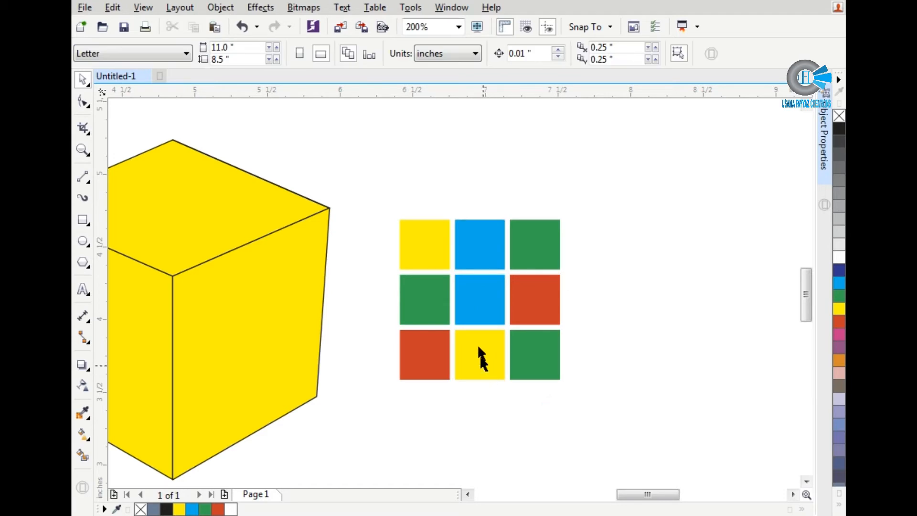
Step: Draw a square matching the grid's extents and enlarge it from its centre to about 1.152 in wide
{"action": "left_click_drag", "start_coordinate": [405, 198], "coordinate": [616, 388]}
{"action": "left_click_drag", "start_coordinate": [380, 187], "coordinate": [603, 420]}
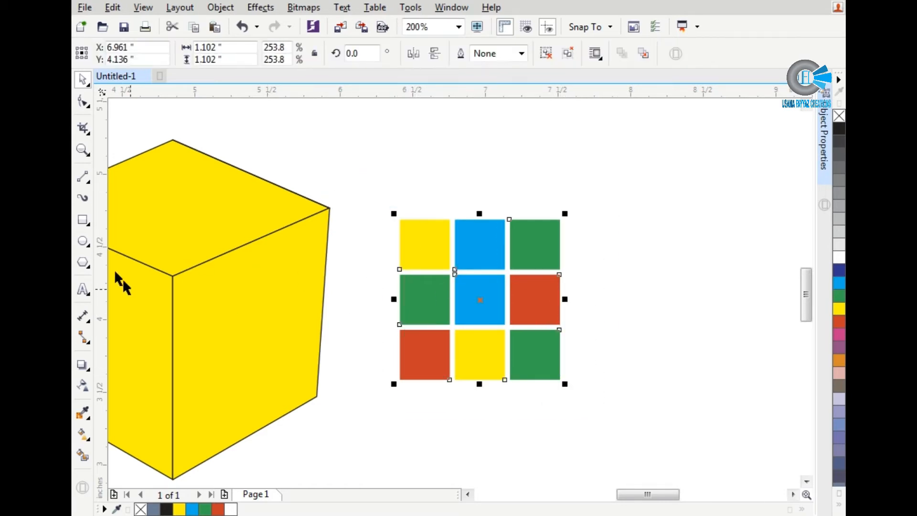
{"action": "left_click", "coordinate": [82, 220]}
{"action": "scroll", "coordinate": [559, 408], "scroll_direction": "up", "scroll_amount": 2}
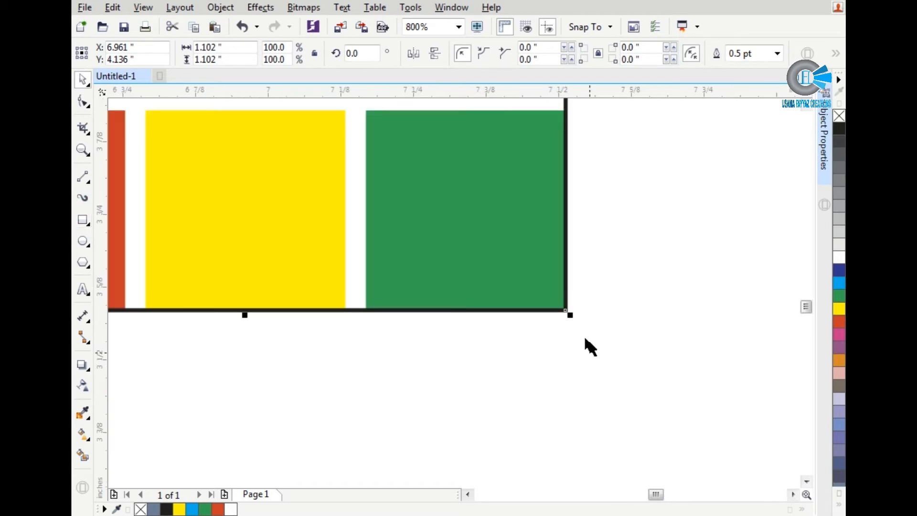
{"action": "left_click_drag", "start_coordinate": [571, 316], "coordinate": [589, 331]}
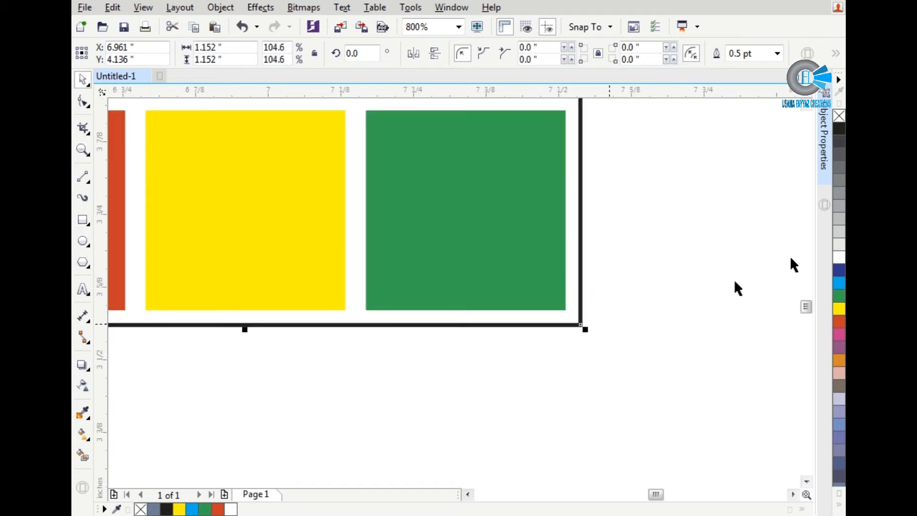
Step: Fill the surrounding square black and place it behind the coloured squares as their backing
{"action": "left_click", "coordinate": [839, 131]}
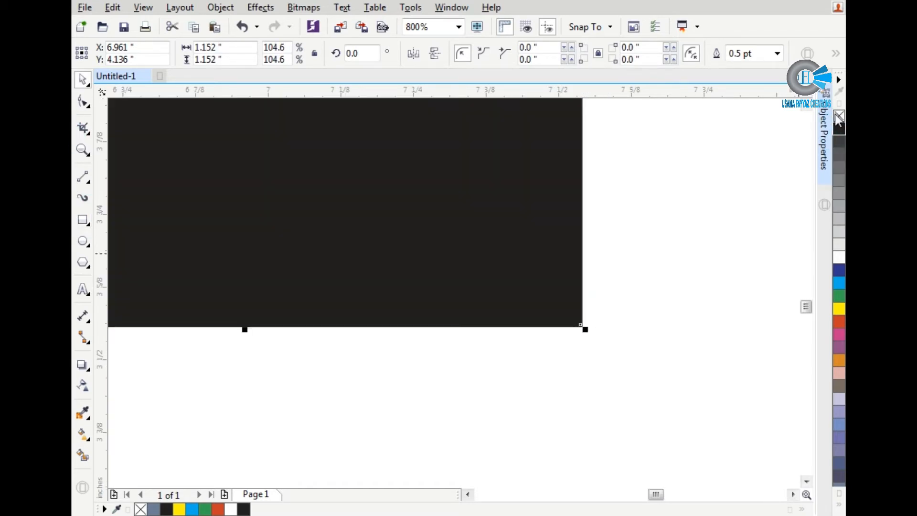
{"action": "left_click", "coordinate": [638, 233]}
{"action": "scroll", "coordinate": [616, 277], "scroll_direction": "down", "scroll_amount": 1}
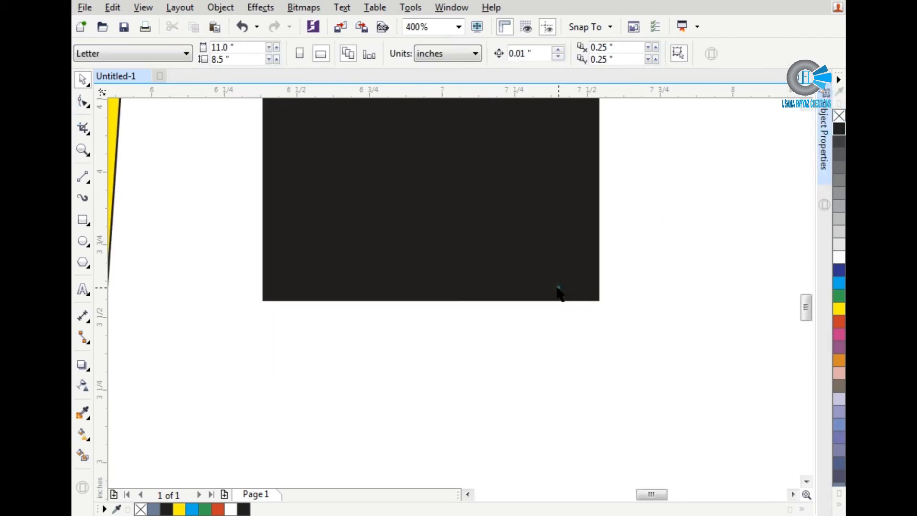
{"action": "left_click", "coordinate": [558, 293]}
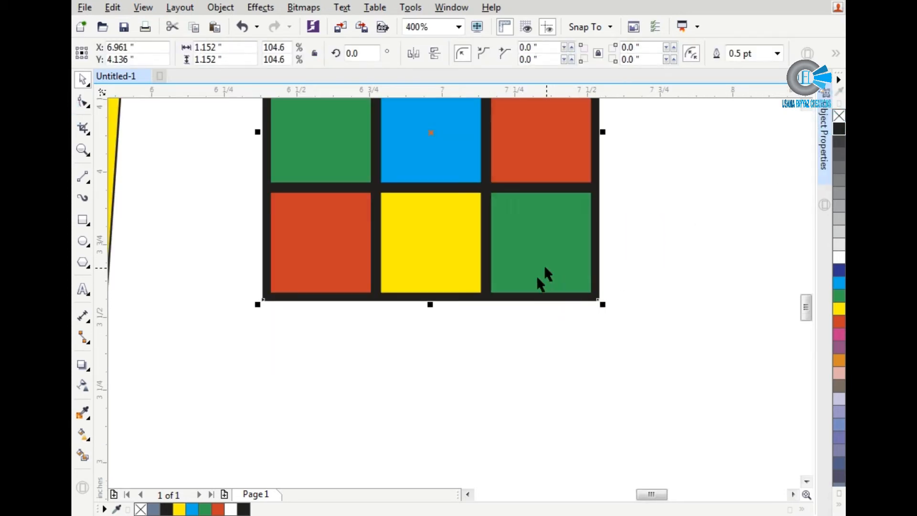
{"action": "scroll", "coordinate": [514, 337], "scroll_direction": "down", "scroll_amount": 1}
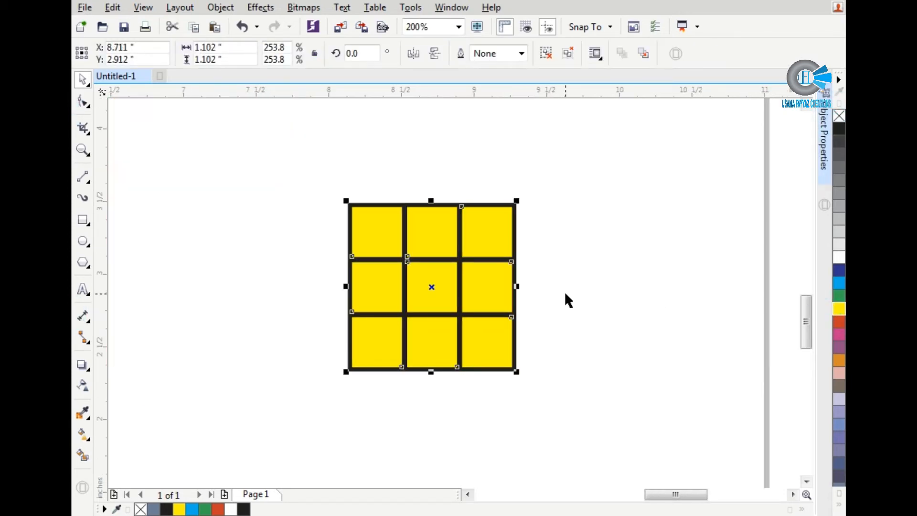
Step: Undo the last change, ungroup the coloured squares and recolour the top-right square yellow
{"action": "key", "text": "ctrl+z"}
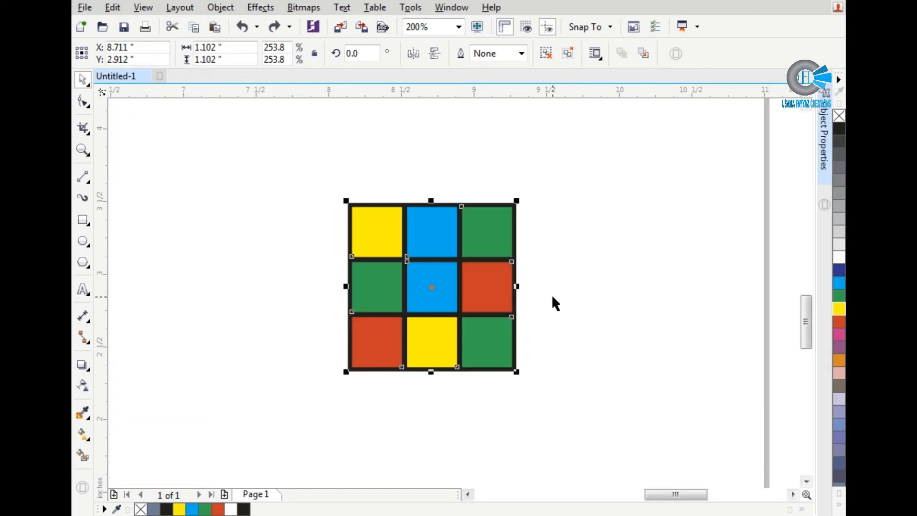
{"action": "left_click", "coordinate": [546, 53]}
{"action": "left_click", "coordinate": [546, 202]}
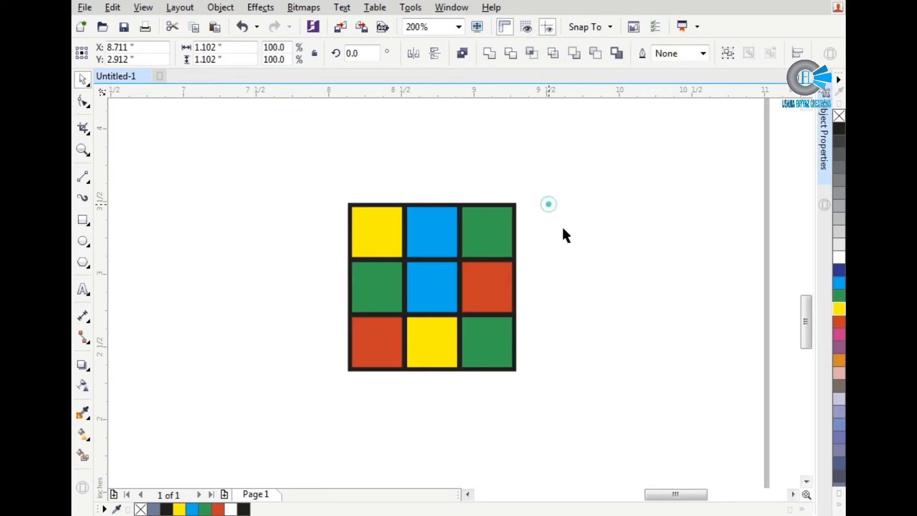
{"action": "left_click", "coordinate": [505, 227]}
{"action": "left_click", "coordinate": [840, 308]}
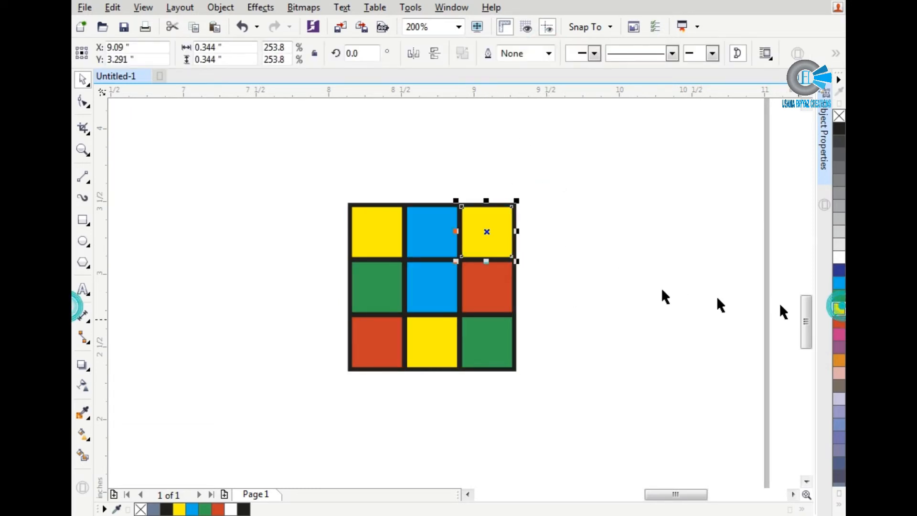
{"action": "left_click", "coordinate": [658, 289]}
{"action": "scroll", "coordinate": [492, 225], "scroll_direction": "up", "scroll_amount": 1}
{"action": "scroll", "coordinate": [493, 223], "scroll_direction": "down", "scroll_amount": 1}
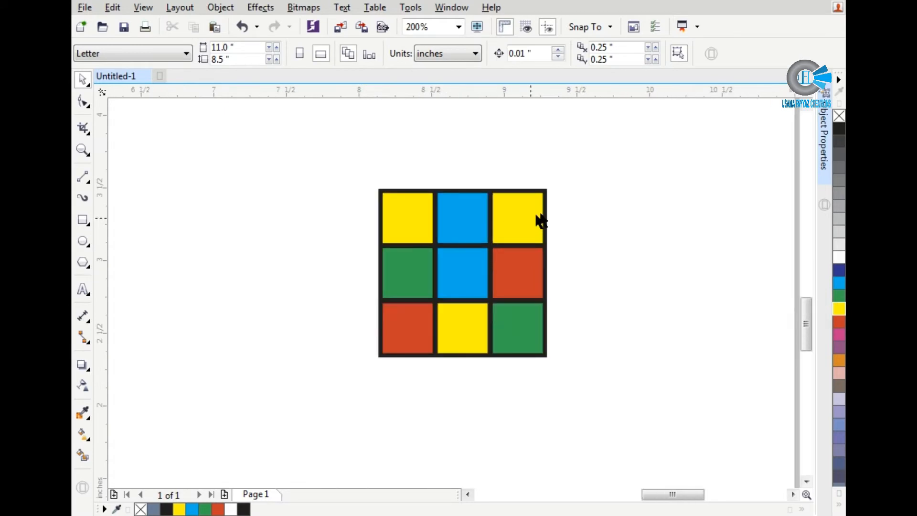
Step: Group the nine coloured squares together with their black backing
{"action": "left_click_drag", "start_coordinate": [384, 349], "coordinate": [323, 378]}
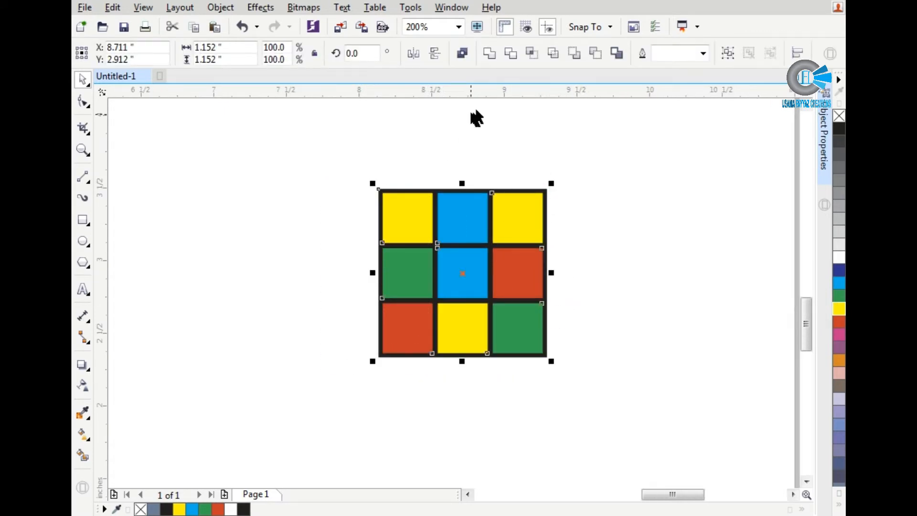
{"action": "left_click", "coordinate": [727, 52]}
{"action": "scroll", "coordinate": [626, 272], "scroll_direction": "down", "scroll_amount": 3}
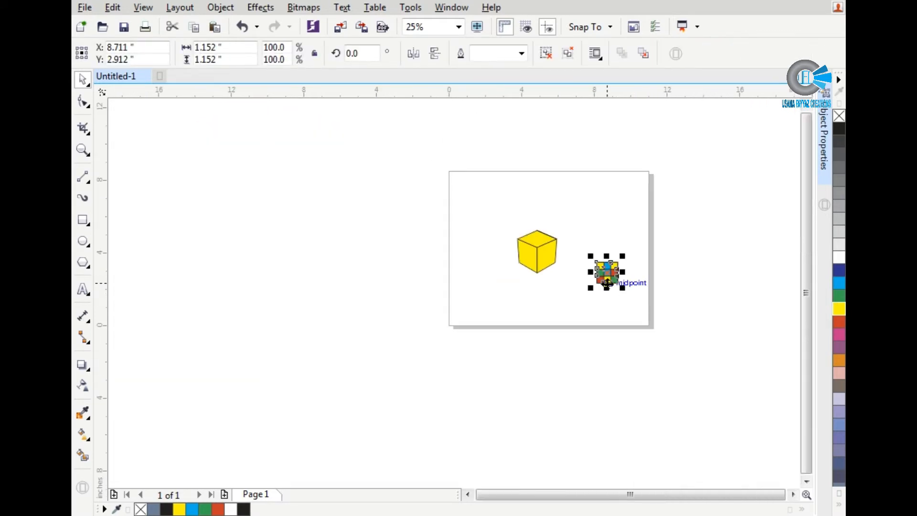
Step: Place a copy of the grouped grid beside the yellow cube's right face
{"action": "scroll", "coordinate": [608, 269], "scroll_direction": "up", "scroll_amount": 2}
{"action": "left_click_drag", "start_coordinate": [600, 272], "coordinate": [450, 194]}
{"action": "left_click", "coordinate": [471, 199]}
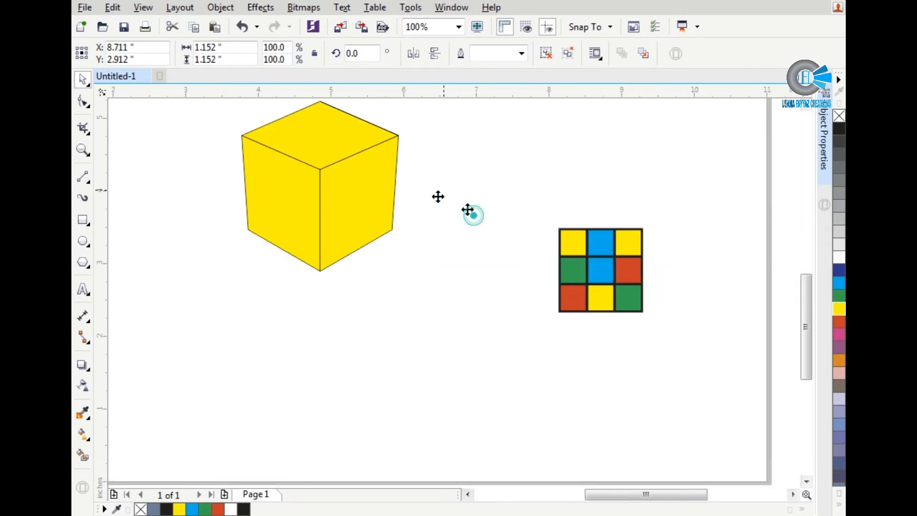
{"action": "scroll", "coordinate": [286, 136], "scroll_direction": "up", "scroll_amount": 1}
{"action": "scroll", "coordinate": [507, 175], "scroll_direction": "up", "scroll_amount": 1}
{"action": "scroll", "coordinate": [588, 181], "scroll_direction": "down", "scroll_amount": 1}
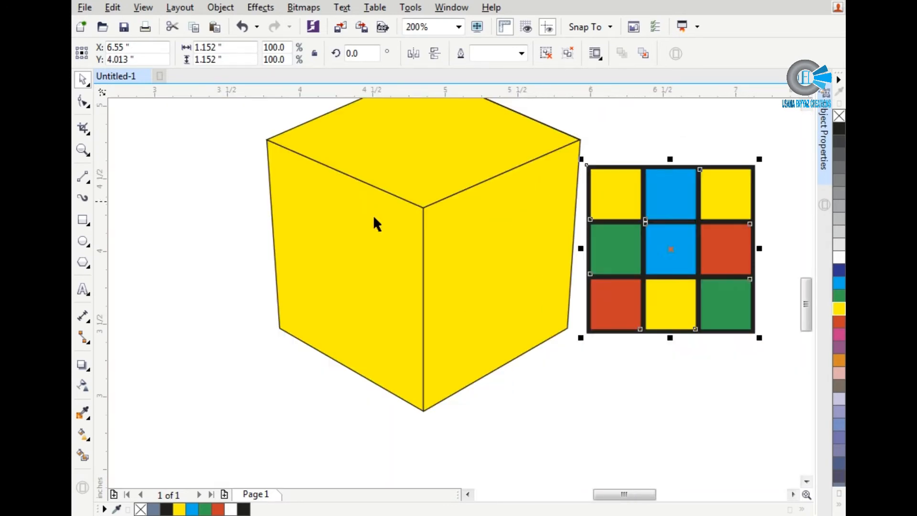
Step: Add a perspective effect to the copied grid and fit its four corners to the corners of the cube's right face
{"action": "left_click", "coordinate": [260, 7]}
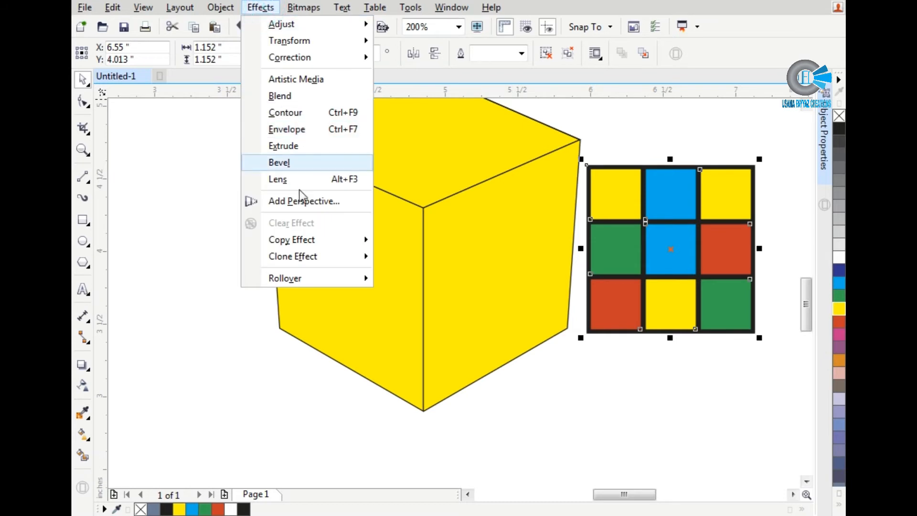
{"action": "left_click", "coordinate": [298, 200]}
{"action": "left_click", "coordinate": [426, 203]}
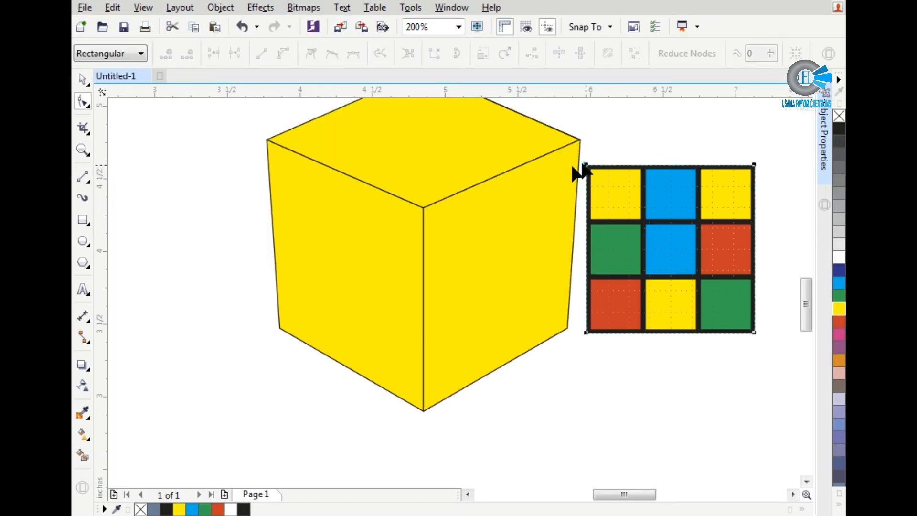
{"action": "left_click_drag", "start_coordinate": [584, 167], "coordinate": [423, 208]}
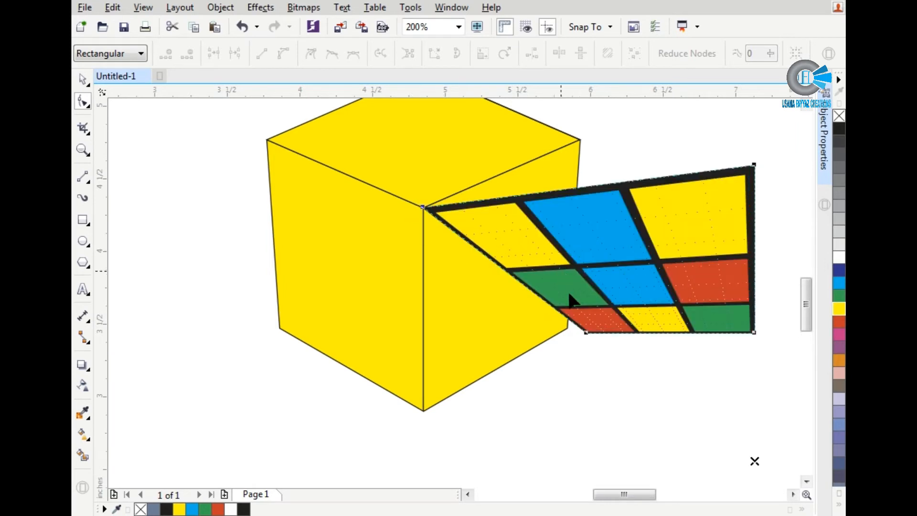
{"action": "left_click_drag", "start_coordinate": [508, 373], "coordinate": [423, 410]}
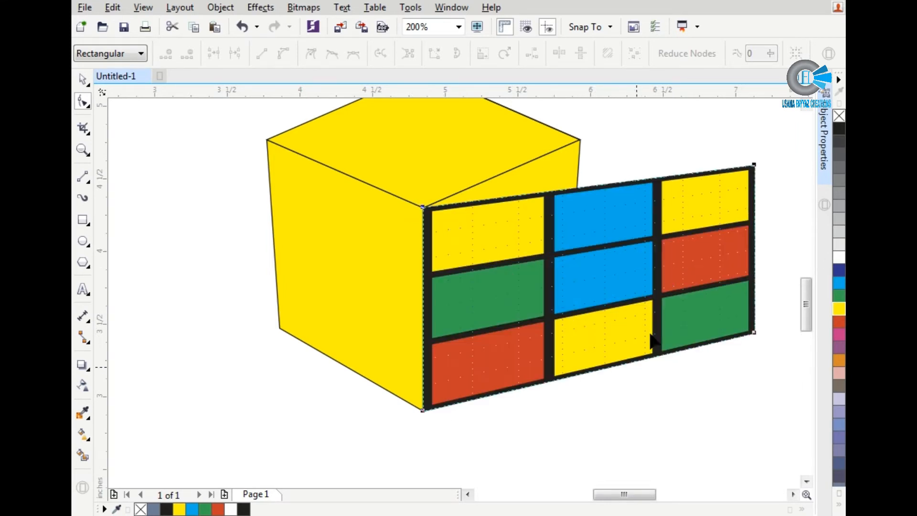
{"action": "left_click_drag", "start_coordinate": [755, 165], "coordinate": [579, 139]}
{"action": "left_click_drag", "start_coordinate": [751, 333], "coordinate": [591, 296]}
{"action": "scroll", "coordinate": [586, 301], "scroll_direction": "up", "scroll_amount": 3}
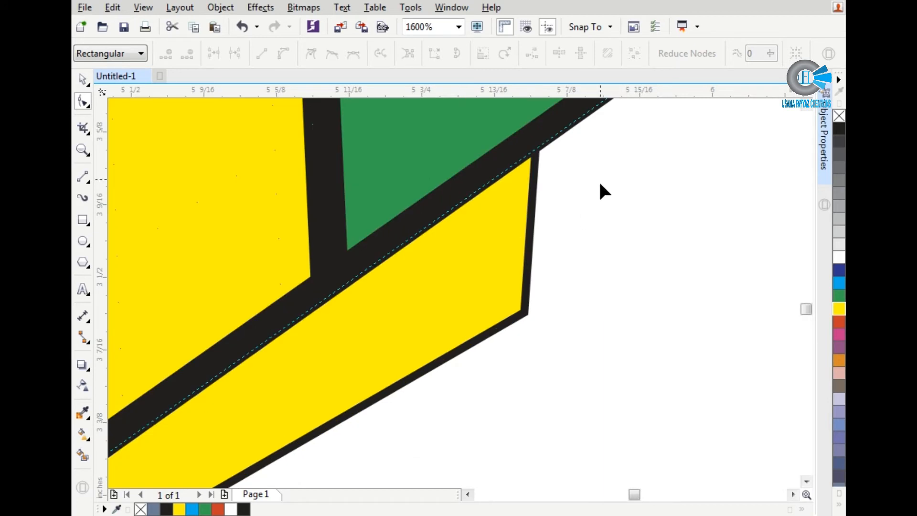
{"action": "scroll", "coordinate": [603, 185], "scroll_direction": "down", "scroll_amount": 1}
{"action": "left_click_drag", "start_coordinate": [652, 106], "coordinate": [563, 247]}
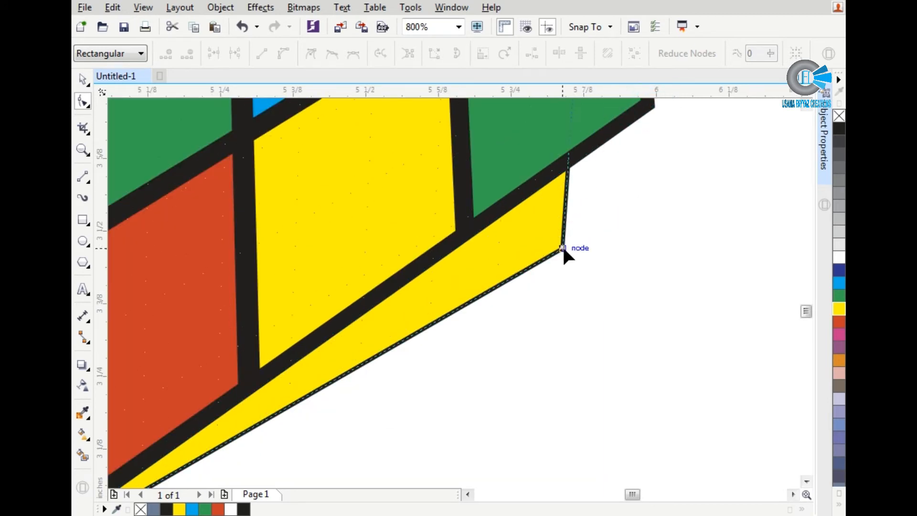
{"action": "scroll", "coordinate": [562, 246], "scroll_direction": "down", "scroll_amount": 4}
{"action": "key", "text": "space"}
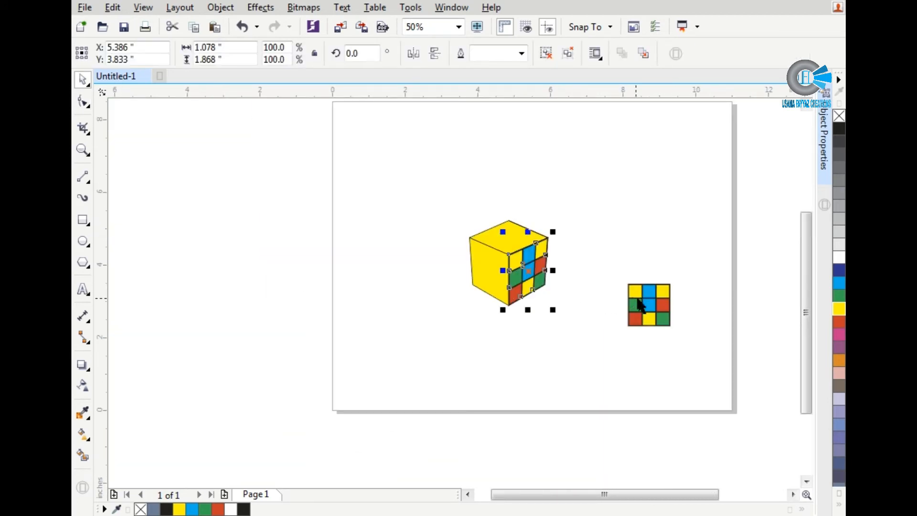
Step: Place another copy of the flat grid beside the cube's left face
{"action": "left_click", "coordinate": [635, 298]}
{"action": "left_click_drag", "start_coordinate": [634, 297], "coordinate": [481, 287]}
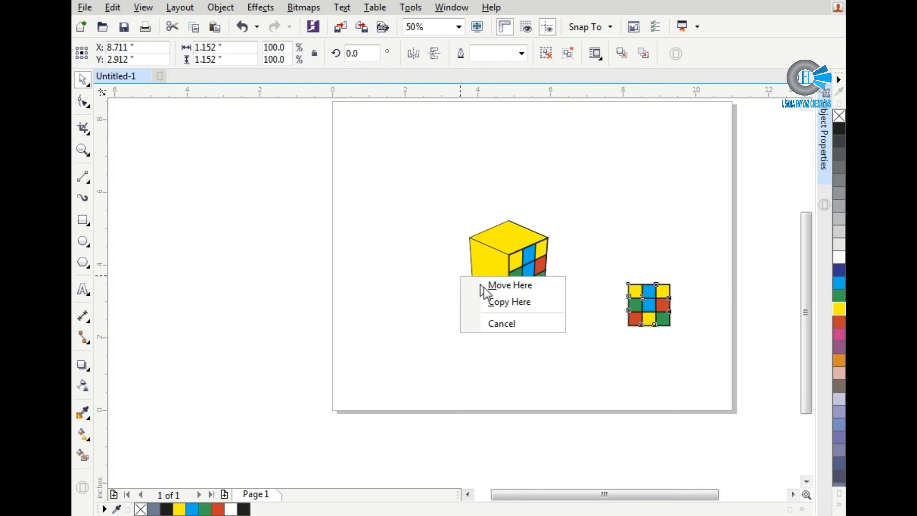
{"action": "left_click", "coordinate": [495, 300]}
{"action": "scroll", "coordinate": [478, 258], "scroll_direction": "up", "scroll_amount": 2}
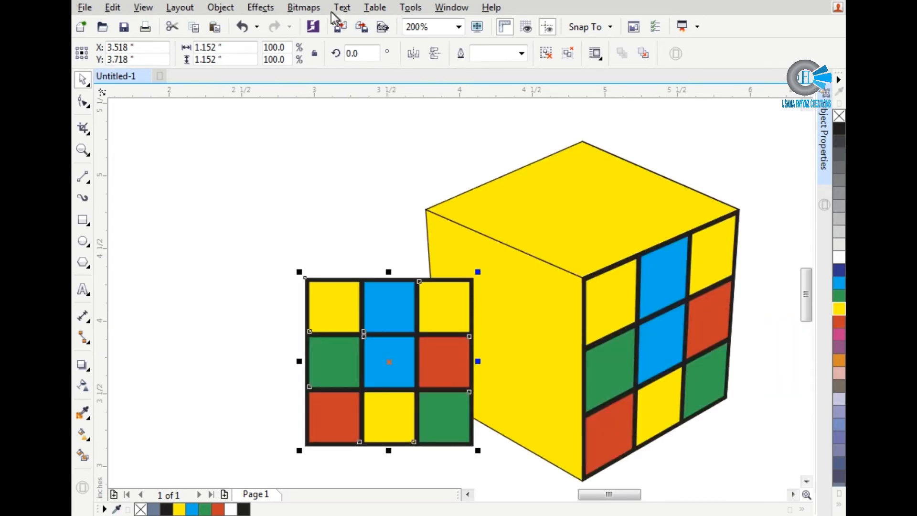
Step: Add a perspective effect to this second copy and fit its four corners to the cube's left face
{"action": "left_click", "coordinate": [306, 7]}
{"action": "mouse_move", "coordinate": [260, 7]}
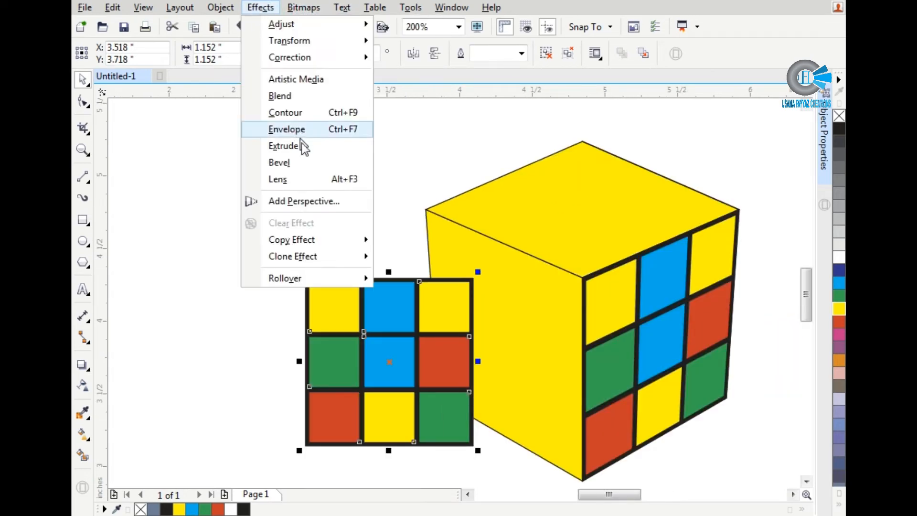
{"action": "left_click", "coordinate": [311, 201]}
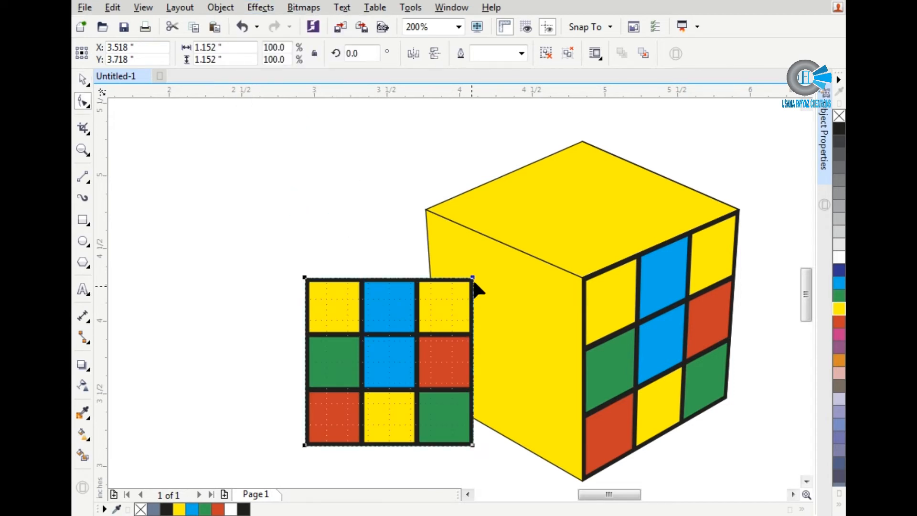
{"action": "left_click_drag", "start_coordinate": [473, 278], "coordinate": [581, 278]}
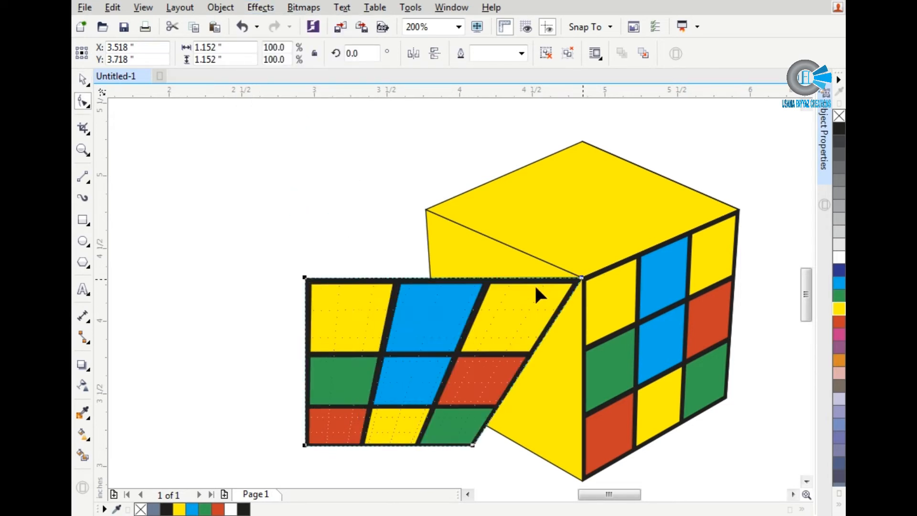
{"action": "left_click_drag", "start_coordinate": [305, 276], "coordinate": [425, 209]}
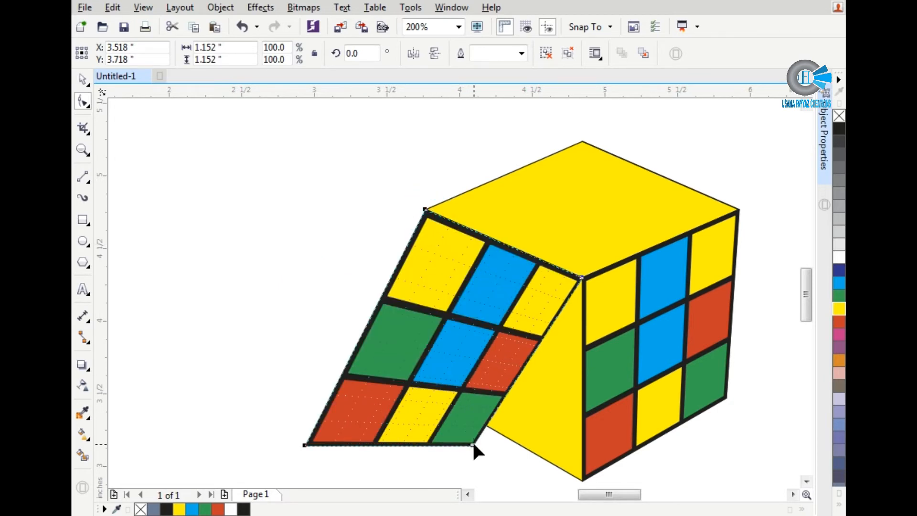
{"action": "left_click_drag", "start_coordinate": [473, 446], "coordinate": [582, 420]}
{"action": "left_click_drag", "start_coordinate": [304, 385], "coordinate": [481, 307]}
{"action": "scroll", "coordinate": [434, 341], "scroll_direction": "up", "scroll_amount": 3}
{"action": "scroll", "coordinate": [301, 349], "scroll_direction": "down", "scroll_amount": 4}
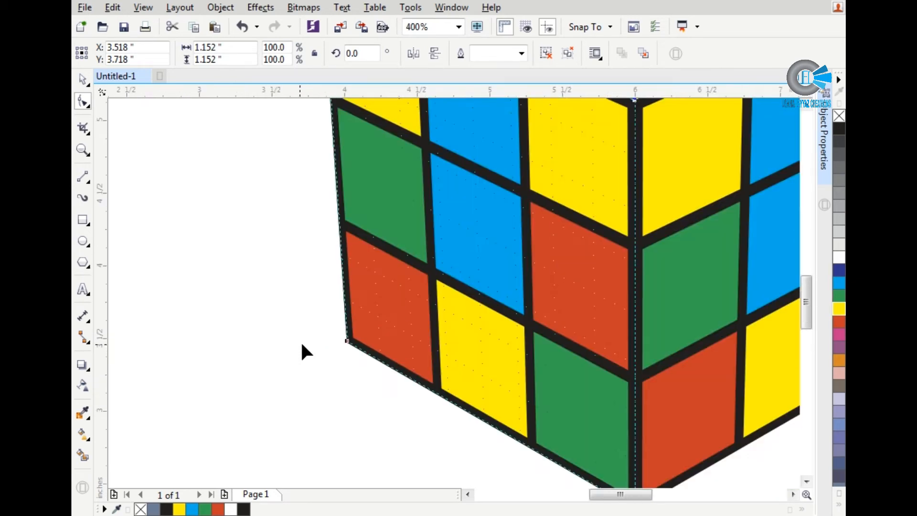
{"action": "key", "text": "space"}
Step: Move the remaining flat grid over the cube's top face and rotate it 90 degrees
{"action": "left_click", "coordinate": [647, 382]}
{"action": "left_click_drag", "start_coordinate": [647, 382], "coordinate": [388, 236]}
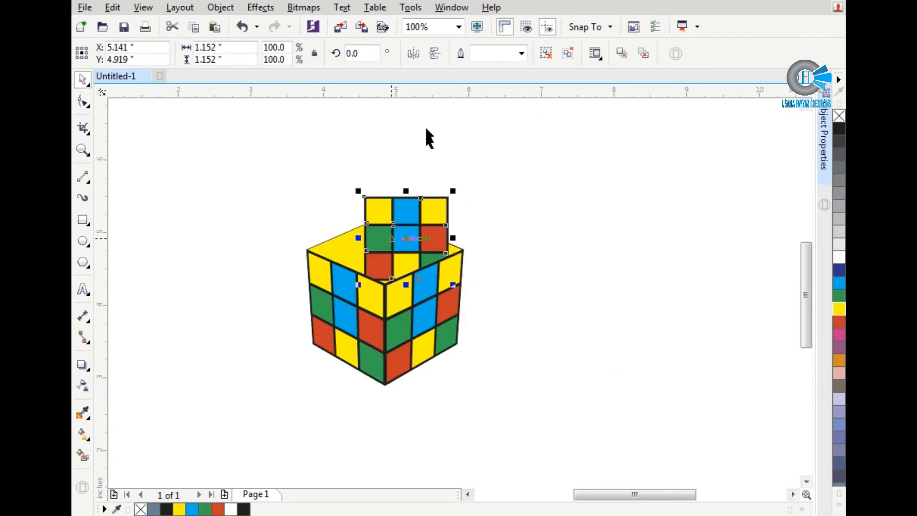
{"action": "left_click", "coordinate": [336, 58]}
{"action": "type", "text": "90"}
{"action": "key", "text": "Return"}
{"action": "scroll", "coordinate": [378, 192], "scroll_direction": "up", "scroll_amount": 1}
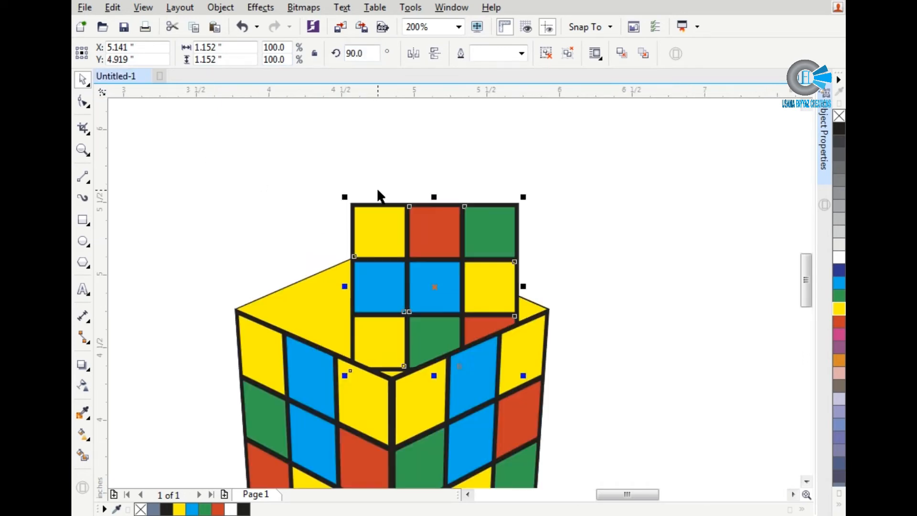
Step: Move the rotated grid higher so its lower edge overlaps the cube's top face
{"action": "scroll", "coordinate": [378, 196], "scroll_direction": "up", "scroll_amount": 1}
{"action": "scroll", "coordinate": [375, 186], "scroll_direction": "down", "scroll_amount": 1}
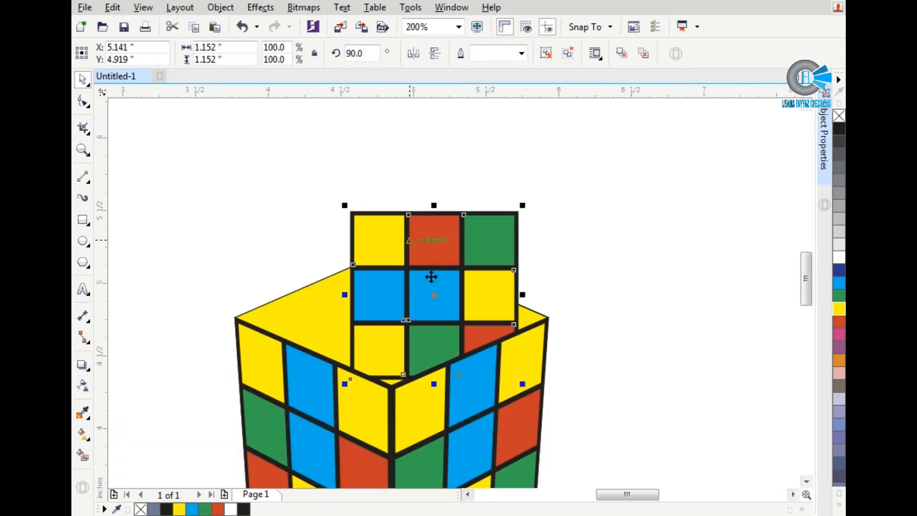
{"action": "left_click_drag", "start_coordinate": [430, 276], "coordinate": [444, 236]}
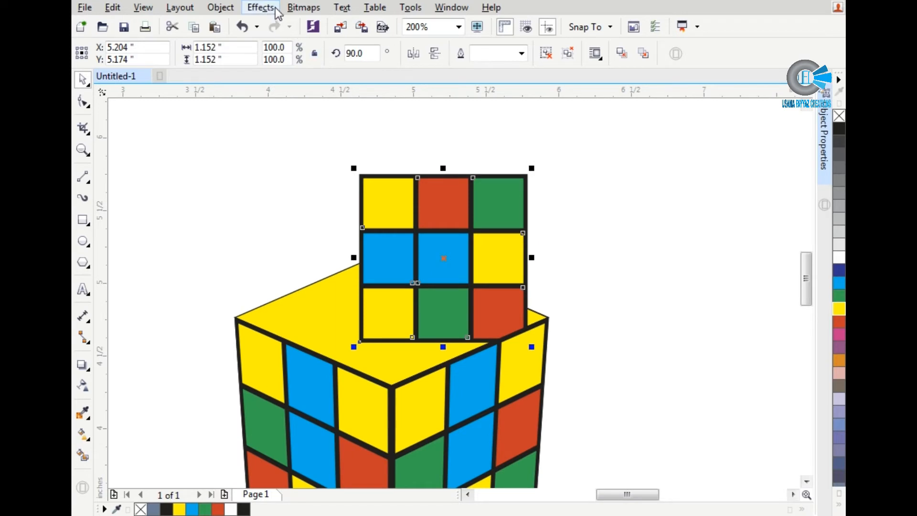
Step: Add a perspective effect to the rotated grid and fit its four corners to the corners of the cube's top face
{"action": "left_click", "coordinate": [304, 9]}
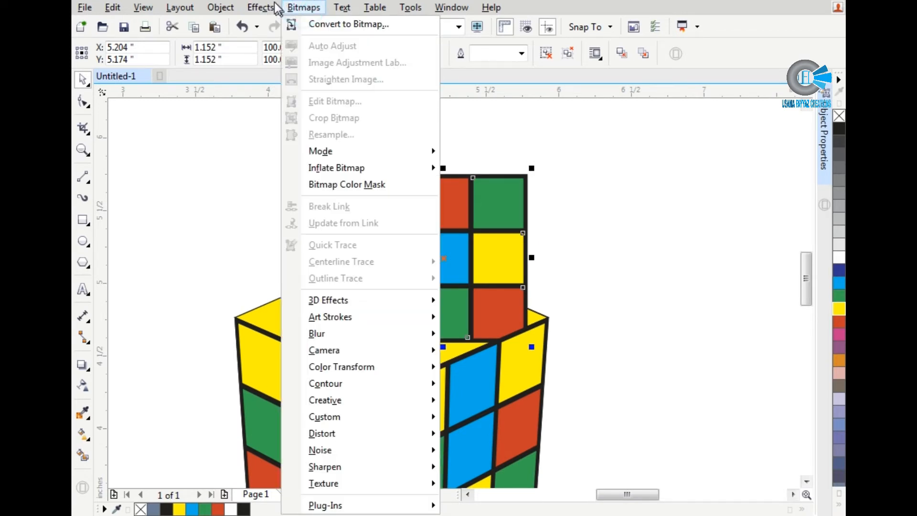
{"action": "mouse_move", "coordinate": [260, 7]}
{"action": "left_click", "coordinate": [303, 202]}
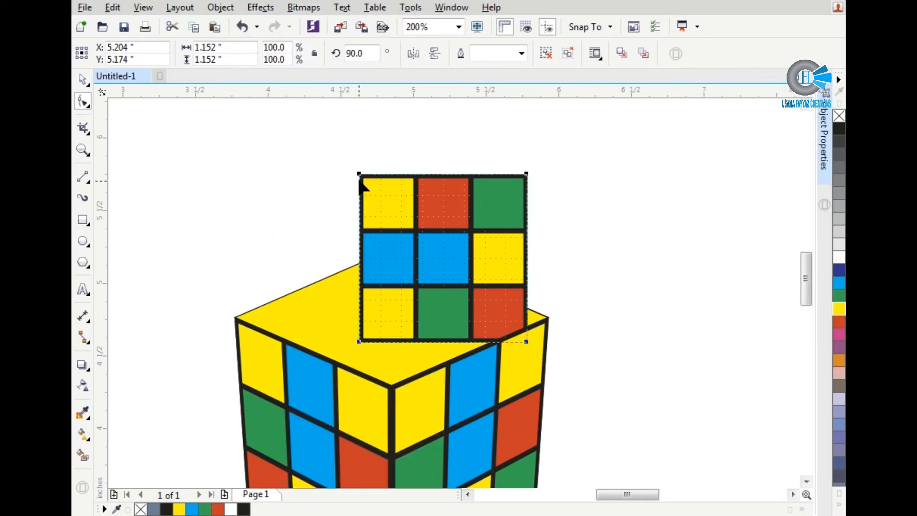
{"action": "left_click_drag", "start_coordinate": [359, 174], "coordinate": [234, 316]}
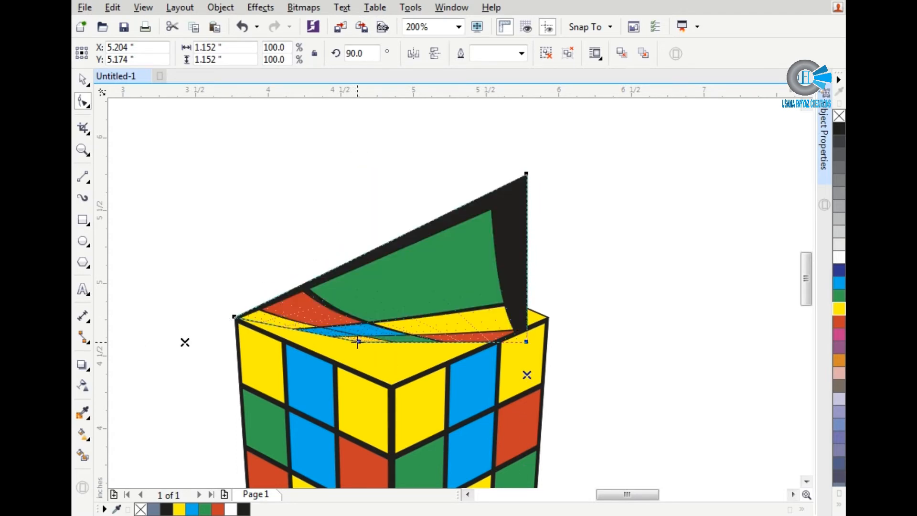
{"action": "left_click_drag", "start_coordinate": [359, 342], "coordinate": [391, 385]}
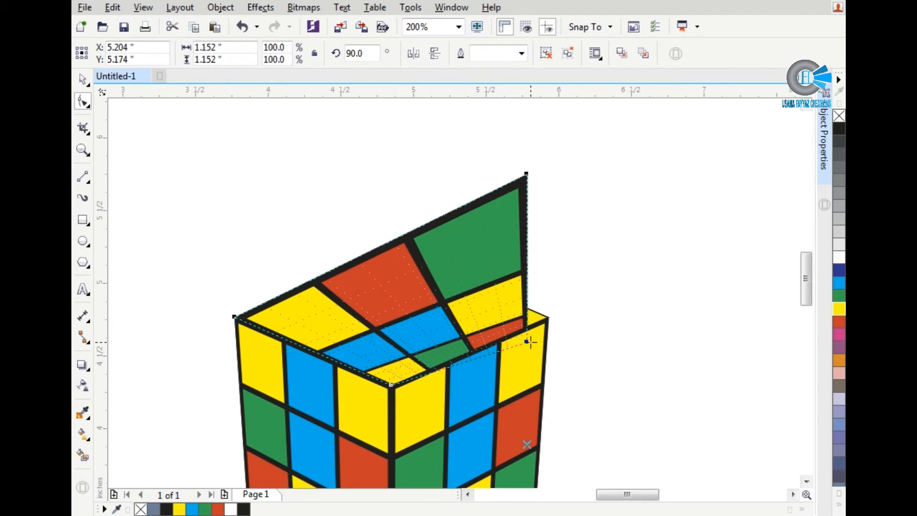
{"action": "left_click_drag", "start_coordinate": [526, 334], "coordinate": [548, 316]}
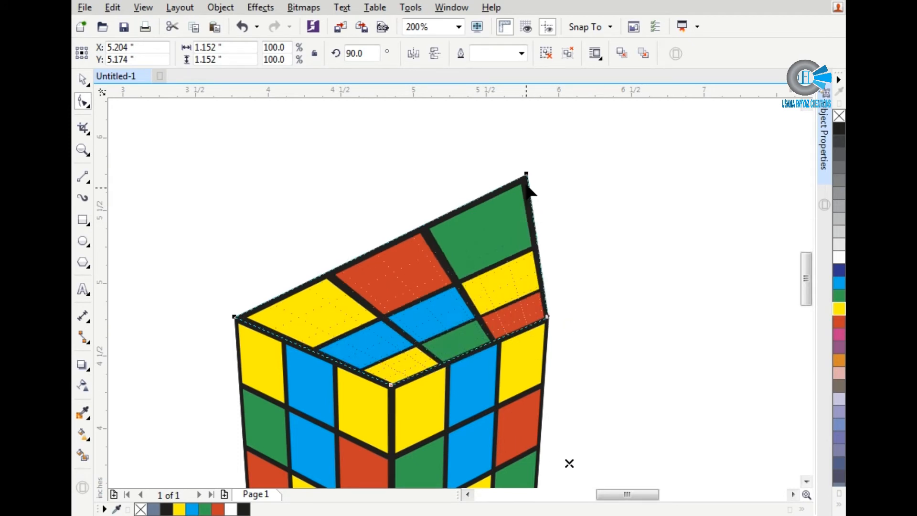
{"action": "left_click_drag", "start_coordinate": [527, 174], "coordinate": [528, 174]}
{"action": "scroll", "coordinate": [411, 273], "scroll_direction": "up", "scroll_amount": 3}
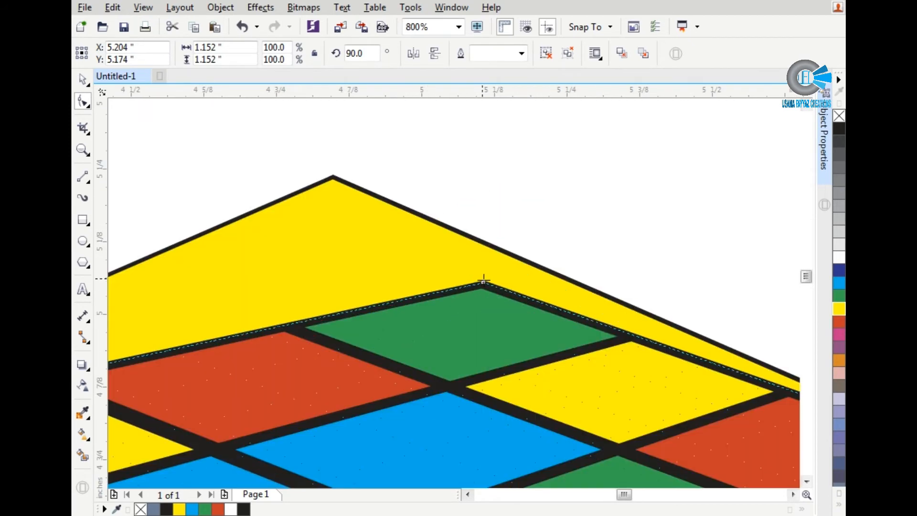
{"action": "left_click_drag", "start_coordinate": [485, 282], "coordinate": [333, 178]}
{"action": "scroll", "coordinate": [449, 207], "scroll_direction": "down", "scroll_amount": 3}
{"action": "scroll", "coordinate": [449, 207], "scroll_direction": "down", "scroll_amount": 3}
{"action": "key", "text": "space"}
{"action": "left_click", "coordinate": [592, 211]}
Step: Examine how the three grids meet at the cube's edges and corners
{"action": "scroll", "coordinate": [574, 243], "scroll_direction": "down", "scroll_amount": 2}
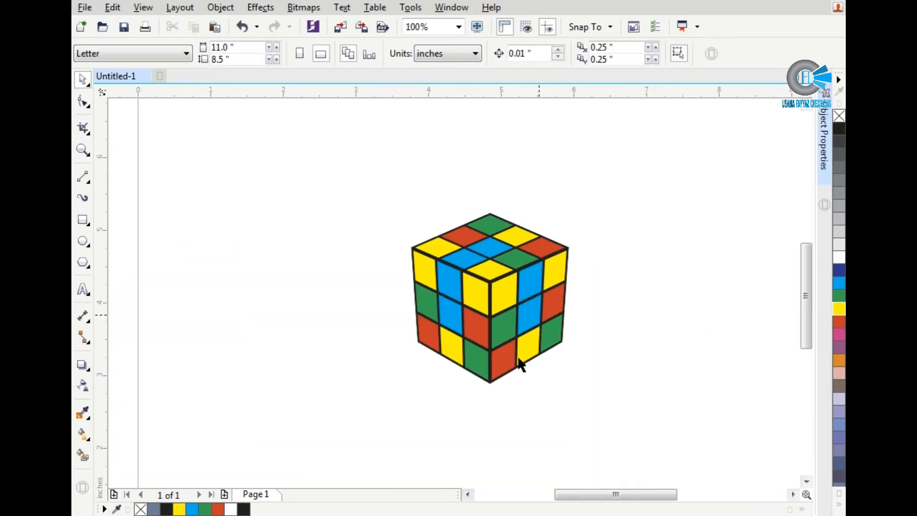
{"action": "scroll", "coordinate": [409, 276], "scroll_direction": "up", "scroll_amount": 5}
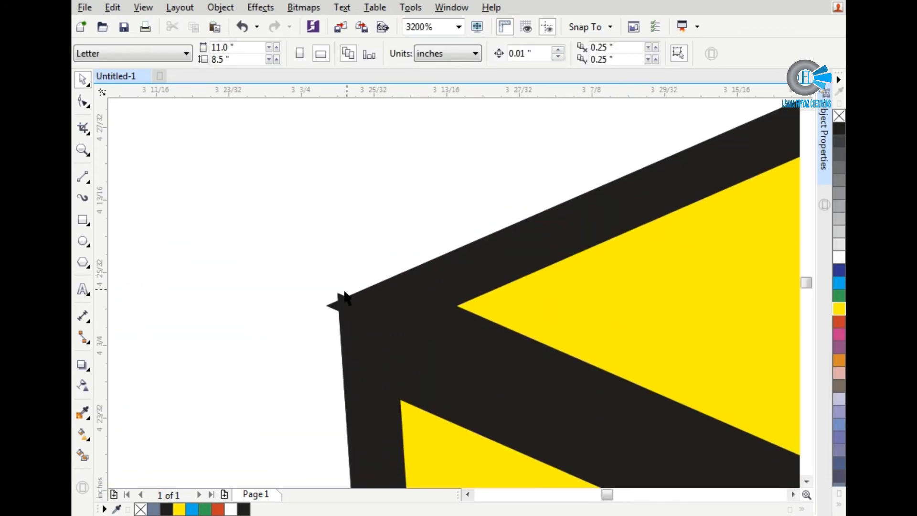
{"action": "scroll", "coordinate": [343, 301], "scroll_direction": "down", "scroll_amount": 3}
{"action": "scroll", "coordinate": [345, 297], "scroll_direction": "down", "scroll_amount": 2}
{"action": "scroll", "coordinate": [399, 420], "scroll_direction": "up", "scroll_amount": 1}
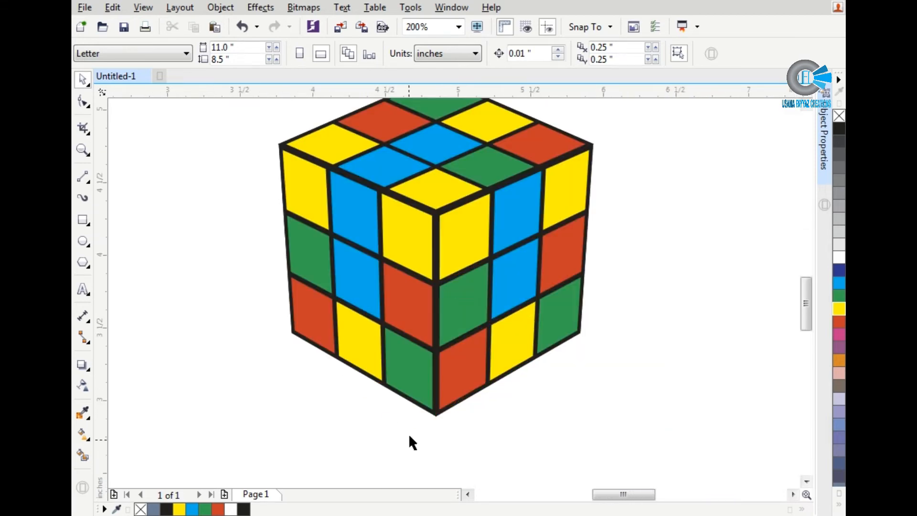
{"action": "scroll", "coordinate": [412, 420], "scroll_direction": "down", "scroll_amount": 1}
{"action": "scroll", "coordinate": [419, 413], "scroll_direction": "up", "scroll_amount": 3}
{"action": "scroll", "coordinate": [423, 409], "scroll_direction": "down", "scroll_amount": 3}
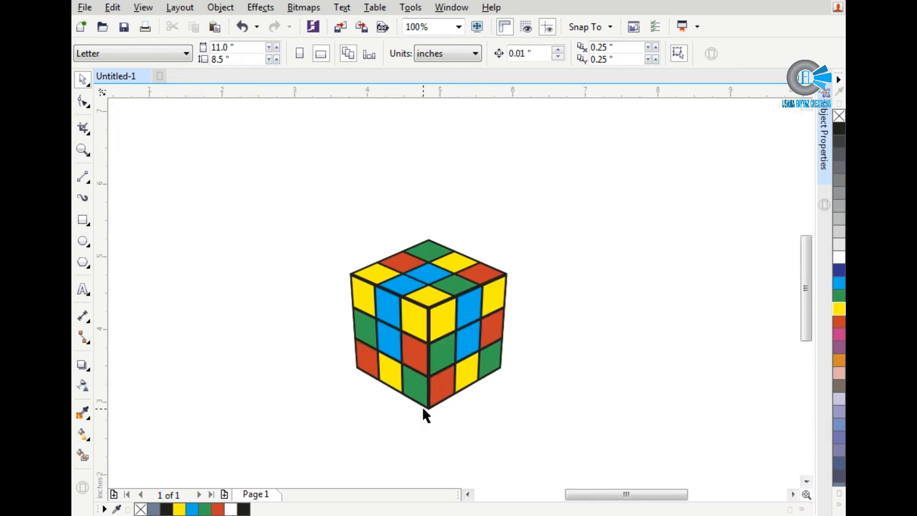
Step: Cut the right face's grid, convert the yellow face beneath into an empty PowerClip frame and paste the grid inside it
{"action": "scroll", "coordinate": [435, 344], "scroll_direction": "up", "scroll_amount": 2}
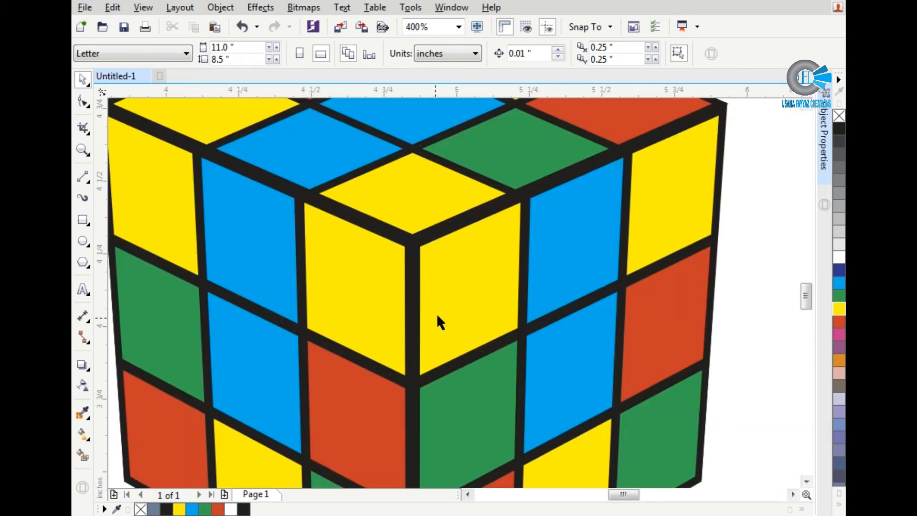
{"action": "left_click", "coordinate": [451, 290]}
{"action": "scroll", "coordinate": [451, 287], "scroll_direction": "down", "scroll_amount": 3}
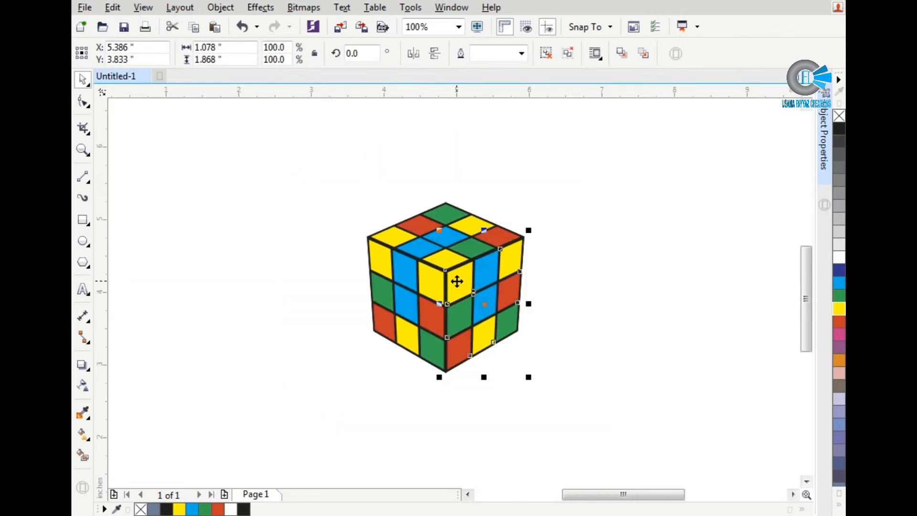
{"action": "key", "text": "Delete"}
{"action": "left_click", "coordinate": [476, 286]}
{"action": "right_click", "coordinate": [476, 286]}
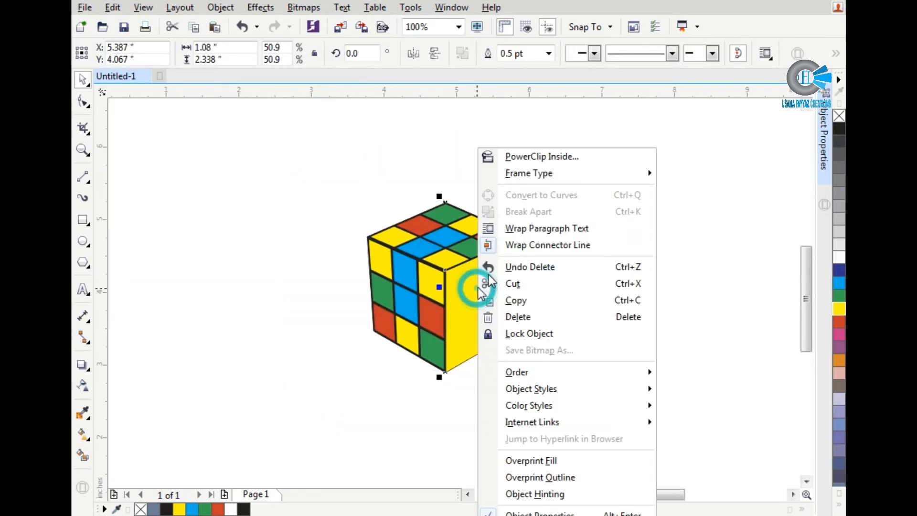
{"action": "left_click", "coordinate": [533, 173]}
{"action": "left_click", "coordinate": [676, 173]}
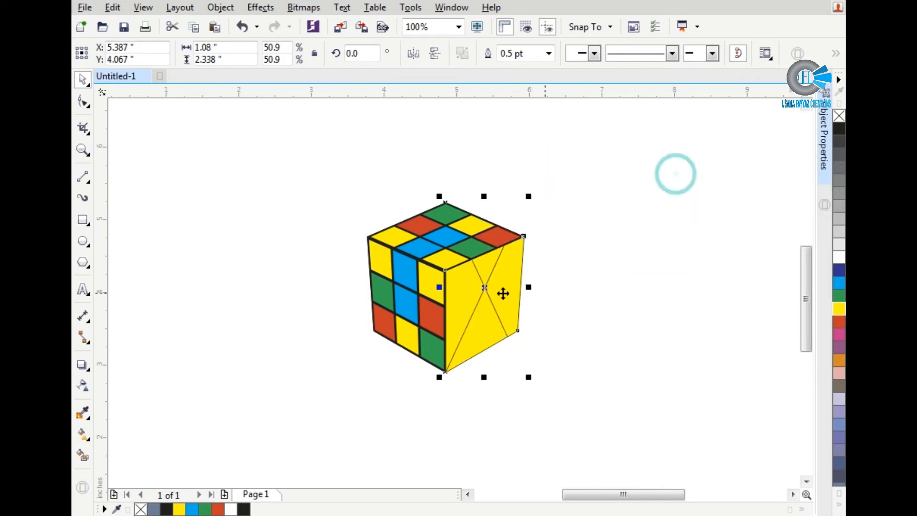
{"action": "double_click", "coordinate": [493, 293]}
{"action": "left_click", "coordinate": [634, 301]}
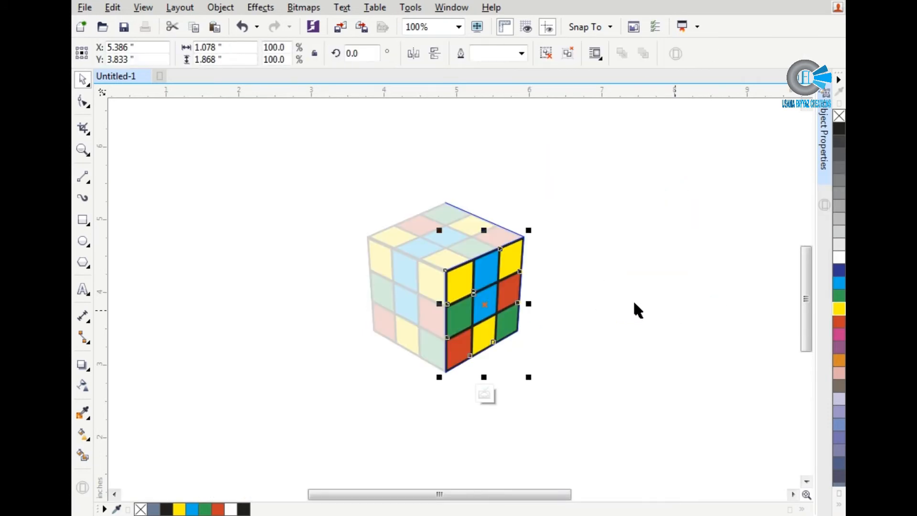
Step: Cut the top face's grid and paste it inside the yellow top face, converted into an empty PowerClip frame
{"action": "left_click", "coordinate": [461, 249]}
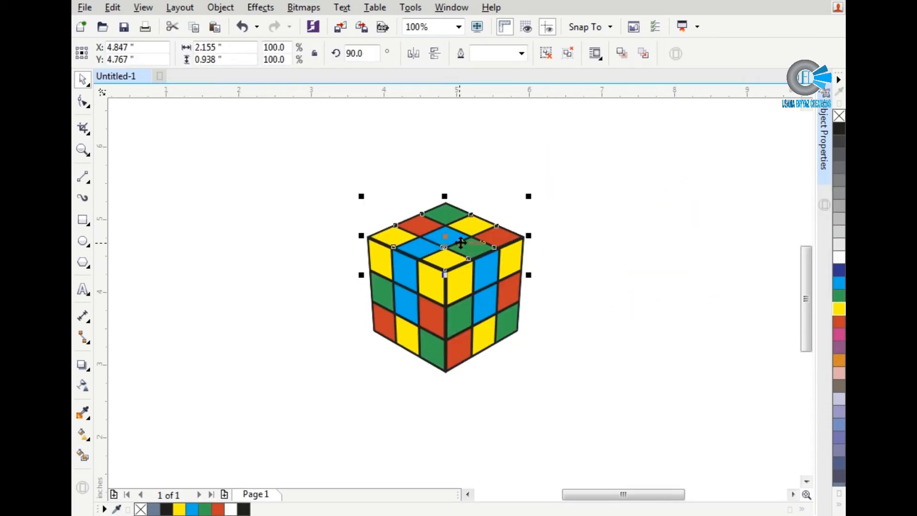
{"action": "key", "text": "Delete"}
{"action": "left_click", "coordinate": [448, 236]}
{"action": "right_click", "coordinate": [448, 235]}
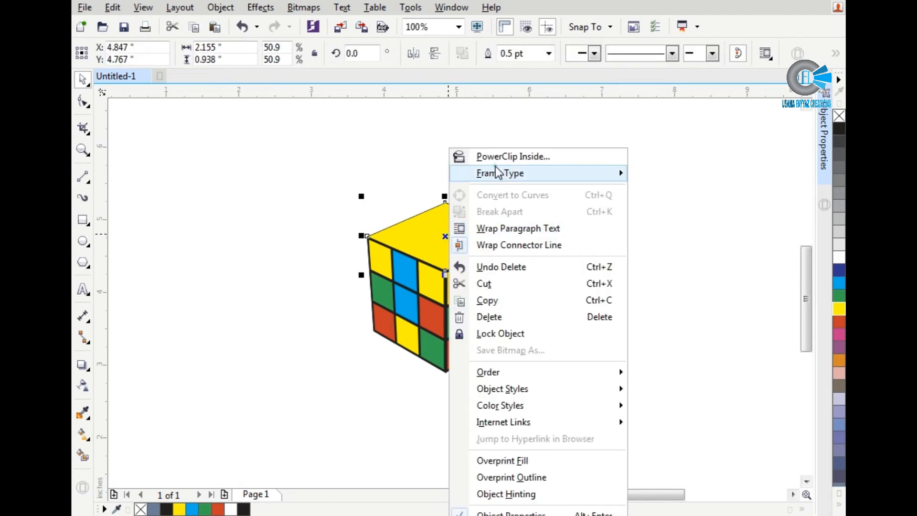
{"action": "mouse_move", "coordinate": [497, 172]}
{"action": "left_click", "coordinate": [647, 172]}
{"action": "left_click", "coordinate": [453, 219]}
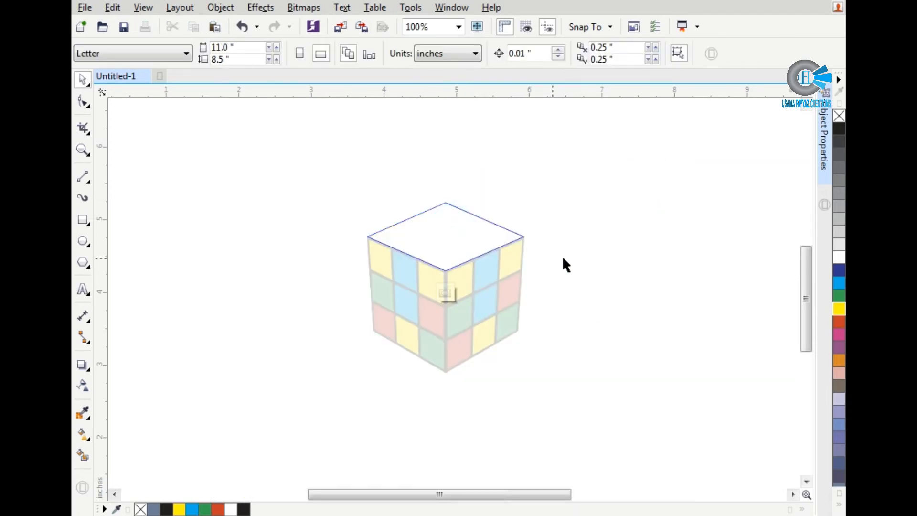
{"action": "key", "text": "ctrl+v"}
{"action": "left_click", "coordinate": [446, 293]}
Step: Cut the left face's grid and paste it inside the yellow left face, converted into an empty PowerClip frame
{"action": "left_click", "coordinate": [398, 306]}
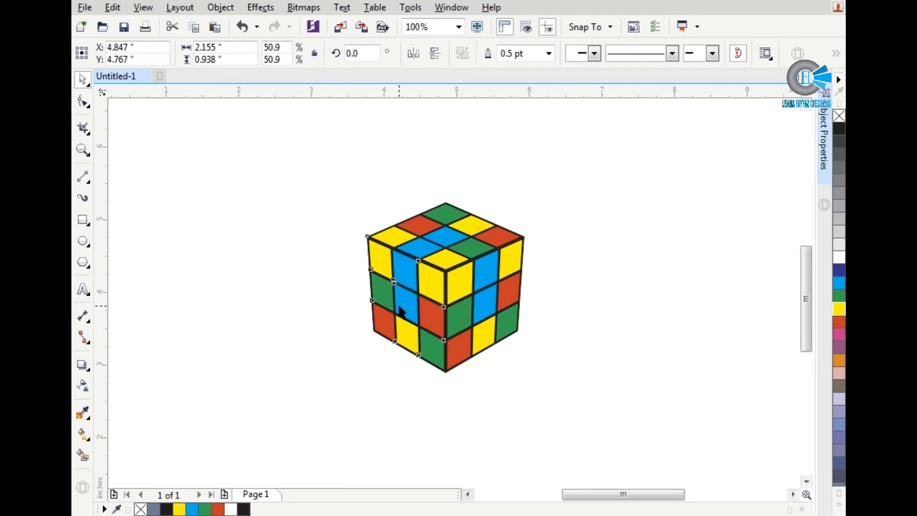
{"action": "key", "text": "Delete"}
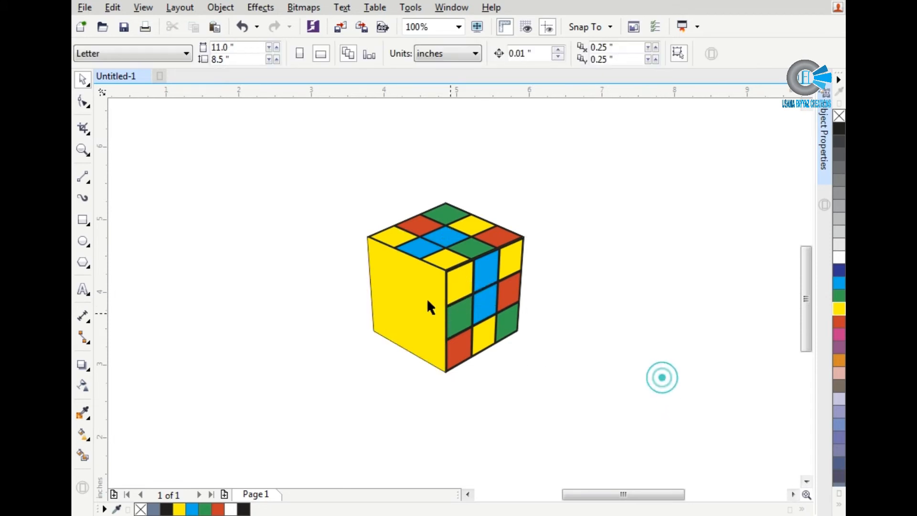
{"action": "left_click", "coordinate": [422, 298]}
{"action": "right_click", "coordinate": [422, 298]}
{"action": "left_click", "coordinate": [479, 180]}
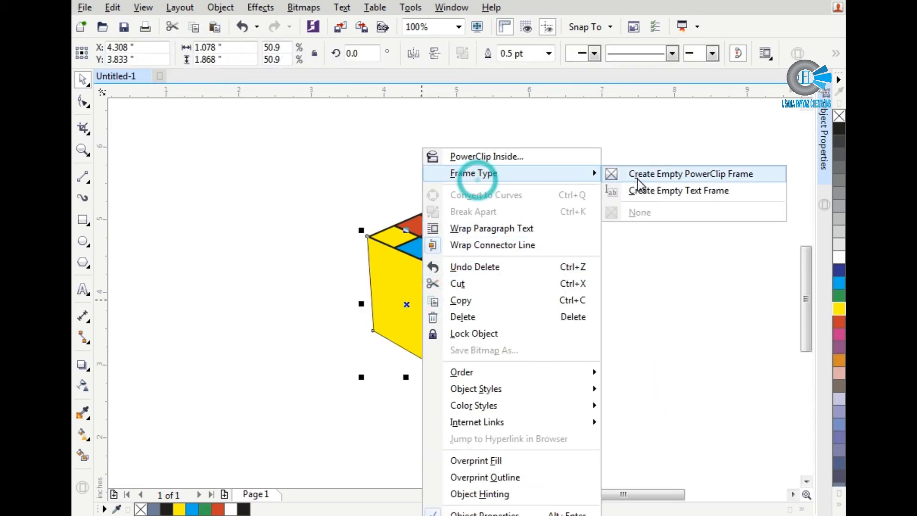
{"action": "left_click", "coordinate": [639, 179]}
{"action": "left_click", "coordinate": [377, 291], "text": "ctrl"}
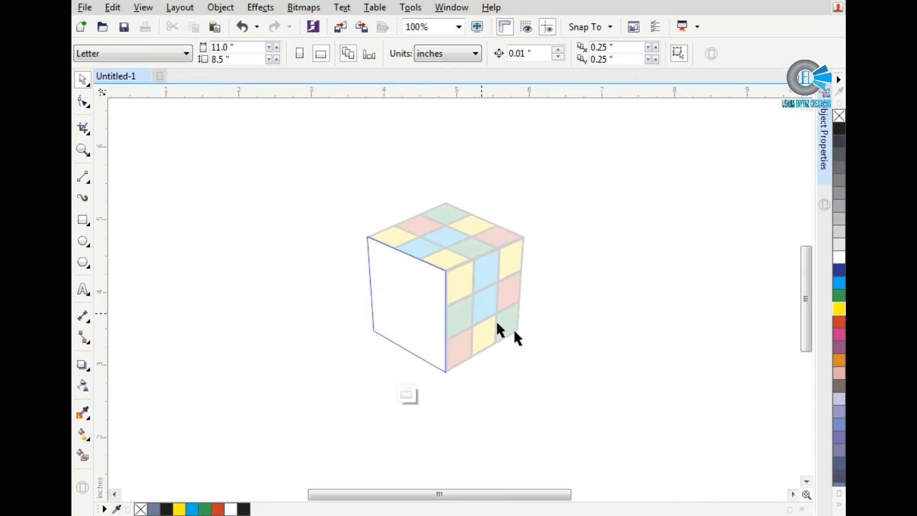
{"action": "key", "text": "ctrl+v"}
{"action": "left_click", "coordinate": [538, 347], "text": "ctrl"}
{"action": "left_click", "coordinate": [269, 282]}
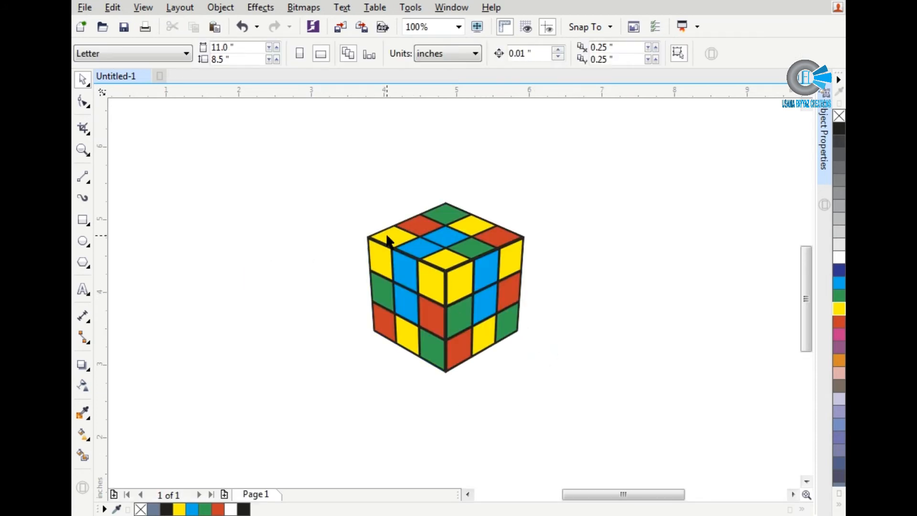
Step: Remove the outlines from the PowerClip frames of the top, left and right faces
{"action": "scroll", "coordinate": [373, 244], "scroll_direction": "up", "scroll_amount": 5}
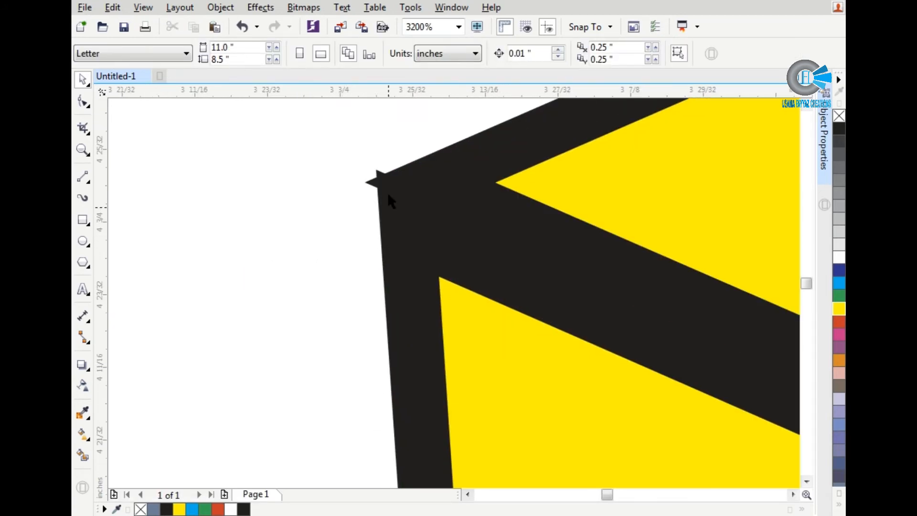
{"action": "left_click", "coordinate": [445, 172]}
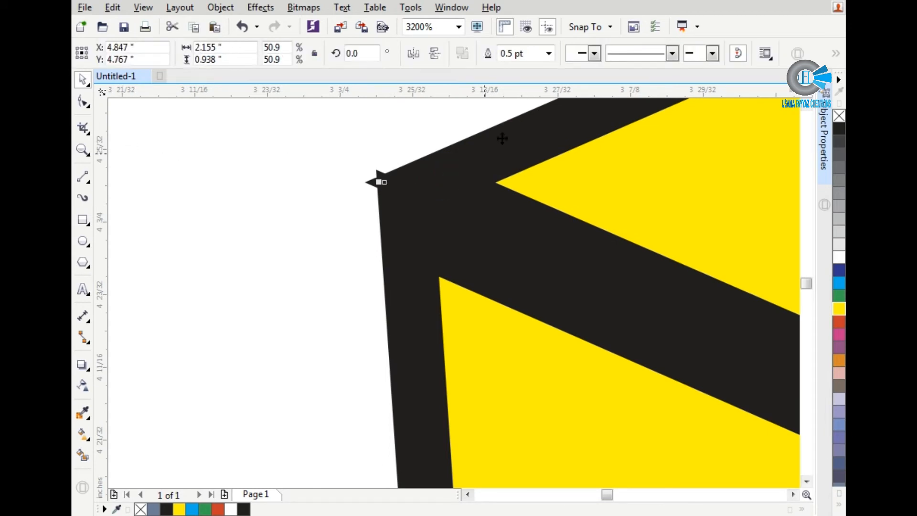
{"action": "right_click", "coordinate": [838, 117]}
{"action": "left_click", "coordinate": [442, 242]}
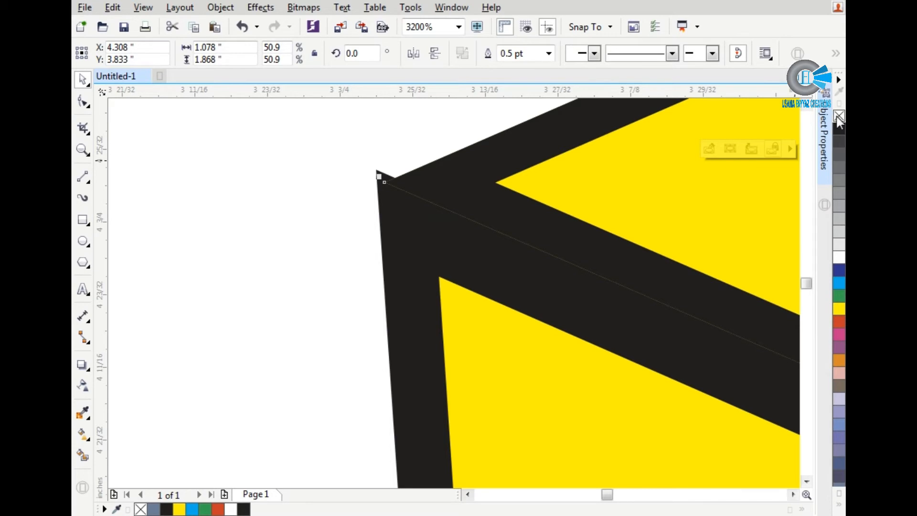
{"action": "right_click", "coordinate": [836, 116]}
{"action": "scroll", "coordinate": [169, 302], "scroll_direction": "down", "scroll_amount": 4}
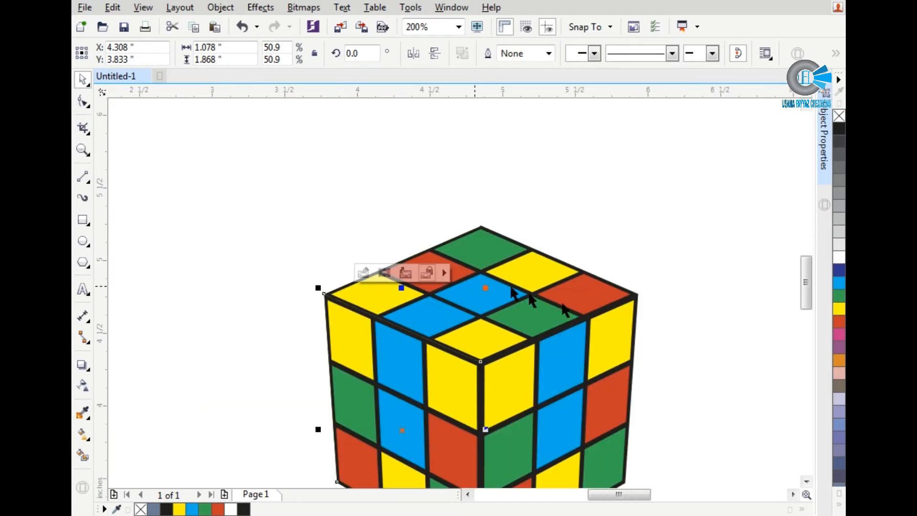
{"action": "scroll", "coordinate": [624, 307], "scroll_direction": "up", "scroll_amount": 5}
{"action": "left_click", "coordinate": [676, 287]}
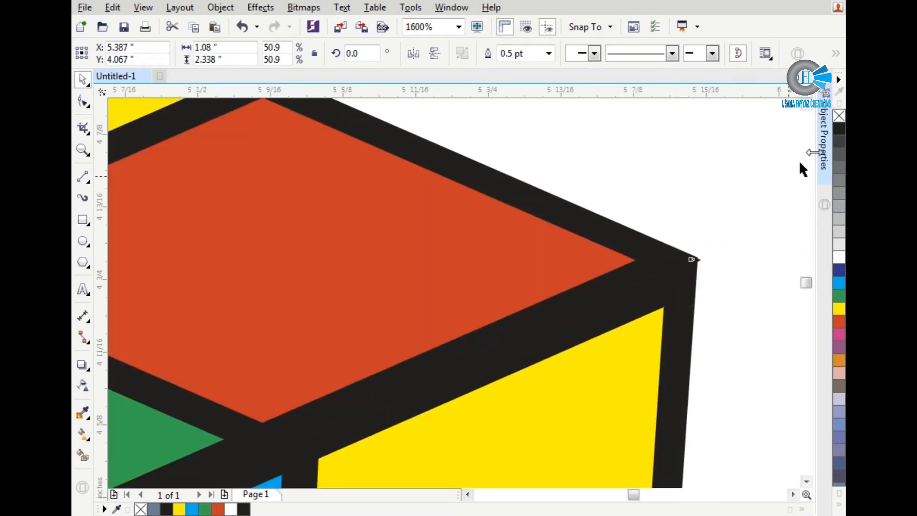
{"action": "right_click", "coordinate": [839, 117]}
{"action": "scroll", "coordinate": [684, 268], "scroll_direction": "down", "scroll_amount": 3}
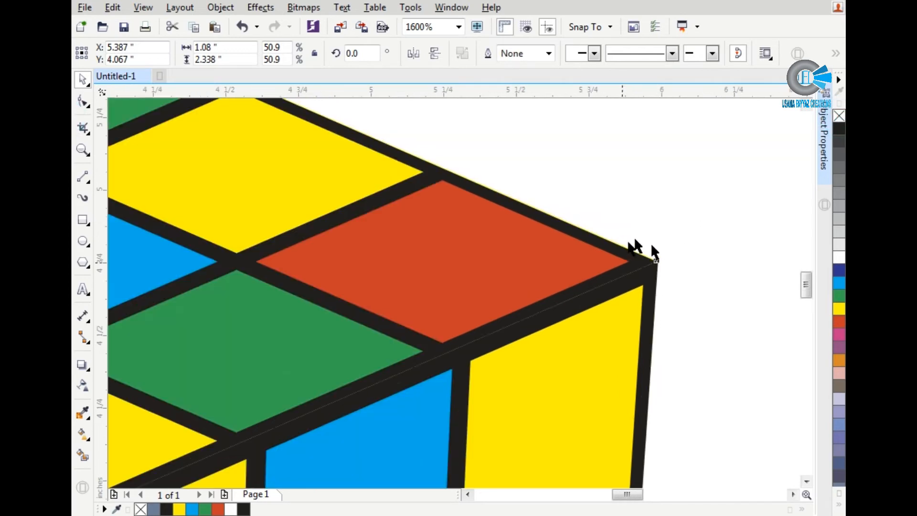
{"action": "left_click", "coordinate": [684, 269]}
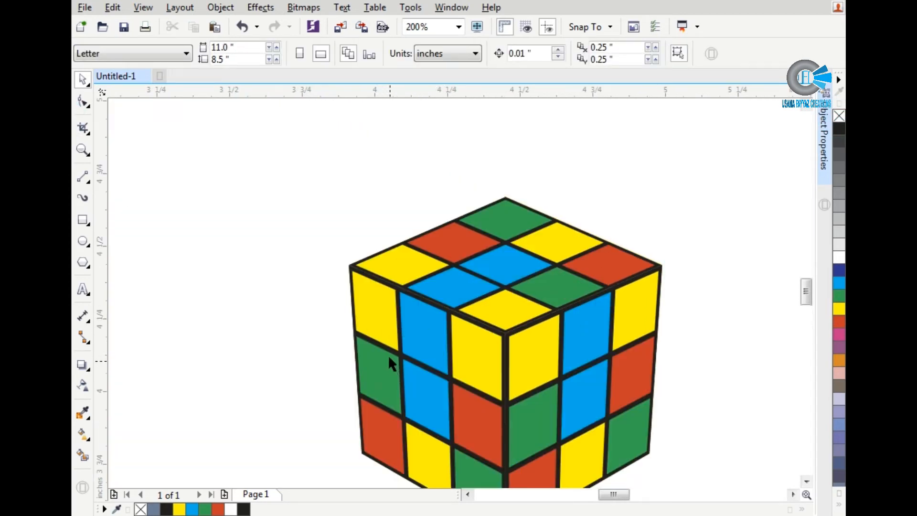
Step: Draw a thin closed bent shape with the Pen tool along the black lines above and beside the left face's first yellow tile
{"action": "scroll", "coordinate": [389, 364], "scroll_direction": "up", "scroll_amount": 2}
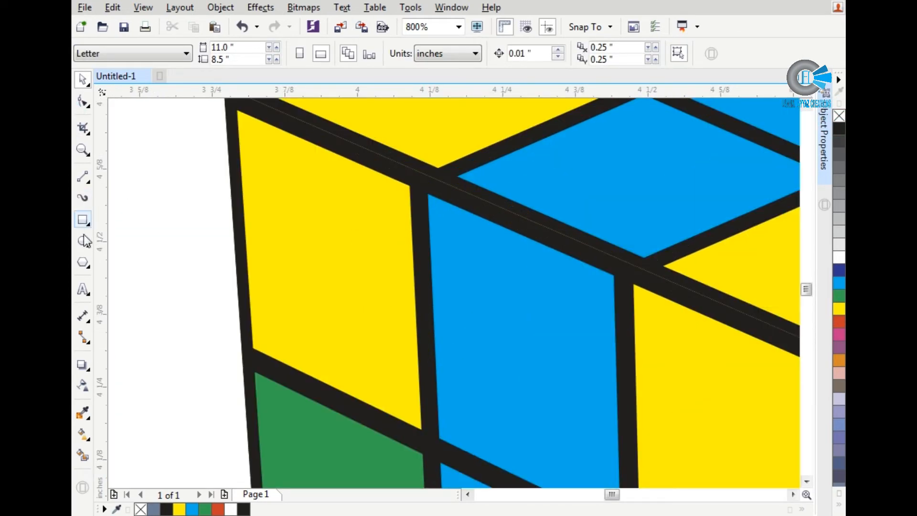
{"action": "left_click", "coordinate": [83, 242]}
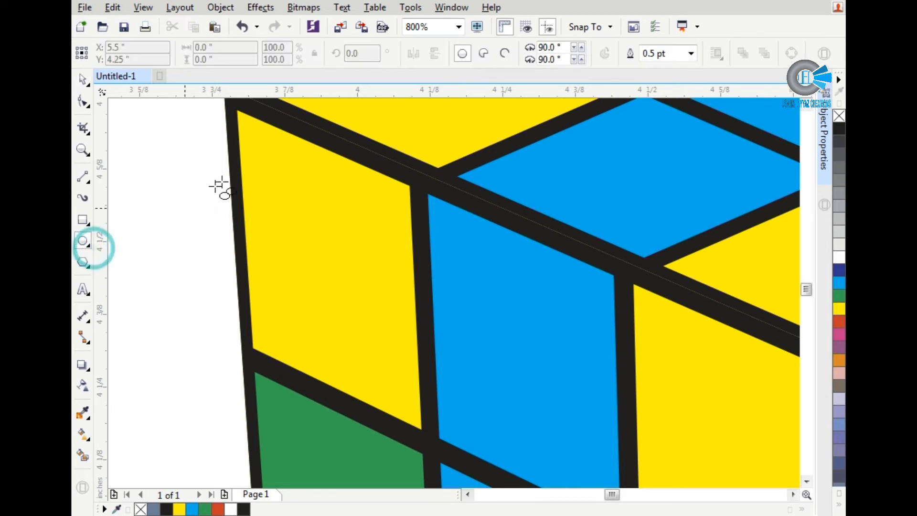
{"action": "left_click", "coordinate": [84, 178]}
{"action": "left_click", "coordinate": [124, 228]}
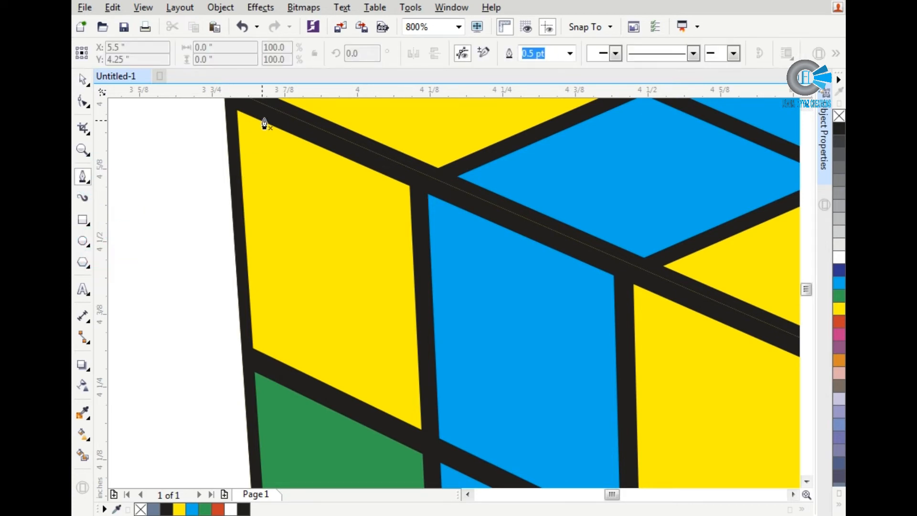
{"action": "left_click", "coordinate": [278, 113]}
{"action": "scroll", "coordinate": [414, 174], "scroll_direction": "up", "scroll_amount": 2}
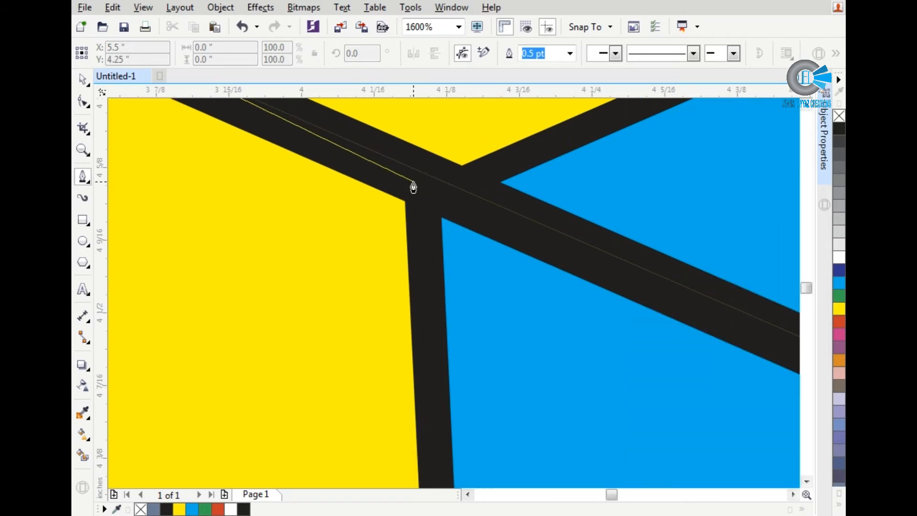
{"action": "left_click", "coordinate": [409, 179]}
{"action": "scroll", "coordinate": [416, 322], "scroll_direction": "down", "scroll_amount": 3}
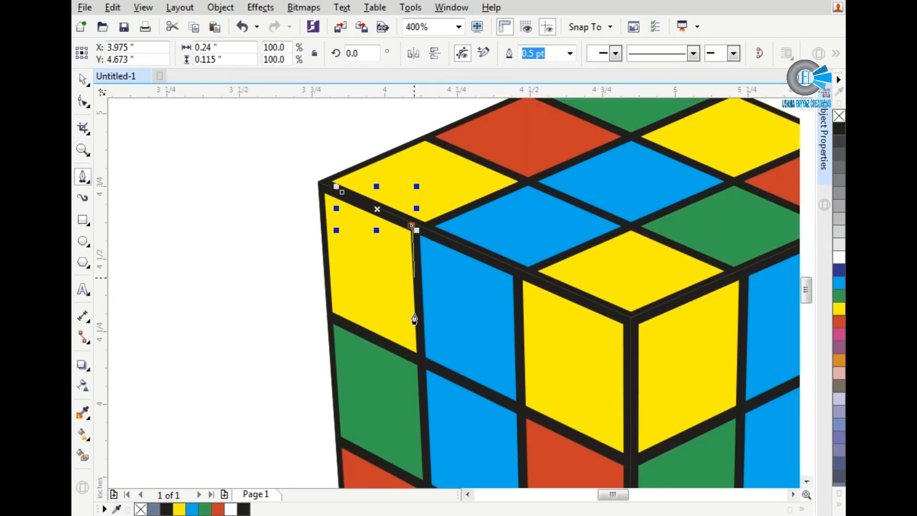
{"action": "scroll", "coordinate": [426, 411], "scroll_direction": "up", "scroll_amount": 2}
{"action": "left_click", "coordinate": [432, 444]}
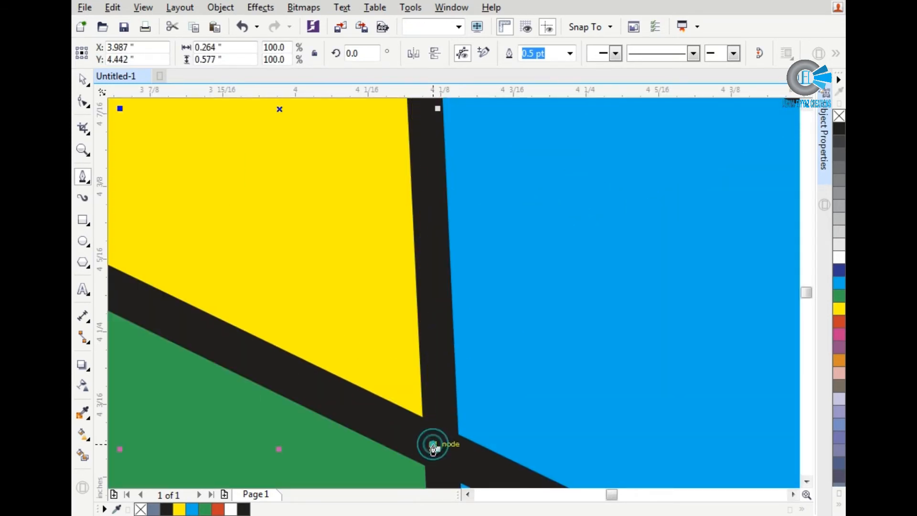
{"action": "scroll", "coordinate": [432, 444], "scroll_direction": "down", "scroll_amount": 2}
{"action": "scroll", "coordinate": [432, 320], "scroll_direction": "up", "scroll_amount": 2}
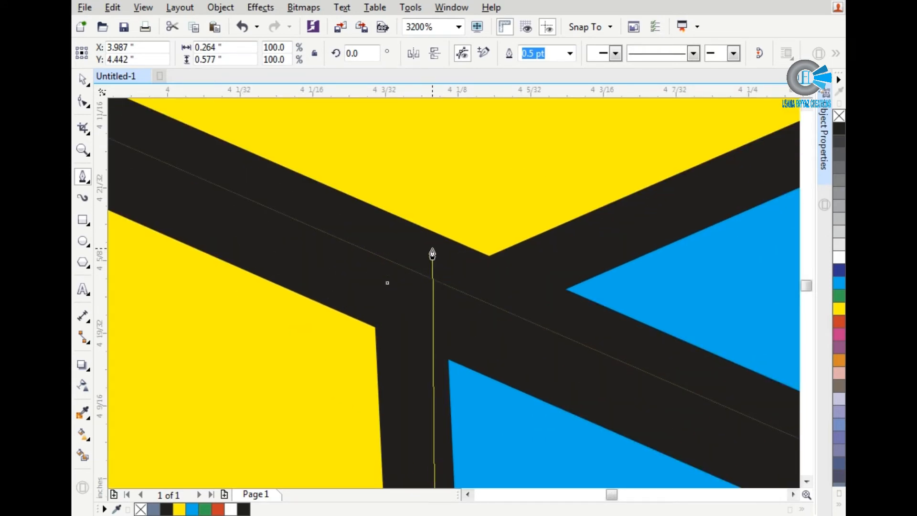
{"action": "scroll", "coordinate": [432, 253], "scroll_direction": "down", "scroll_amount": 3}
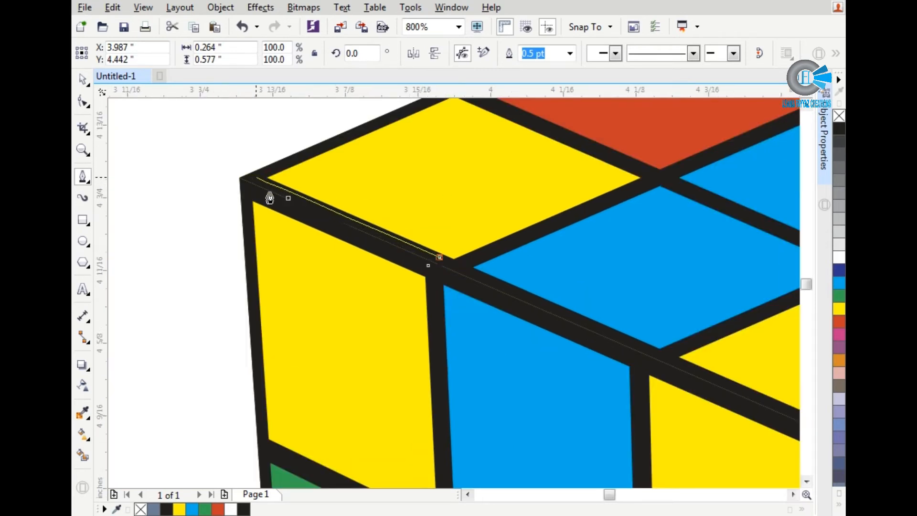
{"action": "scroll", "coordinate": [428, 258], "scroll_direction": "up", "scroll_amount": 3}
{"action": "double_click", "coordinate": [374, 253]}
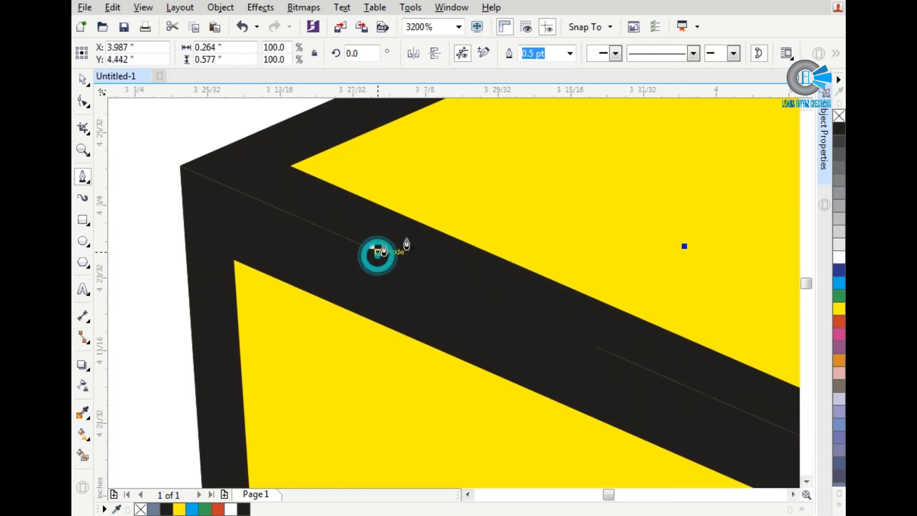
Step: Fill the bent highlight shape with white and remove its outline
{"action": "key", "text": "space"}
{"action": "left_click", "coordinate": [839, 260]}
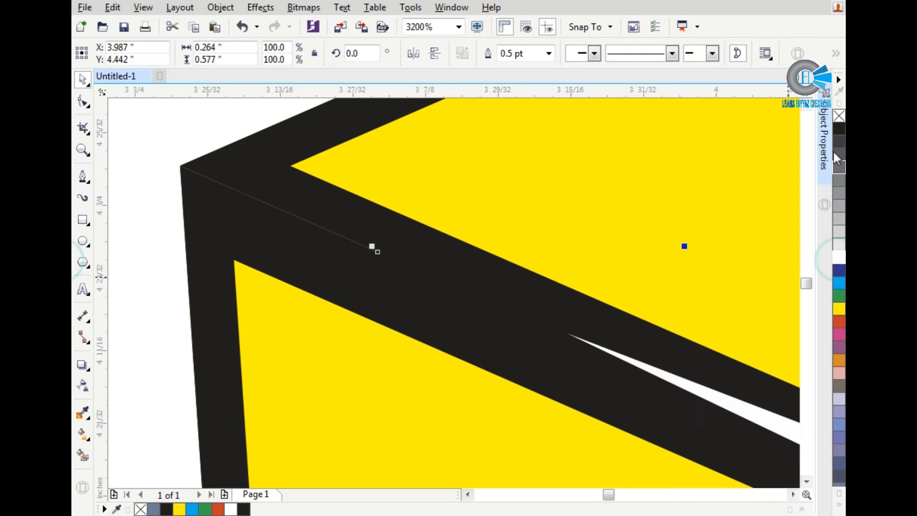
{"action": "right_click", "coordinate": [839, 116]}
{"action": "scroll", "coordinate": [367, 215], "scroll_direction": "down", "scroll_amount": 3}
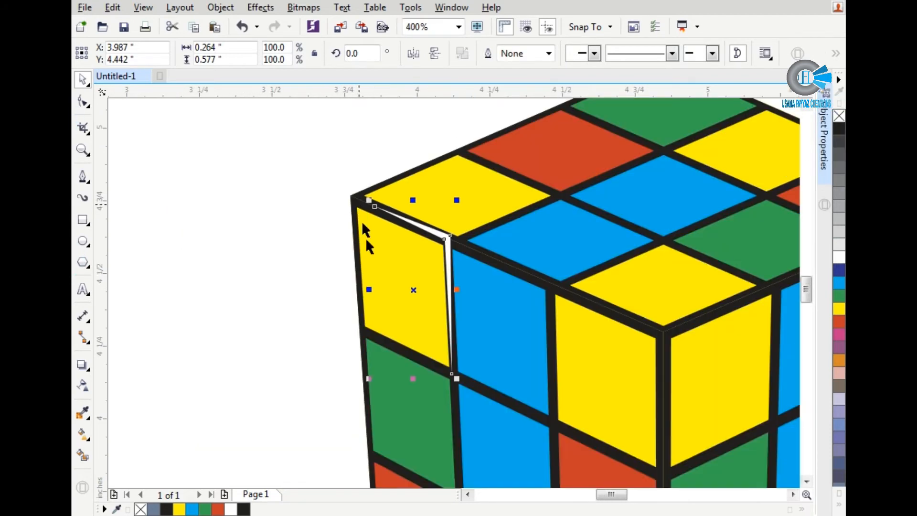
Step: Move the white highlight slightly down so its corner sits inside the left face's black lines
{"action": "scroll", "coordinate": [444, 249], "scroll_direction": "up", "scroll_amount": 4}
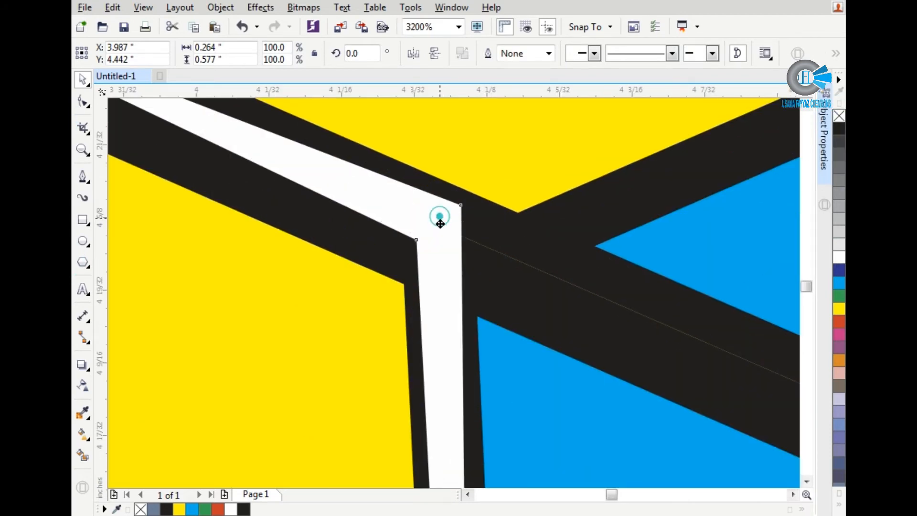
{"action": "left_click_drag", "start_coordinate": [440, 216], "coordinate": [437, 237]}
{"action": "scroll", "coordinate": [444, 236], "scroll_direction": "down", "scroll_amount": 1}
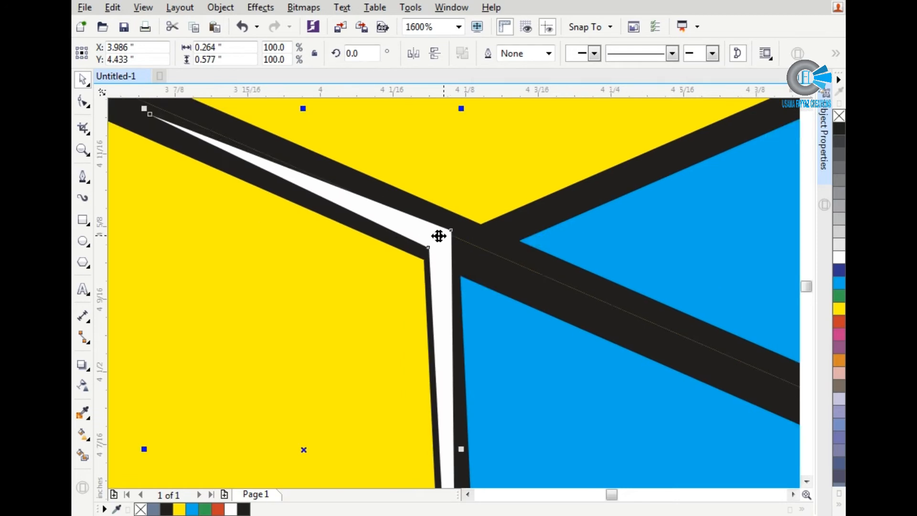
{"action": "scroll", "coordinate": [351, 235], "scroll_direction": "down", "scroll_amount": 1}
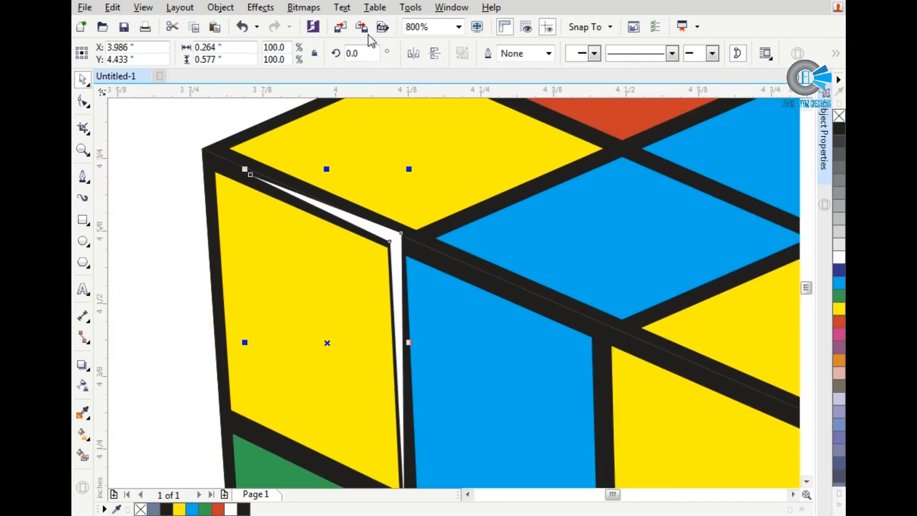
Step: Convert the white highlight shape to a bitmap with the default settings
{"action": "left_click", "coordinate": [304, 7]}
{"action": "left_click", "coordinate": [348, 24]}
{"action": "key", "text": "Return"}
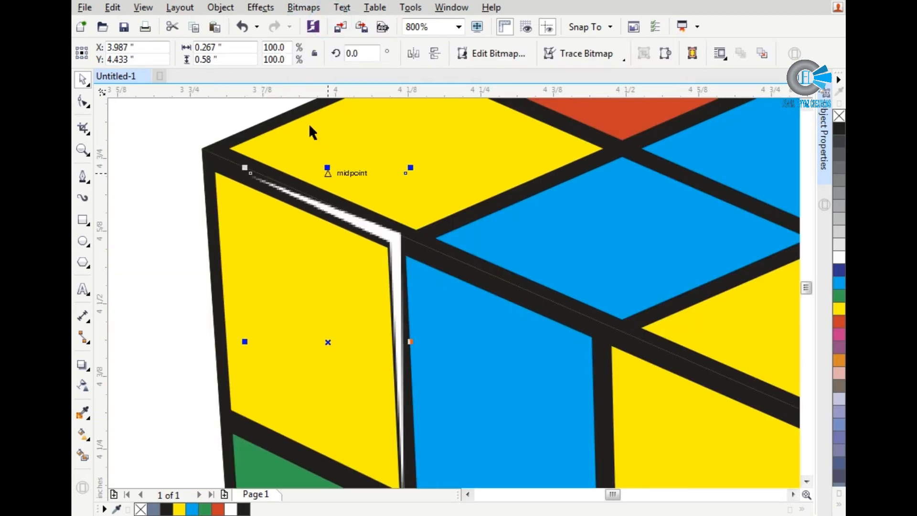
Step: Apply a Gaussian Blur with a radius of 1.8 pixels to the highlight bitmap
{"action": "left_click", "coordinate": [292, 8]}
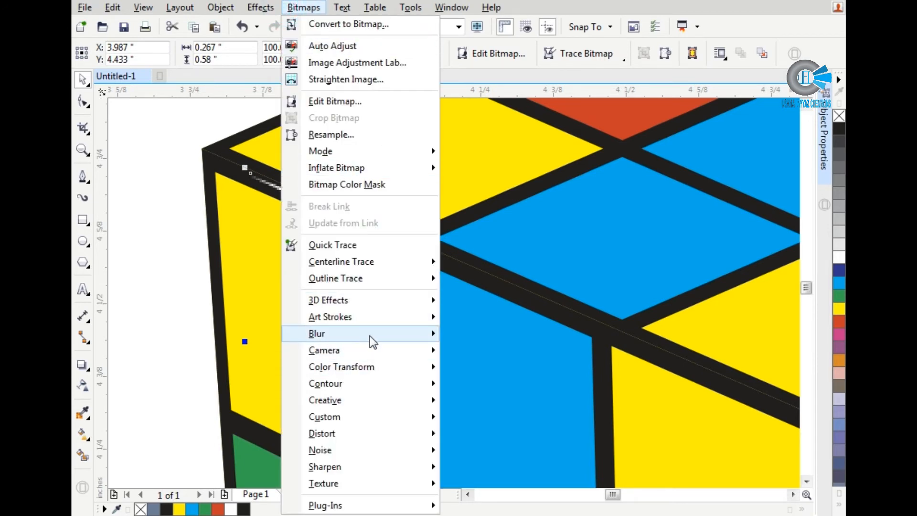
{"action": "mouse_move", "coordinate": [370, 334]}
{"action": "left_click", "coordinate": [497, 351]}
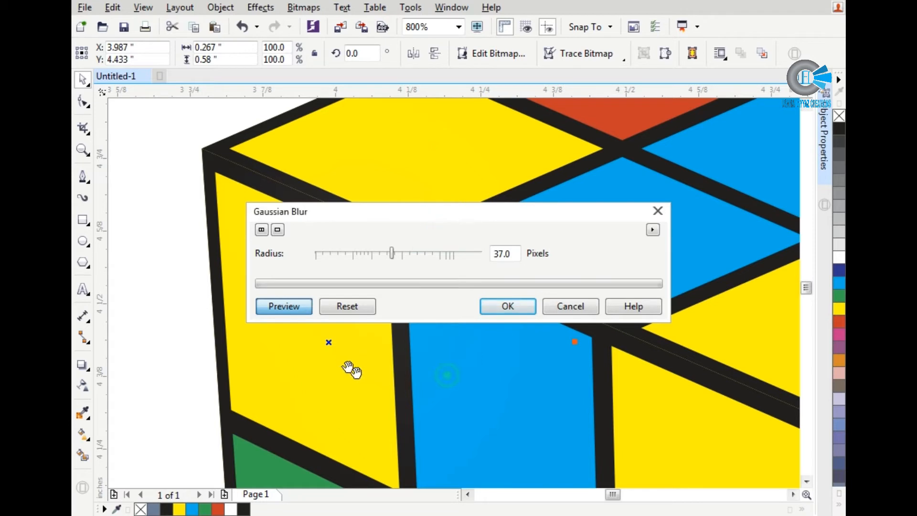
{"action": "left_click_drag", "start_coordinate": [381, 216], "coordinate": [537, 358]}
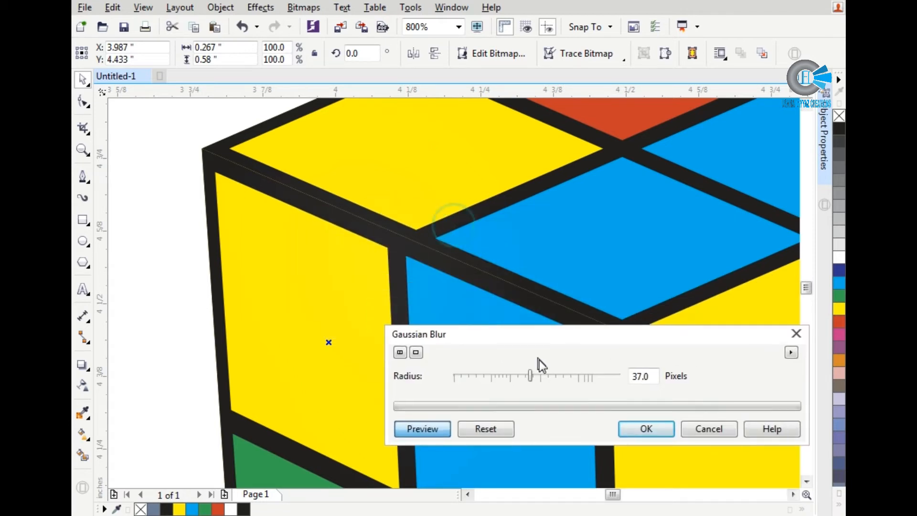
{"action": "left_click", "coordinate": [504, 396]}
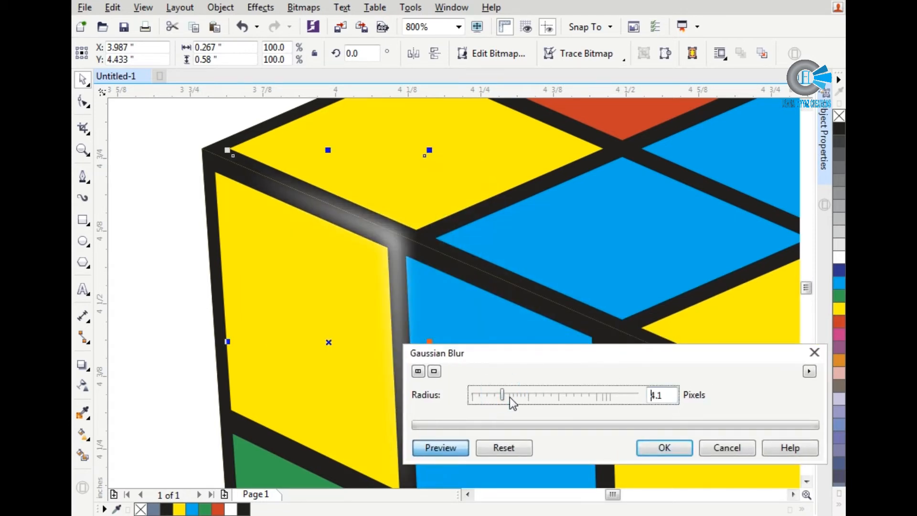
{"action": "left_click", "coordinate": [481, 396]}
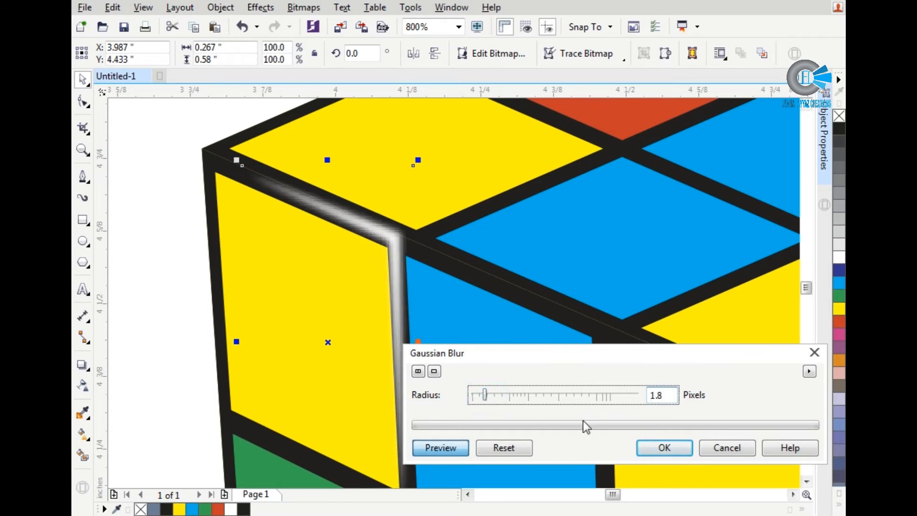
{"action": "left_click", "coordinate": [640, 450]}
Step: Place a copy of the blurred highlight around the left face's top-row blue tile and nudge it onto the black lines
{"action": "scroll", "coordinate": [407, 280], "scroll_direction": "down", "scroll_amount": 1}
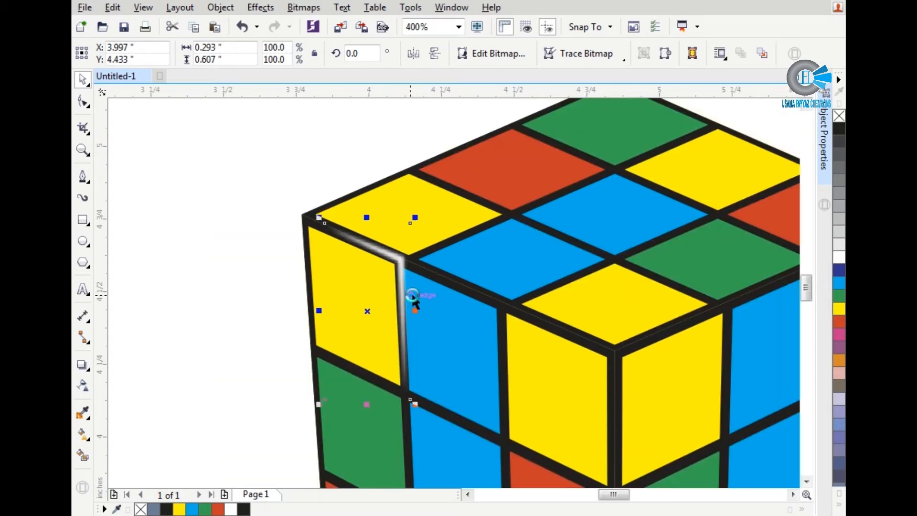
{"action": "scroll", "coordinate": [405, 270], "scroll_direction": "up", "scroll_amount": 3}
{"action": "scroll", "coordinate": [373, 267], "scroll_direction": "up", "scroll_amount": 1}
{"action": "scroll", "coordinate": [315, 242], "scroll_direction": "down", "scroll_amount": 2}
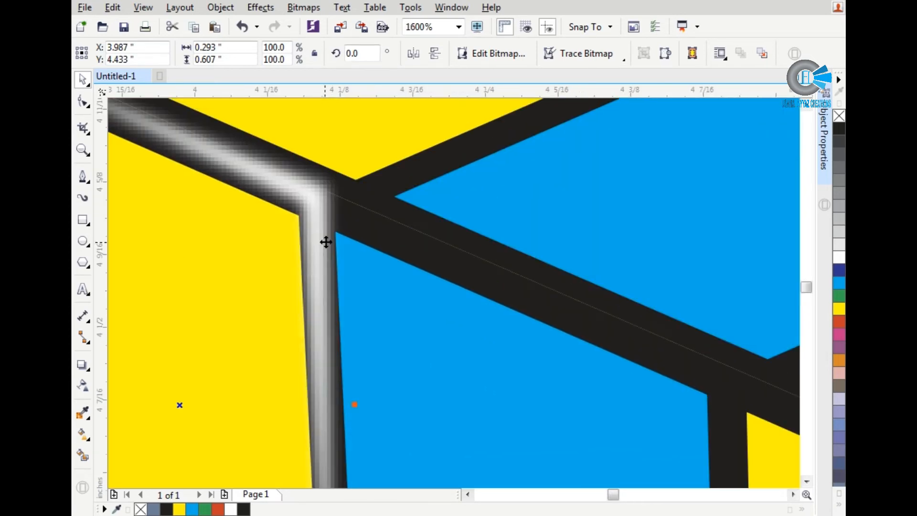
{"action": "scroll", "coordinate": [352, 228], "scroll_direction": "down", "scroll_amount": 2}
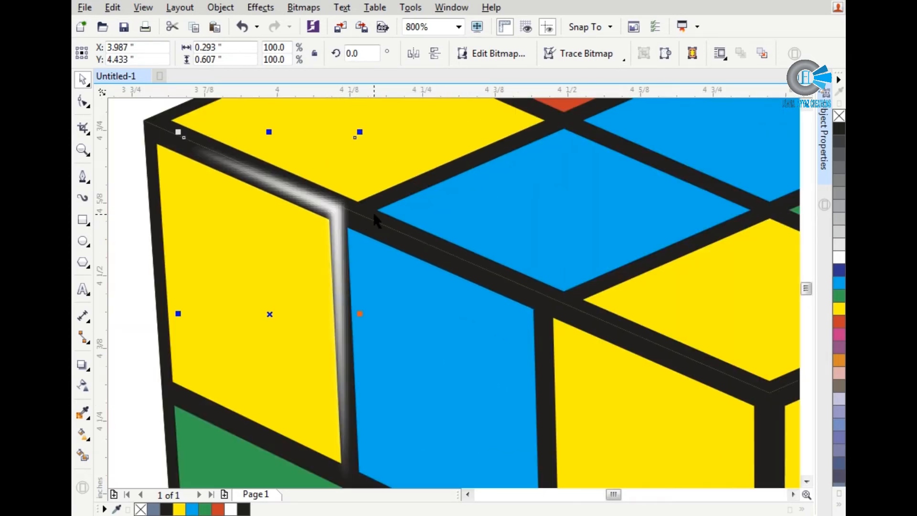
{"action": "left_click_drag", "start_coordinate": [349, 223], "coordinate": [458, 272]}
{"action": "left_click", "coordinate": [491, 297]}
{"action": "scroll", "coordinate": [454, 276], "scroll_direction": "up", "scroll_amount": 3}
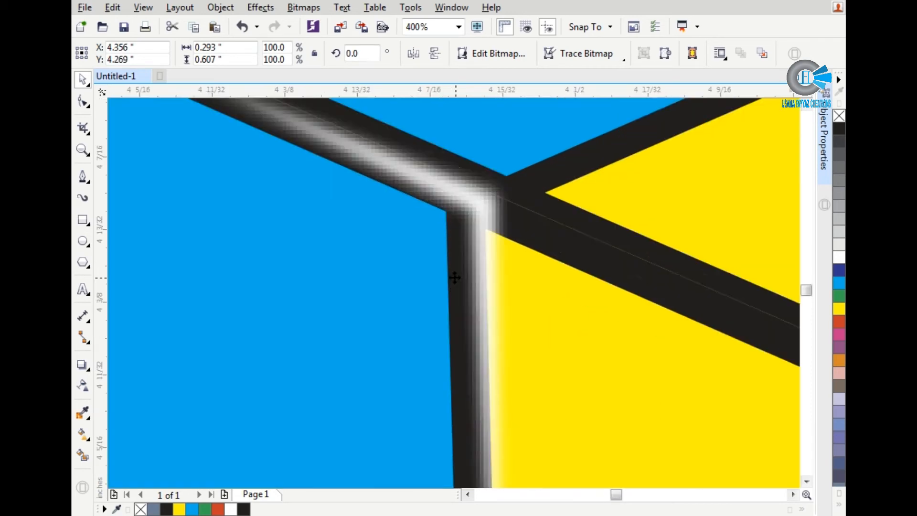
{"action": "key", "text": "Up"}
{"action": "scroll", "coordinate": [454, 275], "scroll_direction": "down", "scroll_amount": 3}
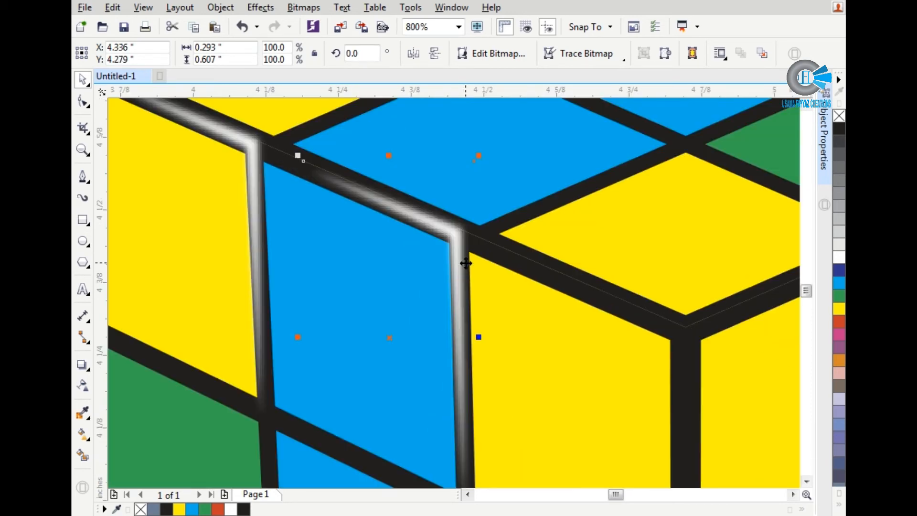
Step: Place another highlight copy at the cube's front corner, over the left face's last top-row yellow tile, and nudge it onto the black lines
{"action": "scroll", "coordinate": [462, 257], "scroll_direction": "up", "scroll_amount": 1}
{"action": "left_click_drag", "start_coordinate": [451, 251], "coordinate": [689, 382]}
{"action": "left_click", "coordinate": [694, 388]}
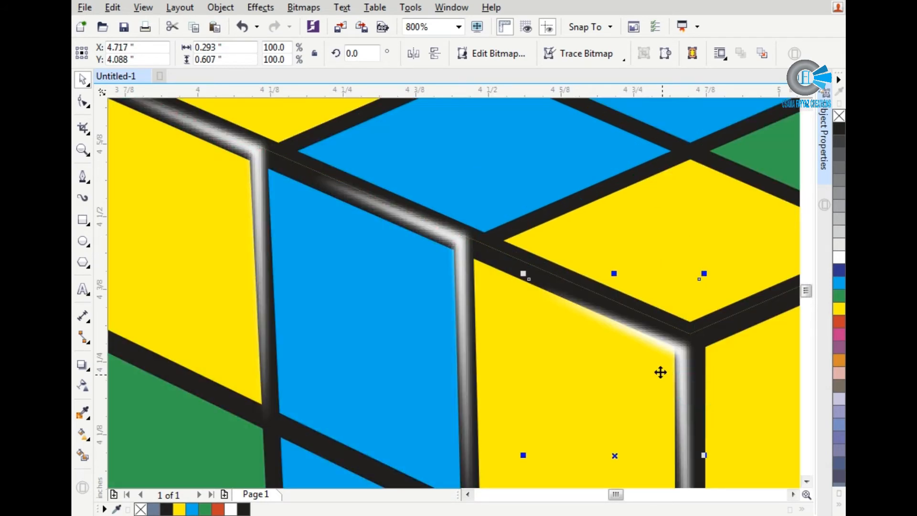
{"action": "key", "text": "Up"}
{"action": "key", "text": "Up"}
{"action": "key", "text": "Right"}
{"action": "key", "text": "Left"}
{"action": "key", "text": "Down"}
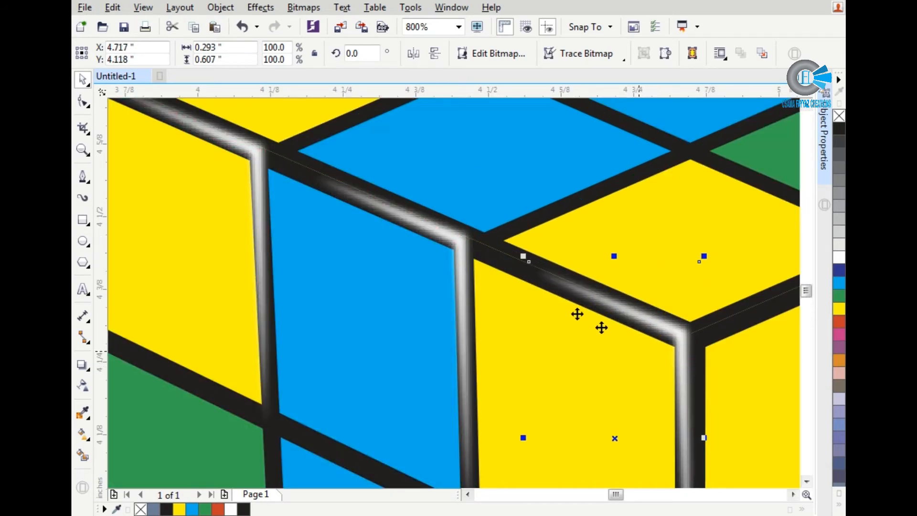
Step: Mirror a copy of the front-corner highlight horizontally and align it with the black lines around the right face's first yellow tile
{"action": "scroll", "coordinate": [452, 283], "scroll_direction": "down", "scroll_amount": 2}
{"action": "scroll", "coordinate": [472, 311], "scroll_direction": "up", "scroll_amount": 1}
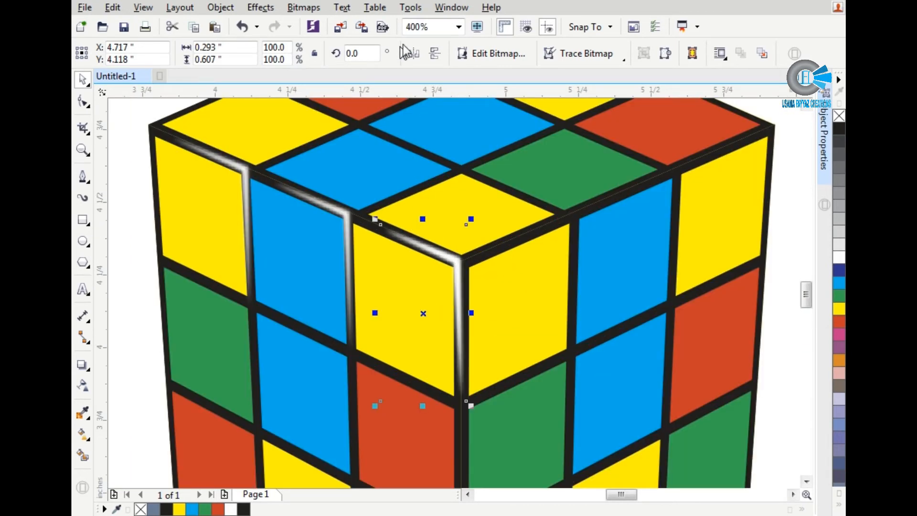
{"action": "left_click", "coordinate": [414, 54]}
{"action": "scroll", "coordinate": [455, 239], "scroll_direction": "up", "scroll_amount": 1}
{"action": "left_click_drag", "start_coordinate": [359, 265], "coordinate": [481, 269]}
{"action": "key", "text": "Right"}
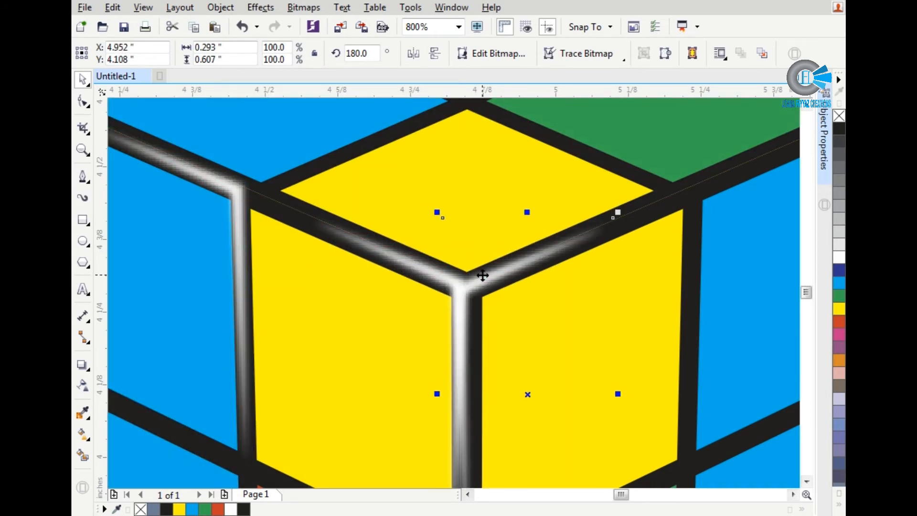
{"action": "key", "text": "Right"}
{"action": "scroll", "coordinate": [481, 276], "scroll_direction": "down", "scroll_amount": 1}
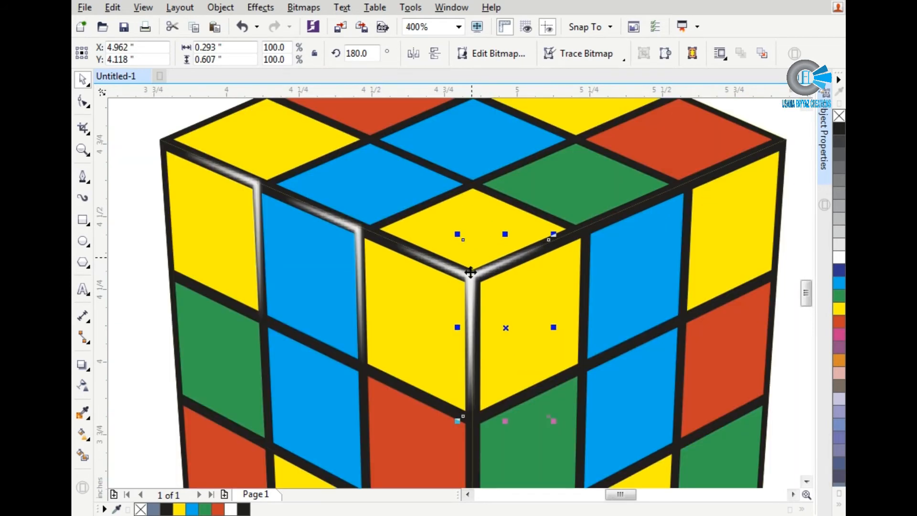
{"action": "scroll", "coordinate": [400, 252], "scroll_direction": "down", "scroll_amount": 1}
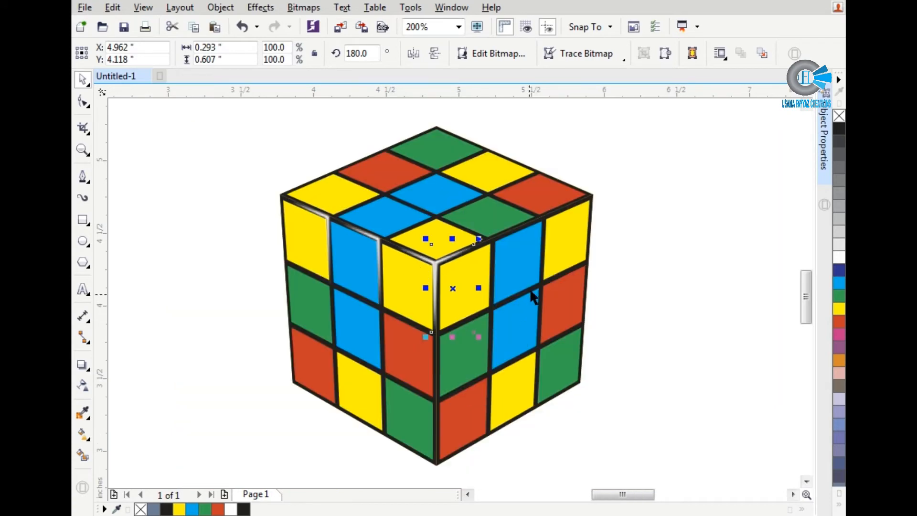
Step: Copy the mirrored highlight to the right face's top-row blue tile and nudge it onto the black lines above and beside it
{"action": "scroll", "coordinate": [493, 246], "scroll_direction": "up", "scroll_amount": 1}
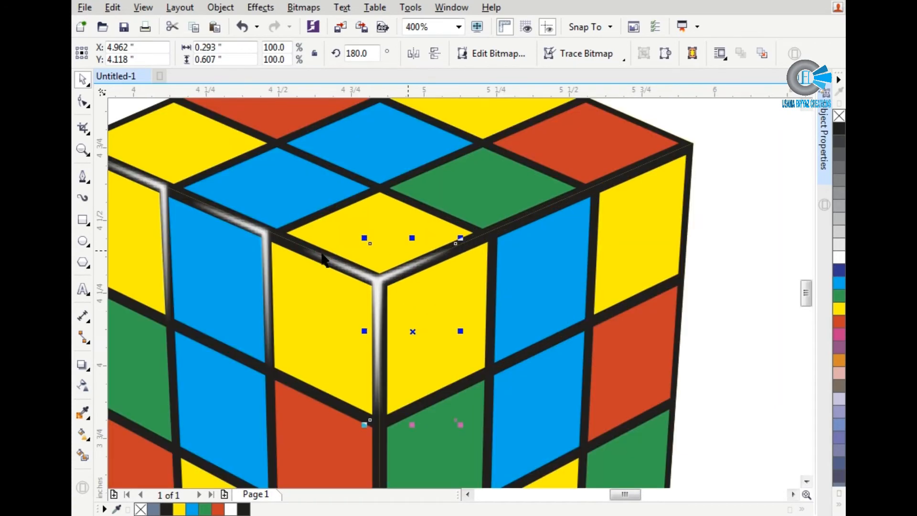
{"action": "left_click", "coordinate": [263, 231]}
{"action": "left_click_drag", "start_coordinate": [420, 266], "coordinate": [535, 254]}
{"action": "left_click", "coordinate": [550, 266]}
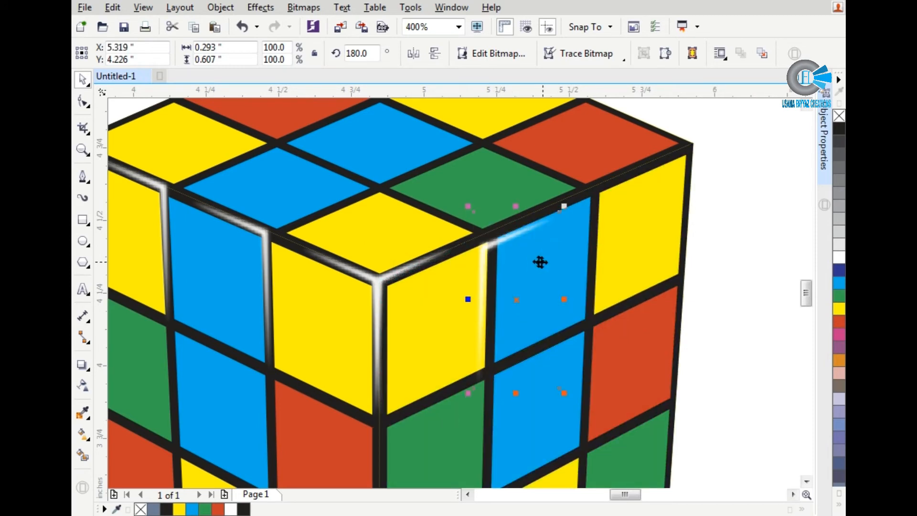
{"action": "scroll", "coordinate": [523, 258], "scroll_direction": "up", "scroll_amount": 2}
{"action": "key", "text": "Right"}
{"action": "key", "text": "Right"}
{"action": "key", "text": "Right"}
{"action": "key", "text": "Up"}
{"action": "key", "text": "Up"}
{"action": "key", "text": "Up"}
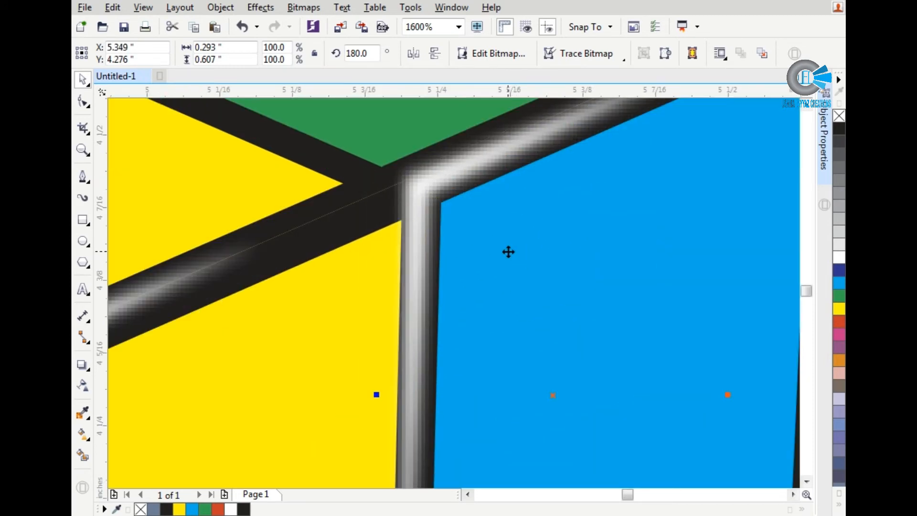
{"action": "key", "text": "Down"}
{"action": "key", "text": "Right"}
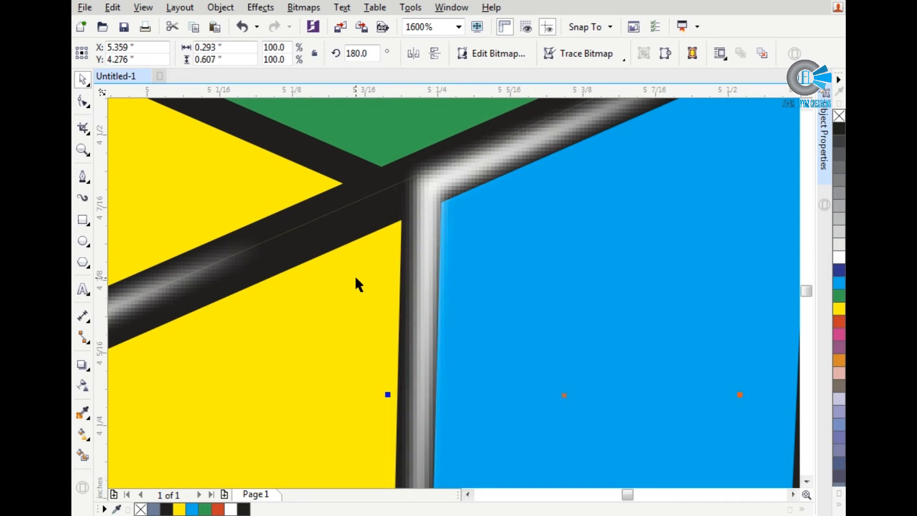
Step: Fine-tune the highlight's position on the black lines above and beside the right face's top-row blue tile
{"action": "key", "text": "Up"}
{"action": "key", "text": "Left"}
{"action": "left_click_drag", "start_coordinate": [425, 247], "coordinate": [431, 248]}
{"action": "scroll", "coordinate": [341, 280], "scroll_direction": "down", "scroll_amount": 1}
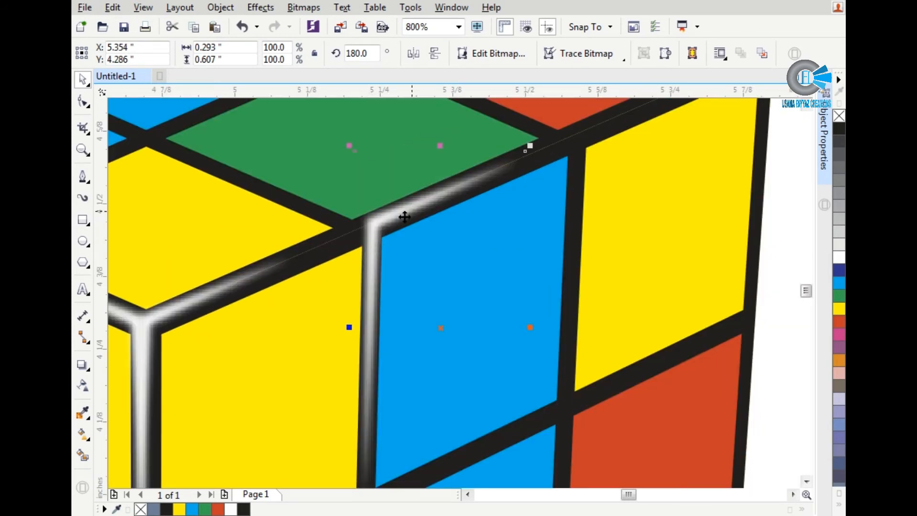
Step: Copy the blue tile's highlight to the right face's last top-row yellow tile and nudge it onto the black lines
{"action": "left_click_drag", "start_coordinate": [402, 220], "coordinate": [593, 164]}
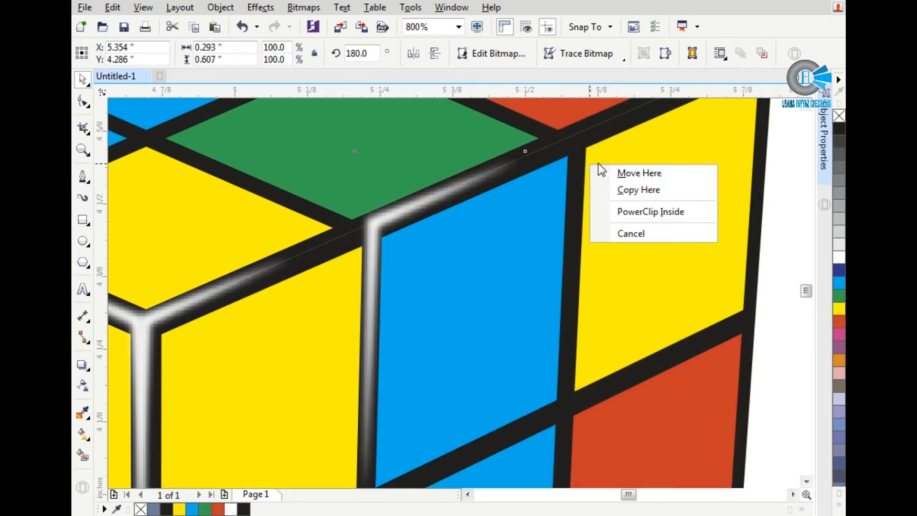
{"action": "left_click", "coordinate": [617, 186]}
{"action": "scroll", "coordinate": [608, 148], "scroll_direction": "up", "scroll_amount": 1}
{"action": "key", "text": "Up"}
{"action": "key", "text": "Up"}
{"action": "key", "text": "Up"}
{"action": "key", "text": "Up"}
{"action": "key", "text": "Up"}
{"action": "key", "text": "Right"}
{"action": "key", "text": "Right"}
{"action": "key", "text": "Right"}
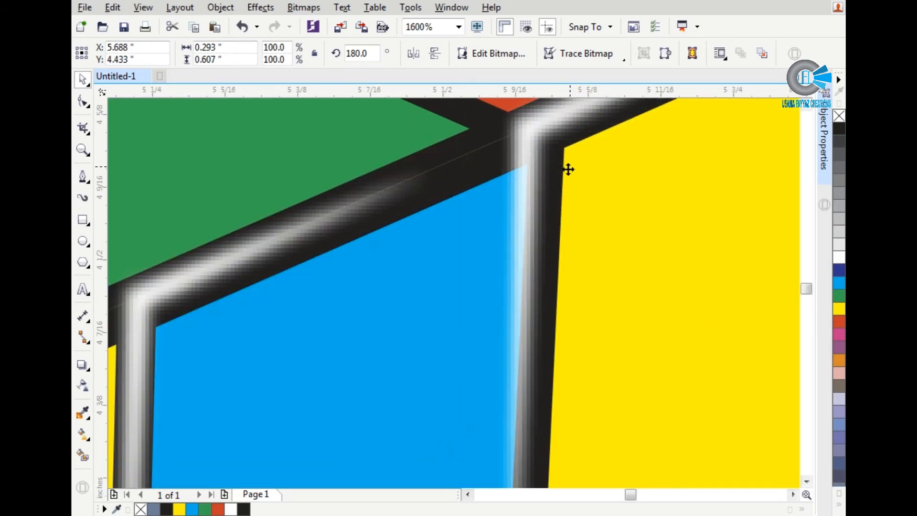
{"action": "key", "text": "Up"}
{"action": "scroll", "coordinate": [524, 230], "scroll_direction": "down", "scroll_amount": 2}
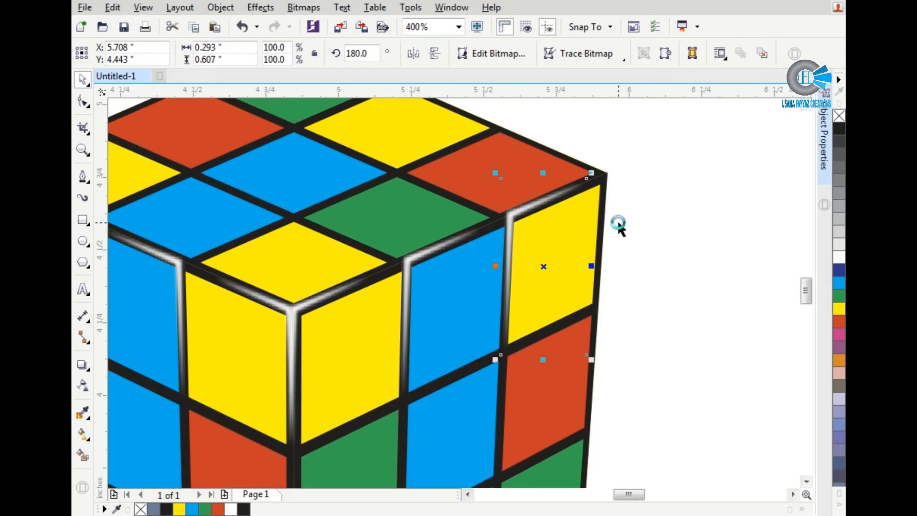
{"action": "left_click", "coordinate": [625, 220]}
{"action": "scroll", "coordinate": [624, 236], "scroll_direction": "down", "scroll_amount": 2}
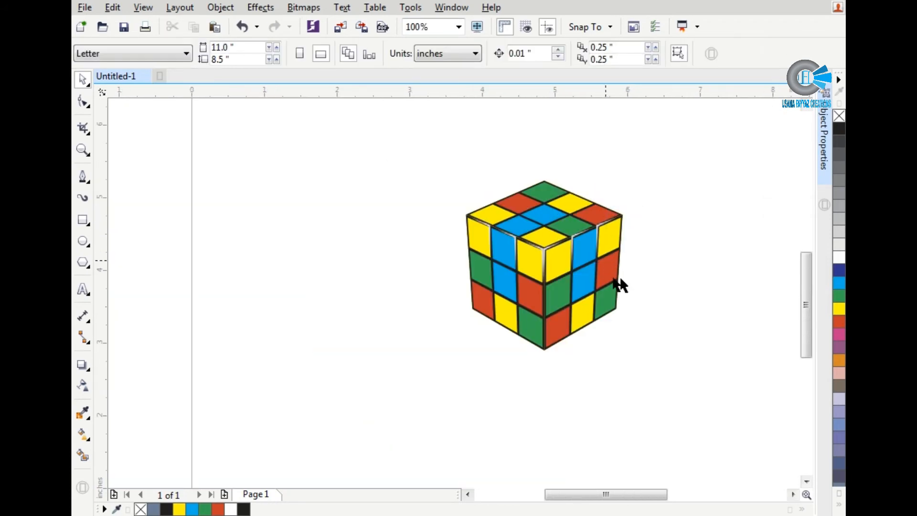
Step: Select the blurred highlights around the top-row tiles of the left and right faces together
{"action": "scroll", "coordinate": [616, 280], "scroll_direction": "up", "scroll_amount": 1}
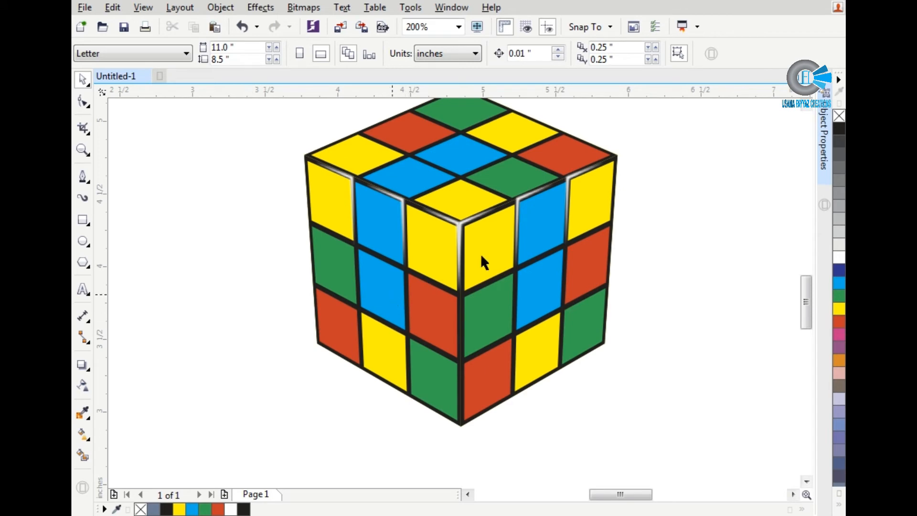
{"action": "scroll", "coordinate": [505, 243], "scroll_direction": "up", "scroll_amount": 1}
{"action": "left_click", "coordinate": [440, 209]}
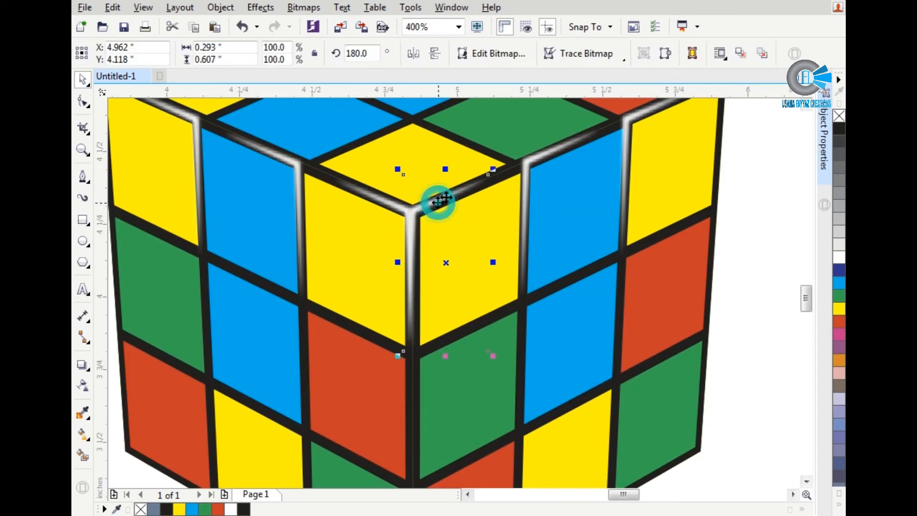
{"action": "left_click", "coordinate": [534, 164]}
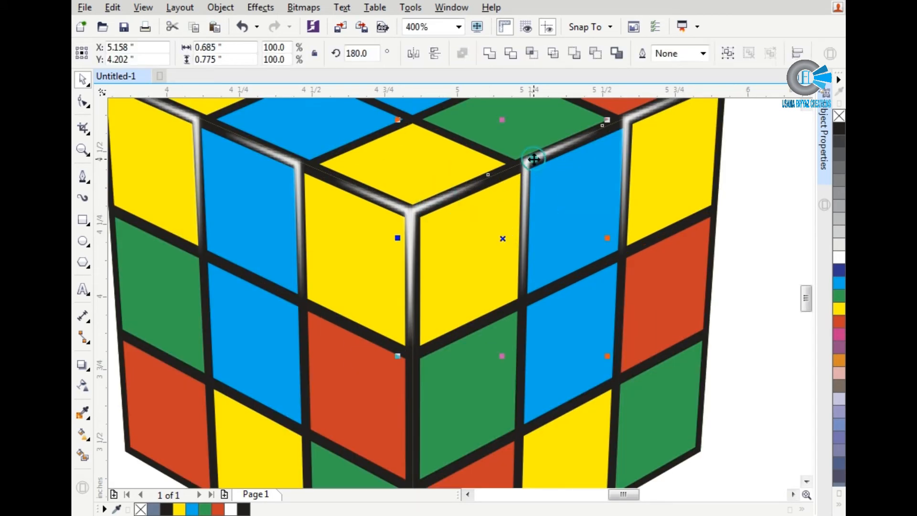
{"action": "left_click", "coordinate": [631, 115], "text": "shift"}
{"action": "left_click", "coordinate": [219, 135], "text": "shift"}
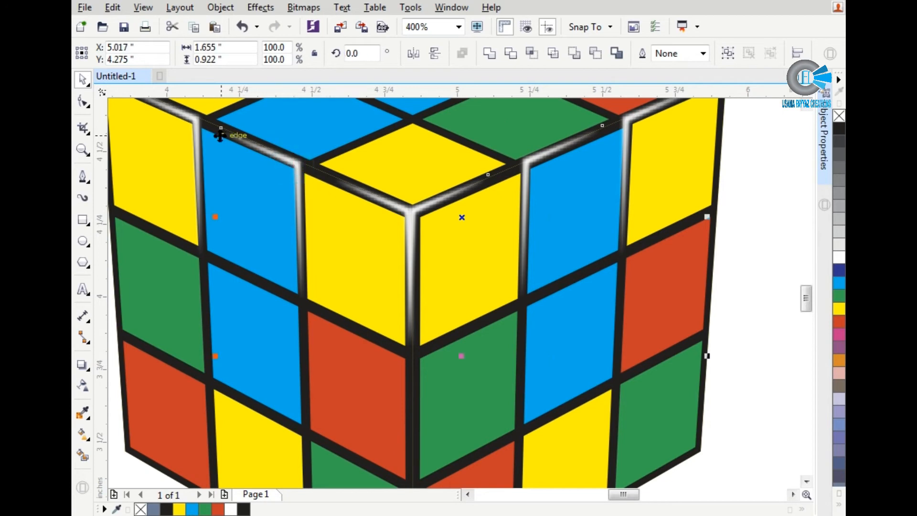
{"action": "left_click", "coordinate": [195, 124], "text": "shift"}
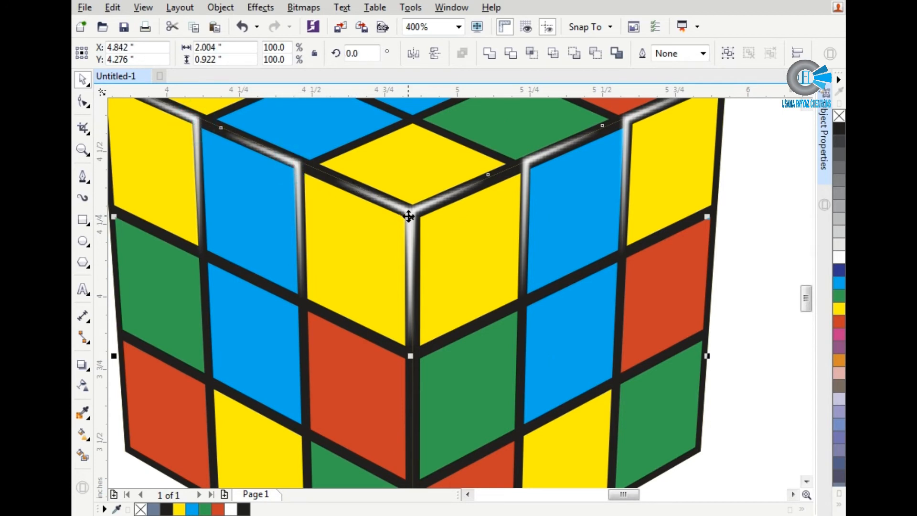
{"action": "left_click_drag", "start_coordinate": [406, 227], "coordinate": [407, 356]}
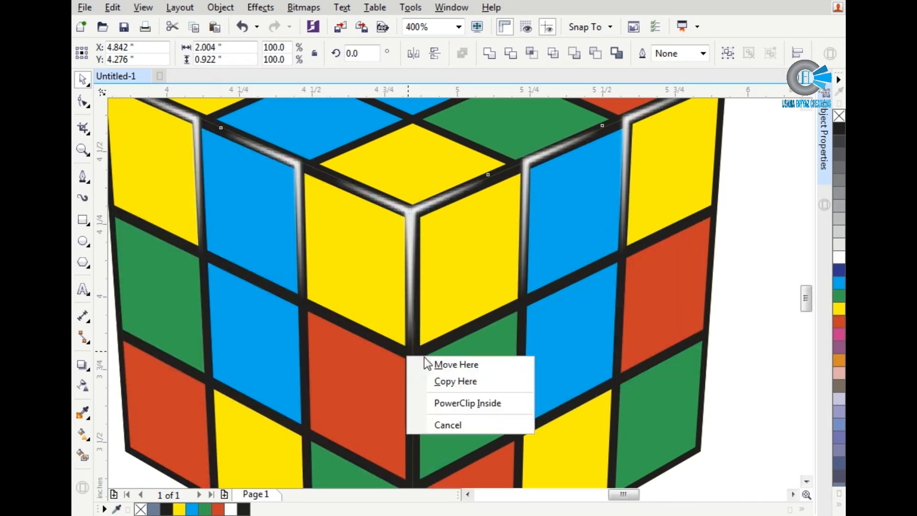
{"action": "left_click", "coordinate": [444, 382]}
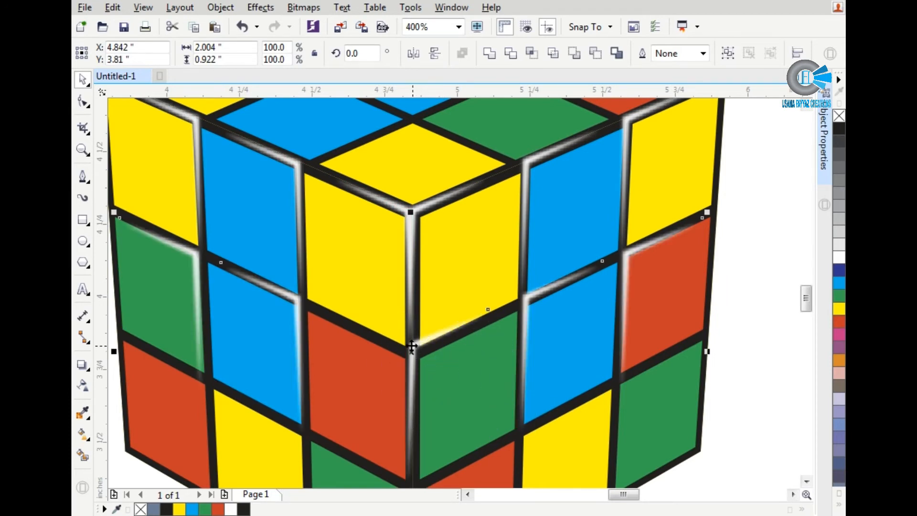
{"action": "key", "text": "ctrl+z"}
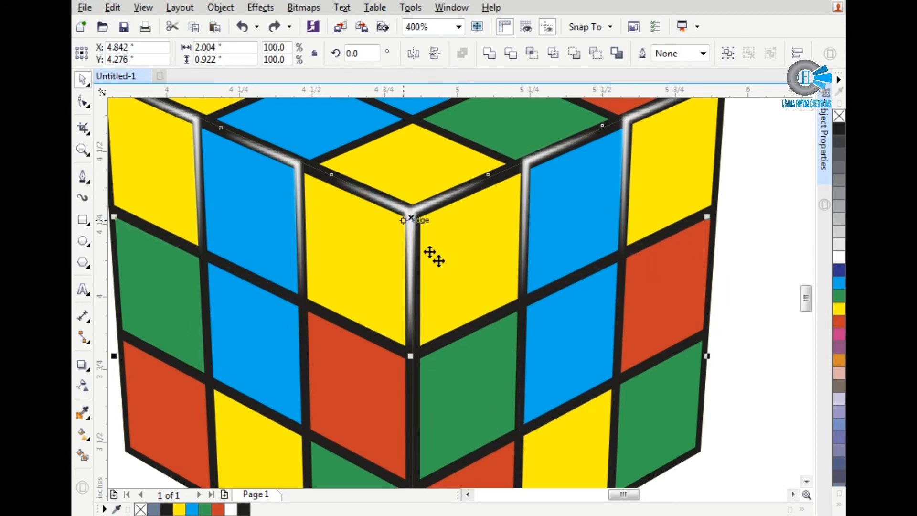
Step: Duplicate the full set of top-row highlights, move the copy straight down to the middle row and nudge it onto the black lines
{"action": "key", "text": "KP_Add"}
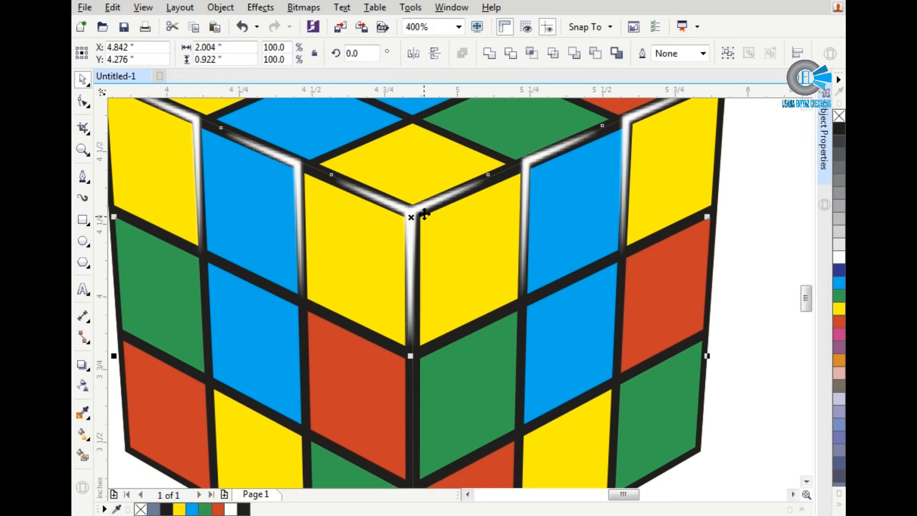
{"action": "left_click_drag", "start_coordinate": [425, 214], "coordinate": [425, 345]}
{"action": "scroll", "coordinate": [400, 382], "scroll_direction": "up", "scroll_amount": 3}
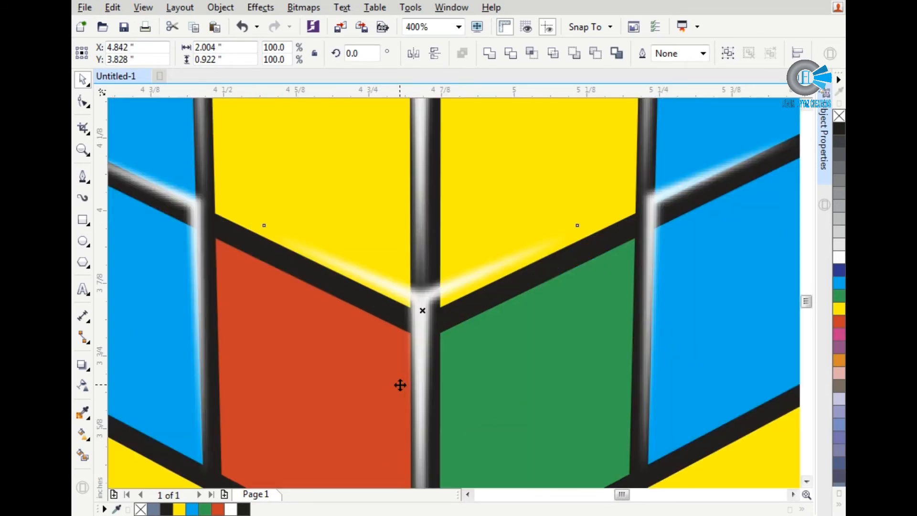
{"action": "key", "text": "Down"}
{"action": "key", "text": "Down"}
{"action": "key", "text": "Down"}
{"action": "key", "text": "Down"}
{"action": "scroll", "coordinate": [405, 300], "scroll_direction": "down", "scroll_amount": 2}
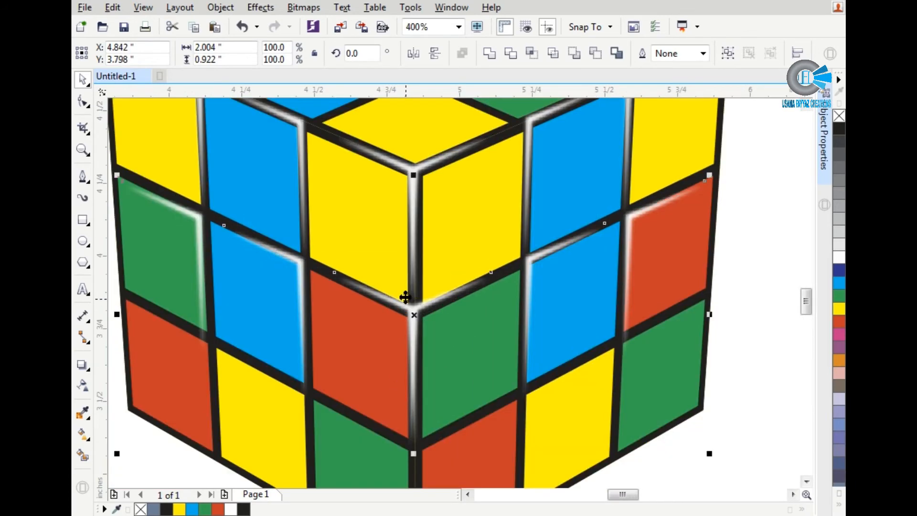
{"action": "key", "text": "Up"}
{"action": "key", "text": "Down"}
Step: Place another copy of the highlight set straight down over the bottom row of tiles and deselect it
{"action": "left_click_drag", "start_coordinate": [420, 284], "coordinate": [420, 442]}
{"action": "scroll", "coordinate": [419, 442], "scroll_direction": "up", "scroll_amount": 1}
{"action": "scroll", "coordinate": [420, 368], "scroll_direction": "down", "scroll_amount": 1}
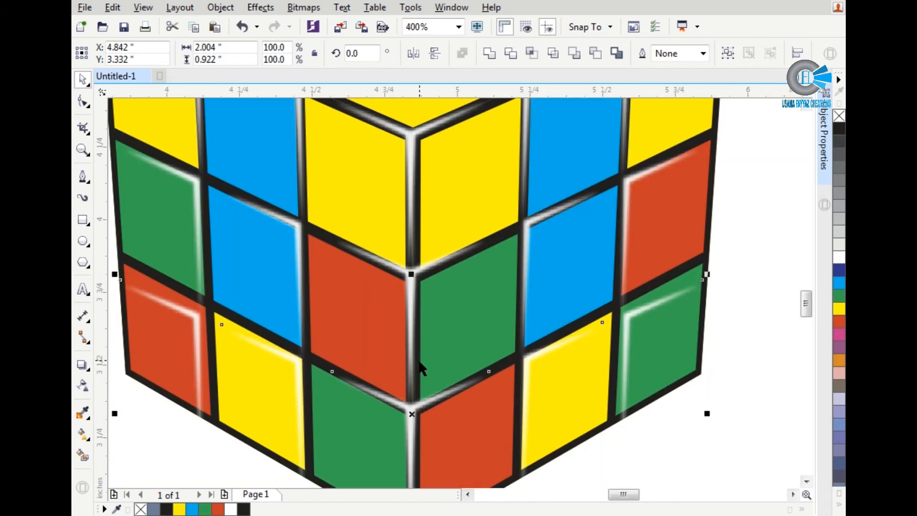
{"action": "left_click", "coordinate": [714, 447]}
Step: Nudge the highlight of the right face's bottom-row green tile onto the black lines and skew it vertically to follow their slope
{"action": "scroll", "coordinate": [659, 316], "scroll_direction": "up", "scroll_amount": 1}
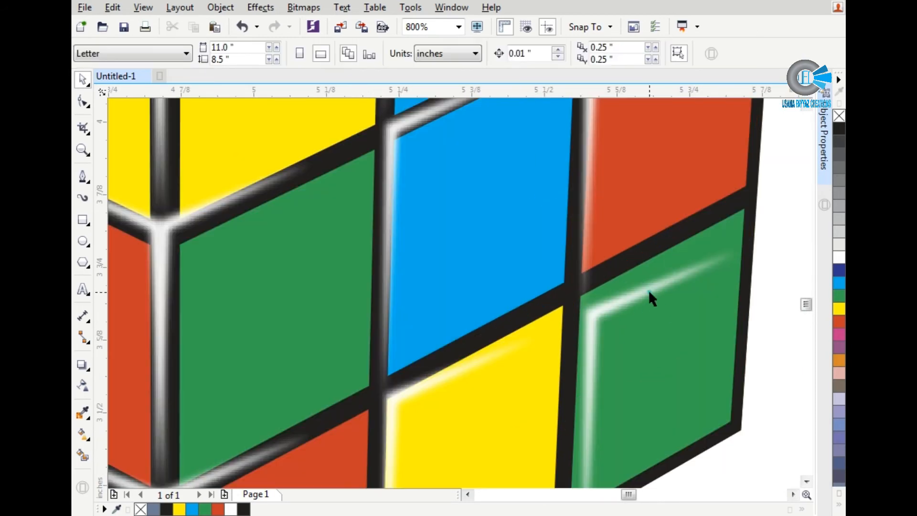
{"action": "left_click", "coordinate": [648, 288]}
{"action": "key", "text": "Up"}
{"action": "key", "text": "Up"}
{"action": "key", "text": "Up"}
{"action": "key", "text": "Up"}
{"action": "key", "text": "Up"}
{"action": "key", "text": "Left"}
{"action": "key", "text": "Left"}
{"action": "key", "text": "Left"}
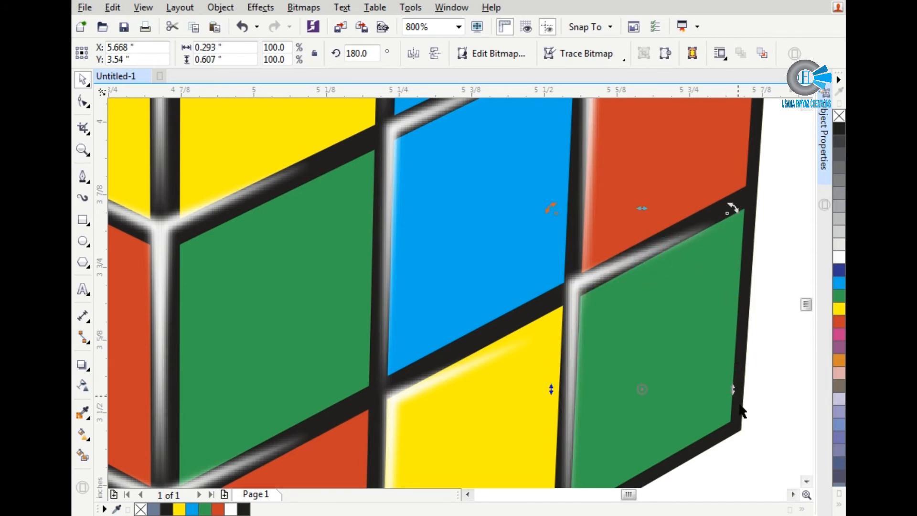
{"action": "left_click_drag", "start_coordinate": [732, 391], "coordinate": [731, 368]}
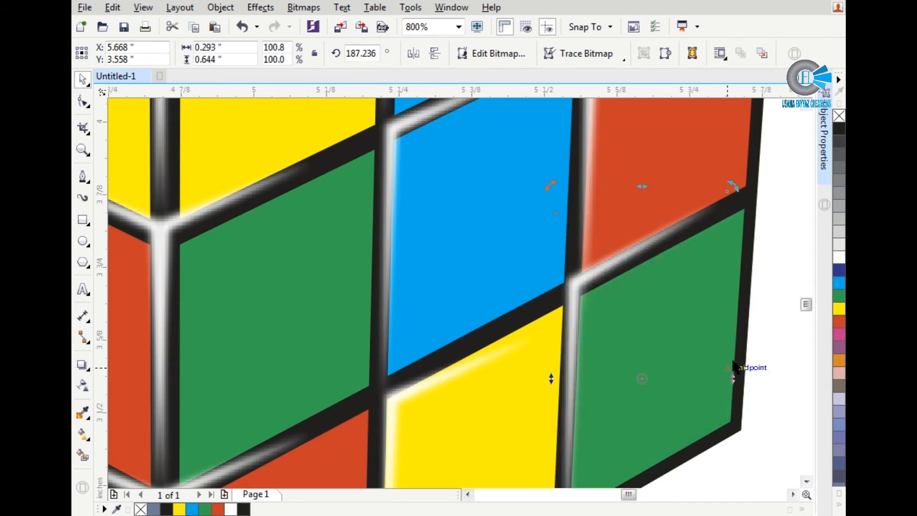
{"action": "key", "text": "Down"}
Step: Nudge the highlight of the right face's bottom-row yellow tile onto the black lines and skew it vertically to match their slope
{"action": "left_click", "coordinate": [416, 383]}
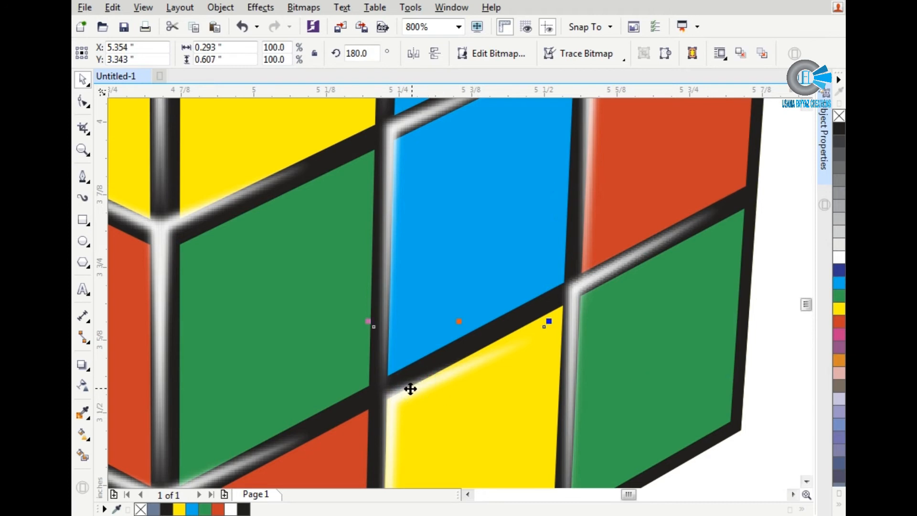
{"action": "key", "text": "Up"}
{"action": "key", "text": "Up"}
{"action": "key", "text": "Left"}
{"action": "key", "text": "Left"}
{"action": "key", "text": "Down"}
{"action": "left_click", "coordinate": [410, 385]}
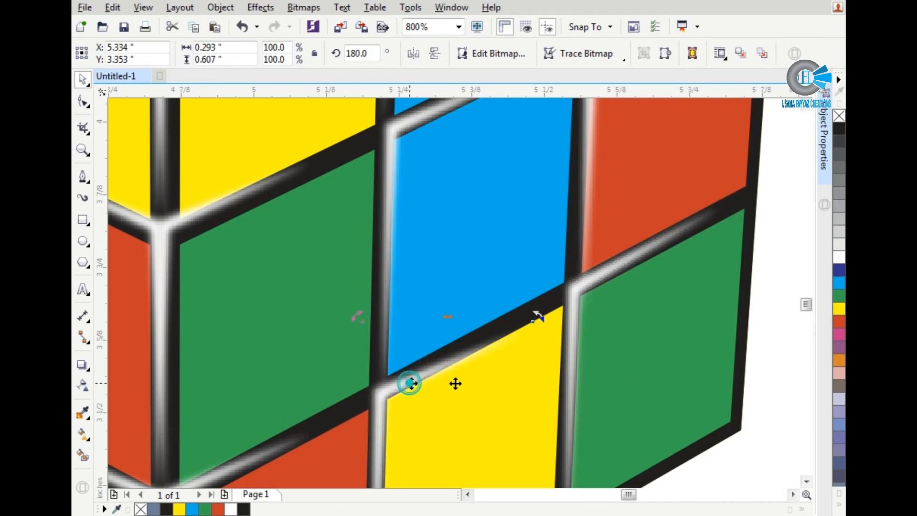
{"action": "scroll", "coordinate": [494, 311], "scroll_direction": "down", "scroll_amount": 1}
{"action": "scroll", "coordinate": [524, 404], "scroll_direction": "up", "scroll_amount": 1}
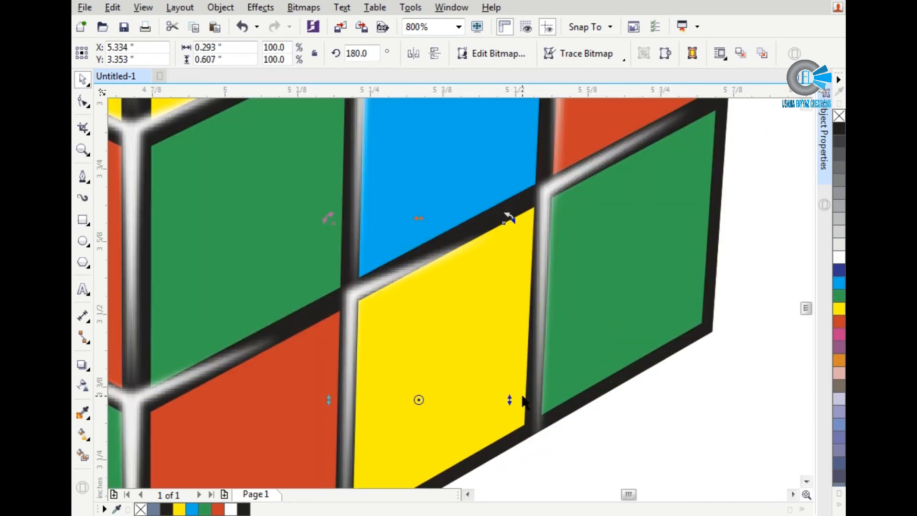
{"action": "left_click_drag", "start_coordinate": [513, 400], "coordinate": [511, 383]}
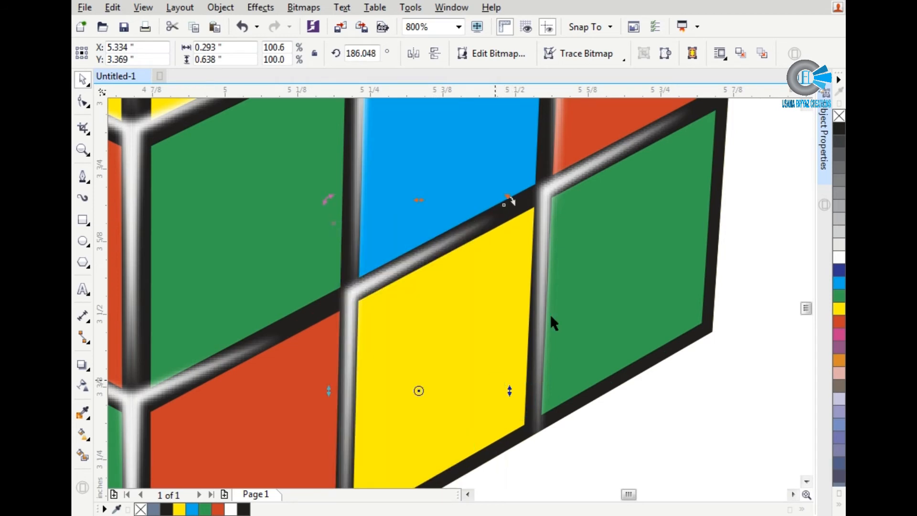
Step: Align the highlight of the right face's bottom-row red tile with the black lines and skew it slightly to match their slope
{"action": "scroll", "coordinate": [551, 317], "scroll_direction": "down", "scroll_amount": 2}
{"action": "scroll", "coordinate": [463, 352], "scroll_direction": "up", "scroll_amount": 2}
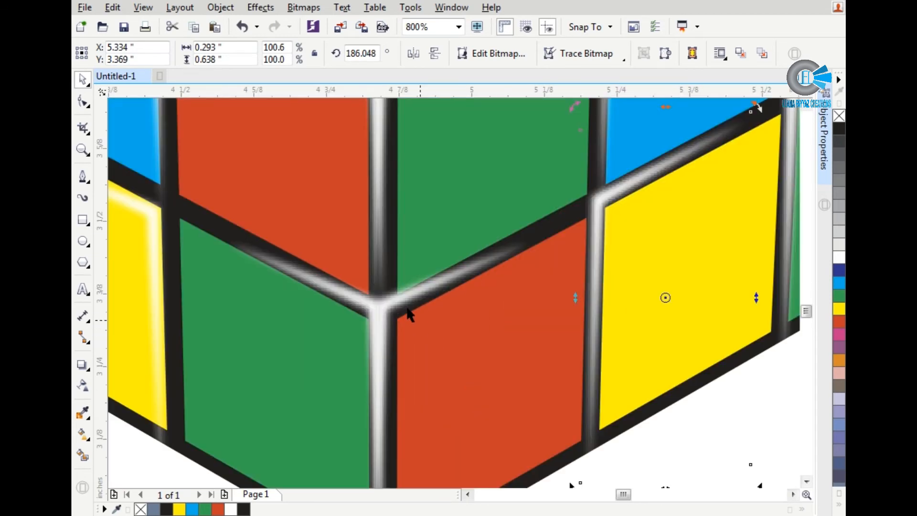
{"action": "left_click", "coordinate": [402, 305]}
{"action": "key", "text": "Right"}
{"action": "key", "text": "Right"}
{"action": "key", "text": "Left"}
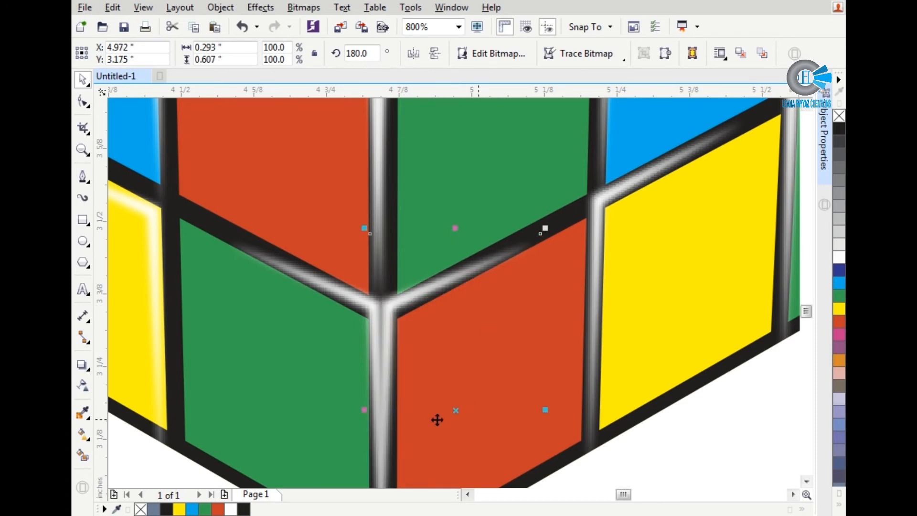
{"action": "left_click", "coordinate": [391, 400]}
{"action": "left_click_drag", "start_coordinate": [547, 408], "coordinate": [546, 395]}
{"action": "key", "text": "Down"}
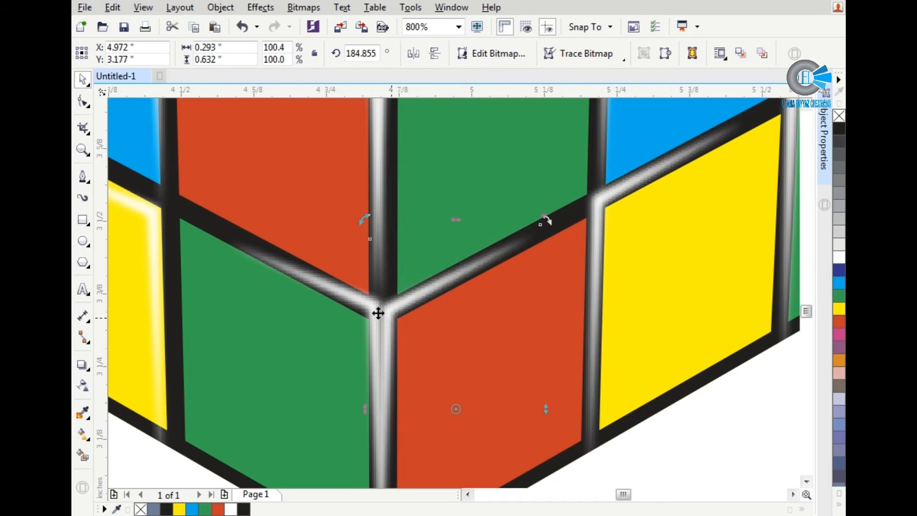
Step: Nudge the highlight of the left face's bottom-row green tile toward the front edge and skew it vertically along the black line
{"action": "left_click", "coordinate": [335, 281]}
{"action": "key", "text": "Down"}
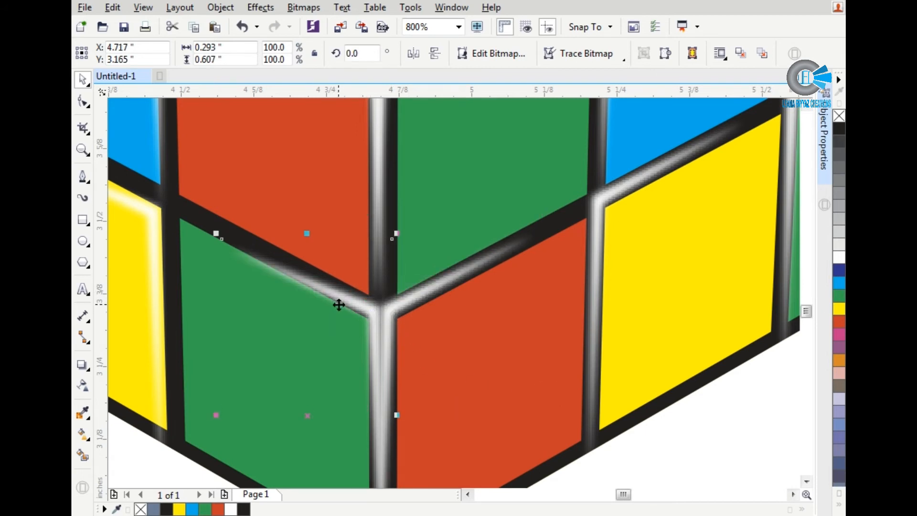
{"action": "key", "text": "Up"}
{"action": "key", "text": "Right"}
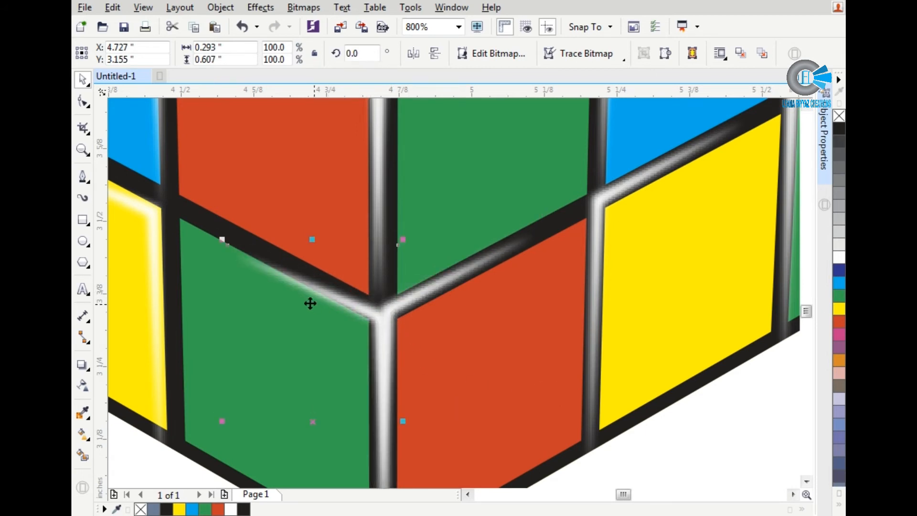
{"action": "left_click", "coordinate": [221, 419]}
{"action": "left_click_drag", "start_coordinate": [221, 420], "coordinate": [221, 400]}
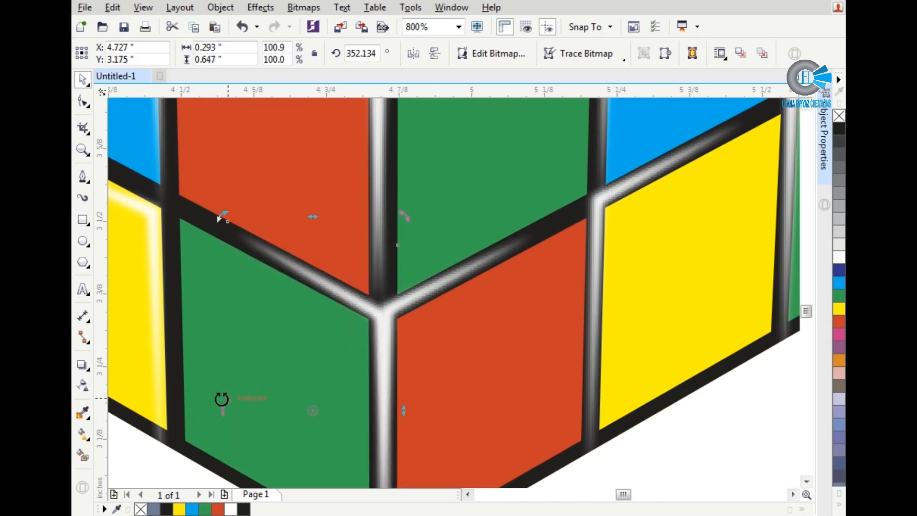
Step: Nudge the highlight of the left face's bottom-row yellow tile onto the black lines and skew it vertically to match their slope
{"action": "scroll", "coordinate": [497, 295], "scroll_direction": "down", "scroll_amount": 2}
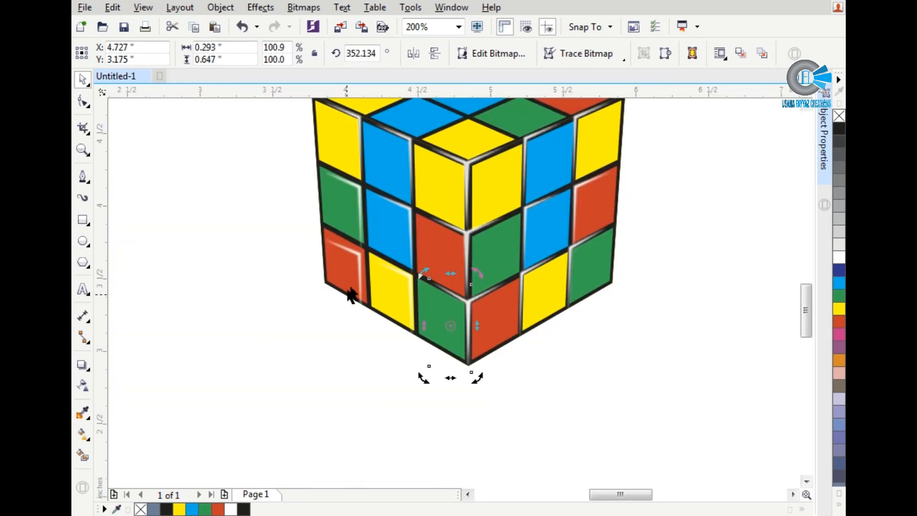
{"action": "scroll", "coordinate": [366, 265], "scroll_direction": "up", "scroll_amount": 1}
{"action": "scroll", "coordinate": [379, 260], "scroll_direction": "up", "scroll_amount": 2}
{"action": "left_click", "coordinate": [525, 296]}
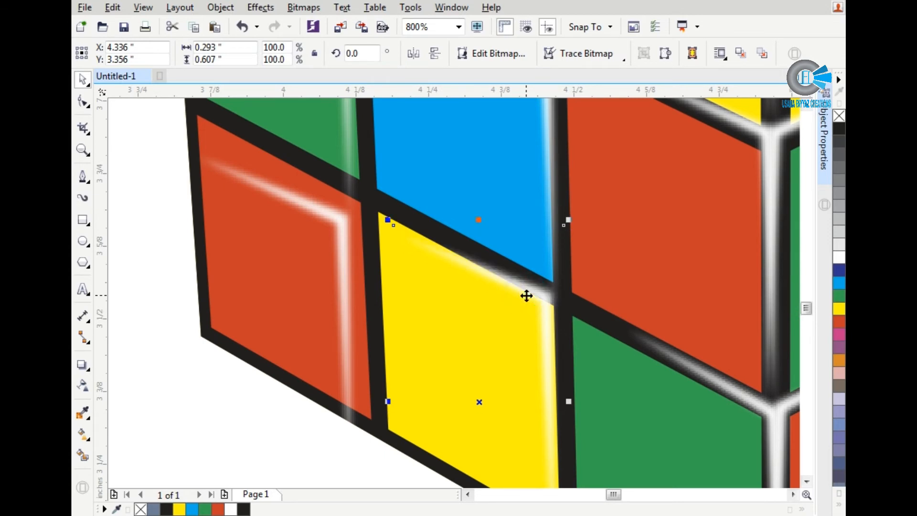
{"action": "key", "text": "Right"}
{"action": "key", "text": "Right"}
{"action": "key", "text": "Right"}
{"action": "key", "text": "Down"}
{"action": "key", "text": "Down"}
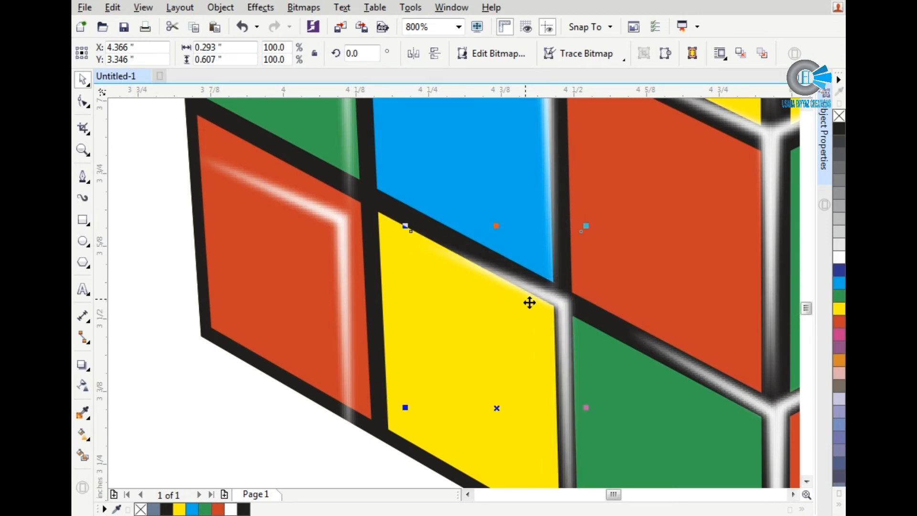
{"action": "left_click", "coordinate": [550, 301]}
{"action": "left_click_drag", "start_coordinate": [402, 408], "coordinate": [403, 385]}
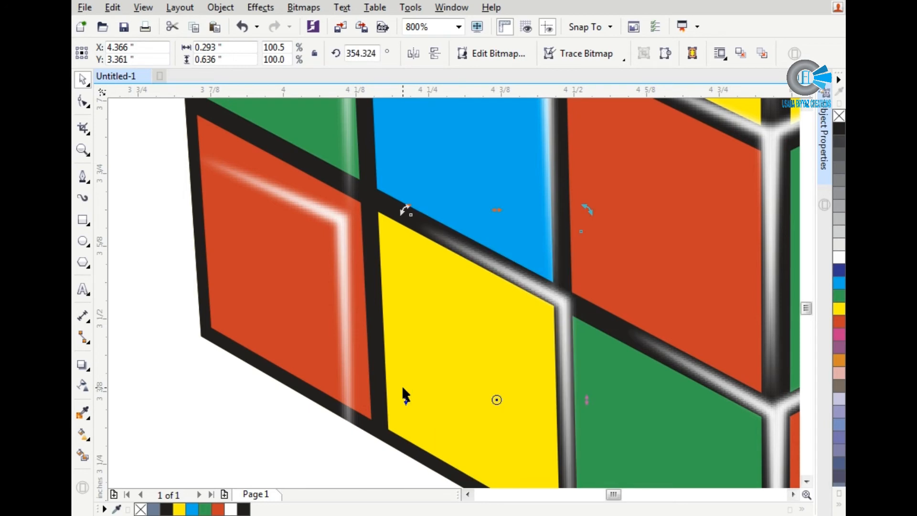
Step: Nudge the highlight of the left face's bottom-row red tile onto the black lines and skew it vertically to match their slope
{"action": "left_click", "coordinate": [338, 324]}
{"action": "key", "text": "Right"}
{"action": "key", "text": "Right"}
{"action": "key", "text": "Right"}
{"action": "key", "text": "Right"}
{"action": "key", "text": "Right"}
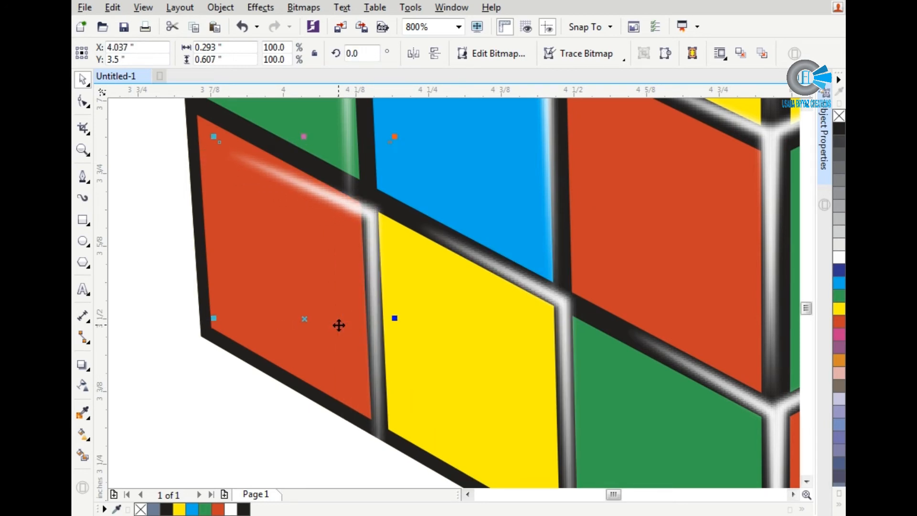
{"action": "key", "text": "Up"}
{"action": "key", "text": "Up"}
{"action": "key", "text": "Up"}
{"action": "key", "text": "Left"}
{"action": "key", "text": "Right"}
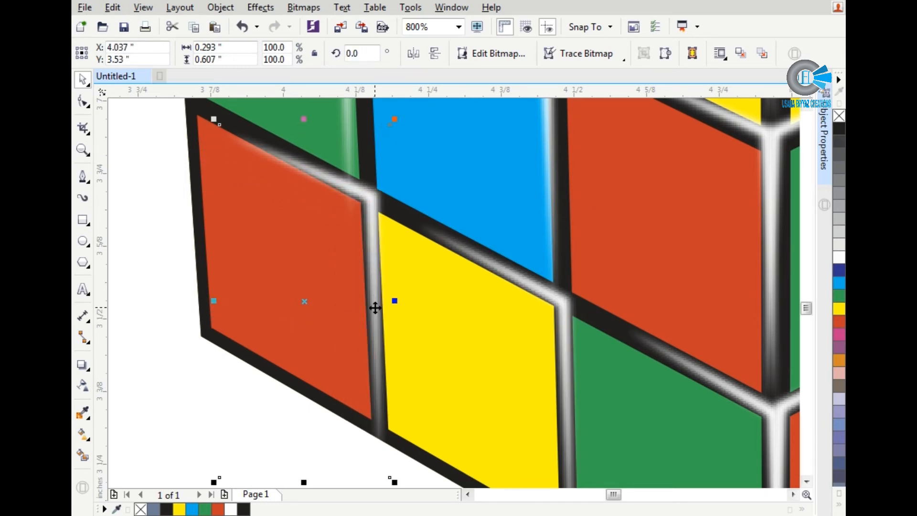
{"action": "left_click", "coordinate": [374, 307]}
{"action": "left_click_drag", "start_coordinate": [215, 302], "coordinate": [215, 286]}
{"action": "scroll", "coordinate": [308, 335], "scroll_direction": "down", "scroll_amount": 1}
{"action": "key", "text": "Left"}
Step: Widen the highlight of the left face's bottom-row red tile slightly, to about 0.296 inches
{"action": "left_click", "coordinate": [308, 334]}
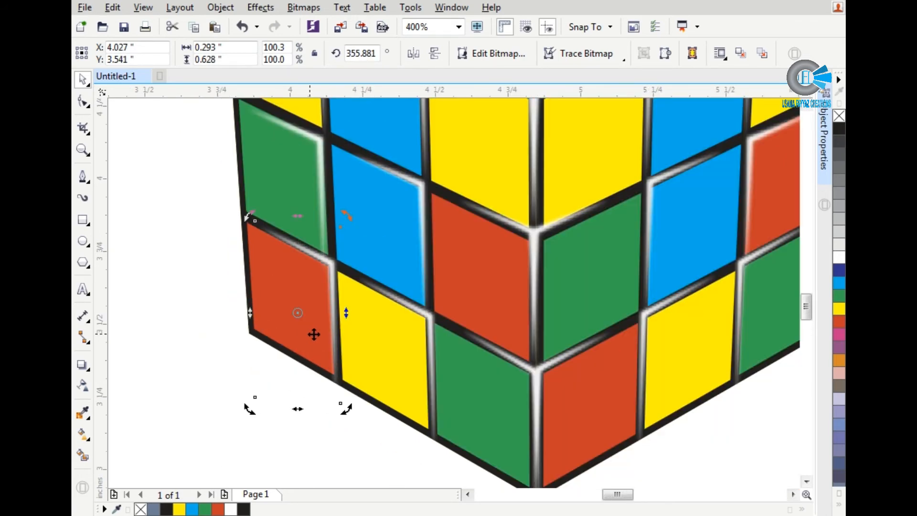
{"action": "left_click", "coordinate": [333, 345]}
{"action": "scroll", "coordinate": [300, 408], "scroll_direction": "up", "scroll_amount": 1}
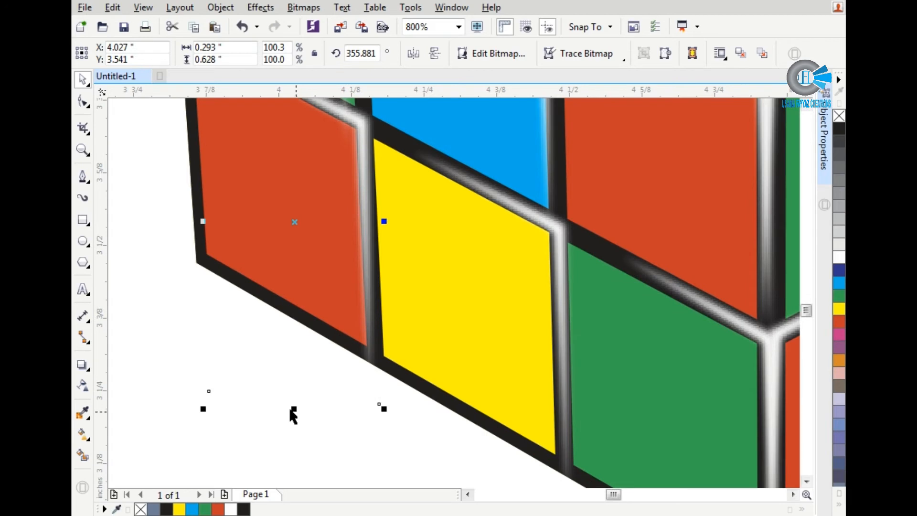
{"action": "left_click", "coordinate": [364, 283]}
{"action": "left_click_drag", "start_coordinate": [291, 411], "coordinate": [296, 410]}
{"action": "scroll", "coordinate": [297, 399], "scroll_direction": "down", "scroll_amount": 2}
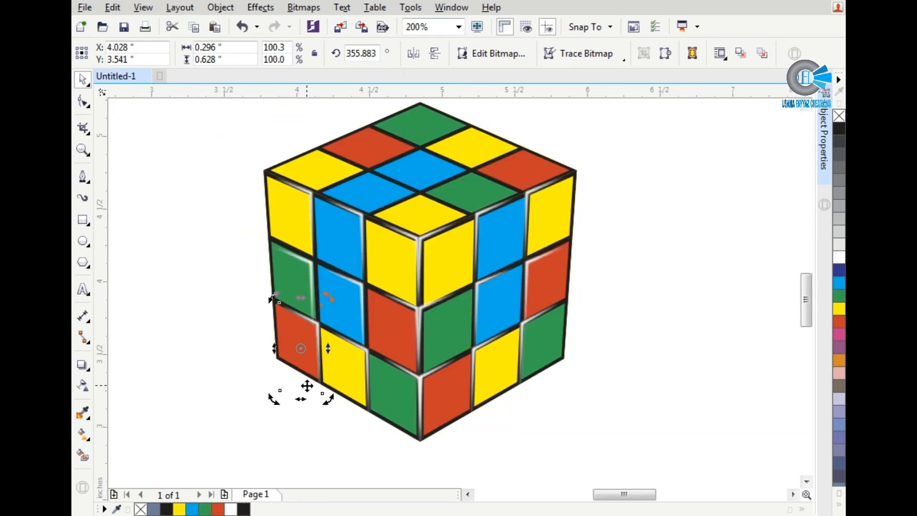
Step: Nudge the highlight of the left face's middle-row green tile onto the black lines along its edges
{"action": "scroll", "coordinate": [318, 272], "scroll_direction": "up", "scroll_amount": 2}
{"action": "left_click", "coordinate": [301, 249]}
{"action": "key", "text": "Up"}
{"action": "key", "text": "Up"}
{"action": "key", "text": "Right"}
{"action": "key", "text": "Right"}
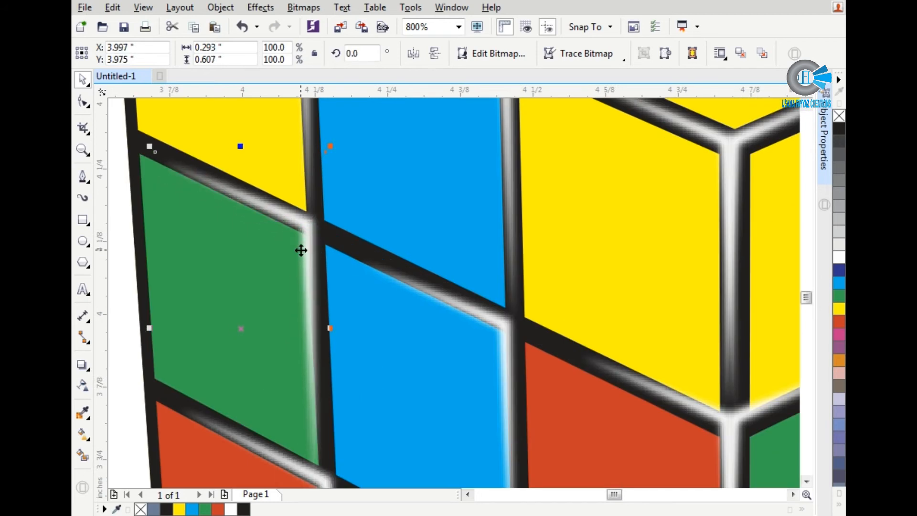
{"action": "key", "text": "Down"}
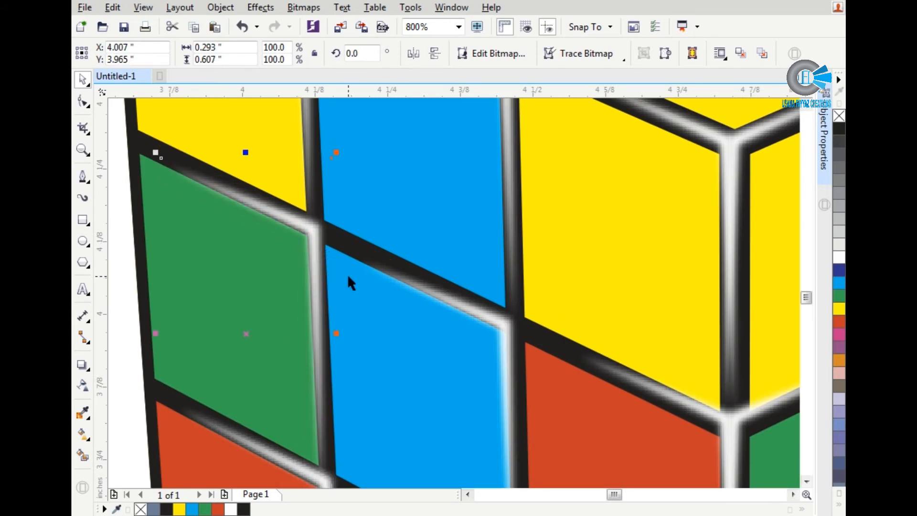
Step: Nudge the highlight of the left face's middle-row blue tile toward the front edge and down along the black lines
{"action": "scroll", "coordinate": [348, 277], "scroll_direction": "down", "scroll_amount": 1}
{"action": "left_click_drag", "start_coordinate": [332, 359], "coordinate": [428, 311]}
{"action": "key", "text": "Right"}
{"action": "key", "text": "Down"}
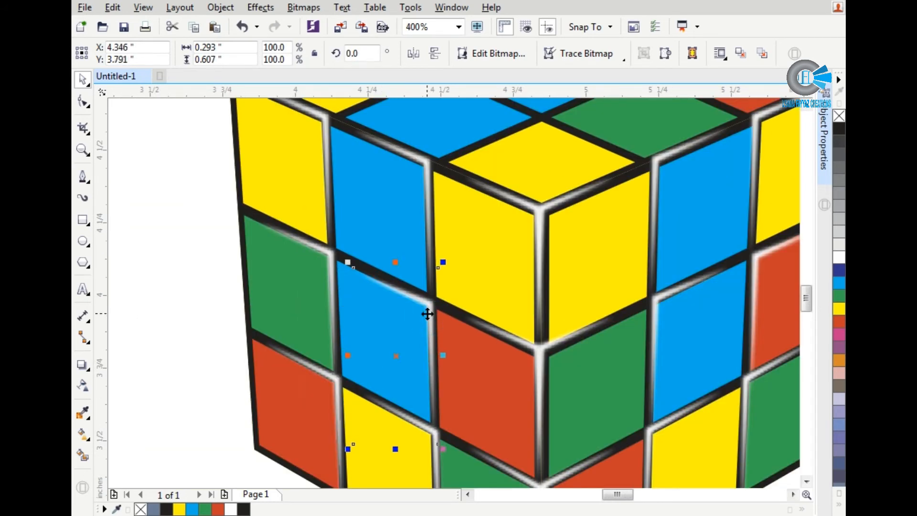
Step: Nudge the highlight of the right face's middle-row blue tile down and skew it vertically to match the black line's slope
{"action": "scroll", "coordinate": [429, 313], "scroll_direction": "down", "scroll_amount": 1}
{"action": "scroll", "coordinate": [538, 311], "scroll_direction": "up", "scroll_amount": 2}
{"action": "left_click", "coordinate": [551, 306]}
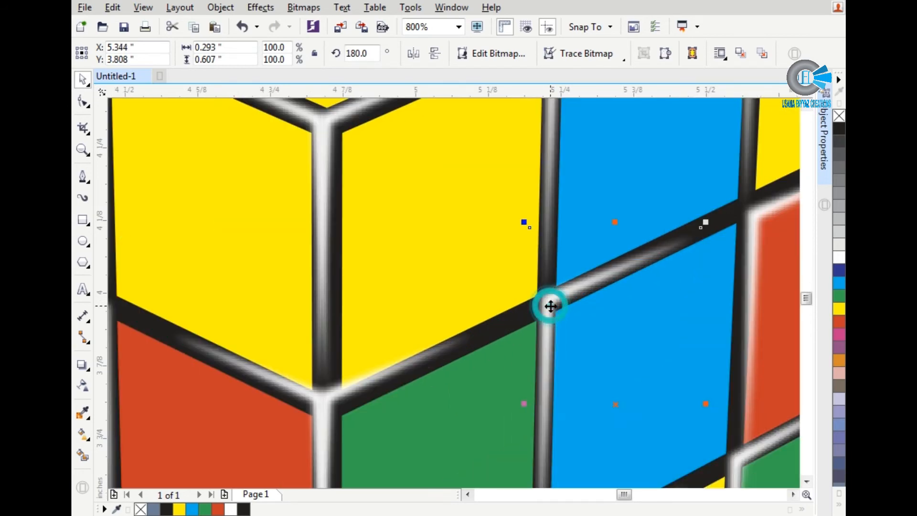
{"action": "key", "text": "Left"}
{"action": "key", "text": "Down"}
{"action": "key", "text": "Right"}
{"action": "scroll", "coordinate": [447, 338], "scroll_direction": "down", "scroll_amount": 1}
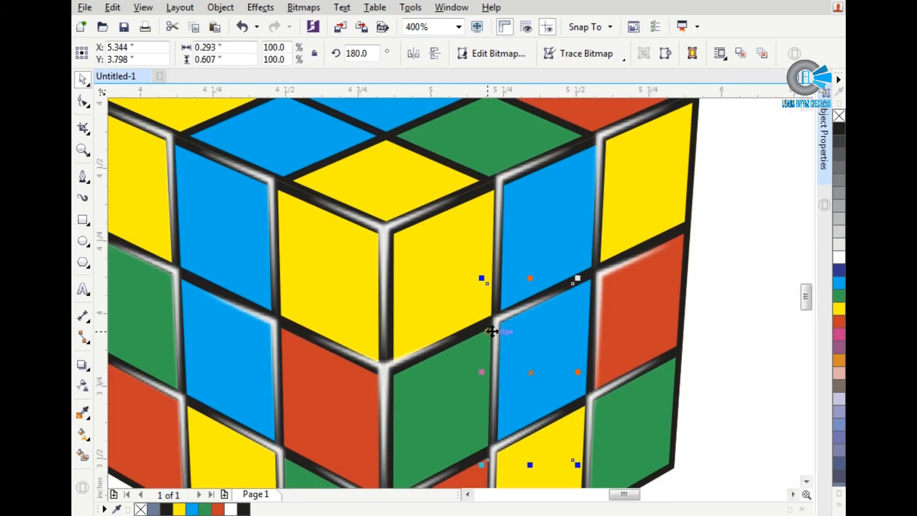
{"action": "left_click", "coordinate": [495, 330]}
{"action": "scroll", "coordinate": [554, 320], "scroll_direction": "up", "scroll_amount": 1}
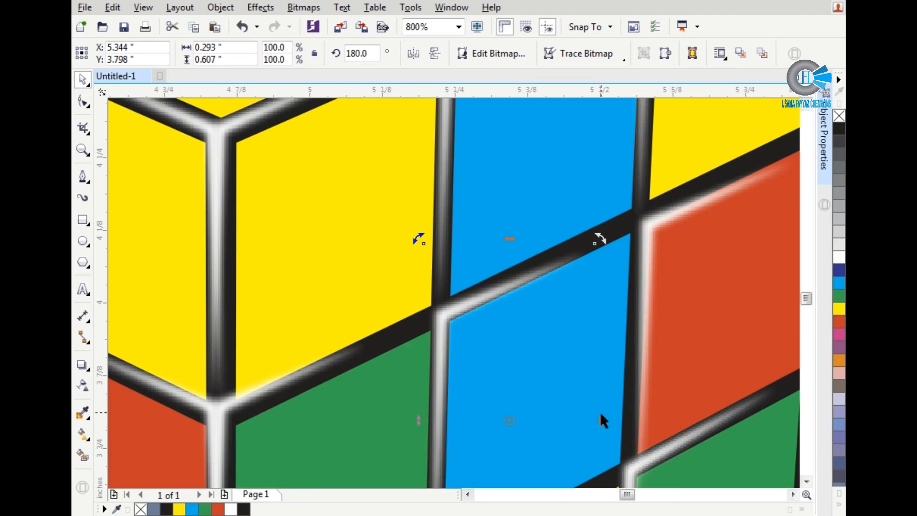
{"action": "left_click_drag", "start_coordinate": [600, 413], "coordinate": [599, 406]}
{"action": "scroll", "coordinate": [409, 360], "scroll_direction": "down", "scroll_amount": 1}
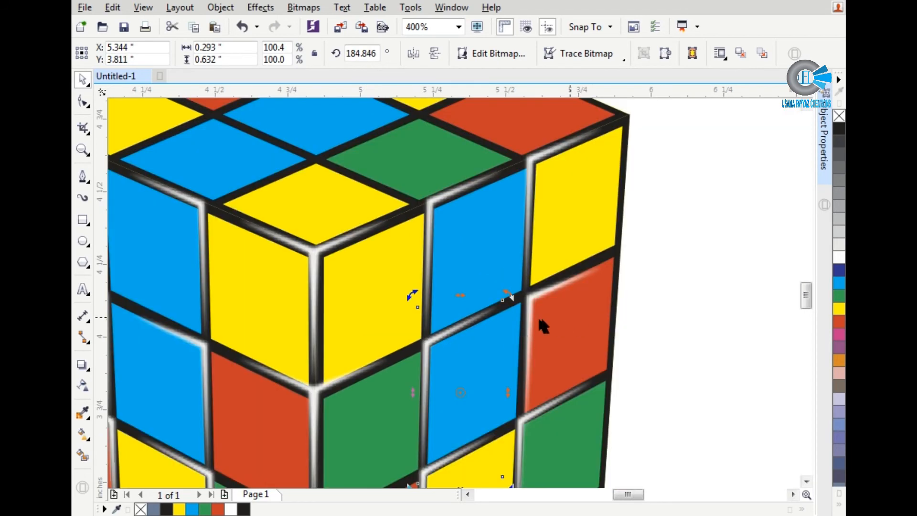
Step: Move the highlight of the right face's middle-row red tile so its upright part lies on the black line
{"action": "left_click", "coordinate": [532, 317]}
{"action": "key", "text": "Left"}
{"action": "key", "text": "Left"}
{"action": "key", "text": "Down"}
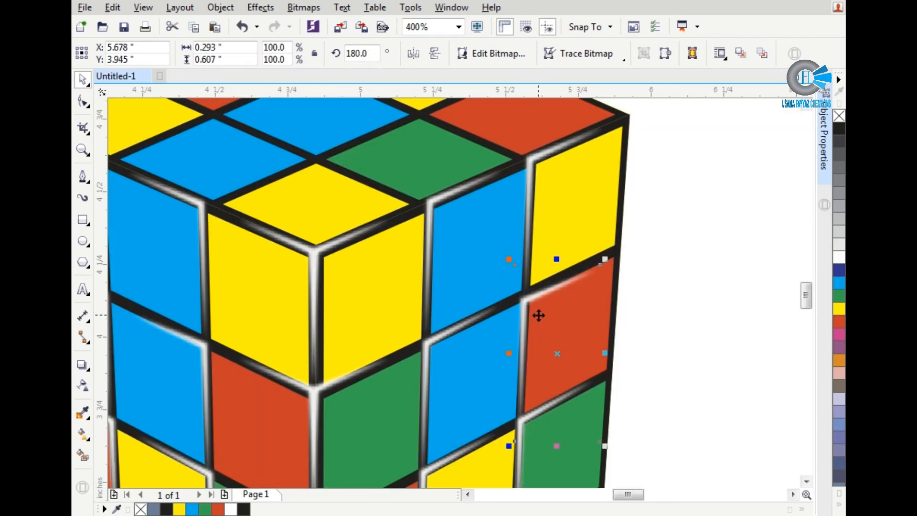
{"action": "scroll", "coordinate": [526, 344], "scroll_direction": "up", "scroll_amount": 2}
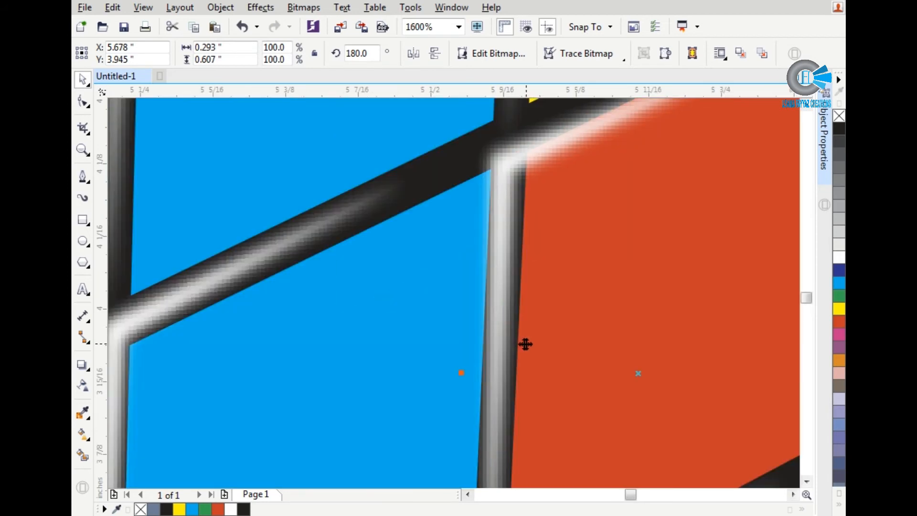
{"action": "left_click_drag", "start_coordinate": [493, 336], "coordinate": [499, 338]}
{"action": "scroll", "coordinate": [503, 338], "scroll_direction": "down", "scroll_amount": 1}
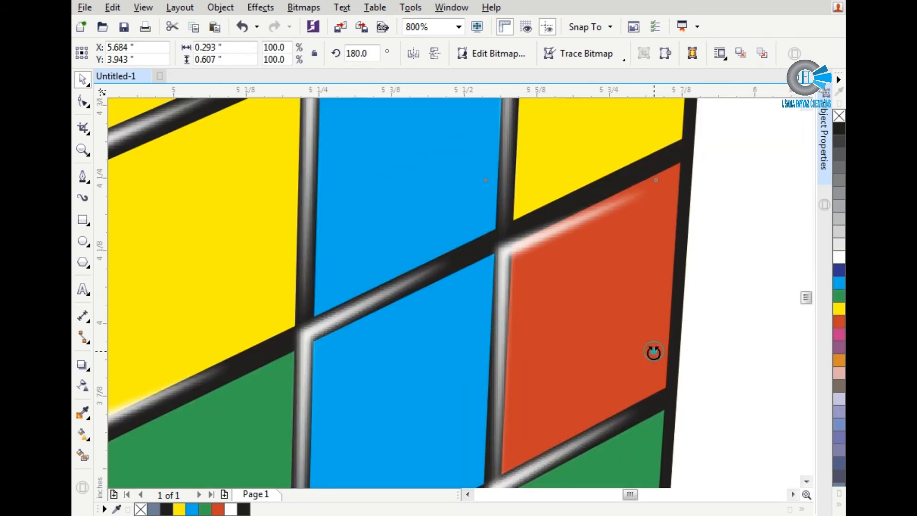
Step: Skew the highlight of the right face's middle-row red tile vertically to follow the black lines, and deselect it
{"action": "left_click", "coordinate": [566, 311]}
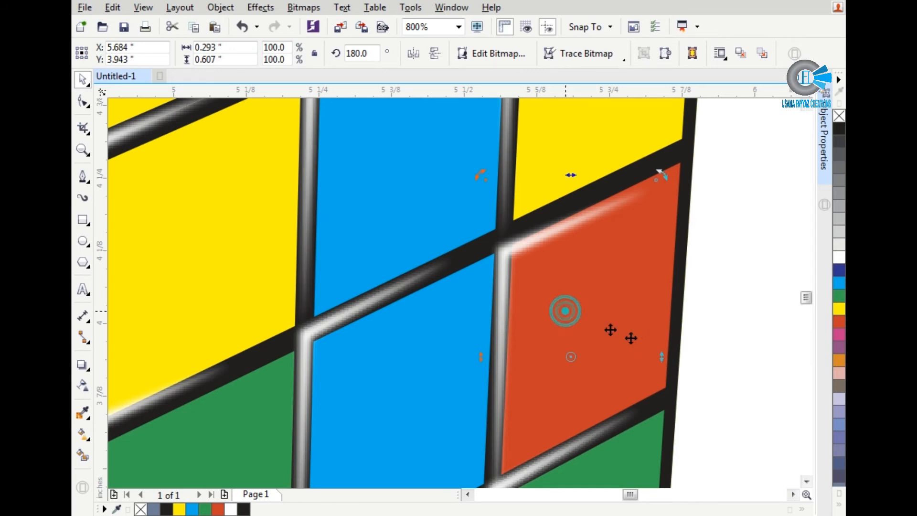
{"action": "left_click_drag", "start_coordinate": [662, 358], "coordinate": [658, 343]}
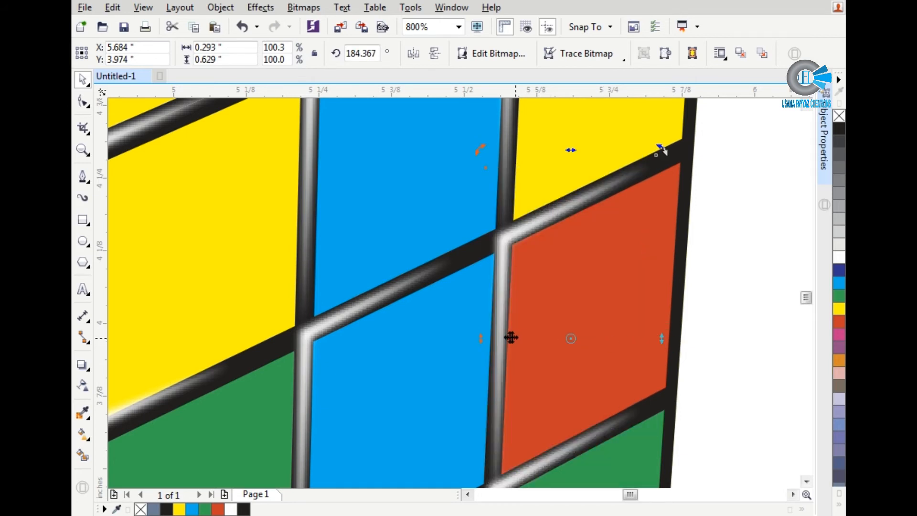
{"action": "scroll", "coordinate": [506, 318], "scroll_direction": "down", "scroll_amount": 2}
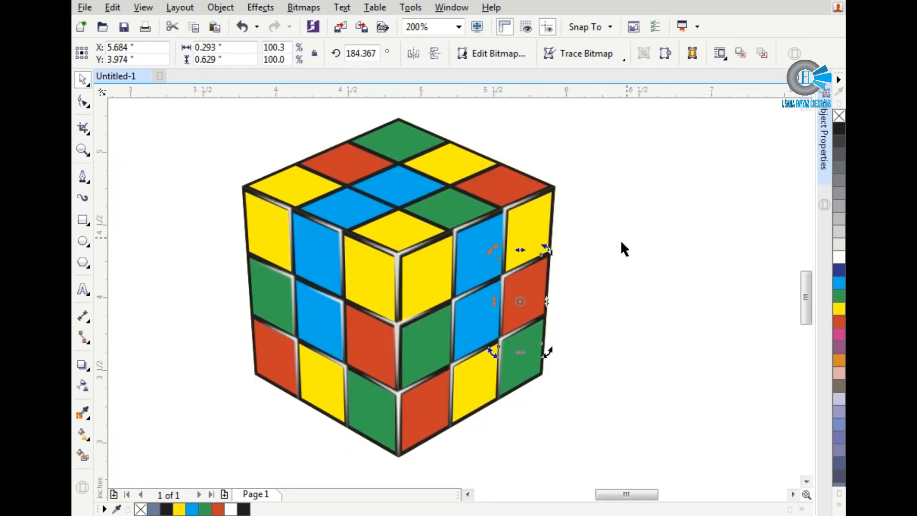
{"action": "left_click", "coordinate": [621, 245]}
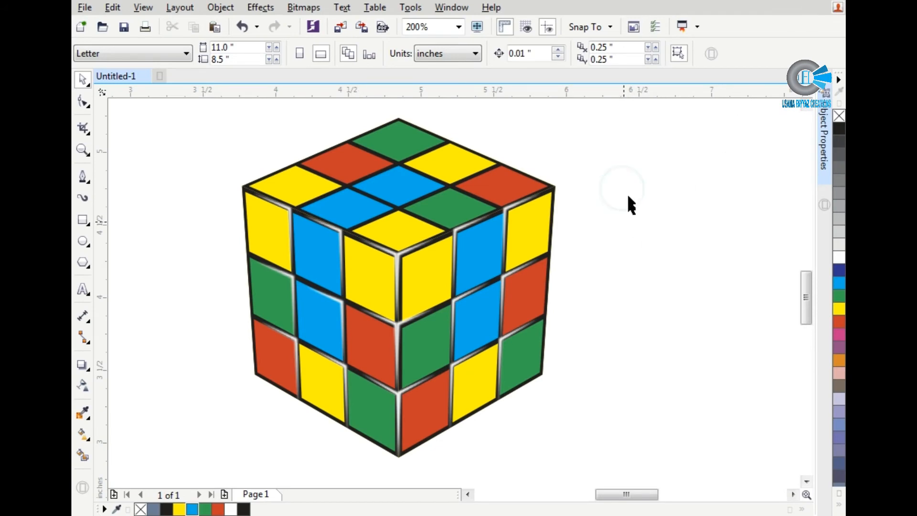
{"action": "scroll", "coordinate": [629, 216], "scroll_direction": "down", "scroll_amount": 1}
{"action": "scroll", "coordinate": [620, 233], "scroll_direction": "up", "scroll_amount": 1}
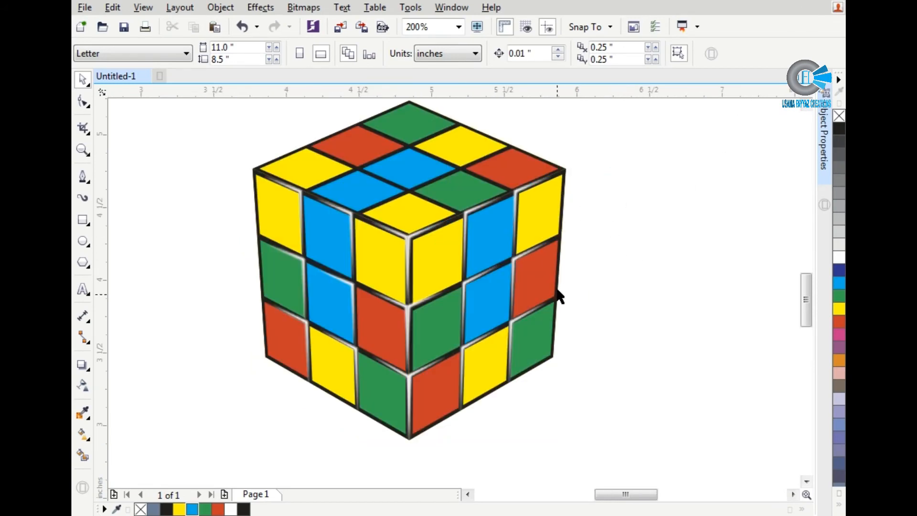
{"action": "scroll", "coordinate": [560, 296], "scroll_direction": "down", "scroll_amount": 1}
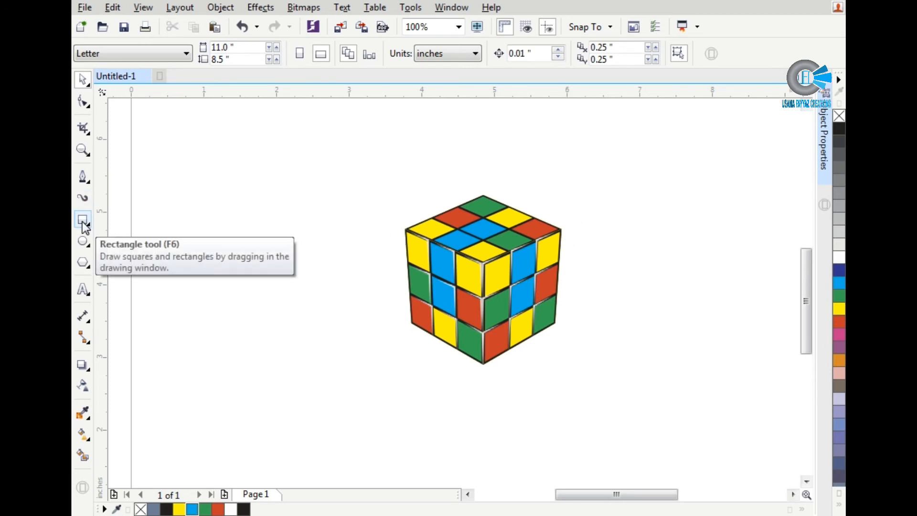
{"action": "left_click", "coordinate": [82, 177]}
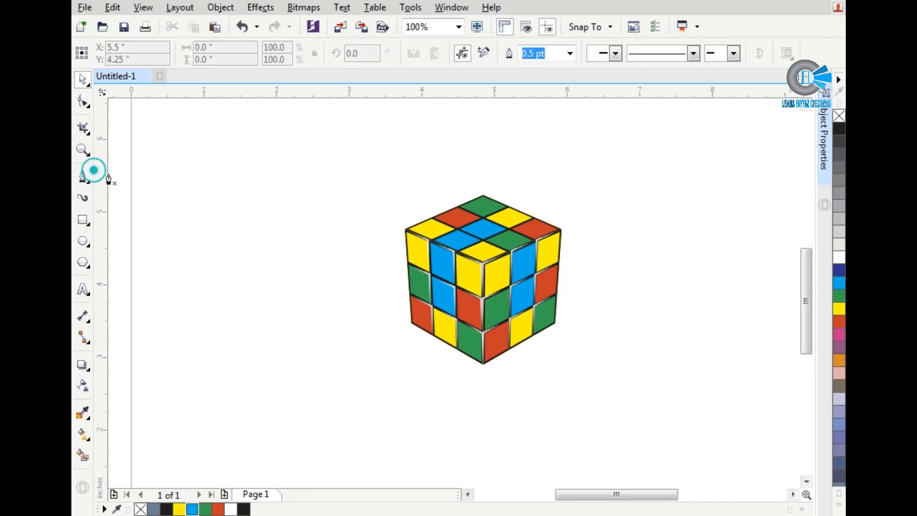
{"action": "left_click", "coordinate": [269, 200]}
{"action": "left_click", "coordinate": [184, 242]}
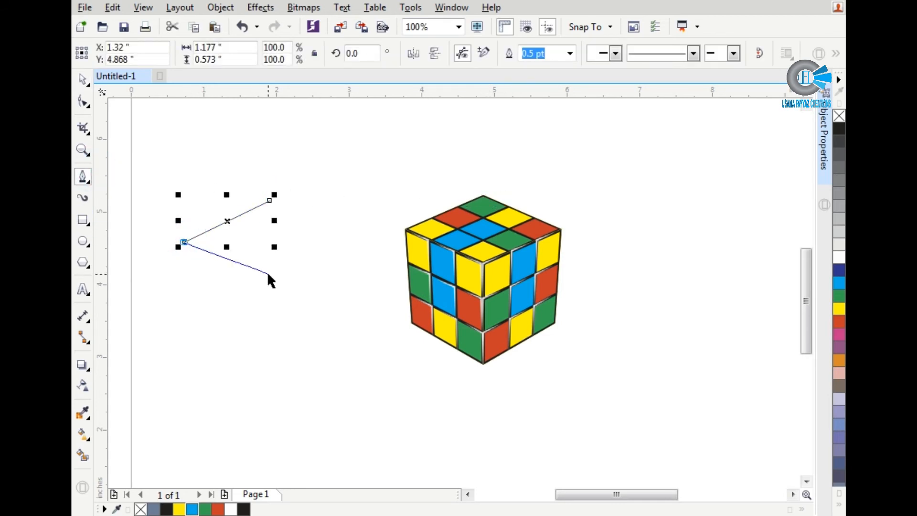
{"action": "key", "text": "space"}
{"action": "key", "text": "Delete"}
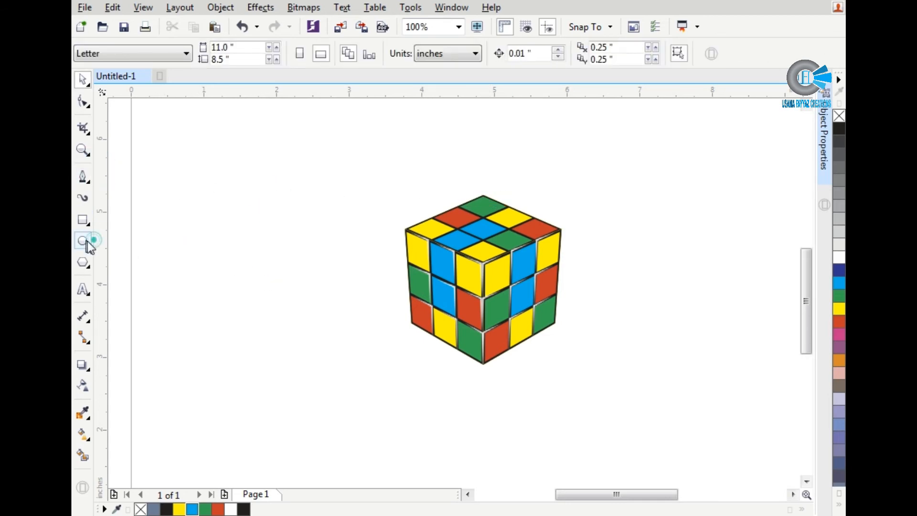
Step: Draw an ellipse about 1.98 inches wide beside the cube and flatten it to about 1.53 inches high
{"action": "left_click", "coordinate": [87, 242]}
{"action": "left_click", "coordinate": [83, 222]}
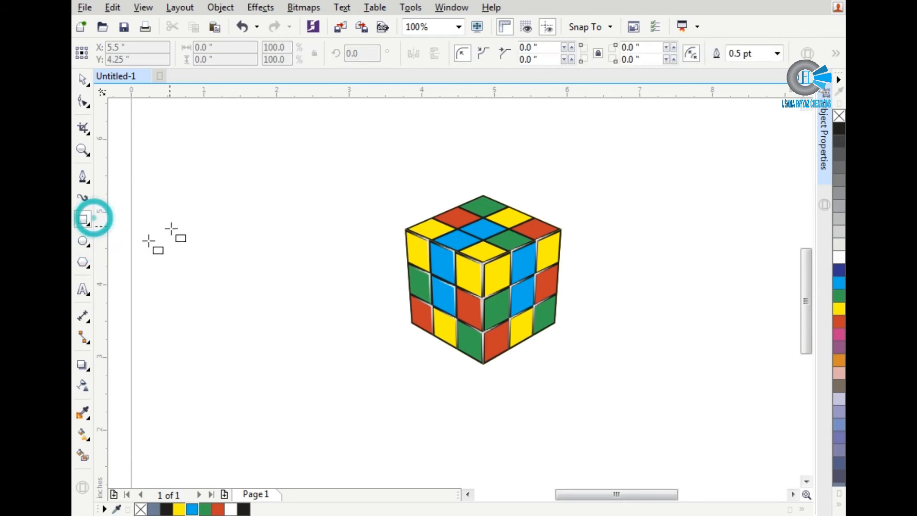
{"action": "left_click", "coordinate": [82, 242]}
{"action": "left_click_drag", "start_coordinate": [179, 238], "coordinate": [322, 349]}
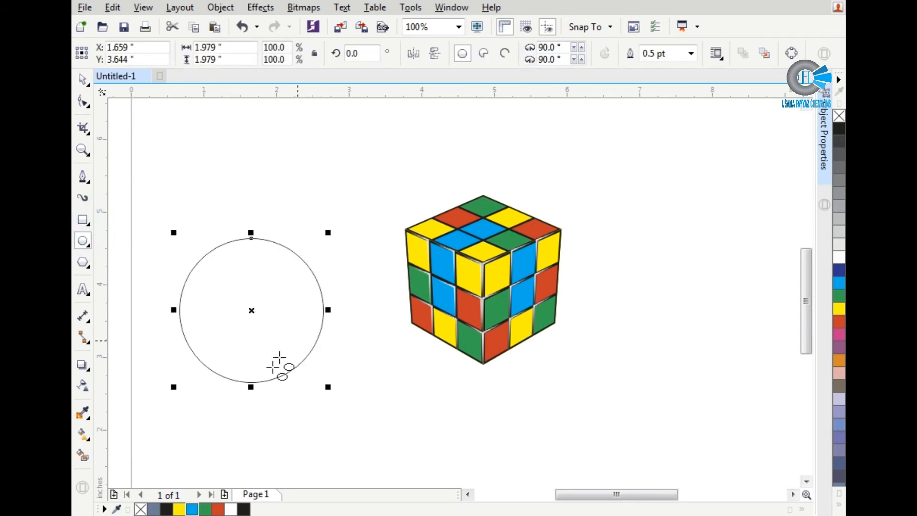
{"action": "left_click_drag", "start_coordinate": [249, 388], "coordinate": [250, 355]}
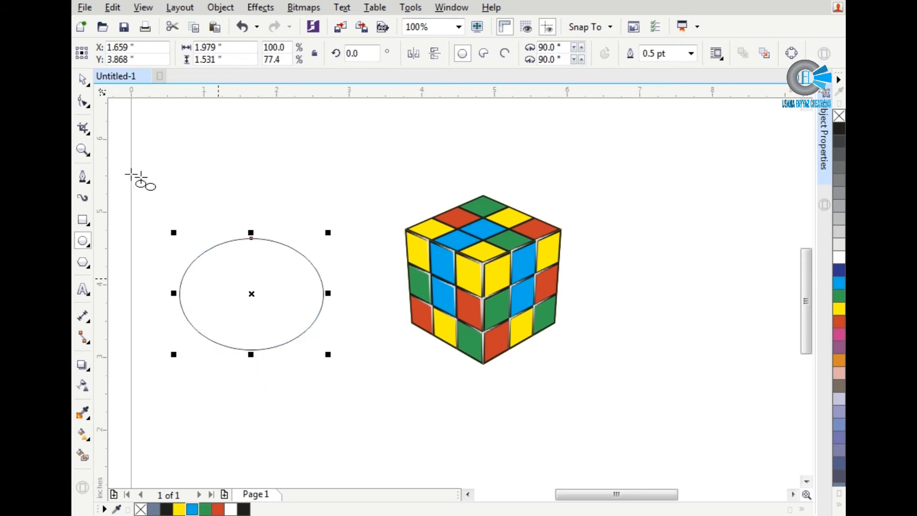
Step: Copy the cube's top face to the empty area above the ellipse
{"action": "left_click", "coordinate": [87, 222]}
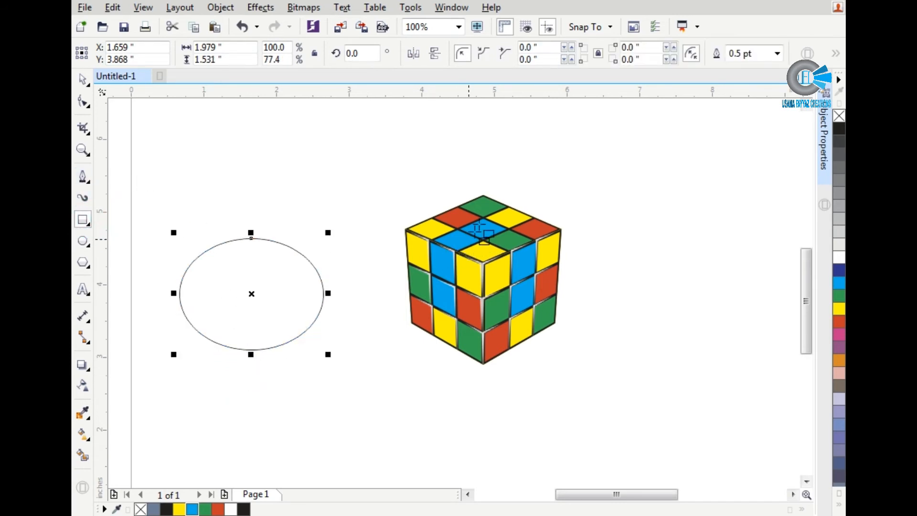
{"action": "key", "text": "space"}
{"action": "left_click", "coordinate": [484, 223]}
{"action": "scroll", "coordinate": [484, 223], "scroll_direction": "up", "scroll_amount": 2}
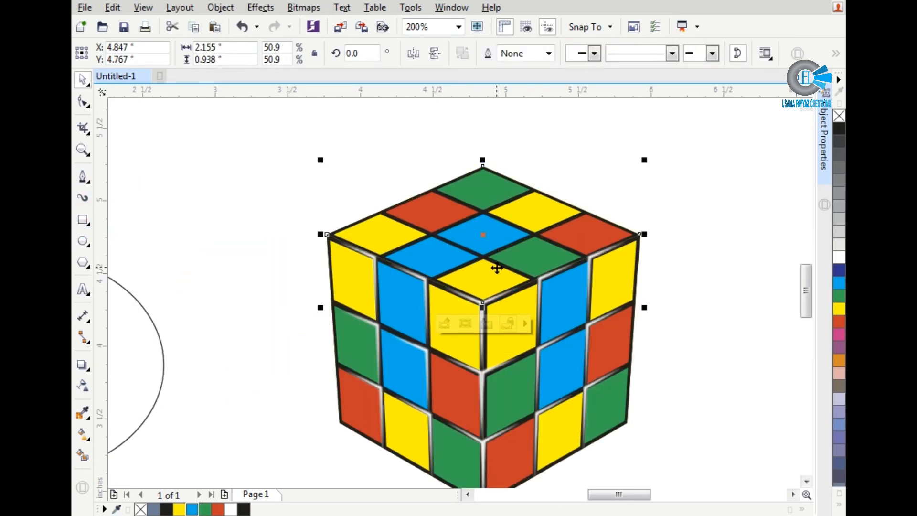
{"action": "scroll", "coordinate": [496, 267], "scroll_direction": "down", "scroll_amount": 2}
{"action": "left_click_drag", "start_coordinate": [493, 254], "coordinate": [321, 191]}
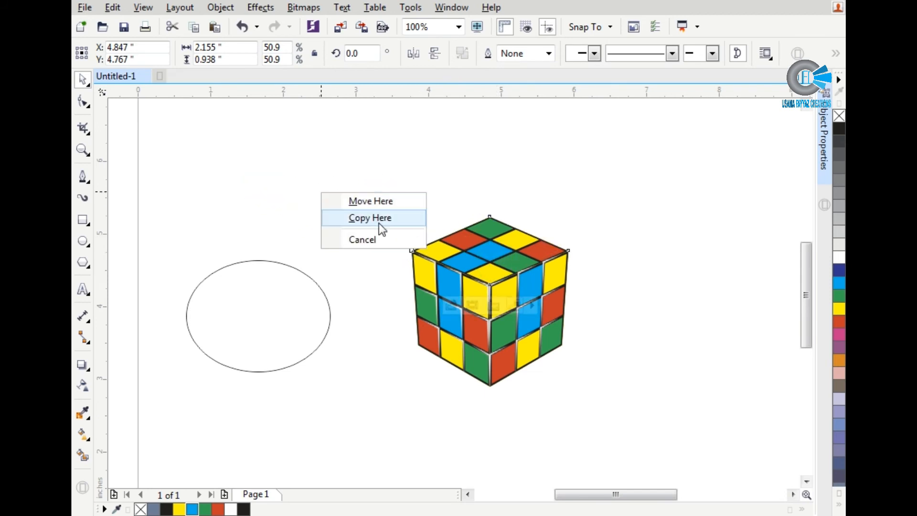
{"action": "left_click", "coordinate": [379, 217]}
Step: Draw a rectangle about 0.34 by 0.22 inches beside the copied top face and convert it to curves
{"action": "scroll", "coordinate": [190, 122], "scroll_direction": "up", "scroll_amount": 2}
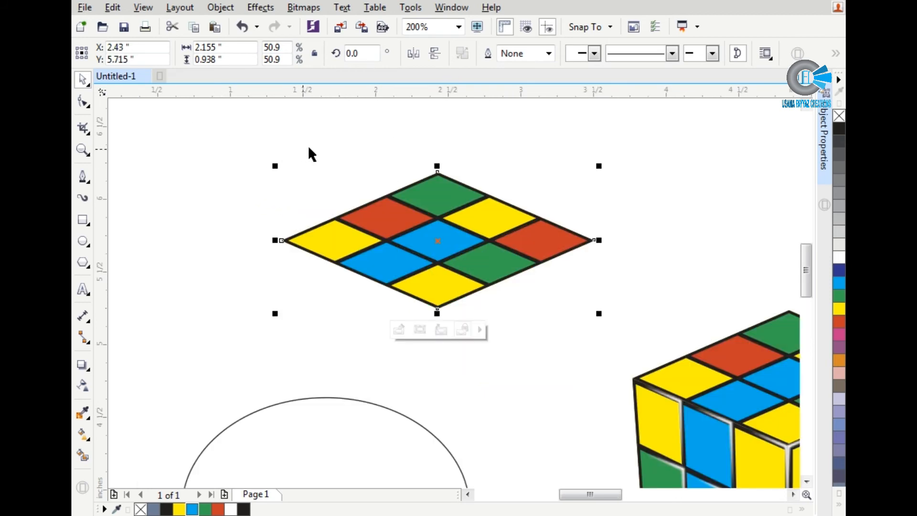
{"action": "left_click", "coordinate": [309, 147]}
{"action": "key", "text": "F6"}
{"action": "left_click_drag", "start_coordinate": [311, 148], "coordinate": [361, 180]}
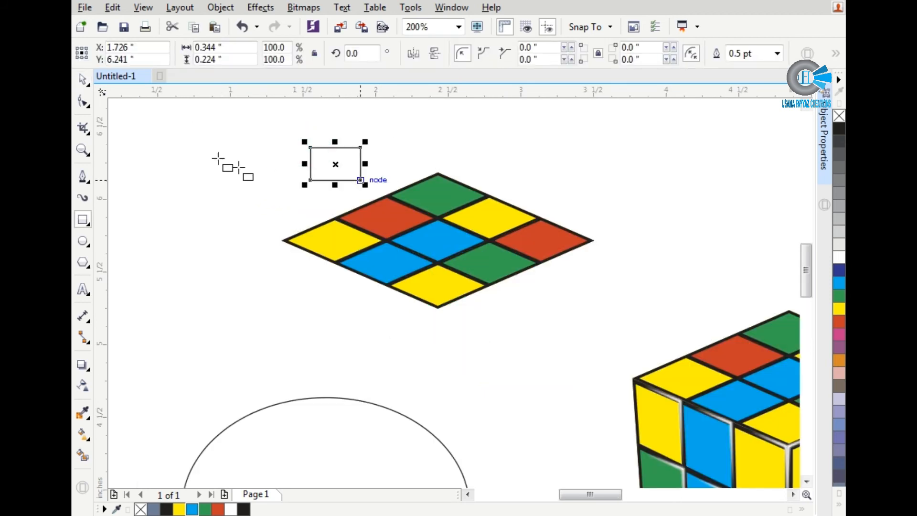
{"action": "left_click", "coordinate": [82, 101]}
{"action": "key", "text": "ctrl+q"}
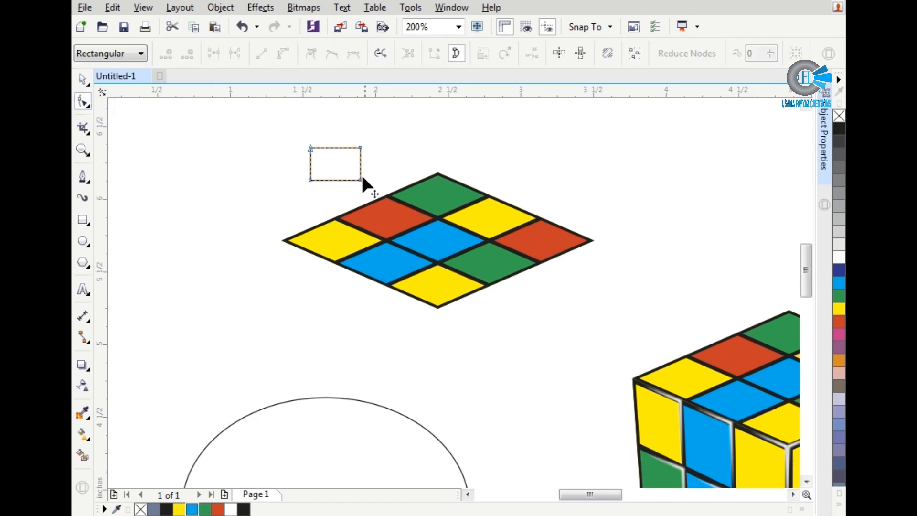
Step: Reshape the rectangle into a rhombus by moving its four corner nodes onto the corners of the copied top face
{"action": "left_click_drag", "start_coordinate": [361, 181], "coordinate": [437, 307]}
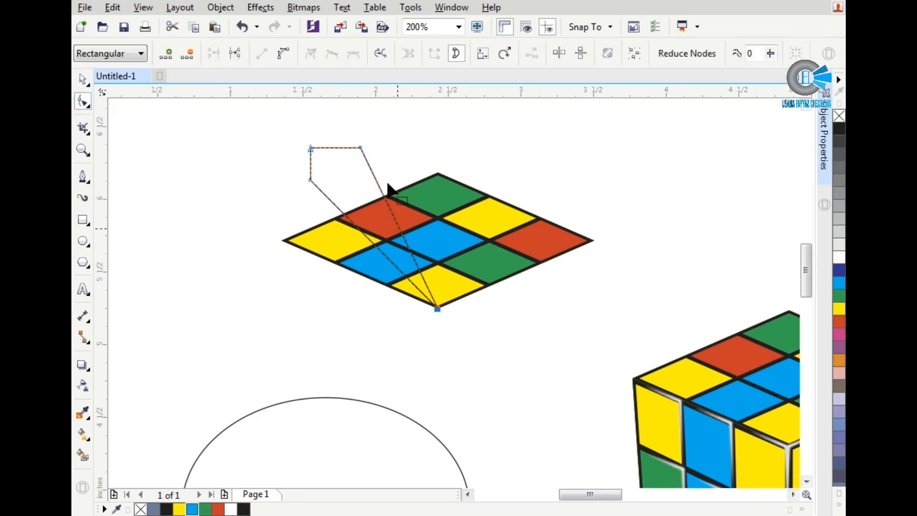
{"action": "left_click_drag", "start_coordinate": [361, 147], "coordinate": [595, 240]}
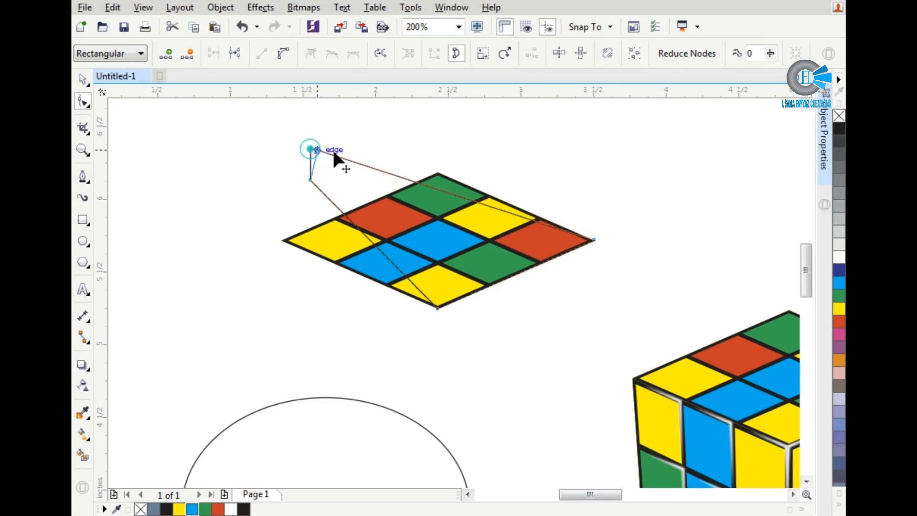
{"action": "left_click_drag", "start_coordinate": [334, 152], "coordinate": [437, 172]}
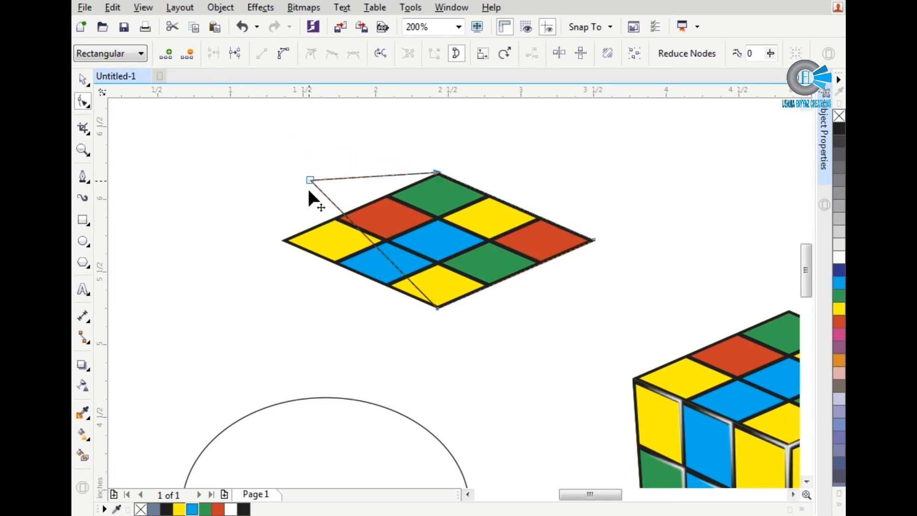
{"action": "left_click_drag", "start_coordinate": [310, 181], "coordinate": [282, 241]}
{"action": "key", "text": "space"}
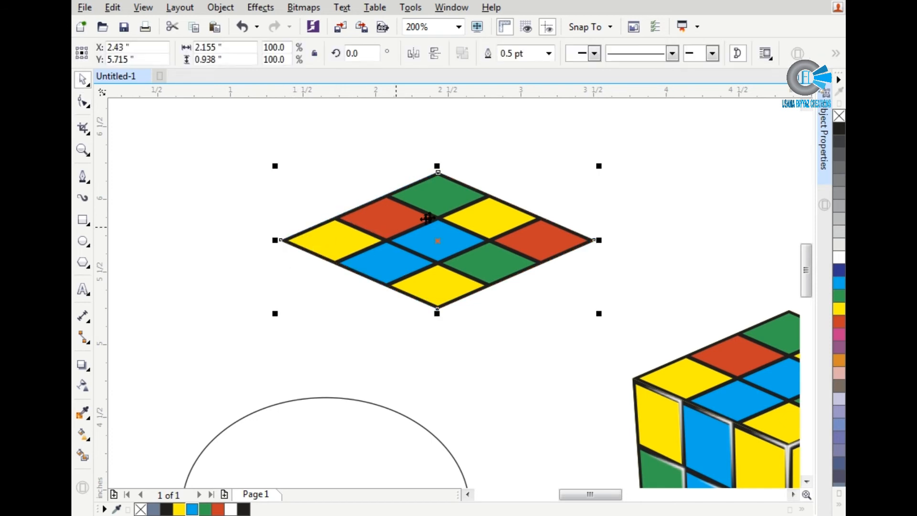
Step: Move the rhombus outline off the copied top face and delete the copied face
{"action": "left_click_drag", "start_coordinate": [444, 235], "coordinate": [321, 248]}
{"action": "left_click", "coordinate": [464, 217]}
{"action": "key", "text": "Delete"}
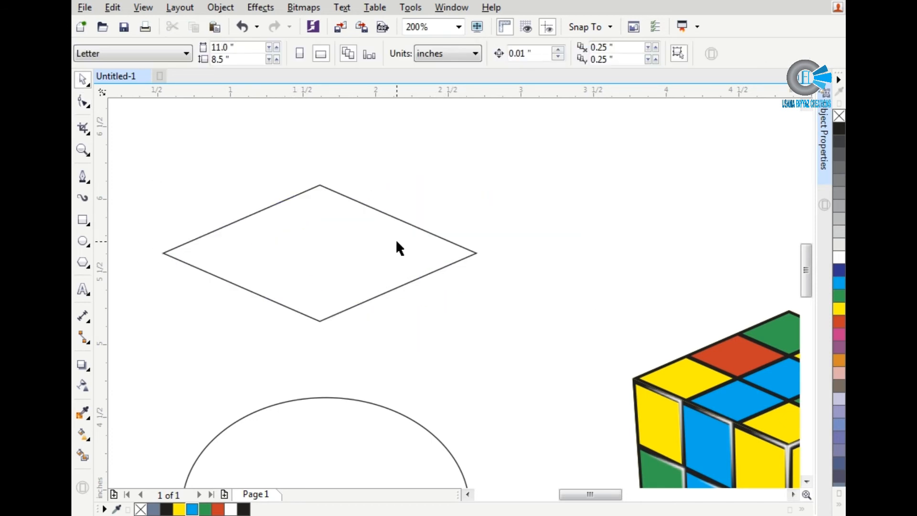
Step: Move the rhombus onto the lower part of the ellipse, centred horizontally, and nudge it up to overlap more of it
{"action": "left_click", "coordinate": [397, 241]}
{"action": "scroll", "coordinate": [463, 178], "scroll_direction": "down", "scroll_amount": 3}
{"action": "left_click_drag", "start_coordinate": [425, 194], "coordinate": [428, 277]}
{"action": "scroll", "coordinate": [428, 277], "scroll_direction": "up", "scroll_amount": 3}
{"action": "key", "text": "Up"}
{"action": "key", "text": "Up"}
{"action": "key", "text": "Up"}
{"action": "key", "text": "Up"}
{"action": "key", "text": "Up"}
{"action": "key", "text": "Up"}
{"action": "key", "text": "Up"}
{"action": "key", "text": "Up"}
{"action": "key", "text": "Up"}
{"action": "key", "text": "Up"}
{"action": "key", "text": "Up"}
{"action": "key", "text": "Up"}
{"action": "key", "text": "Up"}
{"action": "key", "text": "Up"}
{"action": "key", "text": "Up"}
{"action": "key", "text": "Up"}
{"action": "key", "text": "Up"}
{"action": "key", "text": "Up"}
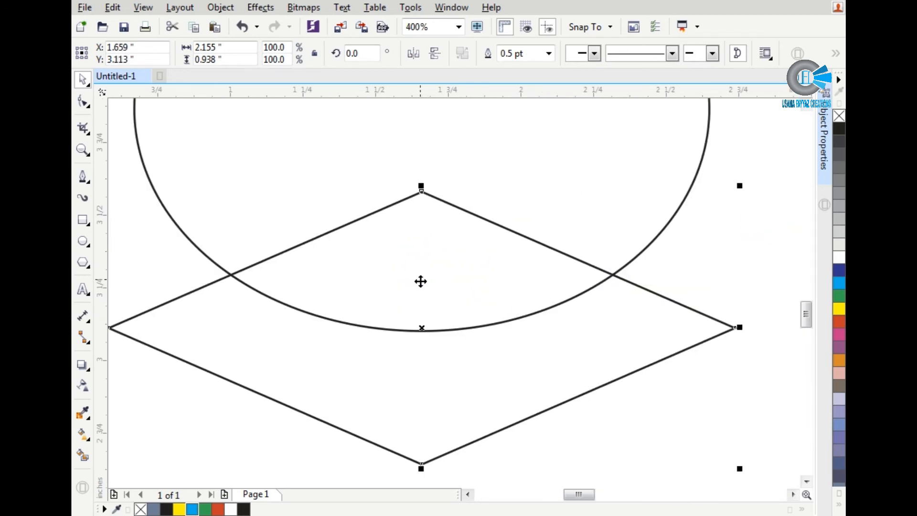
{"action": "key", "text": "Up"}
{"action": "key", "text": "Up"}
{"action": "key", "text": "Up"}
{"action": "key", "text": "Up"}
{"action": "key", "text": "Up"}
{"action": "key", "text": "Up"}
{"action": "key", "text": "Up"}
{"action": "key", "text": "Up"}
{"action": "key", "text": "Up"}
{"action": "key", "text": "Up"}
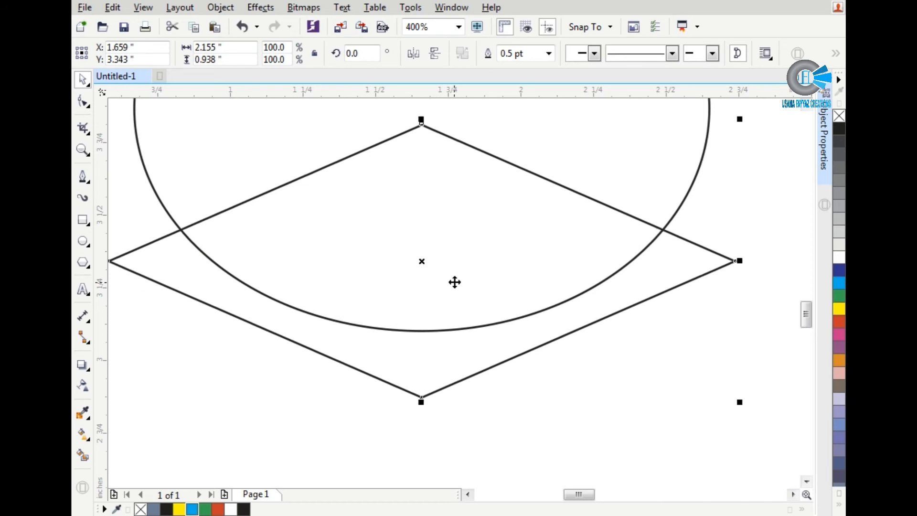
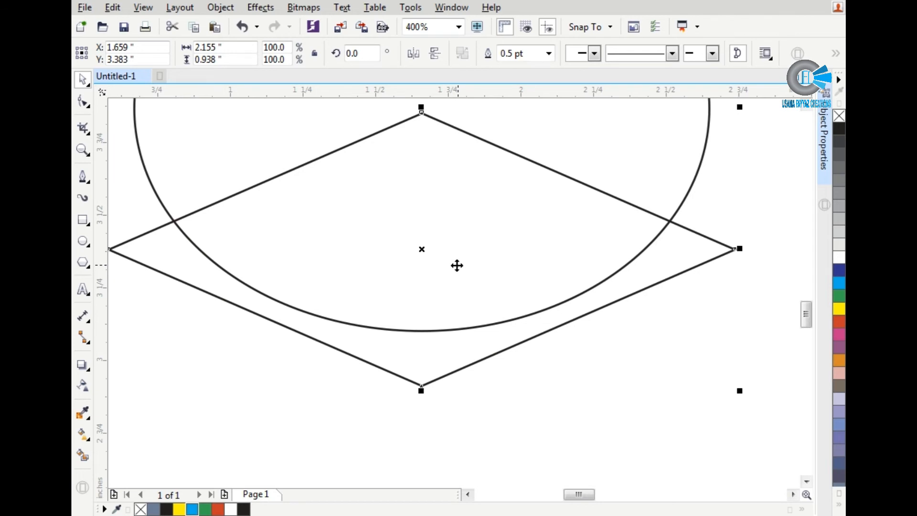
Step: Create a Smart Fill shape from the overlap of the rhombus and the ellipse, and delete both source outlines
{"action": "left_click", "coordinate": [84, 454]}
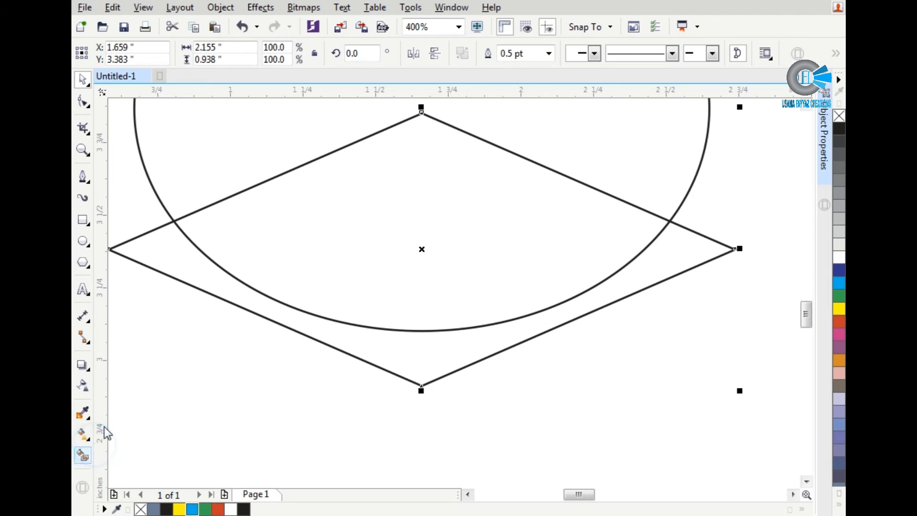
{"action": "left_click", "coordinate": [82, 455]}
{"action": "left_click", "coordinate": [291, 299]}
{"action": "left_click", "coordinate": [385, 340]}
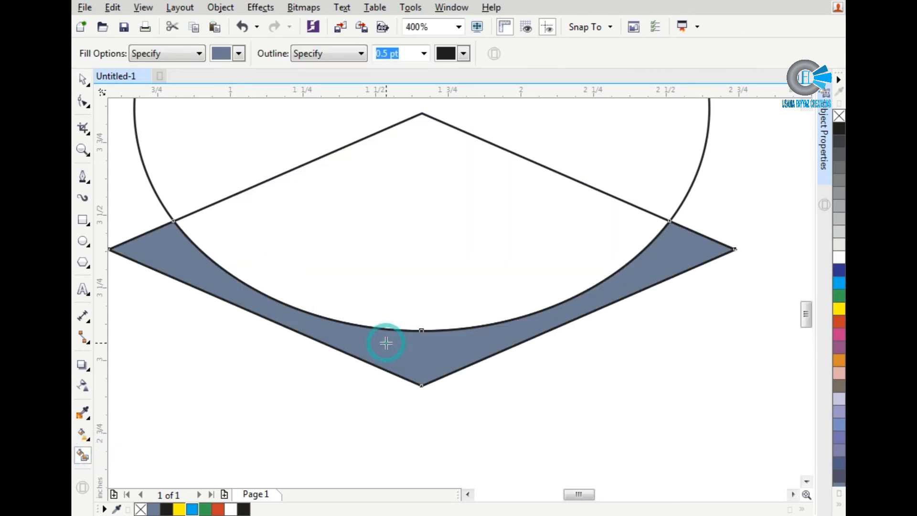
{"action": "key", "text": "ctrl+z"}
{"action": "left_click", "coordinate": [411, 291]}
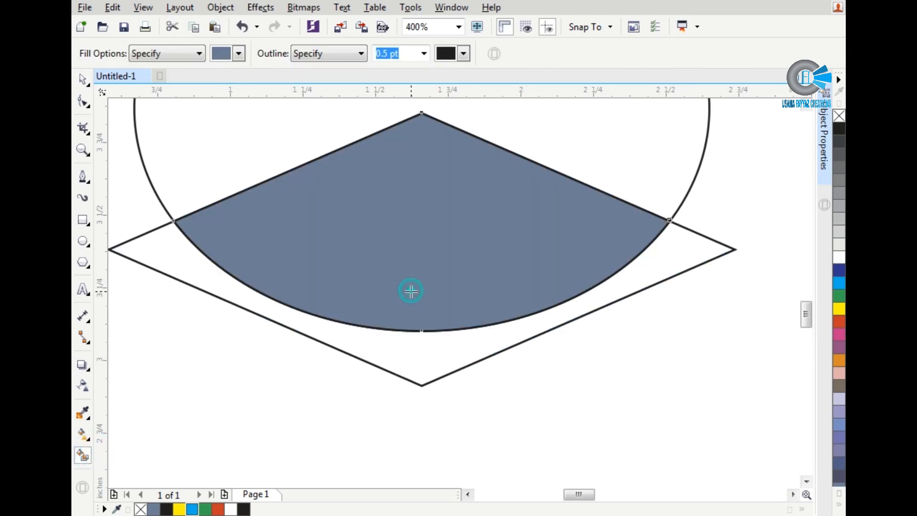
{"action": "key", "text": "space"}
{"action": "key", "text": "Delete"}
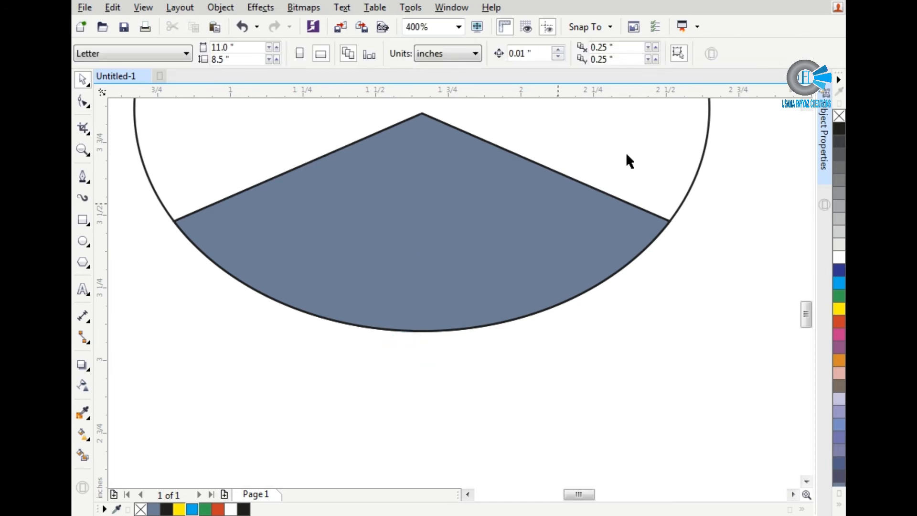
{"action": "left_click", "coordinate": [628, 153]}
{"action": "key", "text": "Delete"}
Step: Move the filled overlap shape onto the cube's top face, fitting its peak into the back corner
{"action": "scroll", "coordinate": [342, 248], "scroll_direction": "down", "scroll_amount": 3}
{"action": "left_click", "coordinate": [373, 244]}
{"action": "left_click_drag", "start_coordinate": [354, 247], "coordinate": [456, 183]}
{"action": "scroll", "coordinate": [468, 196], "scroll_direction": "up", "scroll_amount": 3}
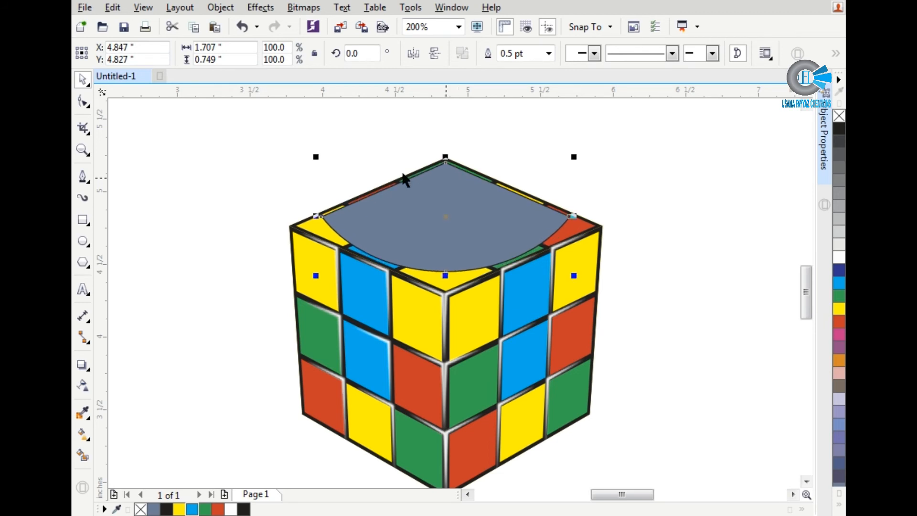
Step: Remove the outline of the shape on the cube's top face and fill it with white
{"action": "right_click", "coordinate": [839, 116]}
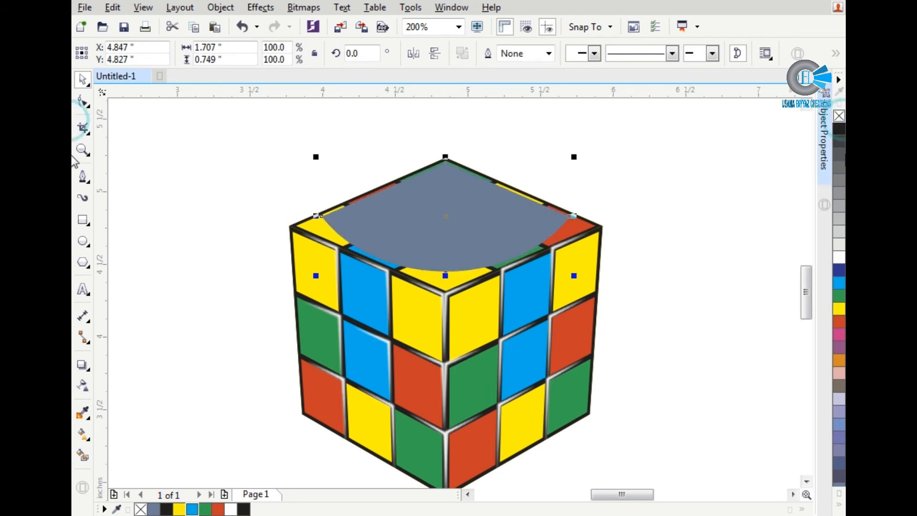
{"action": "left_click", "coordinate": [839, 309]}
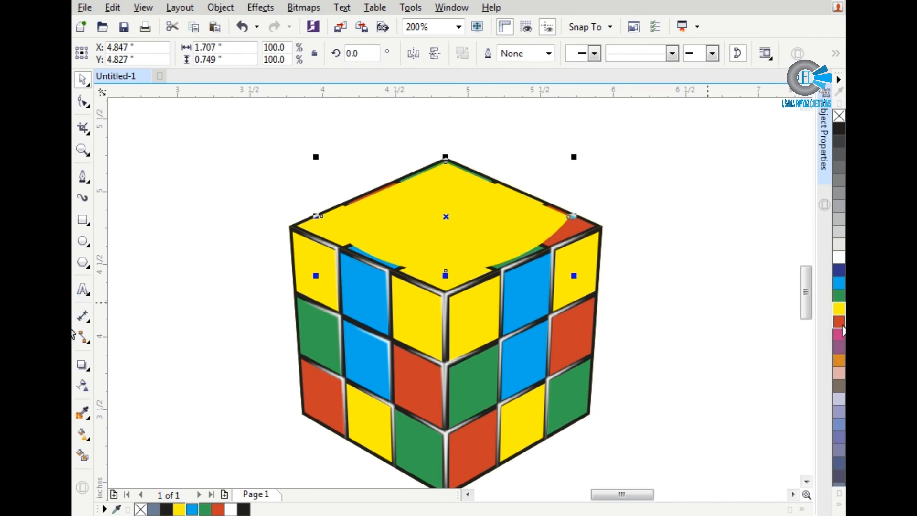
{"action": "left_click", "coordinate": [839, 322]}
{"action": "left_click", "coordinate": [840, 258]}
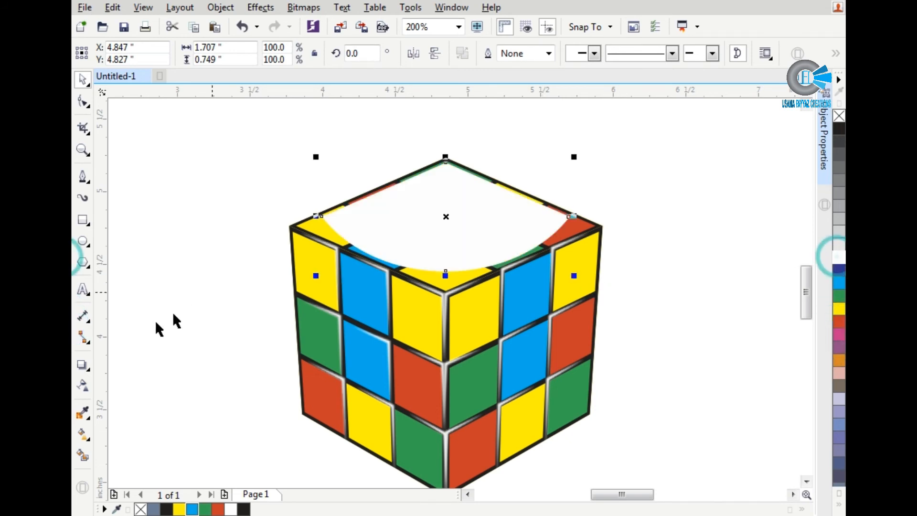
Step: Apply a vertical linear transparency to the white shape, fading from above the cube's back corner down to just below the top face's front corner
{"action": "left_click", "coordinate": [86, 383]}
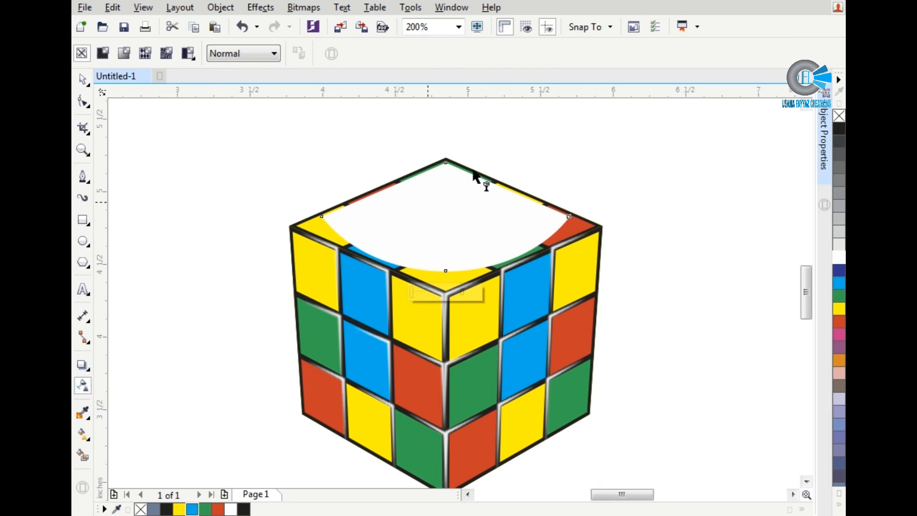
{"action": "left_click_drag", "start_coordinate": [435, 166], "coordinate": [435, 319]}
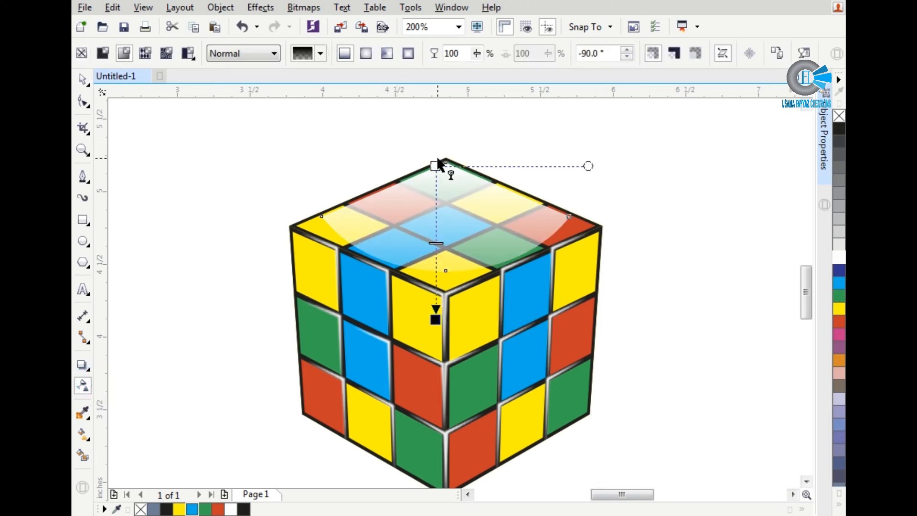
{"action": "left_click_drag", "start_coordinate": [436, 166], "coordinate": [436, 111]}
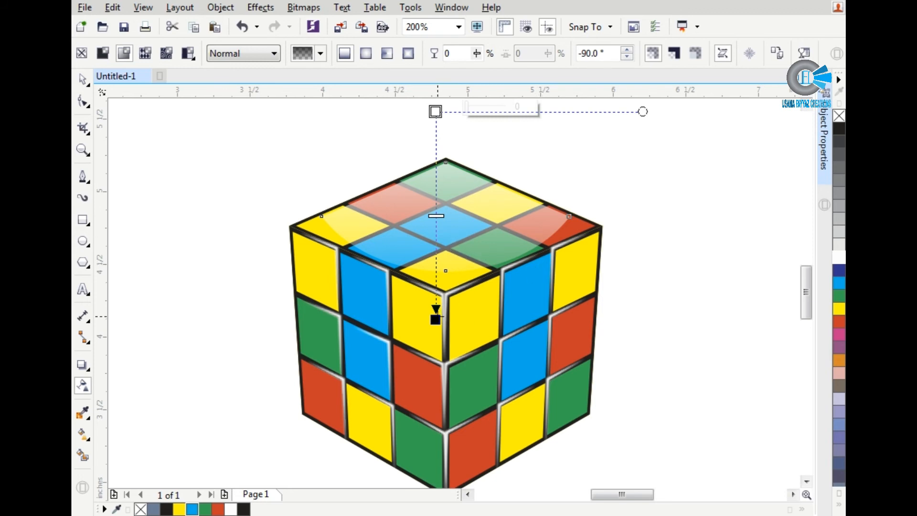
{"action": "left_click_drag", "start_coordinate": [435, 316], "coordinate": [436, 299]}
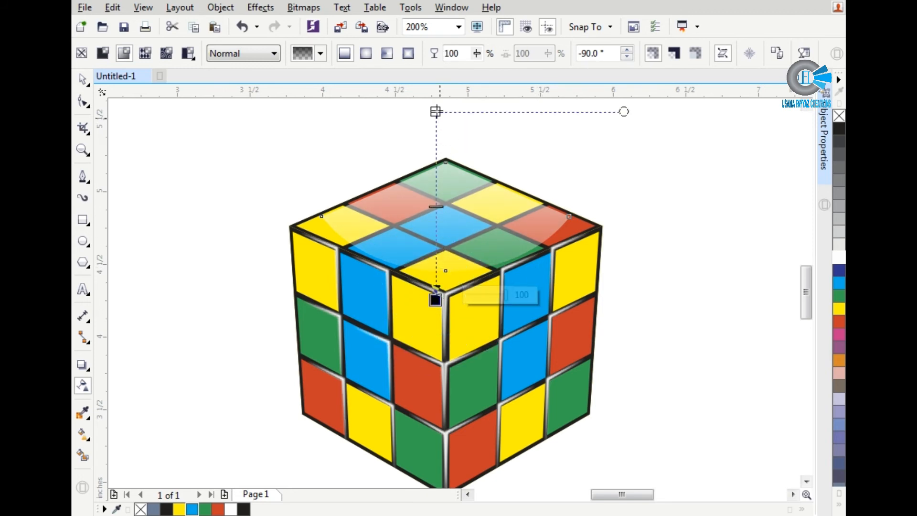
{"action": "mouse_move", "coordinate": [437, 112]}
{"action": "left_mouse_down"}
{"action": "mouse_move", "coordinate": [436, 140]}
{"action": "mouse_move", "coordinate": [436, 106]}
{"action": "left_mouse_up"}
{"action": "scroll", "coordinate": [437, 143], "scroll_direction": "down", "scroll_amount": 1}
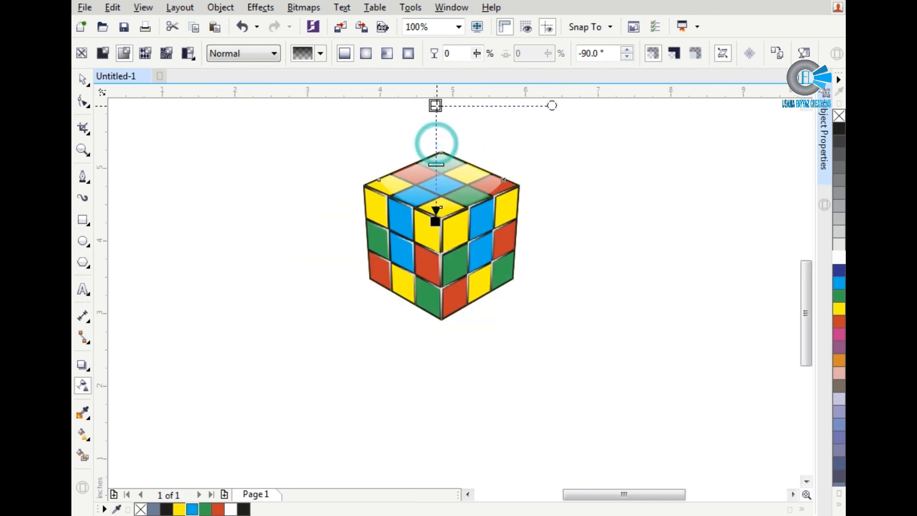
{"action": "left_click", "coordinate": [565, 195]}
{"action": "key", "text": "space"}
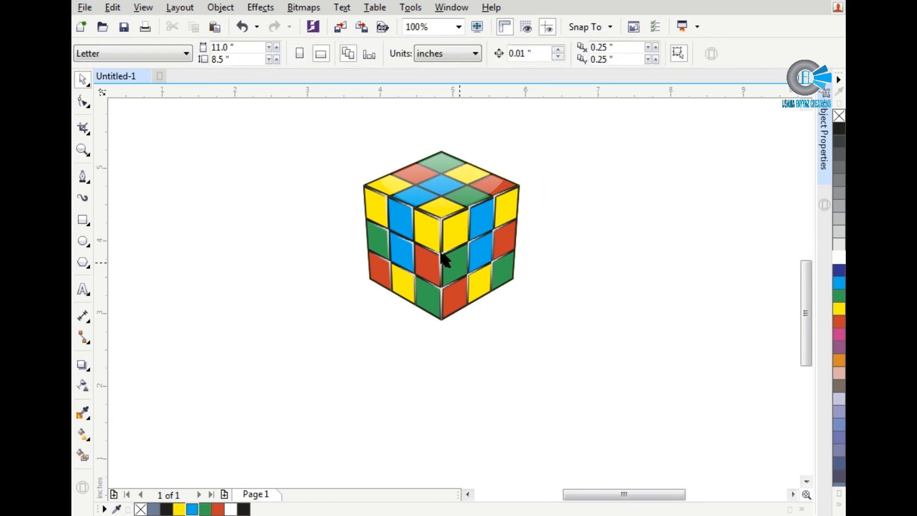
Step: Select all parts of the cube and group them
{"action": "scroll", "coordinate": [441, 254], "scroll_direction": "up", "scroll_amount": 1}
{"action": "scroll", "coordinate": [420, 290], "scroll_direction": "down", "scroll_amount": 1}
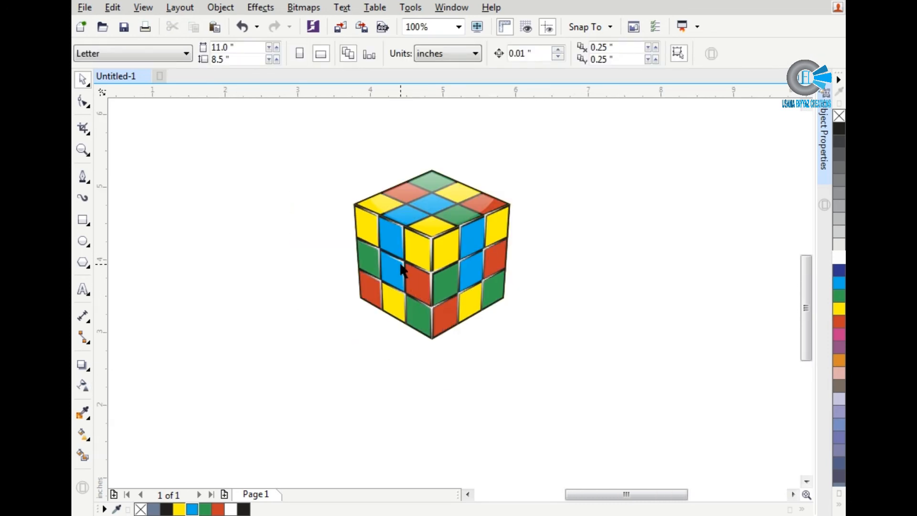
{"action": "left_click_drag", "start_coordinate": [299, 148], "coordinate": [584, 385]}
{"action": "key", "text": "ctrl+g"}
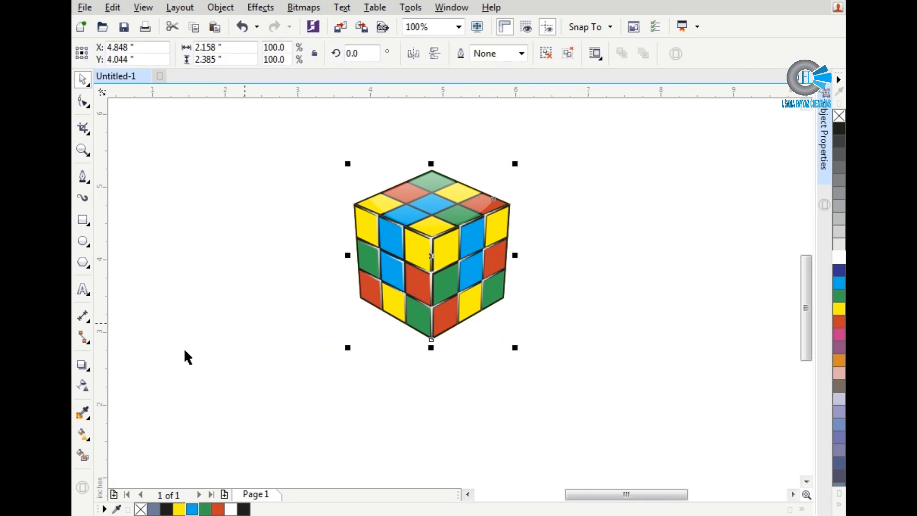
Step: Try a Perspective Bottom Right drop shadow on the grouped cube and undo it
{"action": "left_click", "coordinate": [82, 368]}
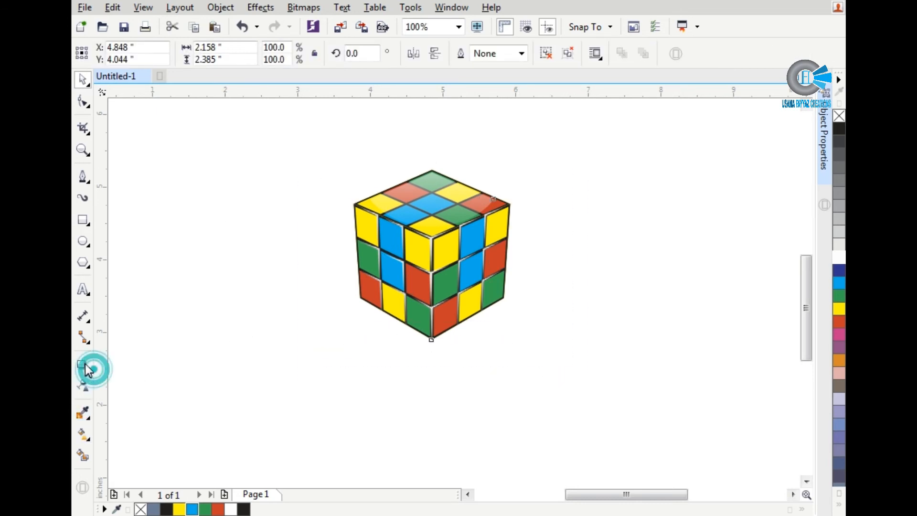
{"action": "left_click", "coordinate": [138, 53]}
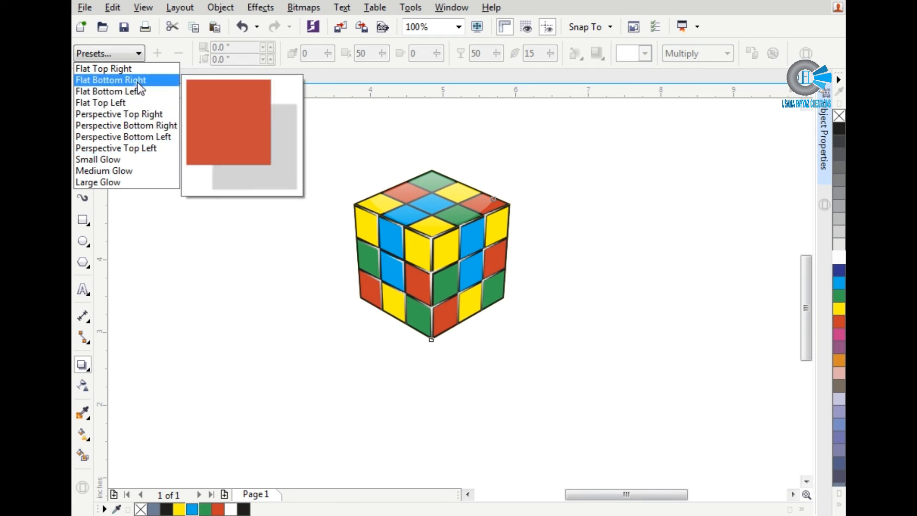
{"action": "left_click", "coordinate": [138, 125]}
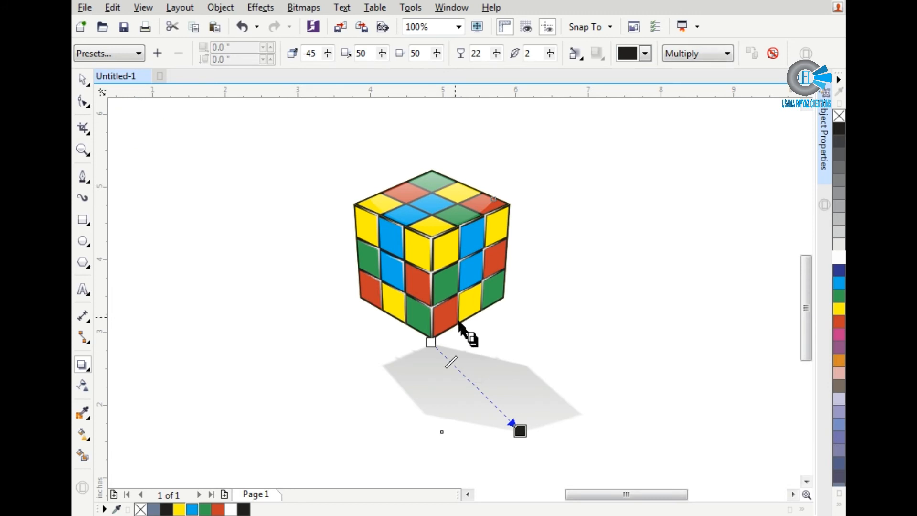
{"action": "key", "text": "ctrl+z"}
{"action": "key", "text": "space"}
{"action": "left_click", "coordinate": [508, 315]}
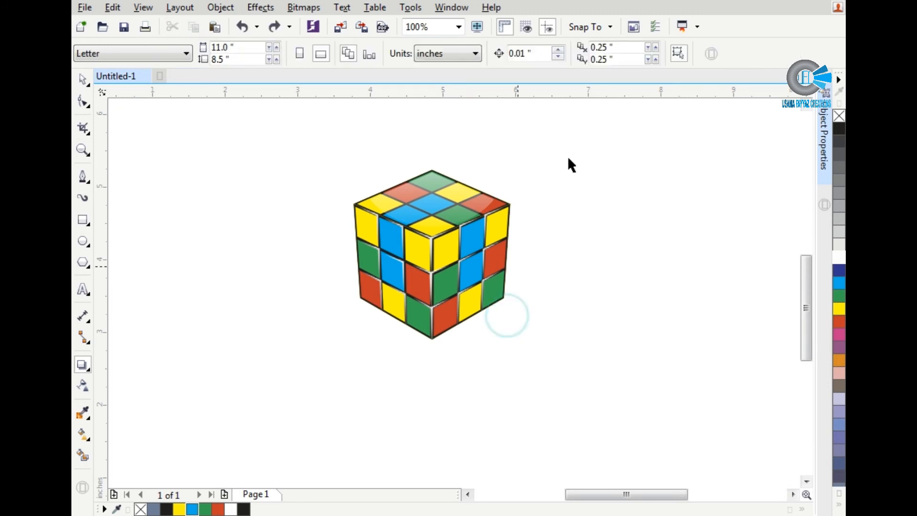
Step: Try a vertically mirrored copy of the cube, flattened to 71.3% height, beneath the original and delete it
{"action": "left_click_drag", "start_coordinate": [552, 144], "coordinate": [279, 397]}
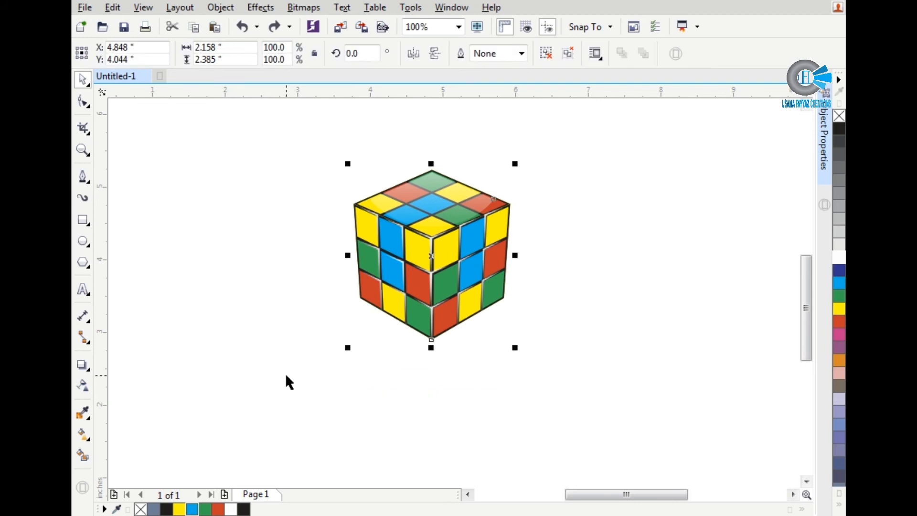
{"action": "left_click", "coordinate": [393, 246]}
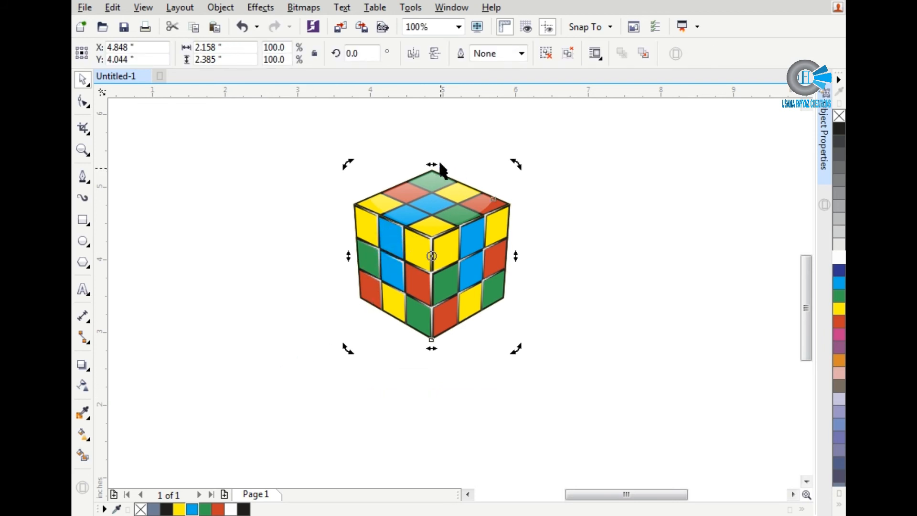
{"action": "key", "text": "KP_Add"}
{"action": "left_click_drag", "start_coordinate": [433, 191], "coordinate": [429, 399]}
{"action": "scroll", "coordinate": [430, 398], "scroll_direction": "up", "scroll_amount": 1}
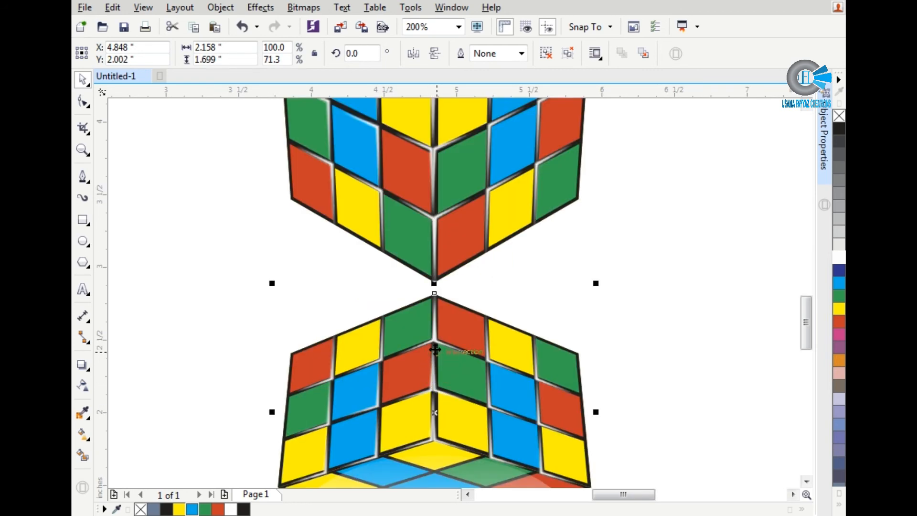
{"action": "scroll", "coordinate": [434, 277], "scroll_direction": "down", "scroll_amount": 1}
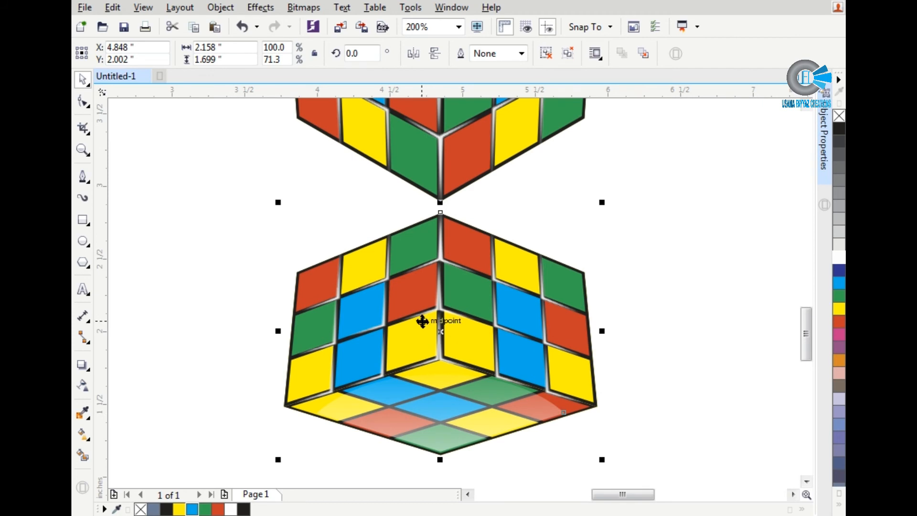
{"action": "left_click_drag", "start_coordinate": [434, 315], "coordinate": [436, 290]}
{"action": "scroll", "coordinate": [431, 290], "scroll_direction": "down", "scroll_amount": 2}
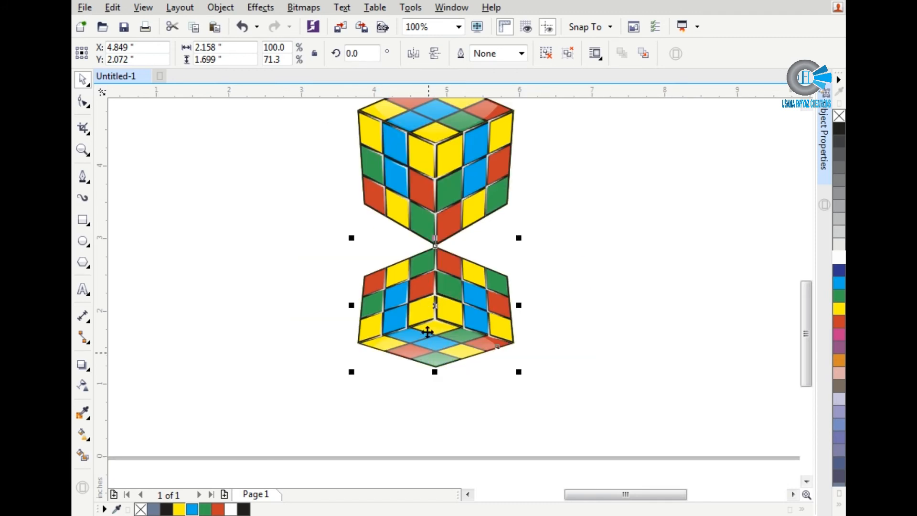
{"action": "key", "text": "Delete"}
Step: Copy the grouped cube to the empty area below and to the right of the original
{"action": "left_click", "coordinate": [451, 191]}
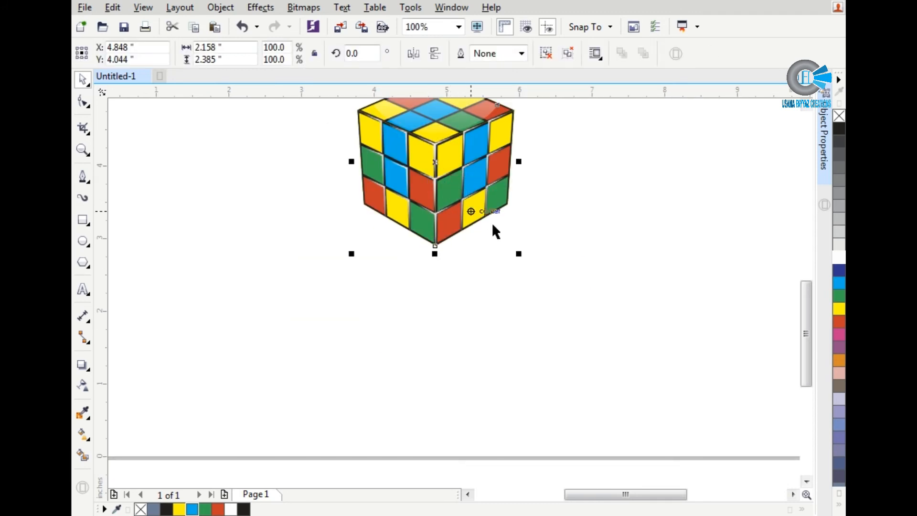
{"action": "left_click_drag", "start_coordinate": [468, 178], "coordinate": [650, 289]}
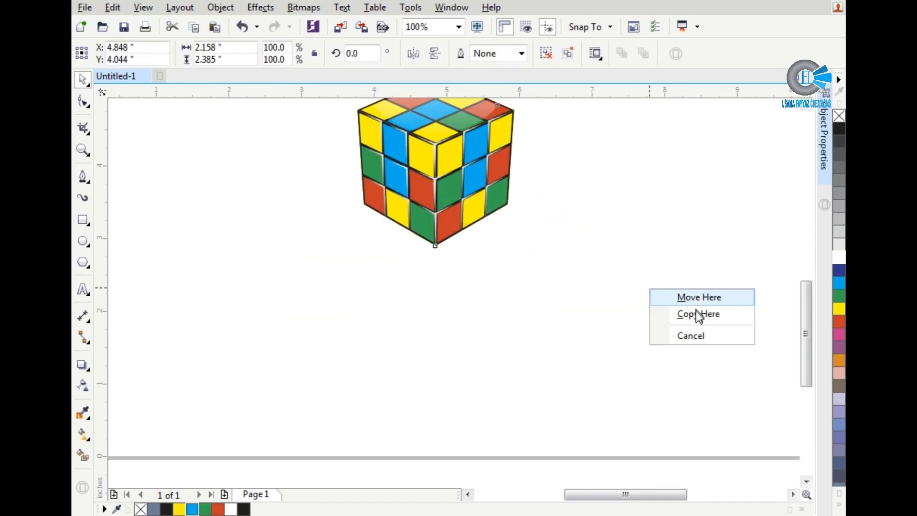
{"action": "left_click", "coordinate": [696, 314]}
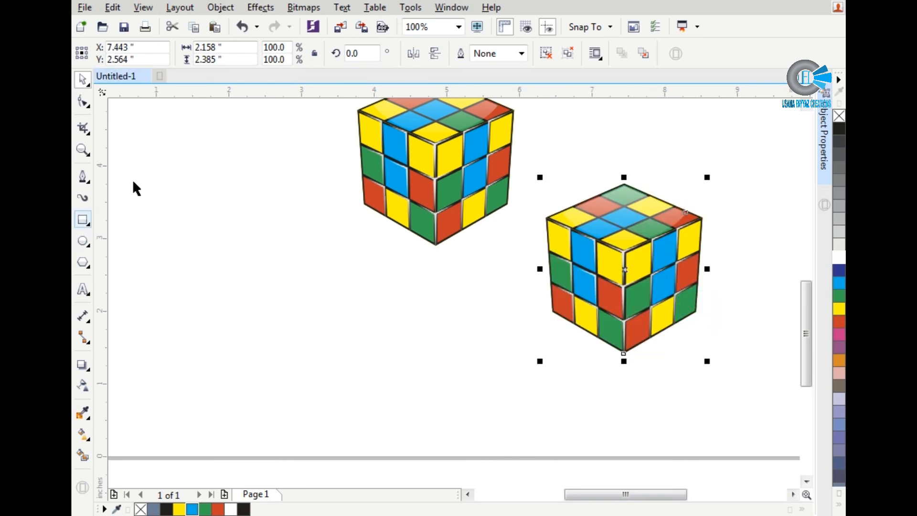
Step: Convert the copied cube to a 300 dpi CMYK bitmap with transparent background and move it below and to the left of the original
{"action": "left_click", "coordinate": [311, 11]}
{"action": "left_click", "coordinate": [338, 24]}
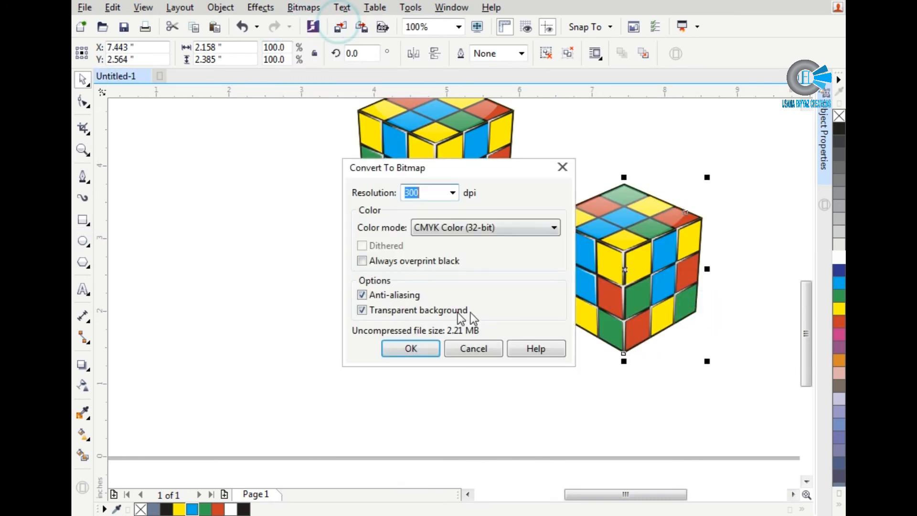
{"action": "left_click", "coordinate": [427, 186]}
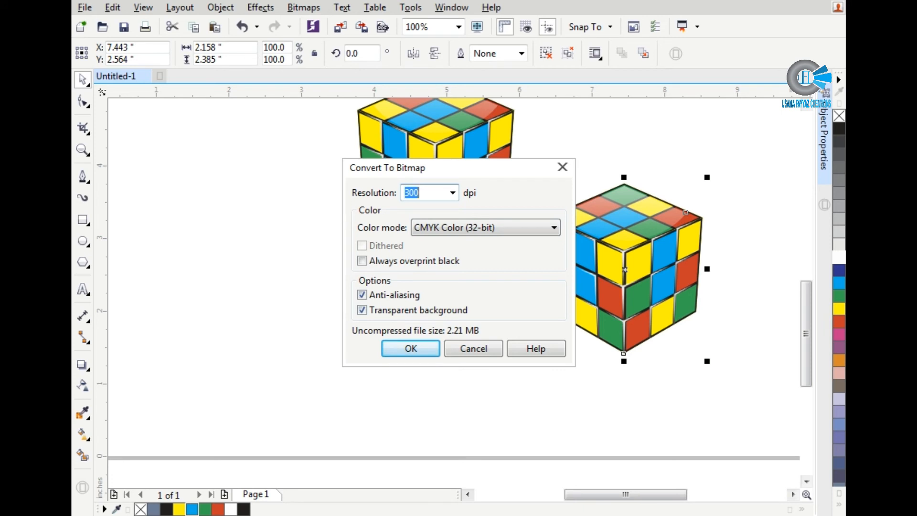
{"action": "key", "text": "Return"}
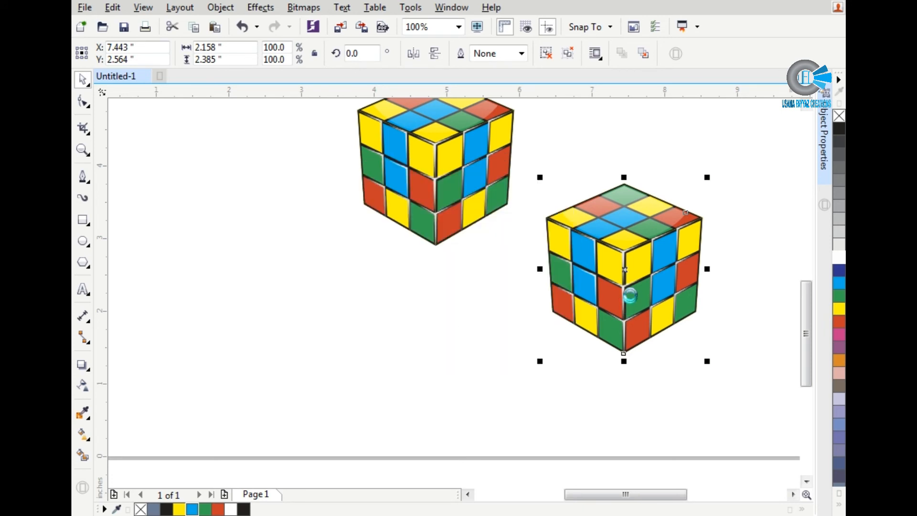
{"action": "left_click_drag", "start_coordinate": [576, 268], "coordinate": [283, 316]}
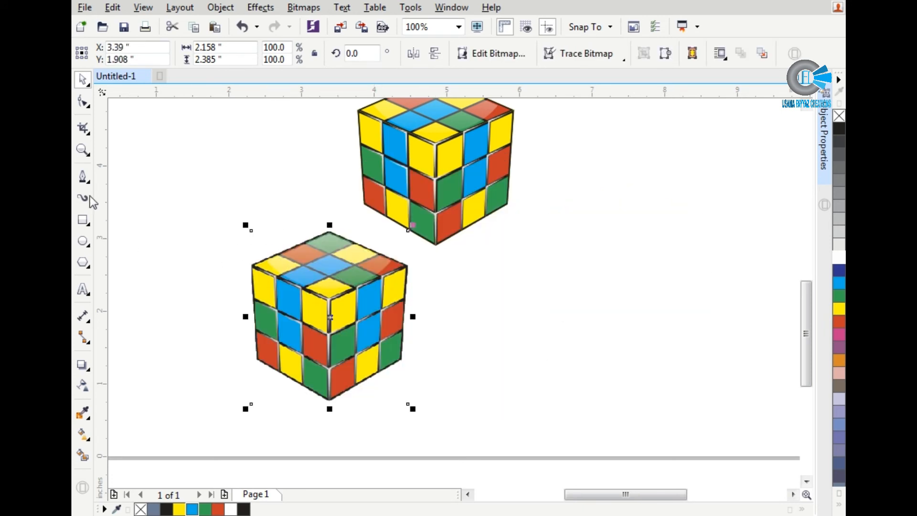
Step: Draw a rectangle about 1.82 by 2.79 inches over the cube bitmap's right half and use it to split the bitmap vertically in half
{"action": "left_click", "coordinate": [83, 221]}
{"action": "left_click_drag", "start_coordinate": [329, 231], "coordinate": [461, 433]}
{"action": "left_click", "coordinate": [310, 325], "text": "shift"}
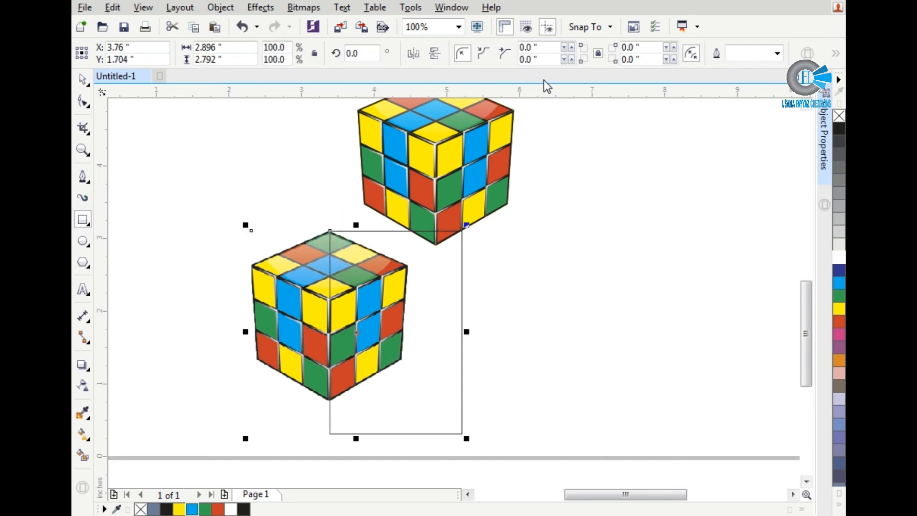
{"action": "key", "text": "space"}
{"action": "left_click", "coordinate": [531, 52]}
{"action": "left_click", "coordinate": [419, 319]}
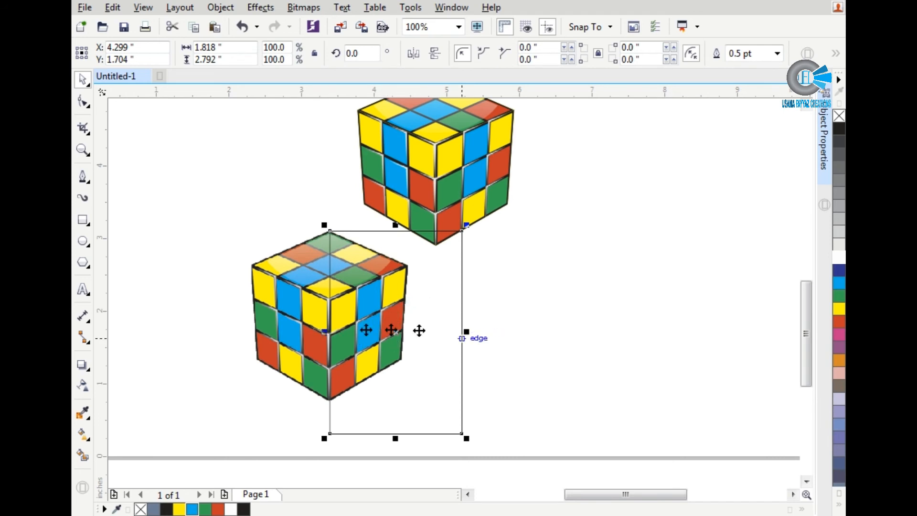
{"action": "left_click", "coordinate": [298, 301], "text": "shift"}
{"action": "left_click", "coordinate": [512, 56]}
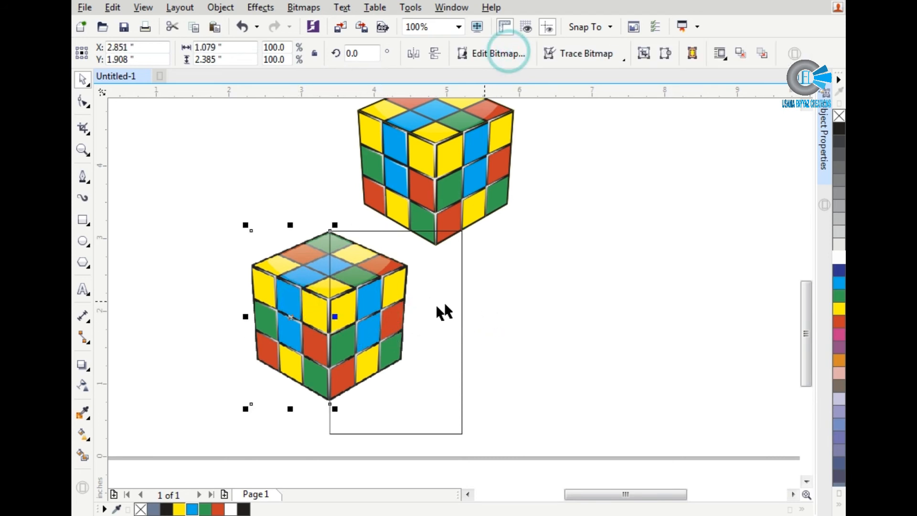
Step: Delete the rectangle that was used to split the cube bitmap
{"action": "left_click", "coordinate": [430, 307]}
{"action": "key", "text": "Delete"}
{"action": "left_click", "coordinate": [346, 308]}
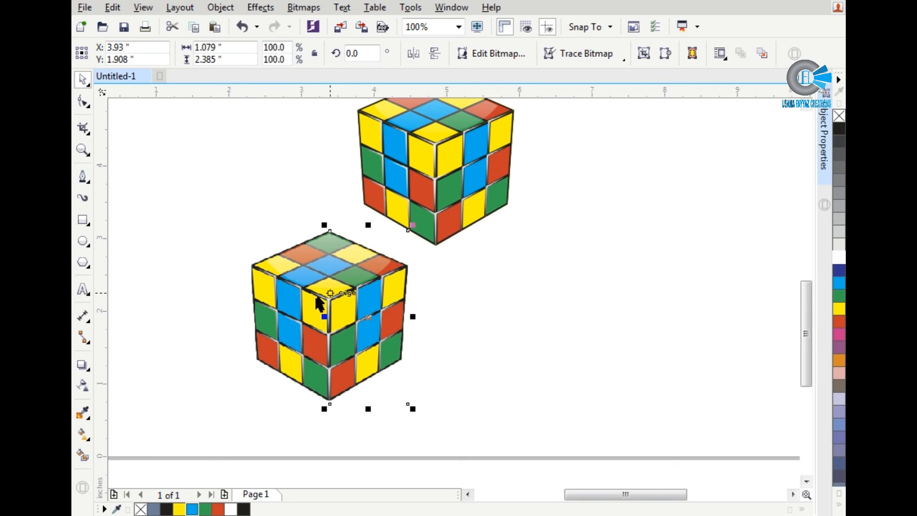
Step: Place both bitmap halves directly beneath the original cube and mirror them vertically, so the center corners of both cubes meet
{"action": "left_click", "coordinate": [304, 310], "text": "shift"}
{"action": "left_click_drag", "start_coordinate": [367, 316], "coordinate": [485, 298]}
{"action": "scroll", "coordinate": [478, 310], "scroll_direction": "down", "scroll_amount": 1}
{"action": "scroll", "coordinate": [438, 274], "scroll_direction": "up", "scroll_amount": 2}
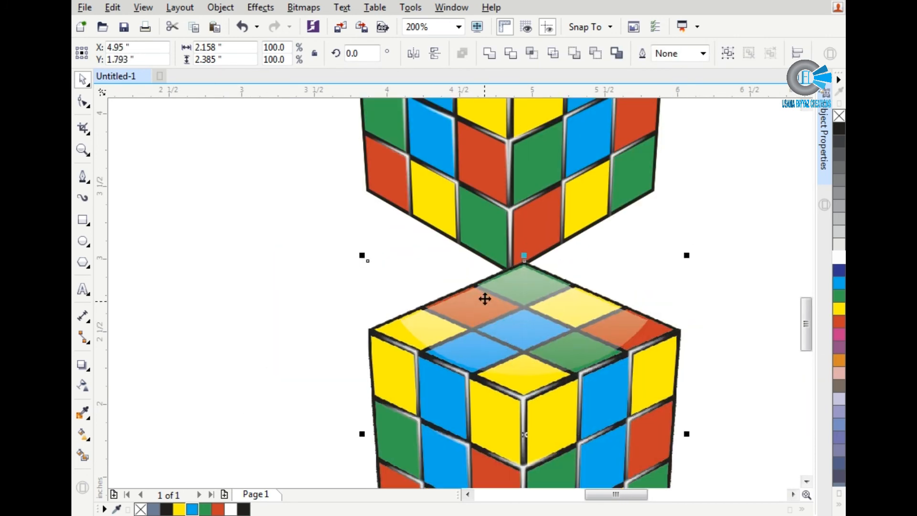
{"action": "left_click", "coordinate": [438, 55]}
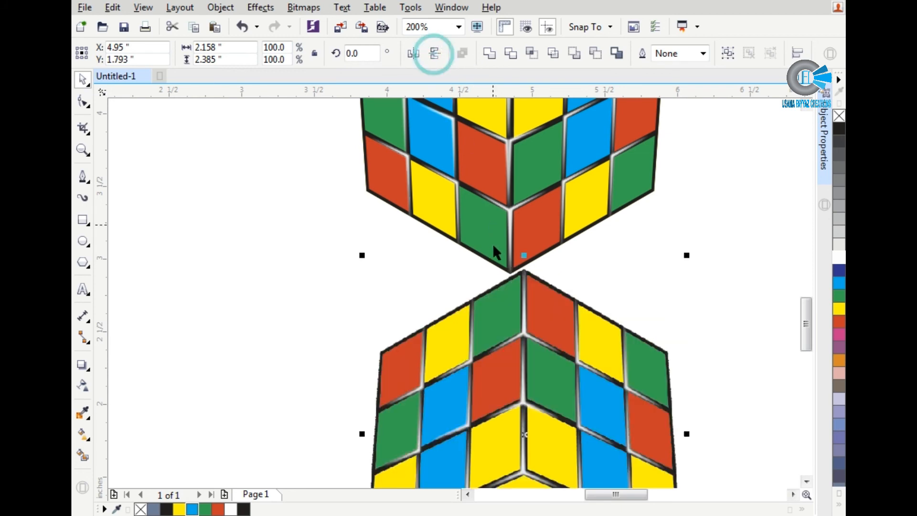
{"action": "left_click_drag", "start_coordinate": [542, 307], "coordinate": [527, 305]}
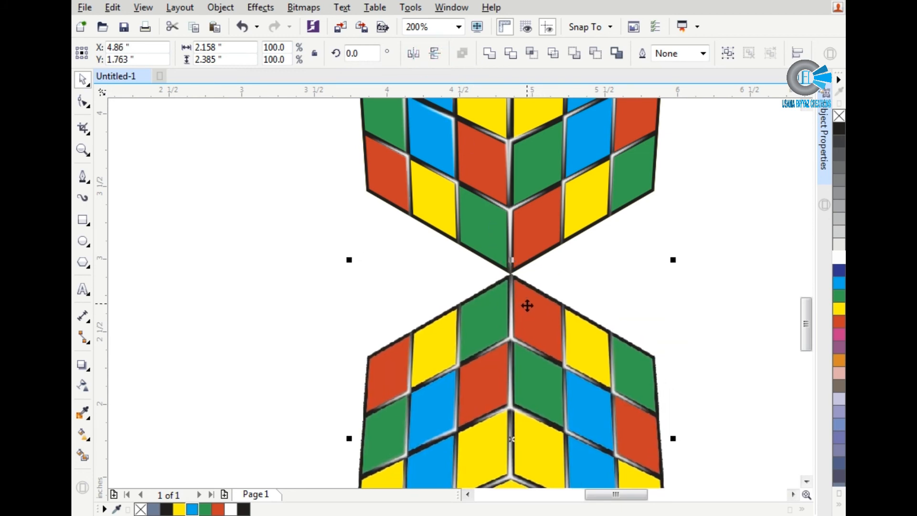
Step: Skew the mirrored right half upward to about 3.63 inches tall so its upper edge follows the cube's lower right edge
{"action": "left_click", "coordinate": [560, 334]}
{"action": "left_click", "coordinate": [643, 254]}
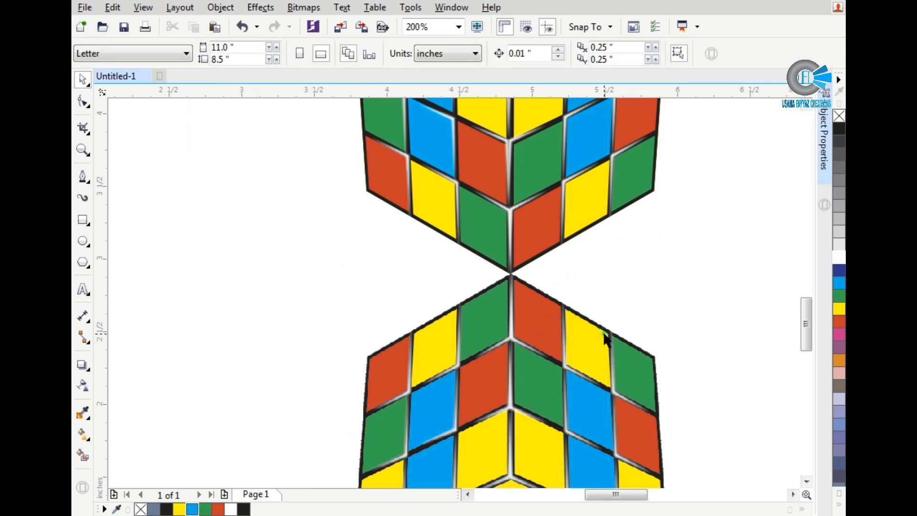
{"action": "double_click", "coordinate": [587, 347]}
{"action": "left_click_drag", "start_coordinate": [674, 439], "coordinate": [670, 343]}
{"action": "left_click_drag", "start_coordinate": [673, 383], "coordinate": [665, 315]}
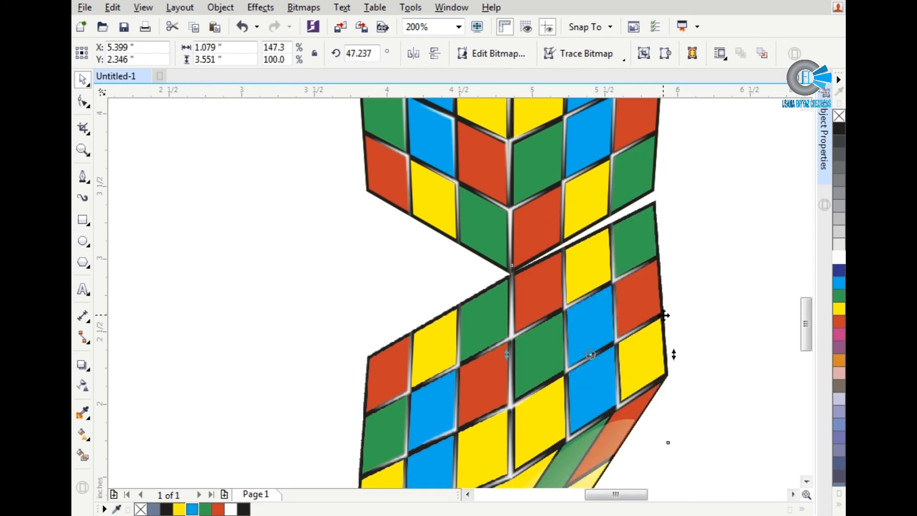
{"action": "mouse_move", "coordinate": [672, 353]}
{"action": "left_mouse_down"}
{"action": "mouse_move", "coordinate": [673, 335]}
{"action": "mouse_move", "coordinate": [673, 356]}
{"action": "left_mouse_up"}
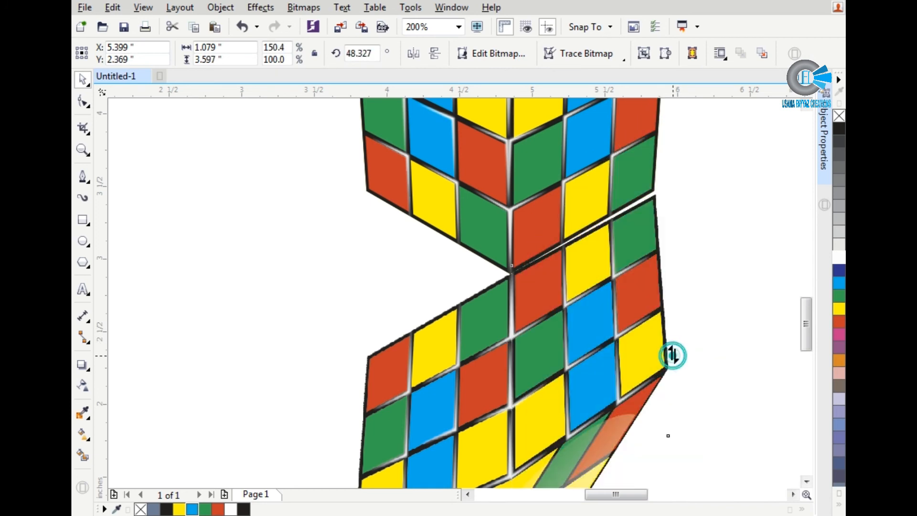
{"action": "scroll", "coordinate": [672, 356], "scroll_direction": "up", "scroll_amount": 2}
{"action": "left_click_drag", "start_coordinate": [671, 359], "coordinate": [665, 348]}
{"action": "scroll", "coordinate": [664, 347], "scroll_direction": "down", "scroll_amount": 2}
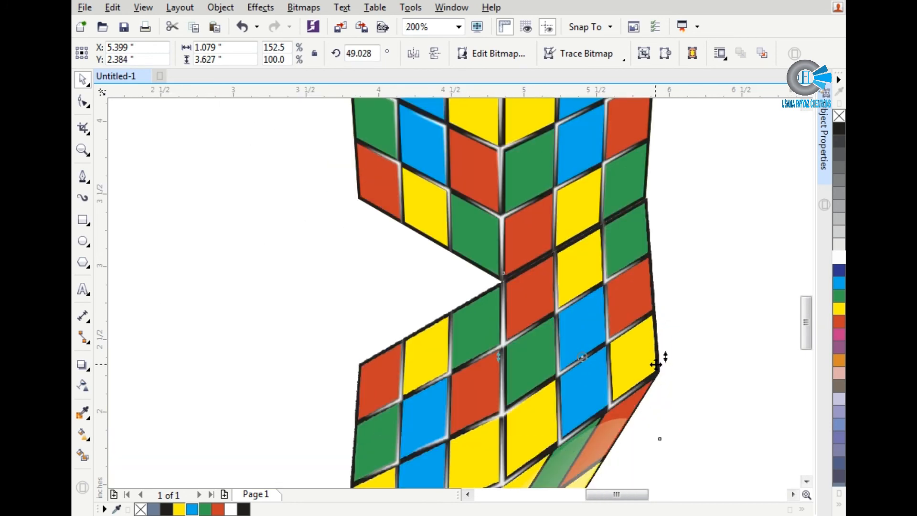
Step: Skew the mirrored left half upward to about 3.66 inches tall so its upper edge follows the cube's lower left edge
{"action": "left_click", "coordinate": [471, 382]}
{"action": "left_click", "coordinate": [445, 376]}
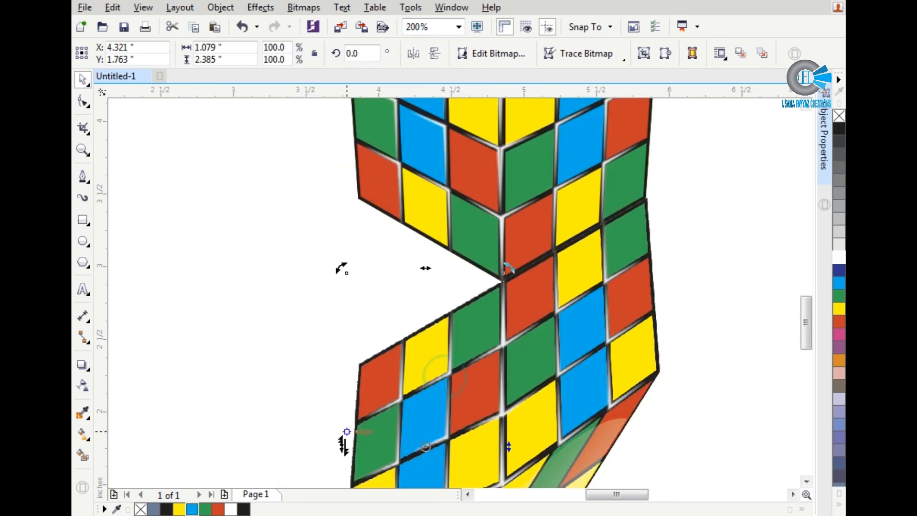
{"action": "left_click_drag", "start_coordinate": [341, 444], "coordinate": [333, 351]}
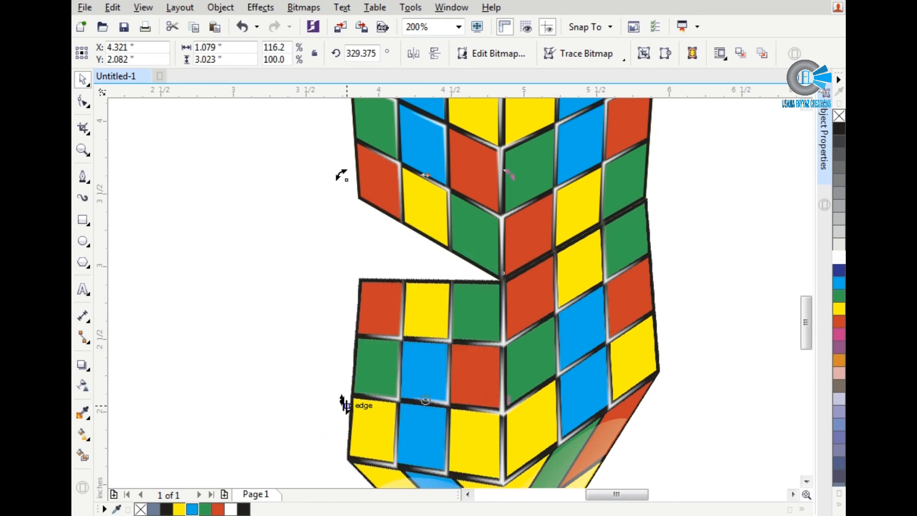
{"action": "left_click_drag", "start_coordinate": [344, 404], "coordinate": [340, 337]}
{"action": "scroll", "coordinate": [340, 344], "scroll_direction": "up", "scroll_amount": 2}
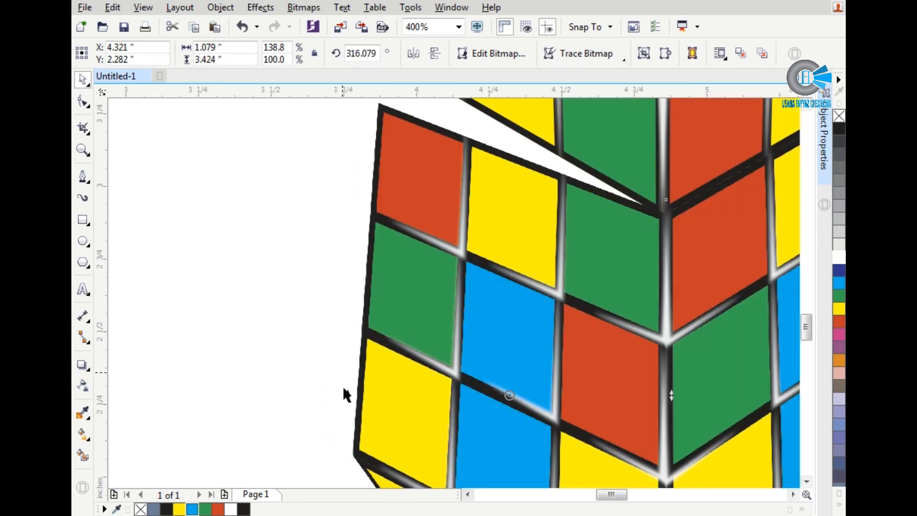
{"action": "scroll", "coordinate": [345, 391], "scroll_direction": "down", "scroll_amount": 2}
{"action": "mouse_move", "coordinate": [344, 375]}
{"action": "left_mouse_down"}
{"action": "mouse_move", "coordinate": [344, 385]}
{"action": "mouse_move", "coordinate": [345, 360]}
{"action": "mouse_move", "coordinate": [351, 388]}
{"action": "mouse_move", "coordinate": [338, 385]}
{"action": "mouse_move", "coordinate": [346, 354]}
{"action": "mouse_move", "coordinate": [349, 373]}
{"action": "left_mouse_up"}
{"action": "scroll", "coordinate": [344, 385], "scroll_direction": "up", "scroll_amount": 2}
{"action": "scroll", "coordinate": [346, 354], "scroll_direction": "down", "scroll_amount": 2}
{"action": "scroll", "coordinate": [305, 244], "scroll_direction": "down", "scroll_amount": 2}
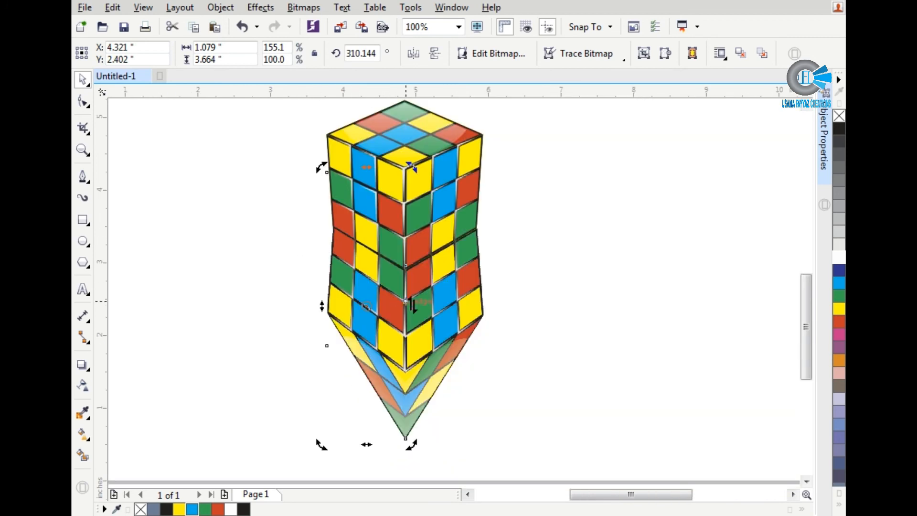
Step: Try a downward linear transparency from 0 to 100 across both reflection halves together, adjusting its start and end points
{"action": "key", "text": "F6"}
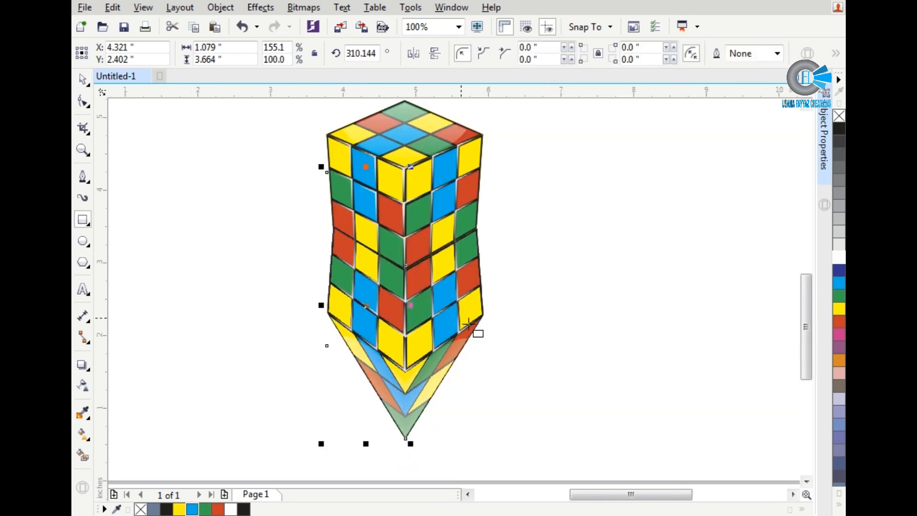
{"action": "left_click", "coordinate": [521, 371]}
{"action": "key", "text": "space"}
{"action": "left_click", "coordinate": [423, 335]}
{"action": "left_click", "coordinate": [360, 311], "text": "shift"}
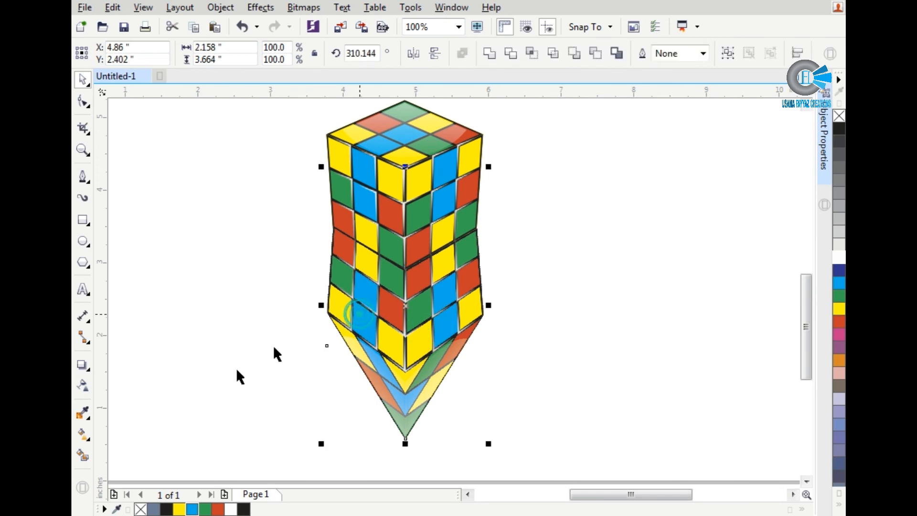
{"action": "left_click", "coordinate": [83, 385]}
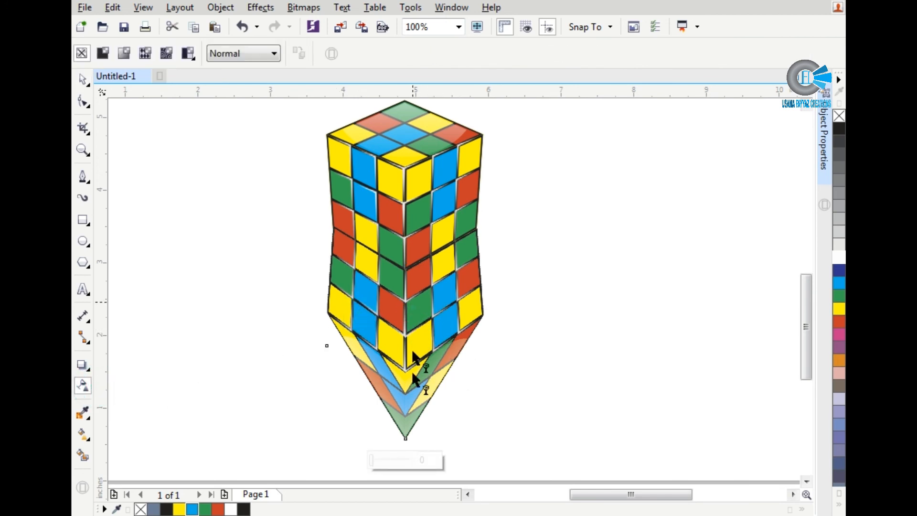
{"action": "left_click_drag", "start_coordinate": [412, 305], "coordinate": [413, 385]}
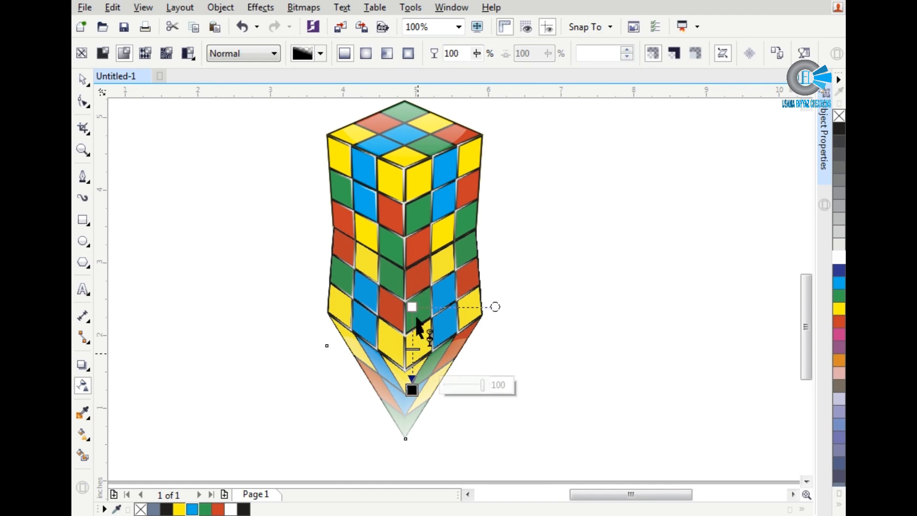
{"action": "left_click_drag", "start_coordinate": [412, 307], "coordinate": [413, 249]}
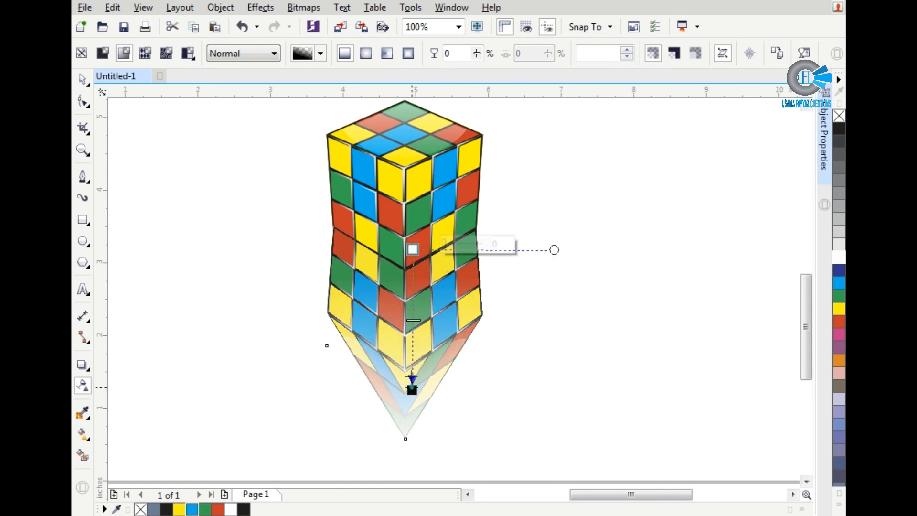
{"action": "left_click_drag", "start_coordinate": [412, 390], "coordinate": [411, 305]}
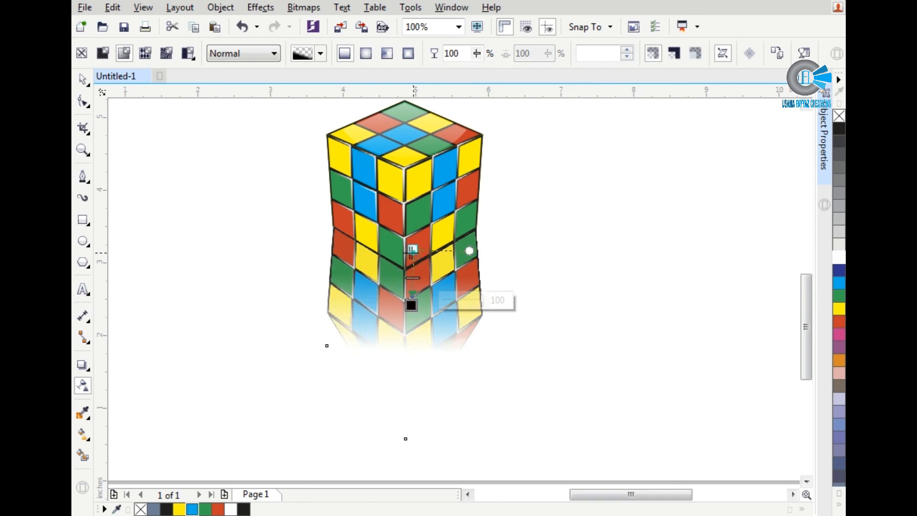
{"action": "left_click_drag", "start_coordinate": [412, 251], "coordinate": [406, 251]}
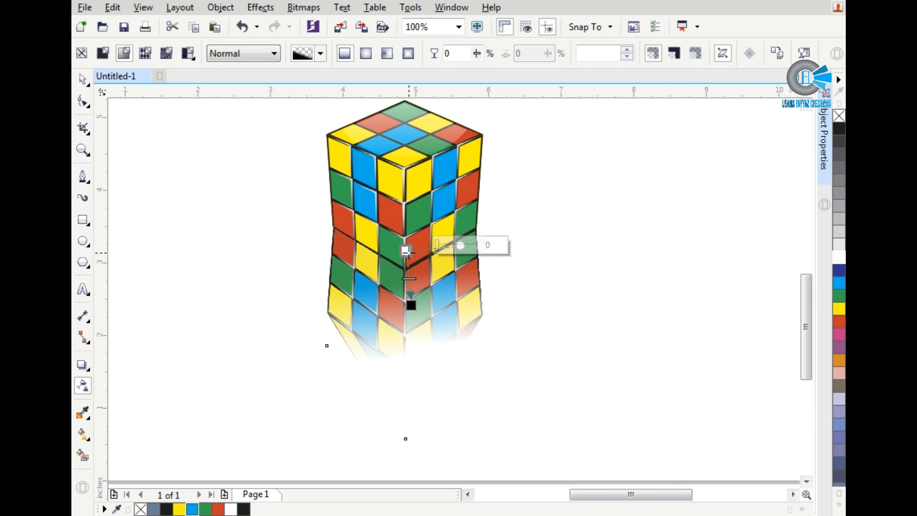
Step: Undo the transparency adjustments on the two reflection halves and deselect them
{"action": "key", "text": "ctrl+z"}
{"action": "key", "text": "ctrl+z"}
{"action": "key", "text": "ctrl+z"}
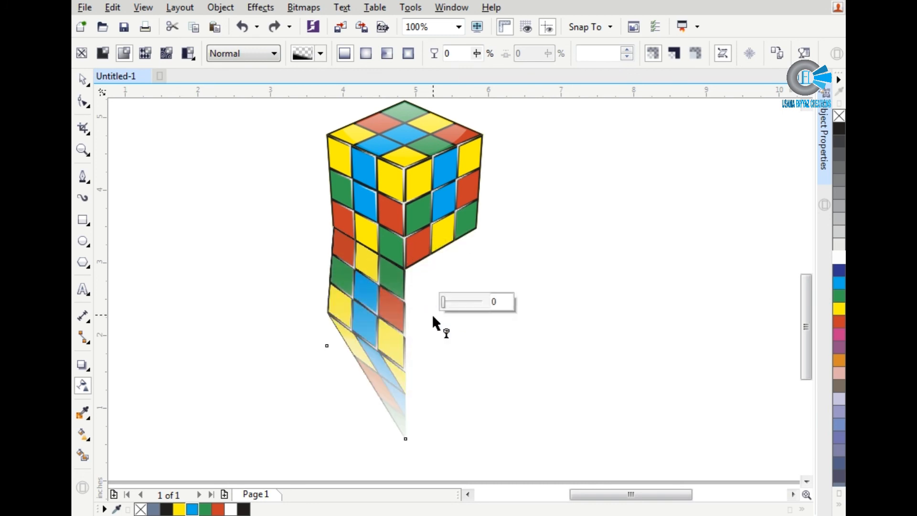
{"action": "key", "text": "ctrl+shift+z"}
{"action": "left_click", "coordinate": [459, 384]}
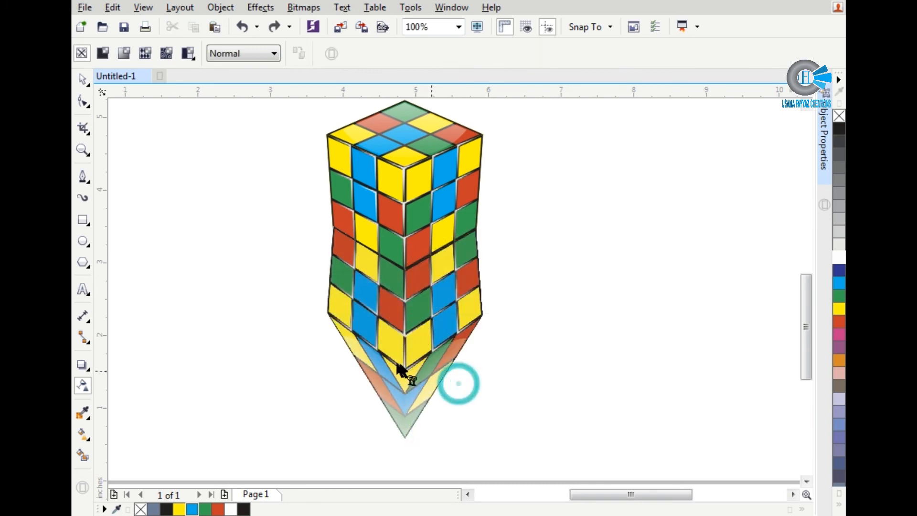
Step: Try a straight downward linear transparency on the left reflection half alone and undo it
{"action": "left_click", "coordinate": [405, 374]}
{"action": "left_click", "coordinate": [413, 358]}
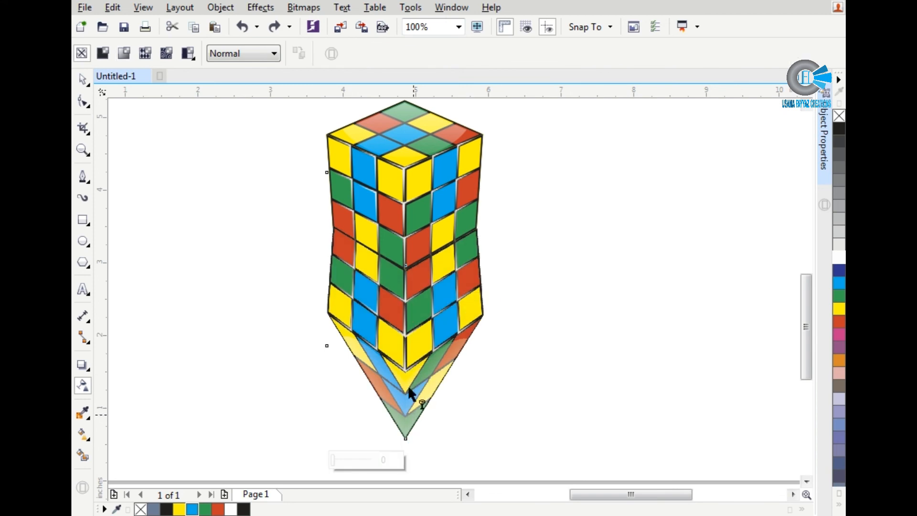
{"action": "left_click_drag", "start_coordinate": [405, 277], "coordinate": [404, 320]}
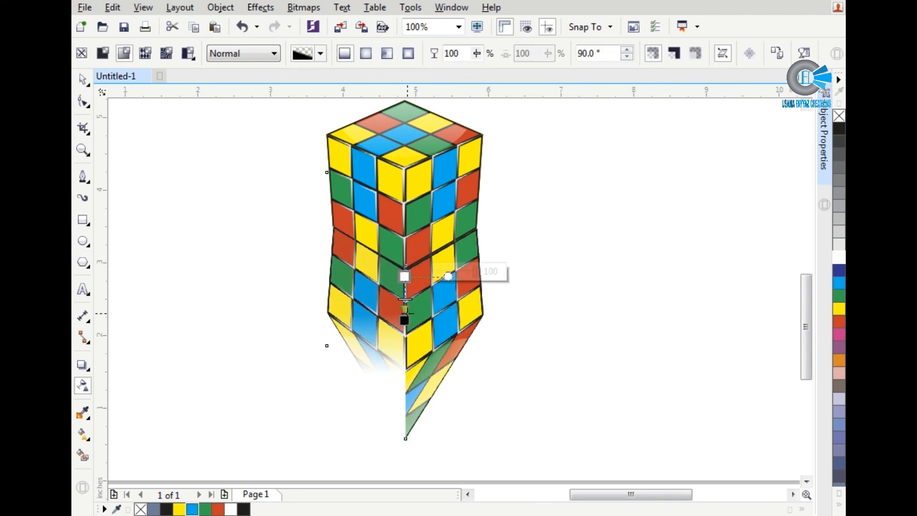
{"action": "key", "text": "space"}
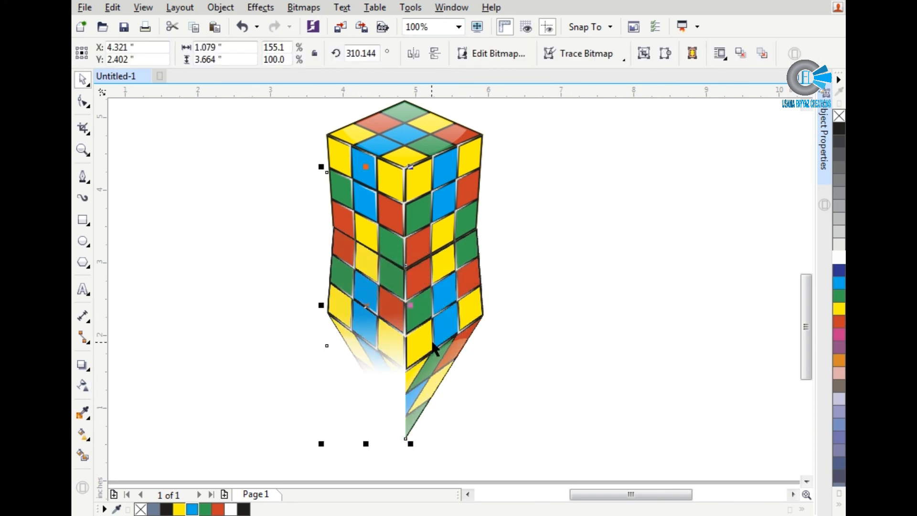
{"action": "key", "text": "ctrl+z"}
{"action": "key", "text": "ctrl+z"}
Step: Try a shorter downward linear transparency over both reflection halves, extend its fade lower, and undo it
{"action": "key", "text": "space"}
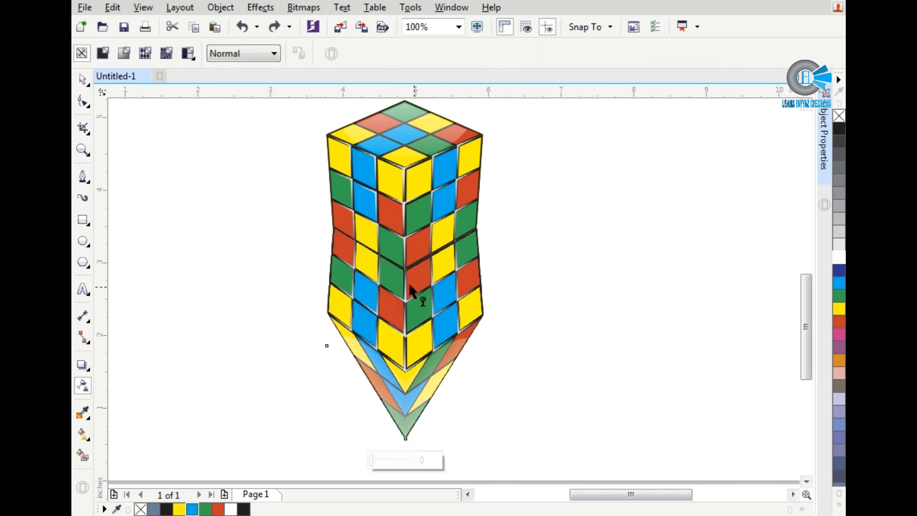
{"action": "left_click_drag", "start_coordinate": [403, 254], "coordinate": [405, 283]}
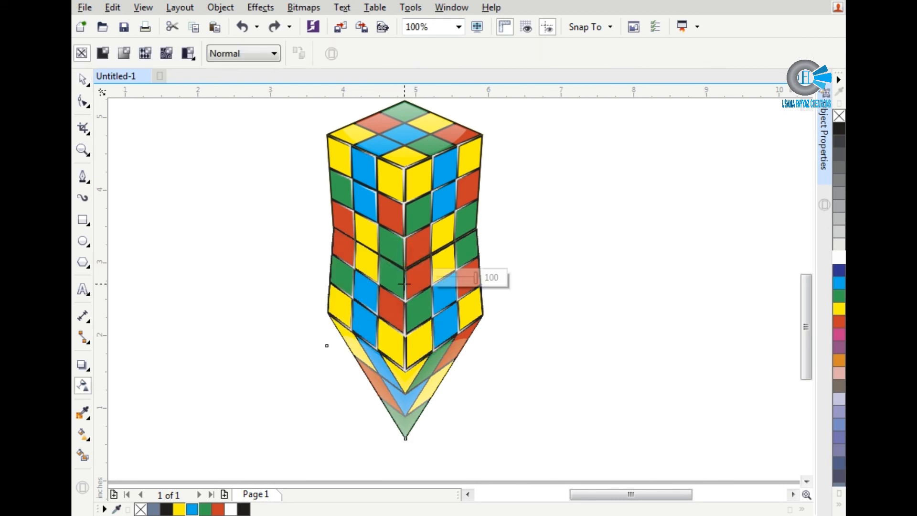
{"action": "scroll", "coordinate": [404, 283], "scroll_direction": "up", "scroll_amount": 2}
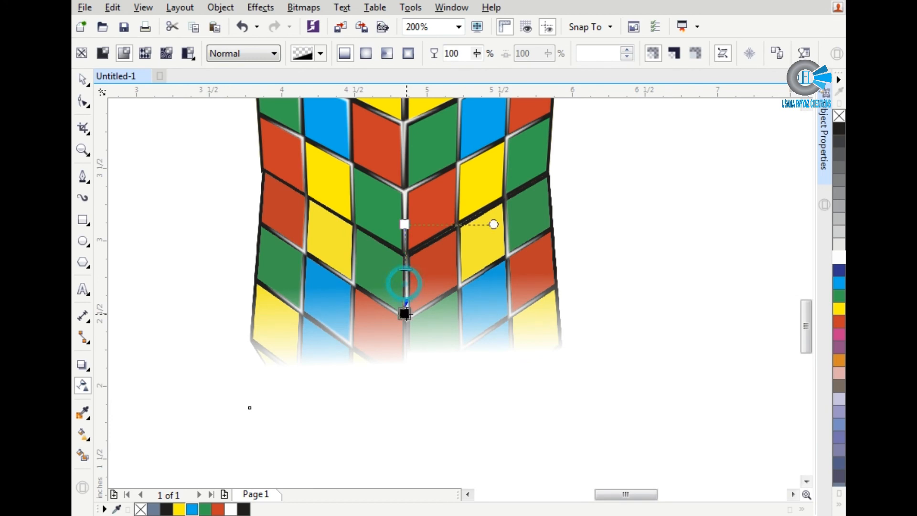
{"action": "left_click_drag", "start_coordinate": [405, 282], "coordinate": [405, 329]}
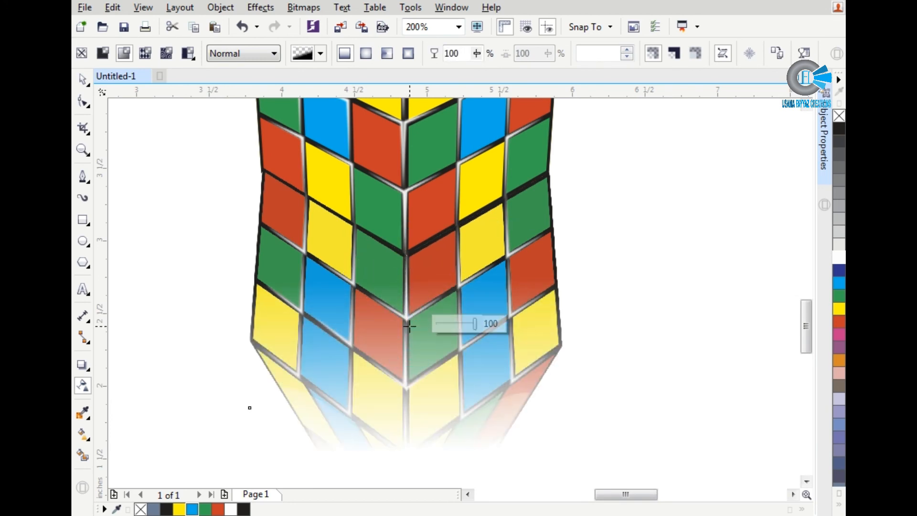
{"action": "key", "text": "space"}
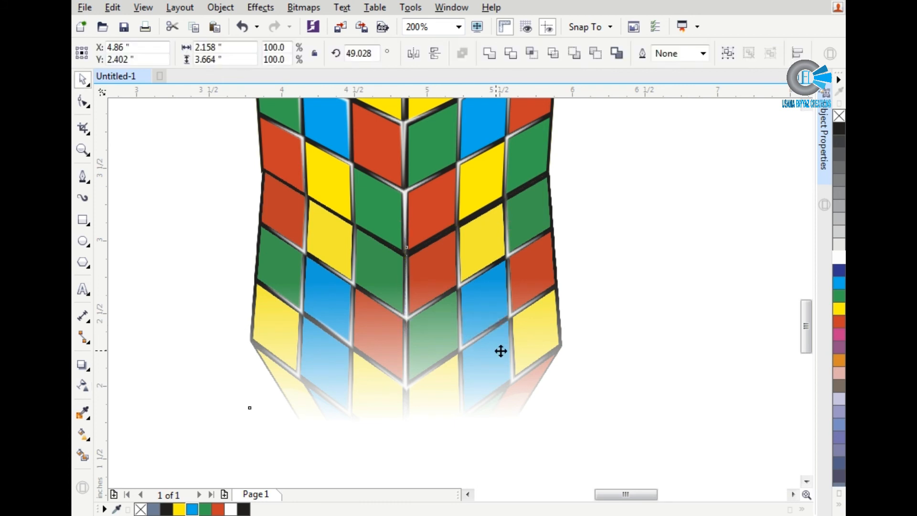
{"action": "key", "text": "ctrl+z"}
{"action": "key", "text": "ctrl+z"}
{"action": "key", "text": "ctrl+z"}
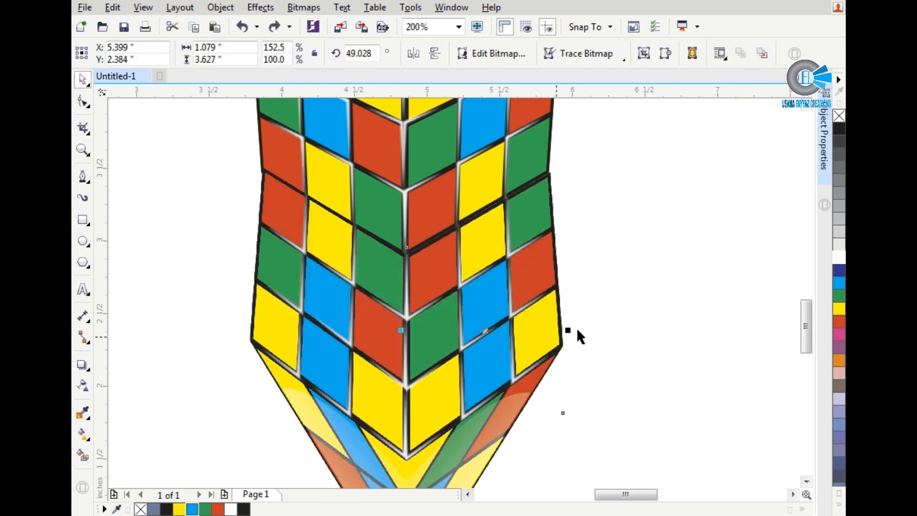
Step: Fade the left reflection half downward with a linear transparency at about -59°, adjusting its skew and end point to follow the cube's lower edge
{"action": "left_click", "coordinate": [579, 329]}
{"action": "left_click", "coordinate": [394, 262]}
{"action": "key", "text": "space"}
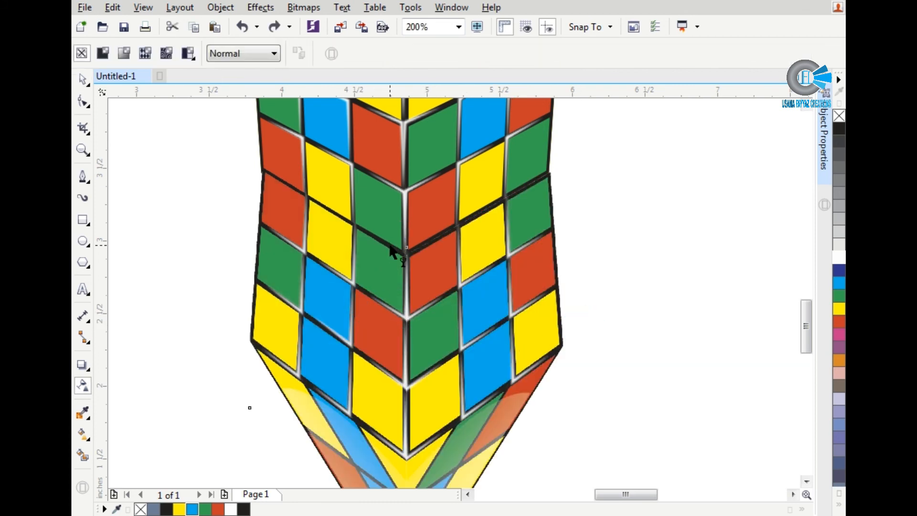
{"action": "left_click_drag", "start_coordinate": [380, 249], "coordinate": [359, 352]}
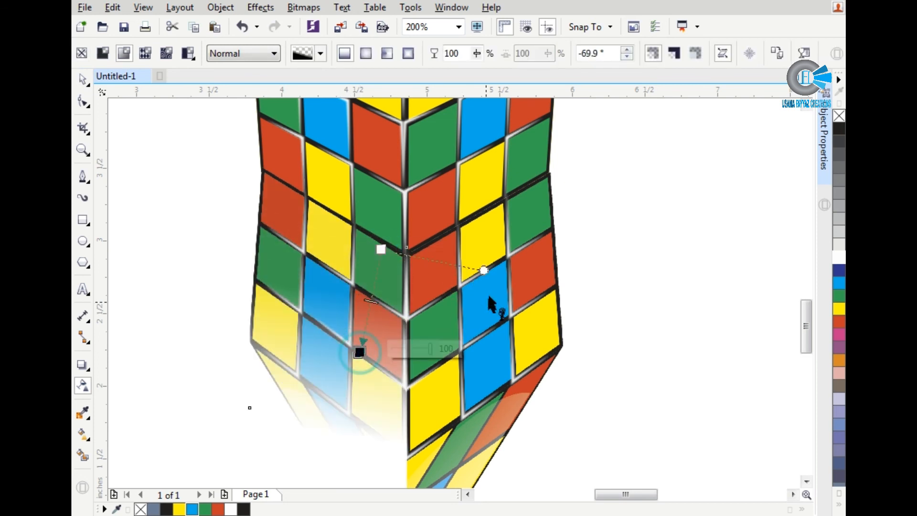
{"action": "left_click_drag", "start_coordinate": [484, 271], "coordinate": [311, 208]}
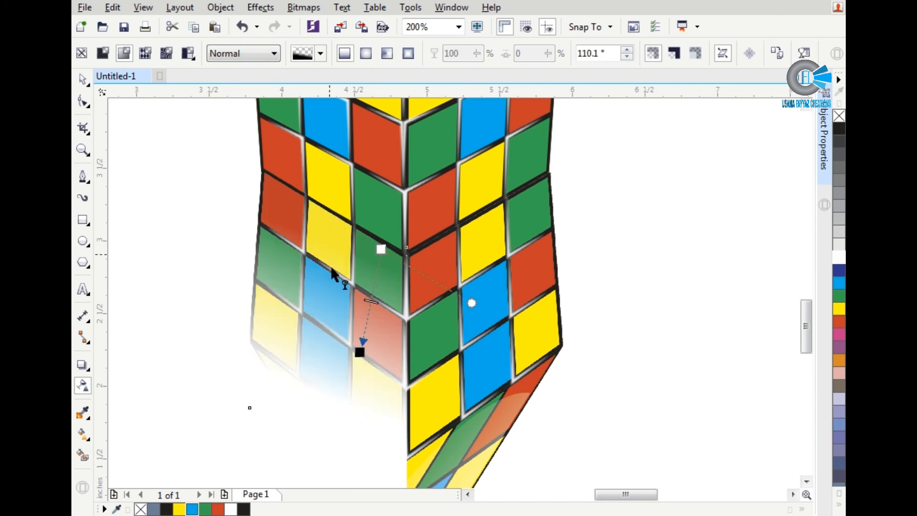
{"action": "left_click_drag", "start_coordinate": [349, 351], "coordinate": [344, 342]}
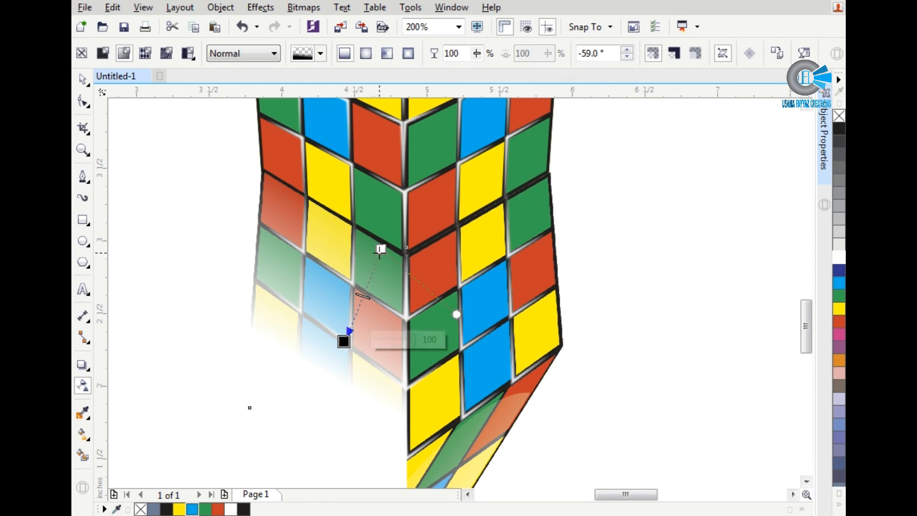
{"action": "left_click_drag", "start_coordinate": [365, 252], "coordinate": [320, 221]}
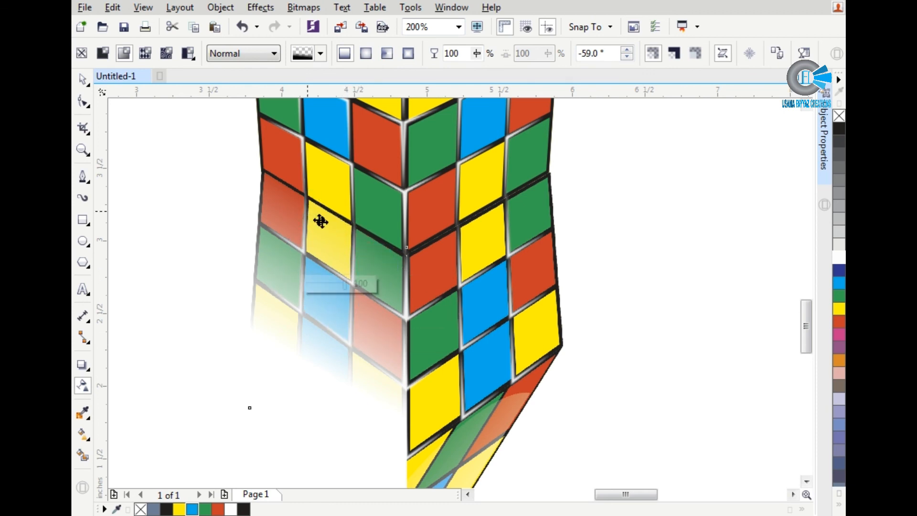
{"action": "left_click_drag", "start_coordinate": [387, 258], "coordinate": [393, 249]}
{"action": "key", "text": "space"}
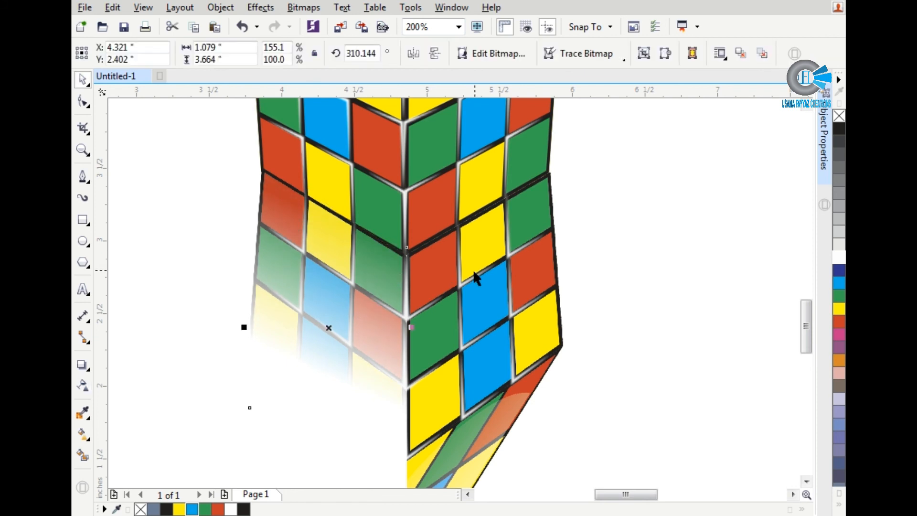
Step: Copy the left reflection half's transparency onto the right reflection half
{"action": "left_click", "coordinate": [474, 267]}
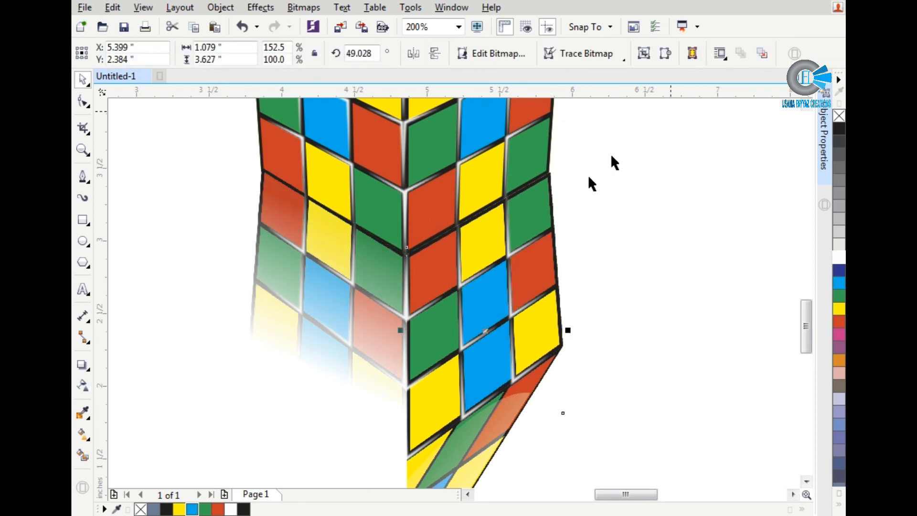
{"action": "key", "text": "space"}
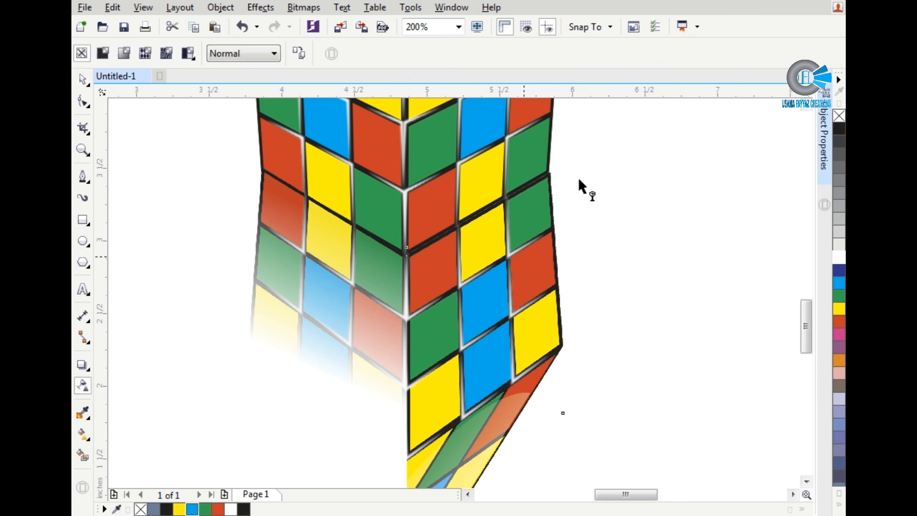
{"action": "left_click", "coordinate": [308, 51]}
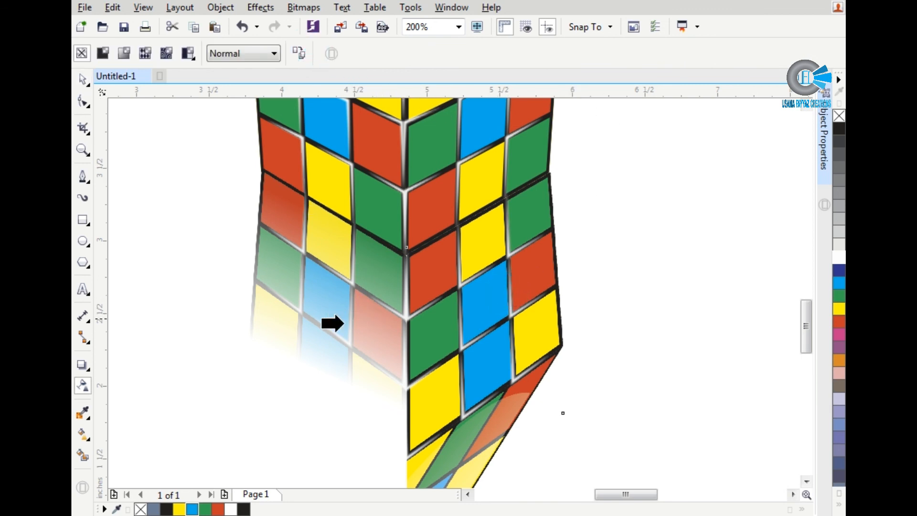
{"action": "left_click", "coordinate": [341, 324]}
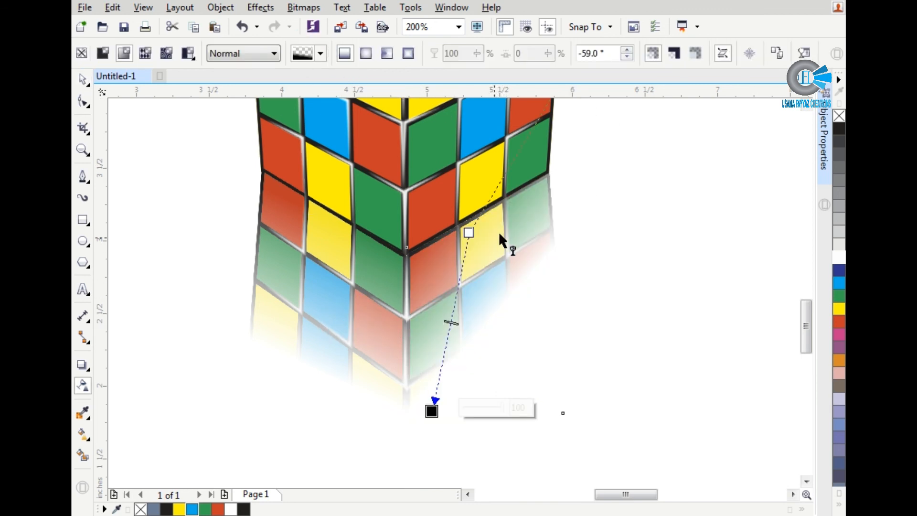
{"action": "scroll", "coordinate": [486, 317], "scroll_direction": "down", "scroll_amount": 2}
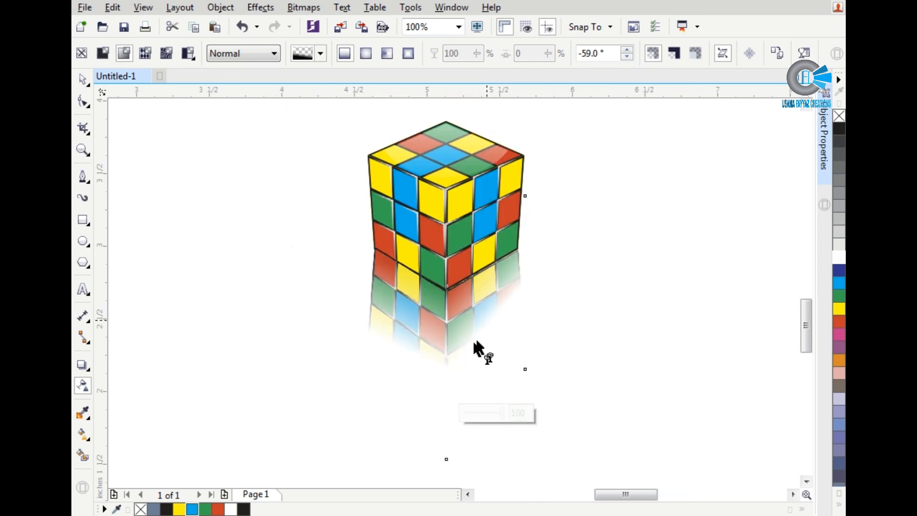
{"action": "scroll", "coordinate": [486, 318], "scroll_direction": "up", "scroll_amount": 2}
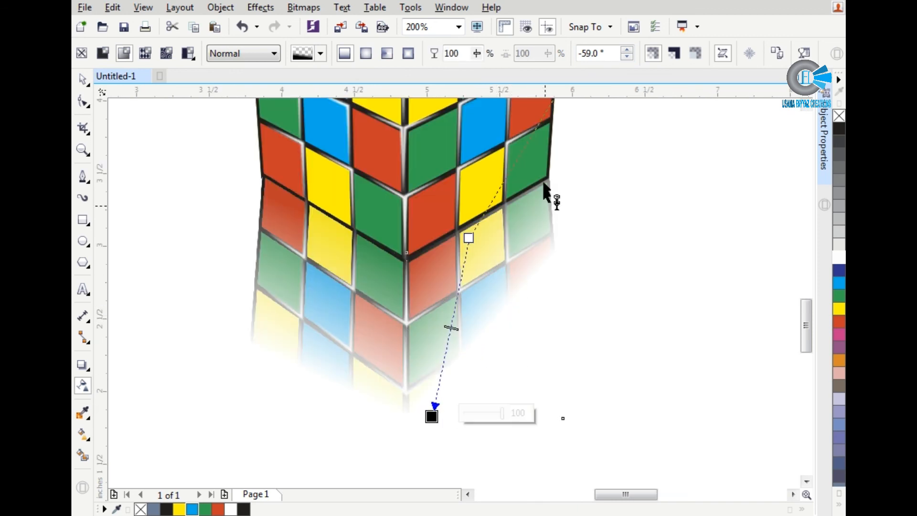
{"action": "scroll", "coordinate": [476, 316], "scroll_direction": "down", "scroll_amount": 2}
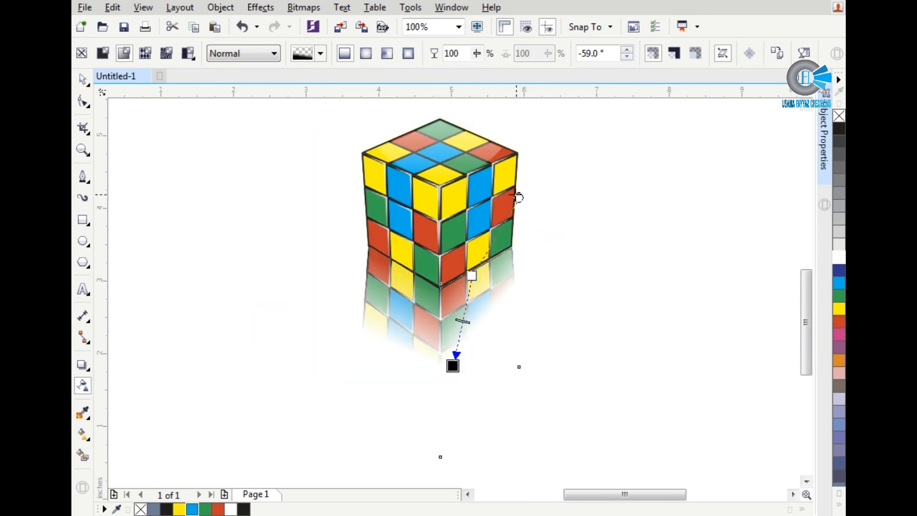
Step: Reshape the right reflection half's transparency to about 67.3°, skewing and shortening the fade to mirror the left half, and deselect it
{"action": "left_click", "coordinate": [516, 194]}
{"action": "left_click", "coordinate": [529, 235]}
{"action": "scroll", "coordinate": [504, 302], "scroll_direction": "up", "scroll_amount": 1}
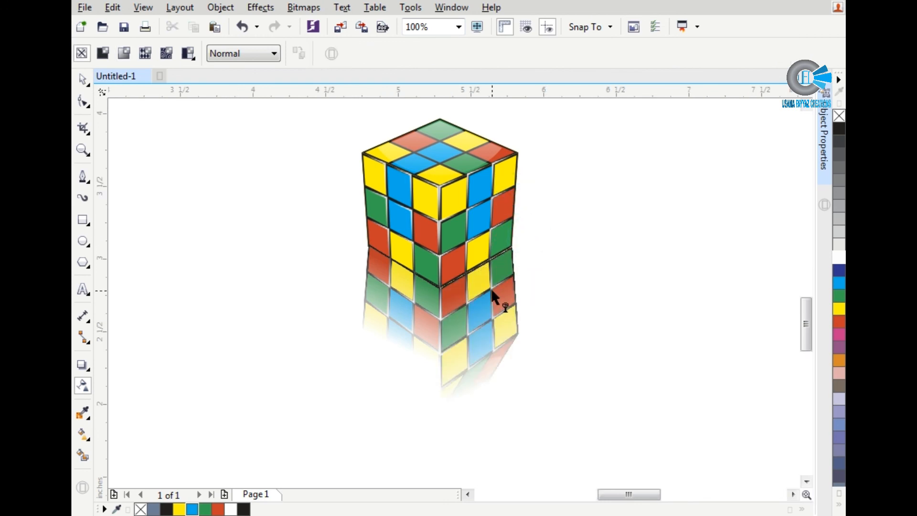
{"action": "left_click", "coordinate": [491, 288]}
{"action": "left_click_drag", "start_coordinate": [402, 429], "coordinate": [471, 428]}
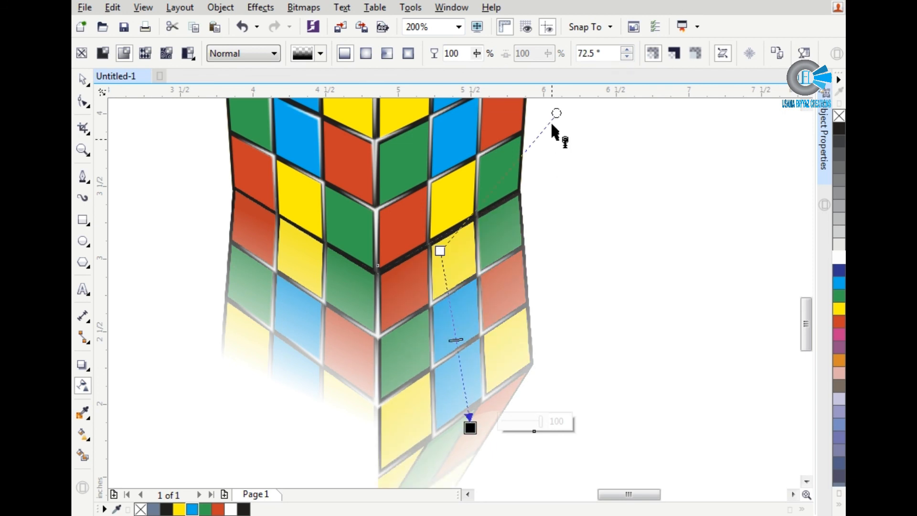
{"action": "left_click_drag", "start_coordinate": [558, 115], "coordinate": [593, 154]}
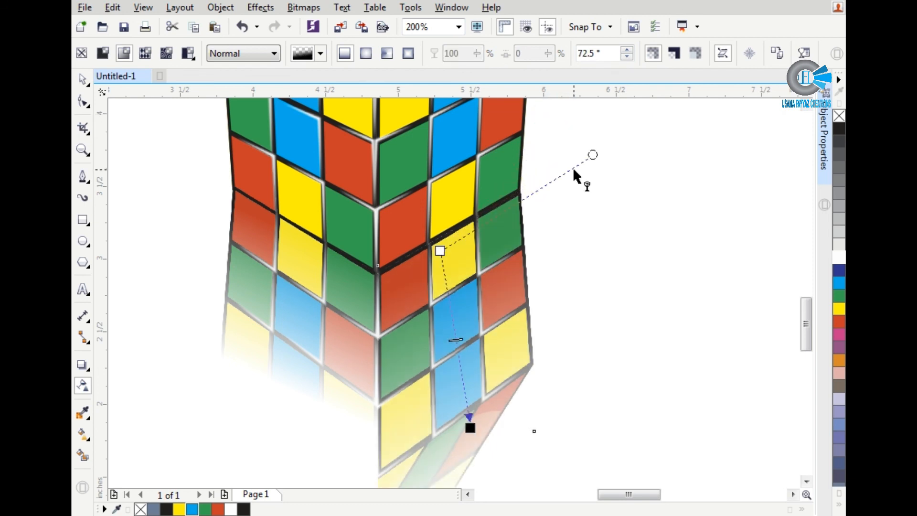
{"action": "left_click_drag", "start_coordinate": [470, 428], "coordinate": [461, 338]}
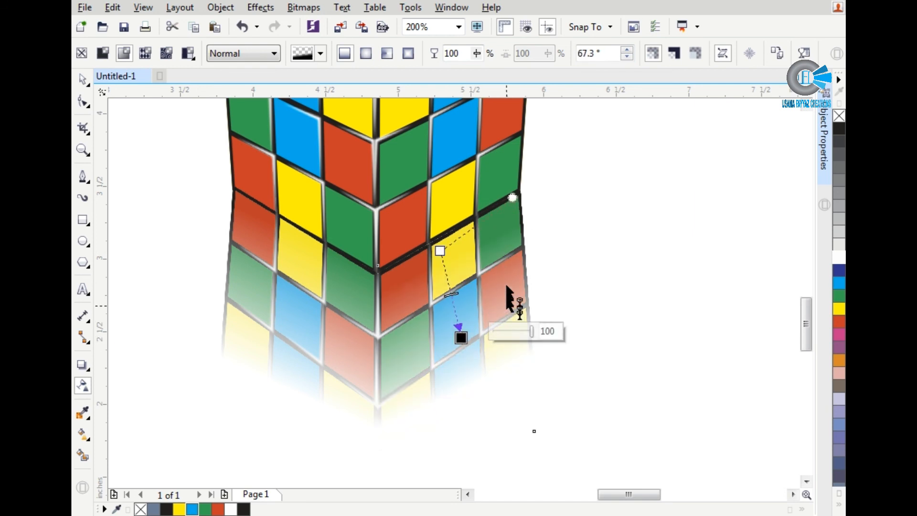
{"action": "scroll", "coordinate": [521, 266], "scroll_direction": "down", "scroll_amount": 1}
{"action": "left_click", "coordinate": [583, 257]}
{"action": "key", "text": "space"}
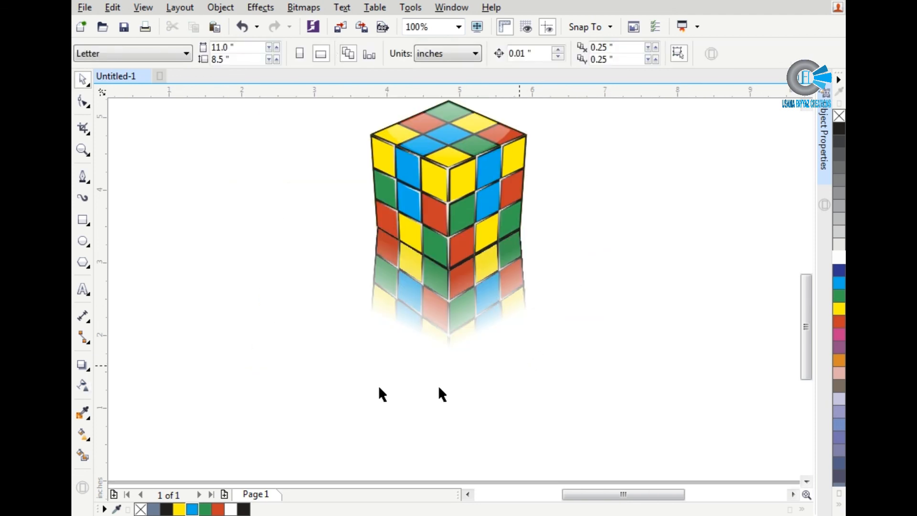
Step: Add the 24 pt Arial text "Rubi's Cue is ready. Lin to download invector . link is in description." below the cube
{"action": "left_click", "coordinate": [89, 292]}
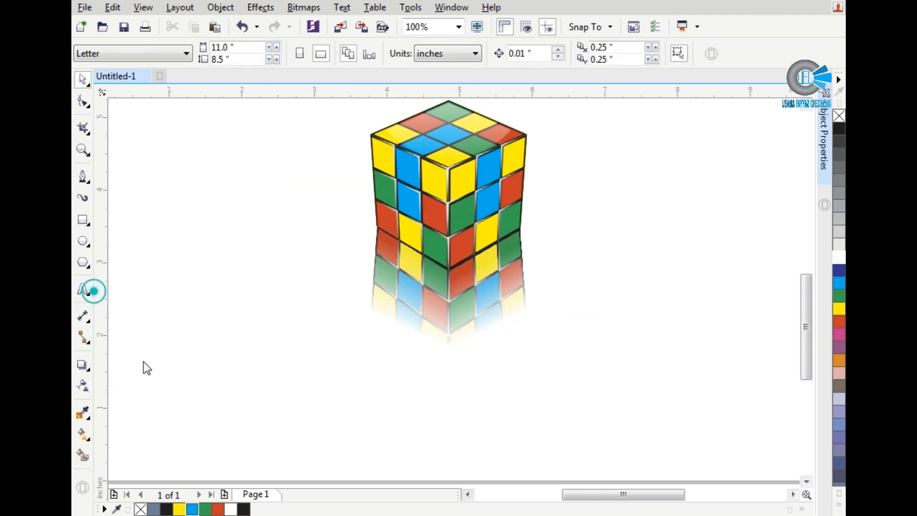
{"action": "left_click", "coordinate": [213, 427]}
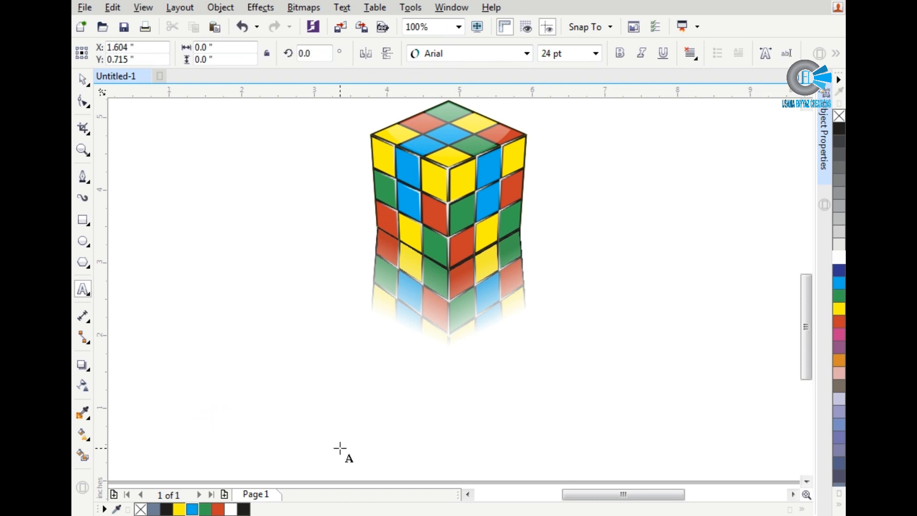
{"action": "type", "text": "Rub"}
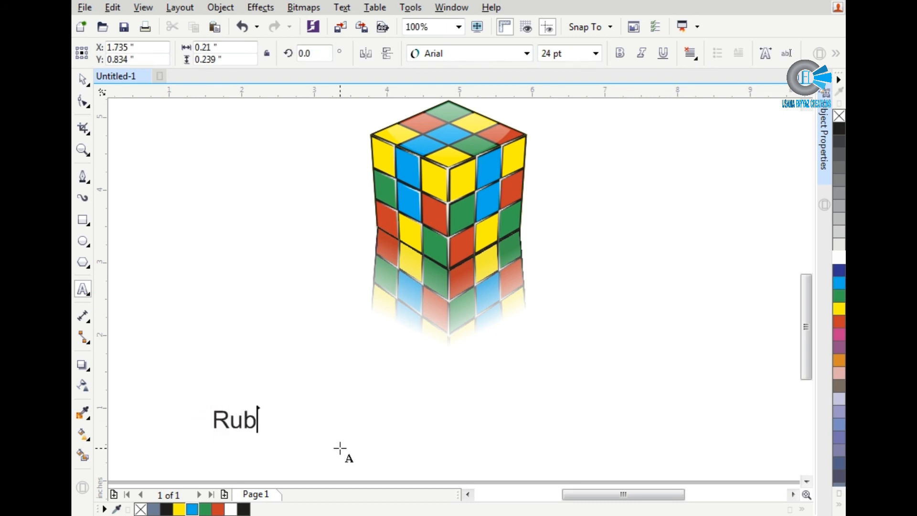
{"action": "type", "text": "i's "}
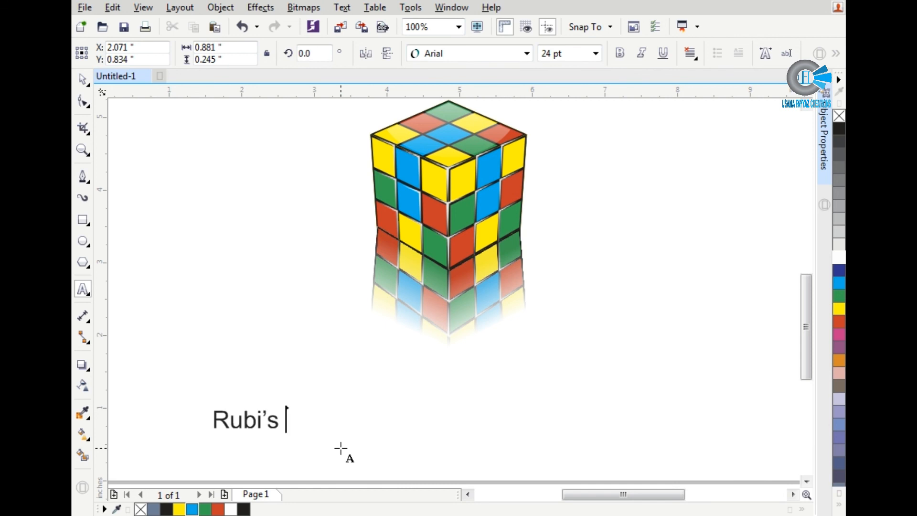
{"action": "type", "text": "Cue is ready. Lin to download inv"}
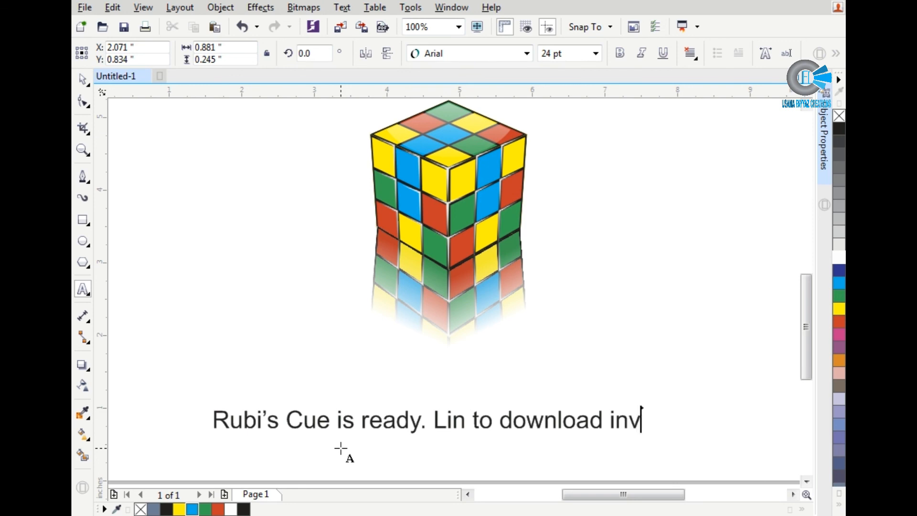
{"action": "type", "text": "ector . lin"}
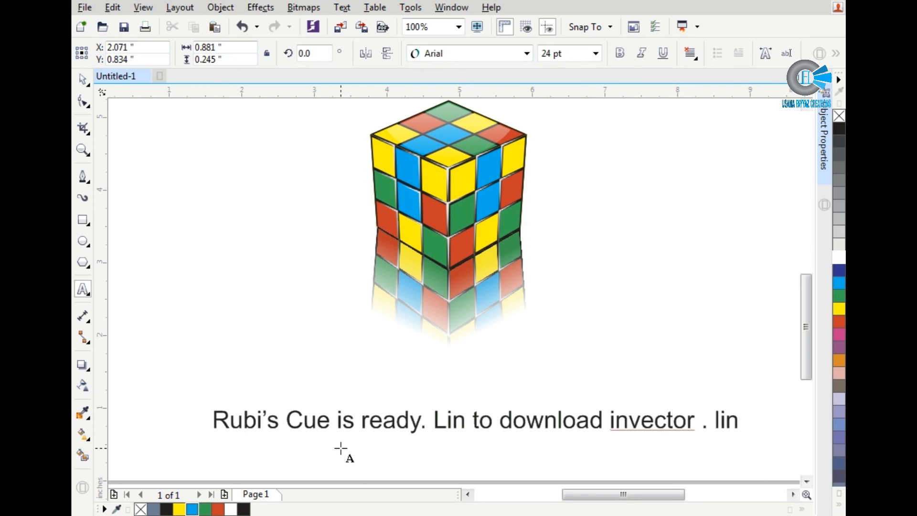
{"action": "type", "text": " desc"}
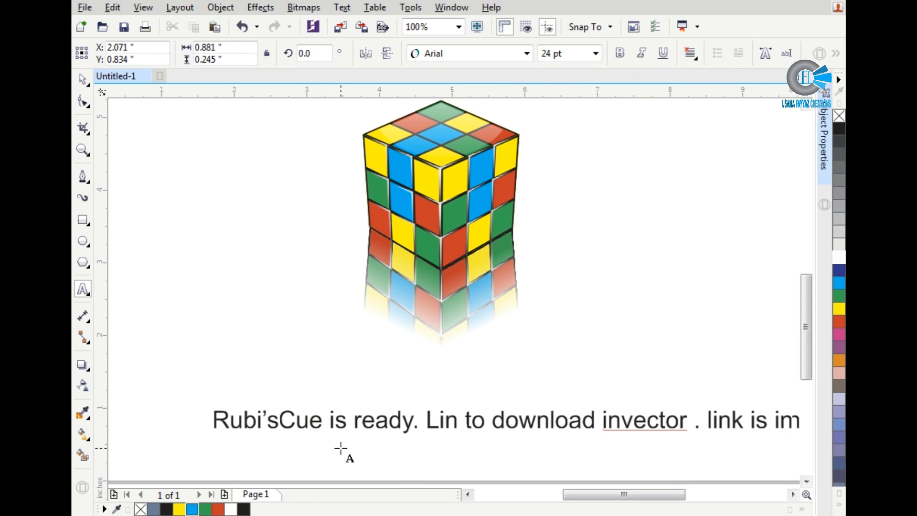
{"action": "type", "text": "i"}
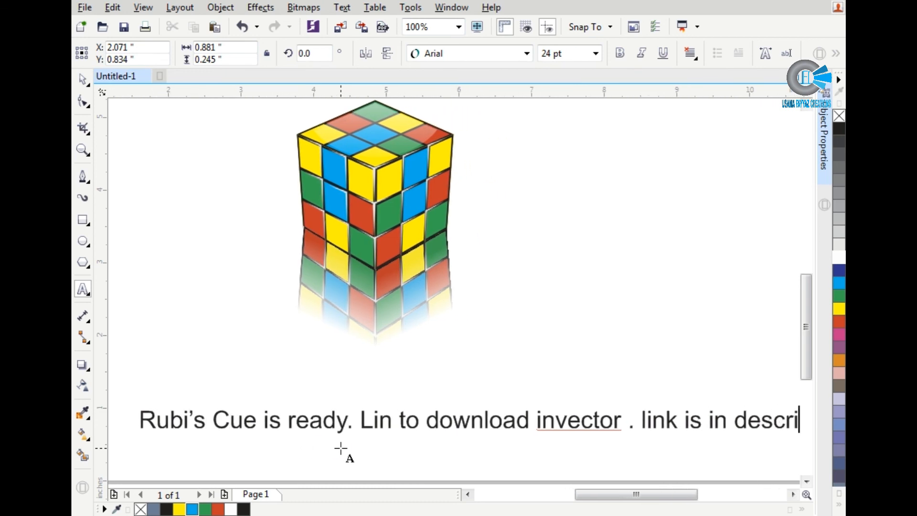
{"action": "type", "text": "ption."}
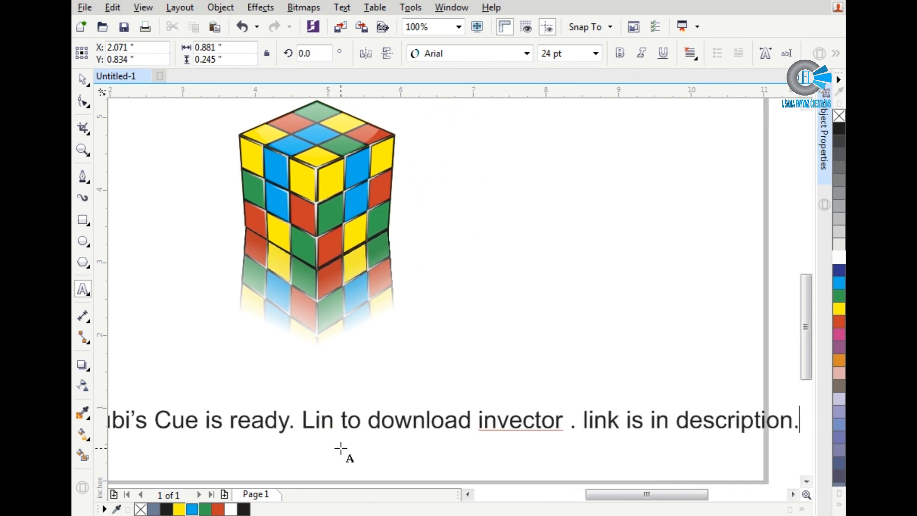
Step: Correct "invector" to "in vector" in the text line and deselect it
{"action": "left_click", "coordinate": [497, 421]}
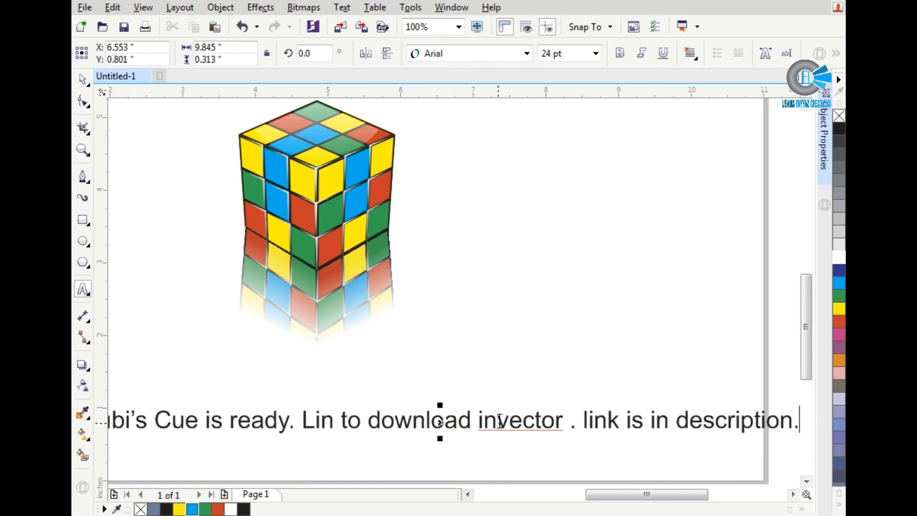
{"action": "left_click", "coordinate": [83, 79]}
{"action": "left_click", "coordinate": [586, 229]}
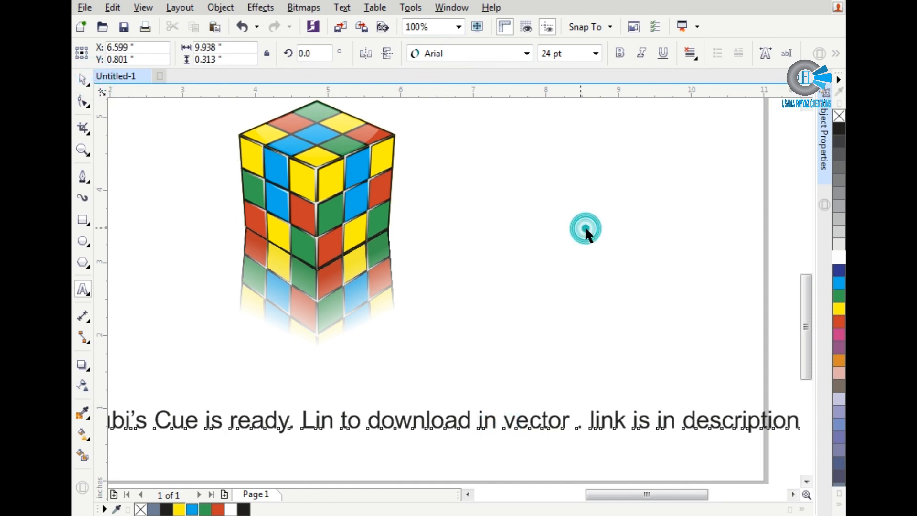
Step: Add a second line to the caption below the cube reading "shortcuts used in video also availabel in description"
{"action": "double_click", "coordinate": [639, 423]}
{"action": "key", "text": "End"}
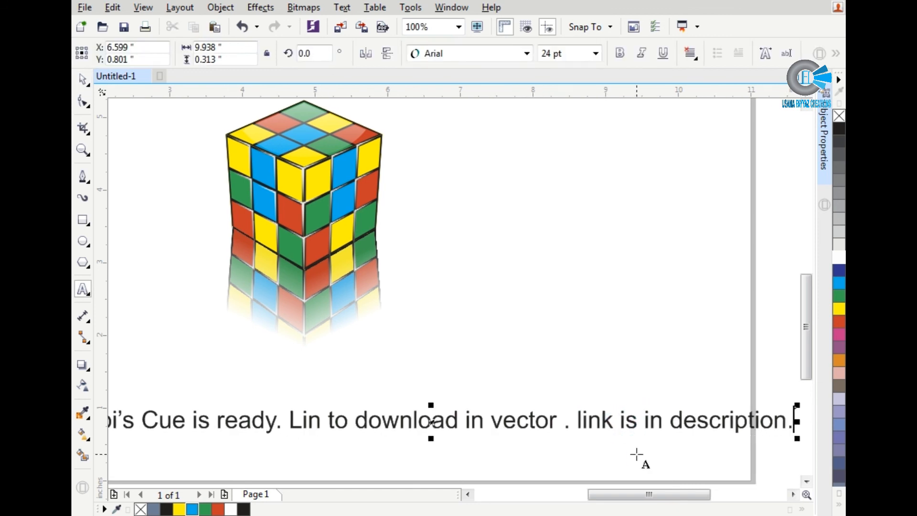
{"action": "key", "text": "Return"}
{"action": "type", "text": "short"}
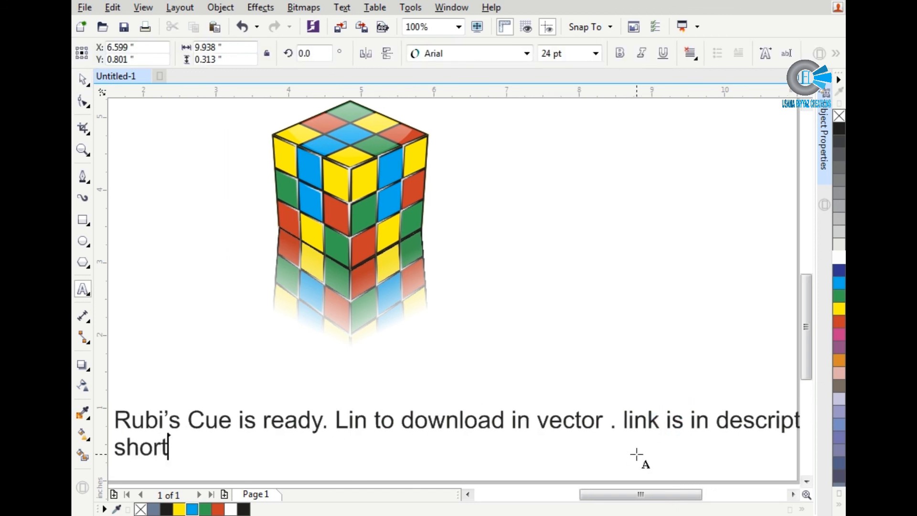
{"action": "type", "text": "cuts us"}
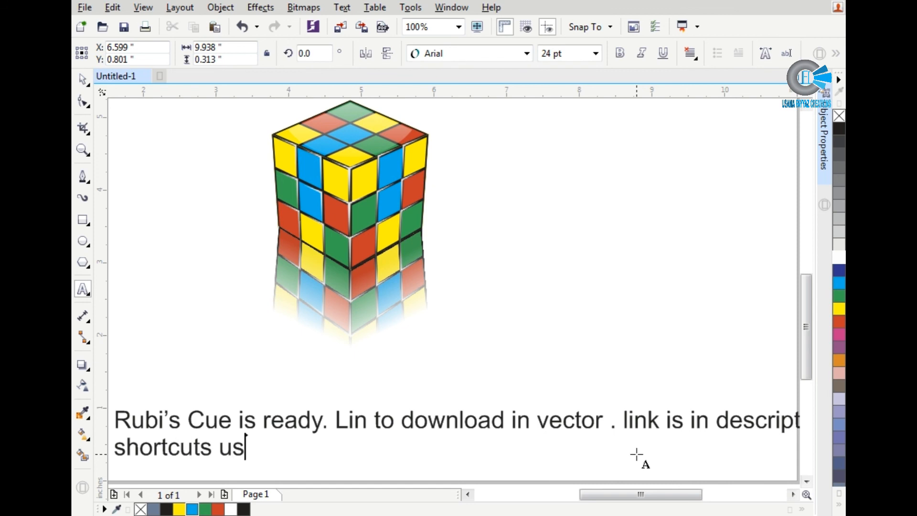
{"action": "type", "text": "ed in video "}
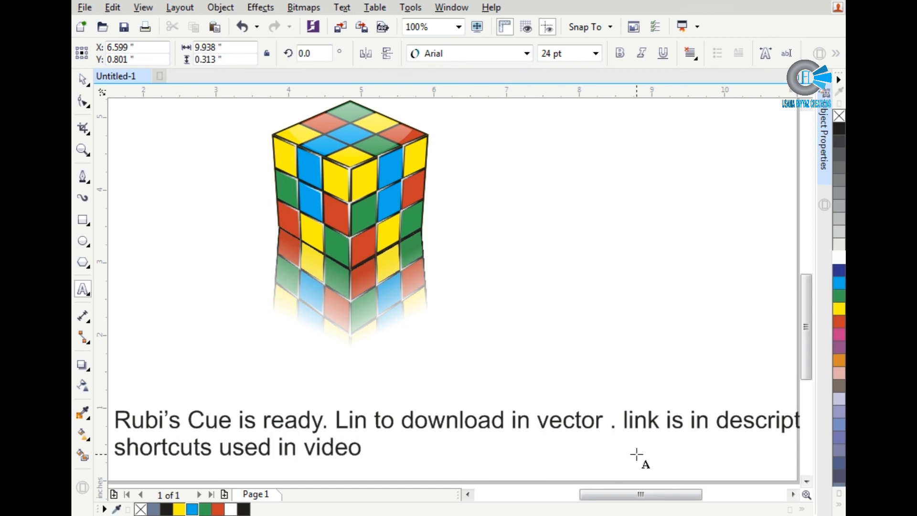
{"action": "type", "text": "also i"}
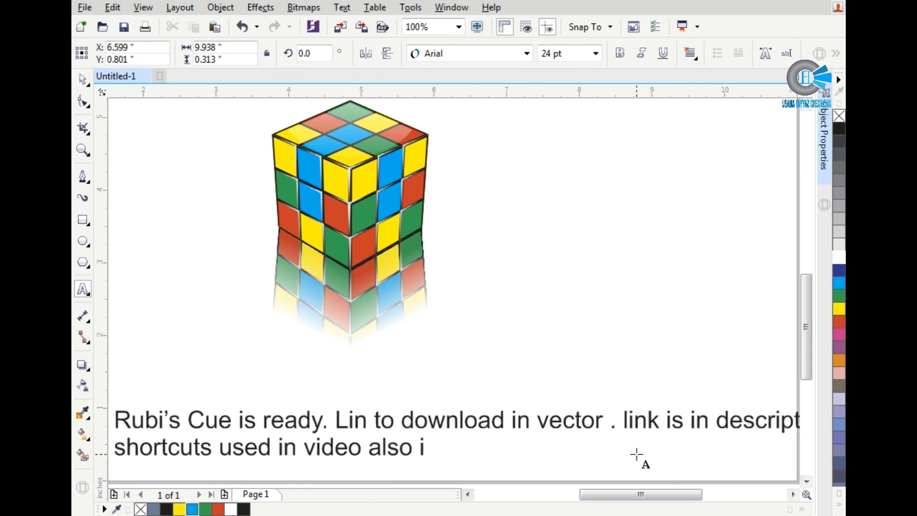
{"action": "key", "text": "BackSpace"}
{"action": "type", "text": "availab"}
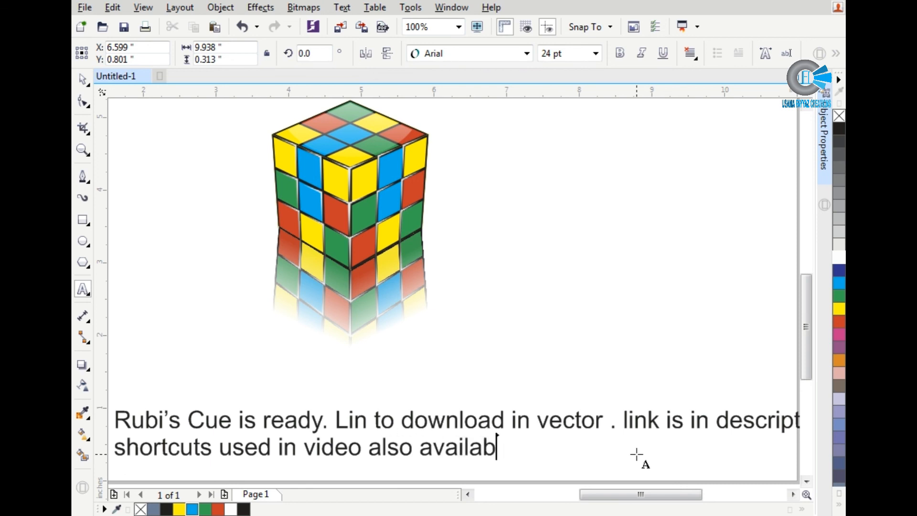
{"action": "type", "text": "el in desc"}
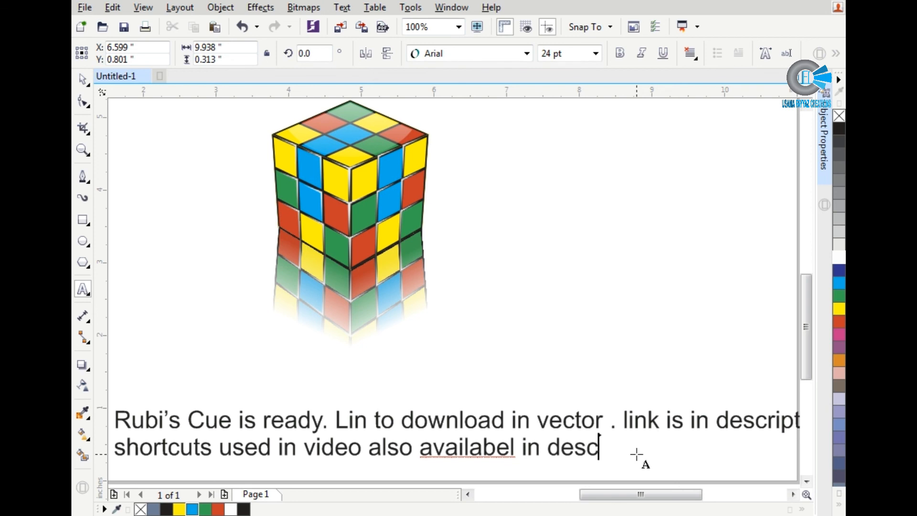
{"action": "type", "text": "ription"}
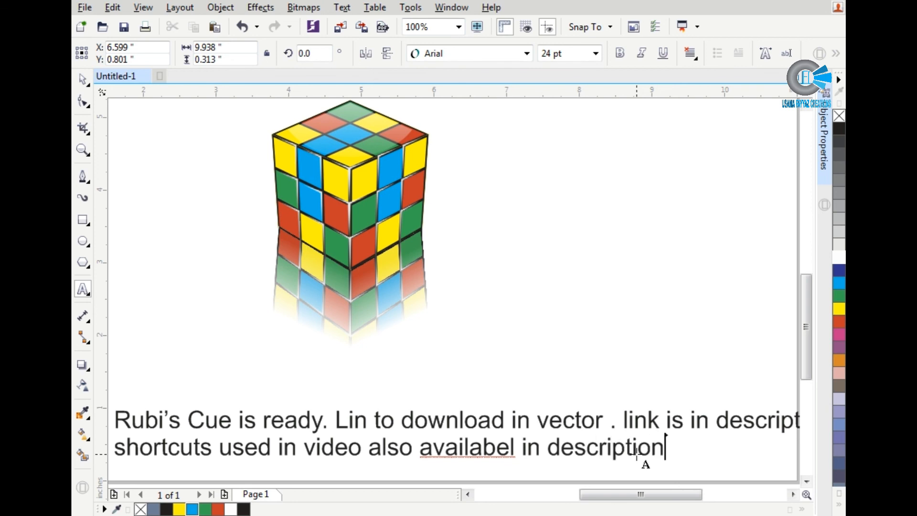
Step: Add a third caption line reading "please like follow and suscribe tomy channel"
{"action": "key", "text": "Return"}
{"action": "type", "text": "please"}
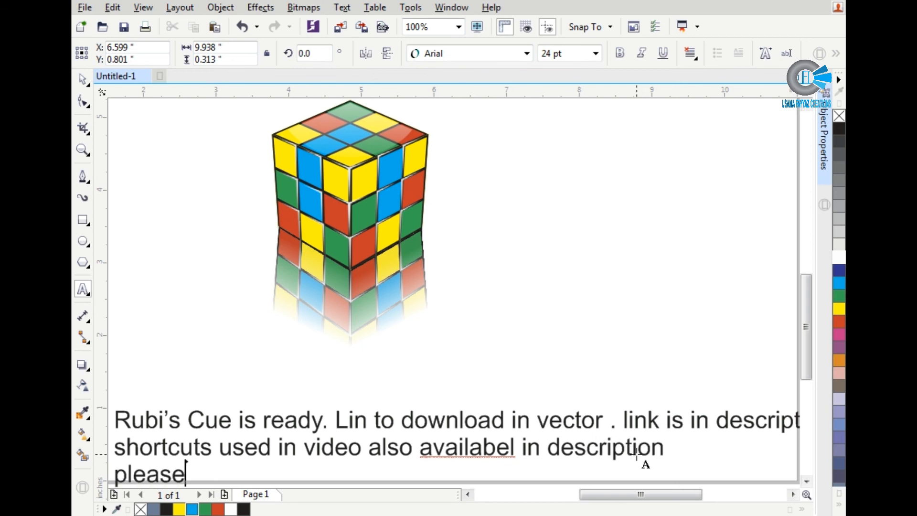
{"action": "type", "text": " like foll"}
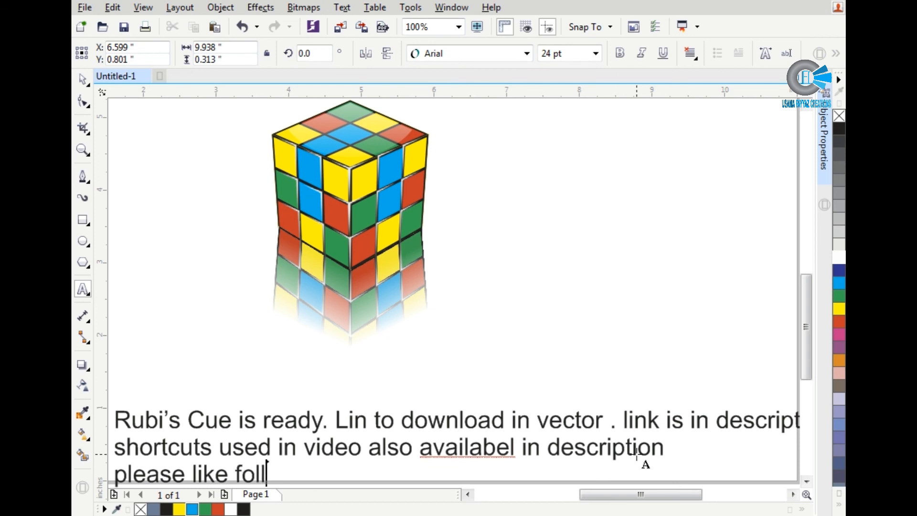
{"action": "type", "text": "ow and "}
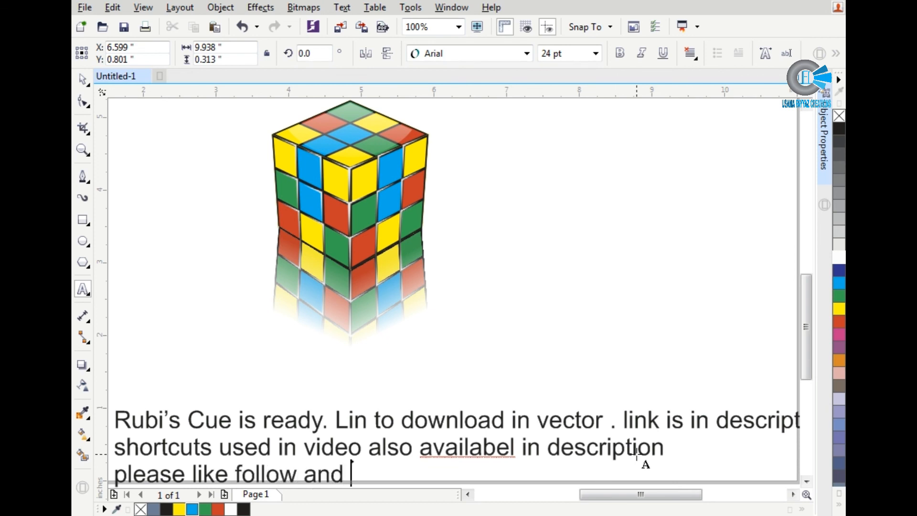
{"action": "type", "text": "suscr"}
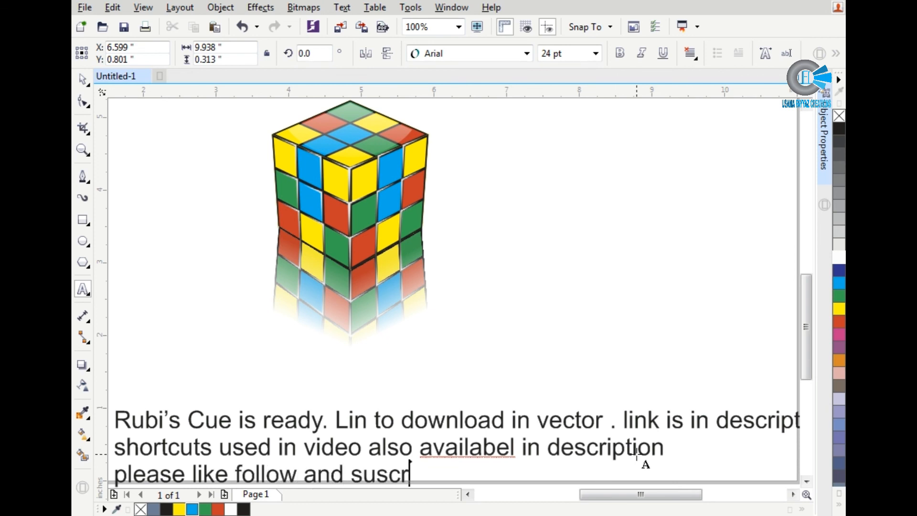
{"action": "type", "text": "ibe tomy"}
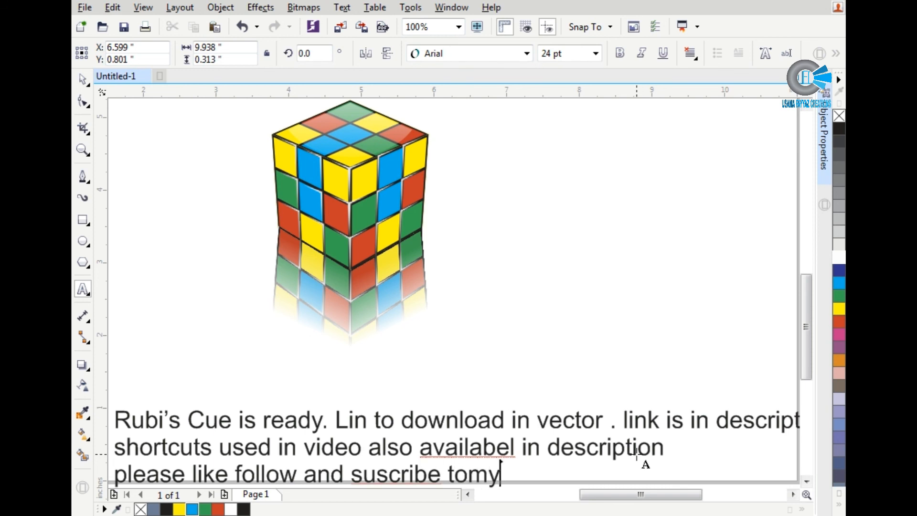
{"action": "type", "text": " channel"}
{"action": "scroll", "coordinate": [640, 458], "scroll_direction": "down", "scroll_amount": 1}
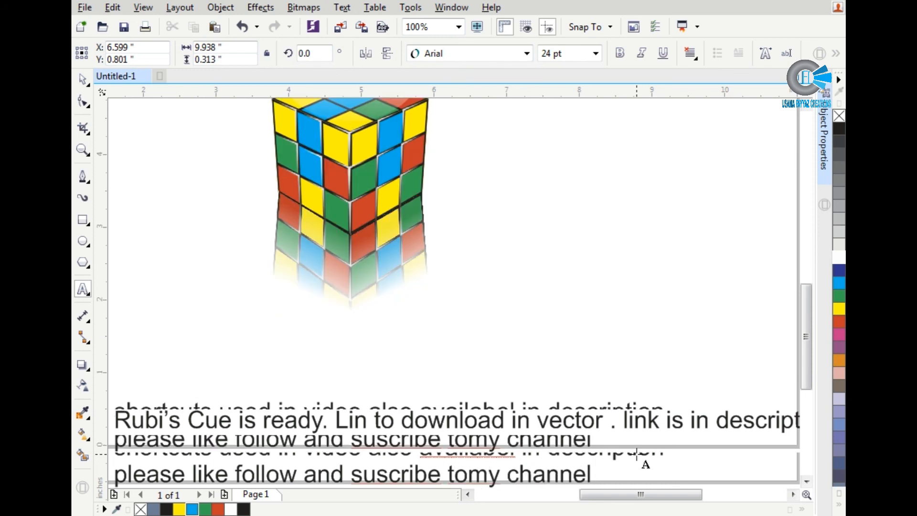
Step: Add a fourth caption line reading "and follow given links"
{"action": "key", "text": "Return"}
{"action": "type", "text": "and"}
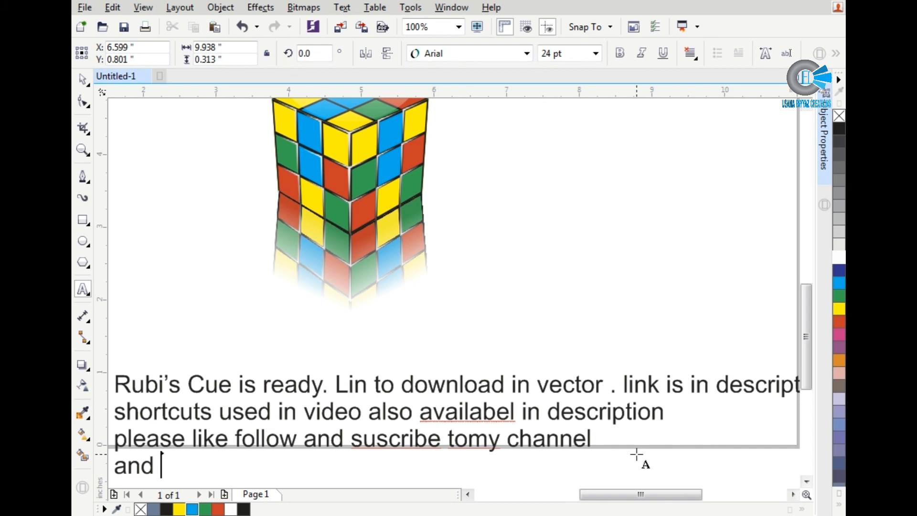
{"action": "type", "text": " follow gi"}
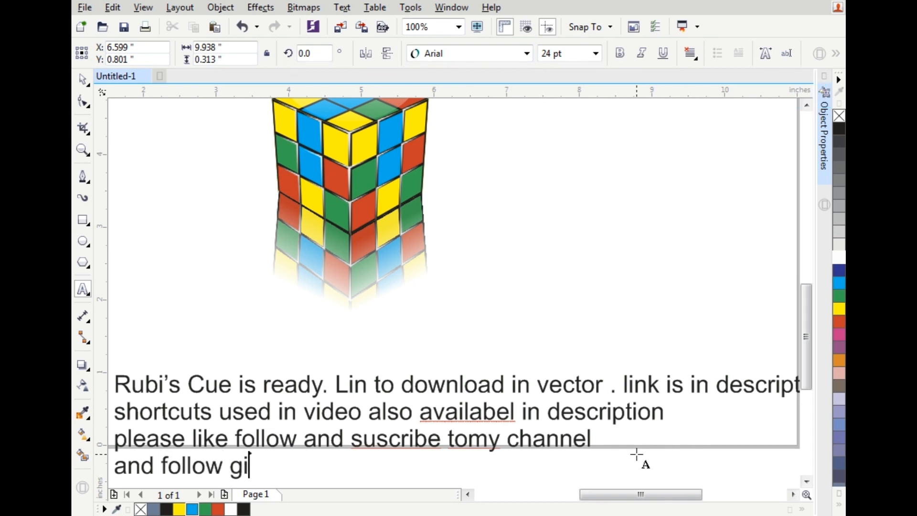
{"action": "type", "text": "ven "}
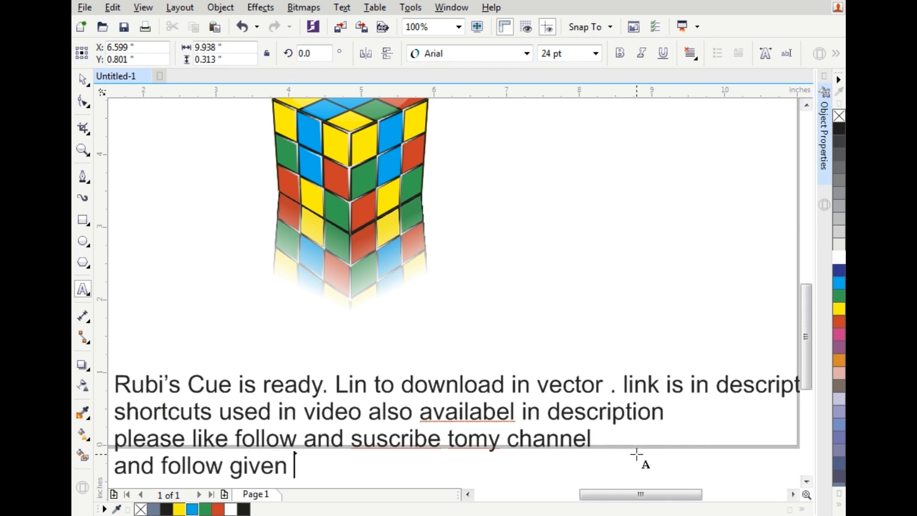
{"action": "type", "text": "links"}
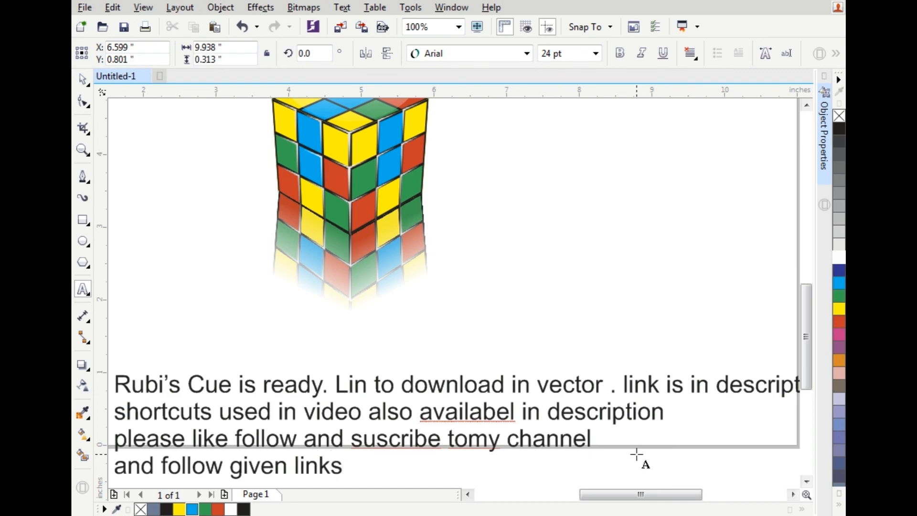